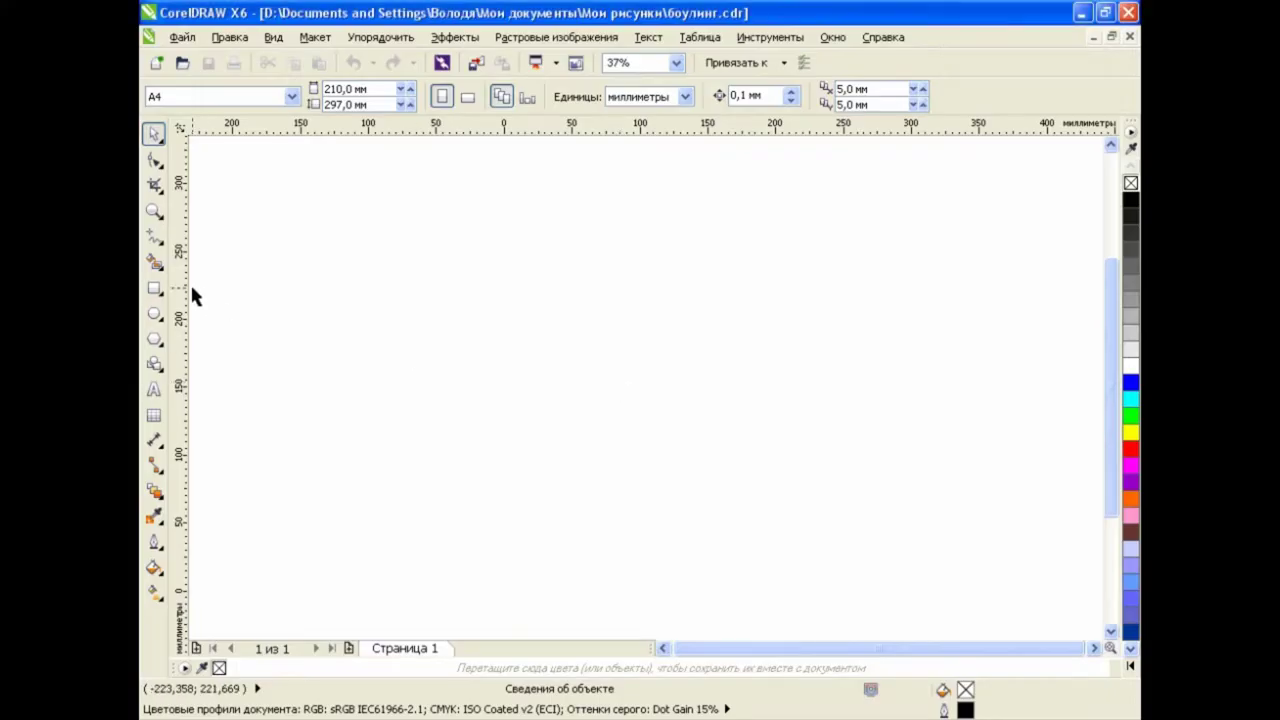
# Open the Ellipse tool flyout in the toolbox on the empty drawing page
pyautogui.click(154, 313)
# Draw a tall body ellipse and a smaller head ellipse, centre-align them, and weld them
pyautogui.click(215, 306)
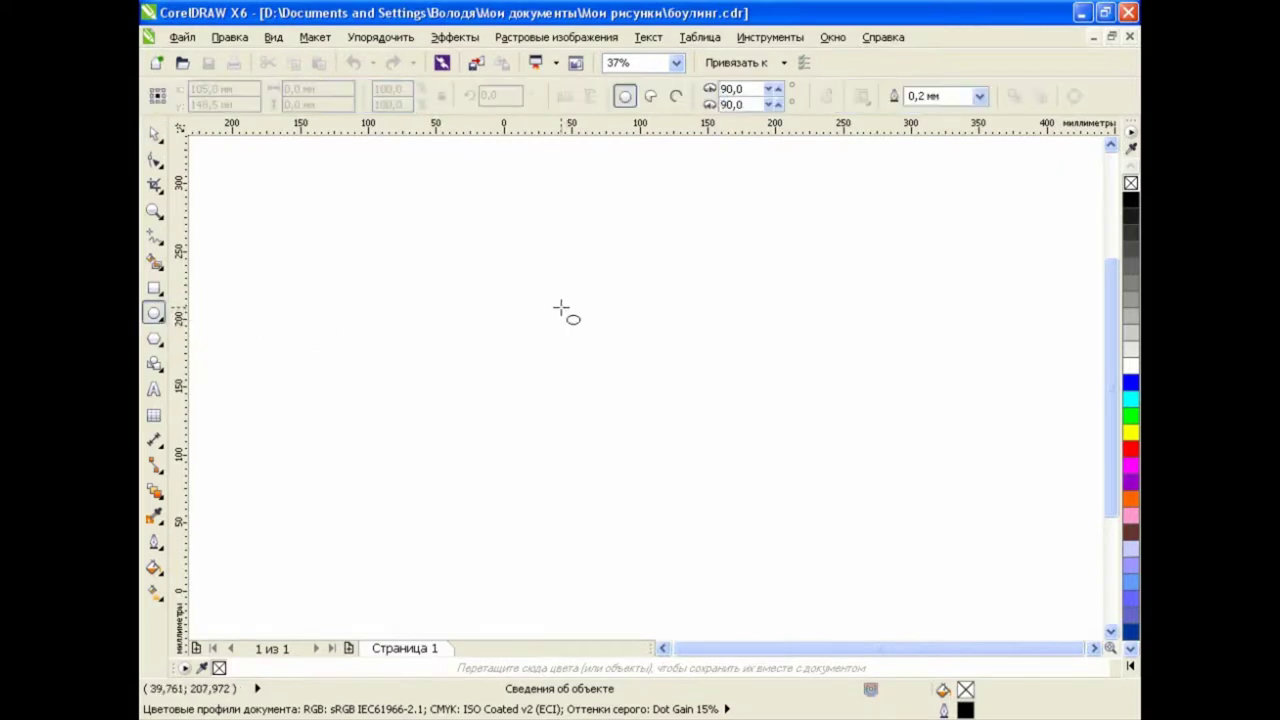
pyautogui.moveTo(600, 282); pyautogui.dragTo(732, 626)
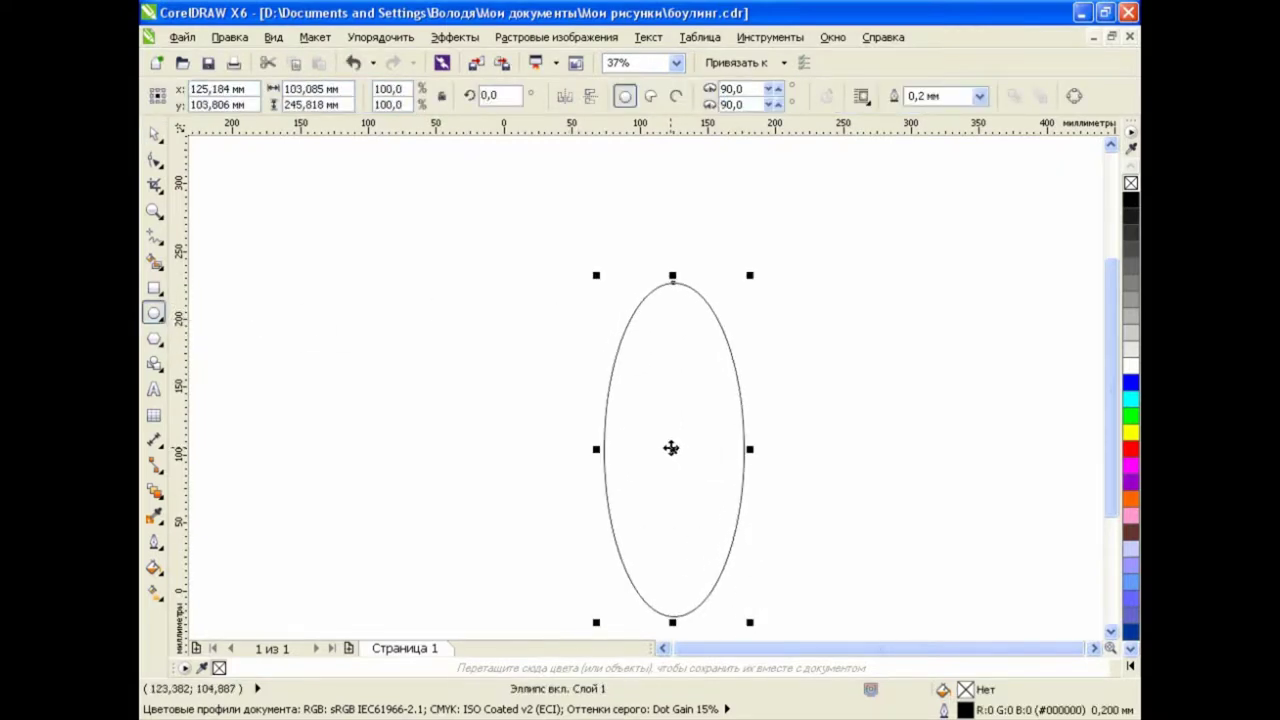
pyautogui.moveTo(622, 157); pyautogui.dragTo(720, 305)
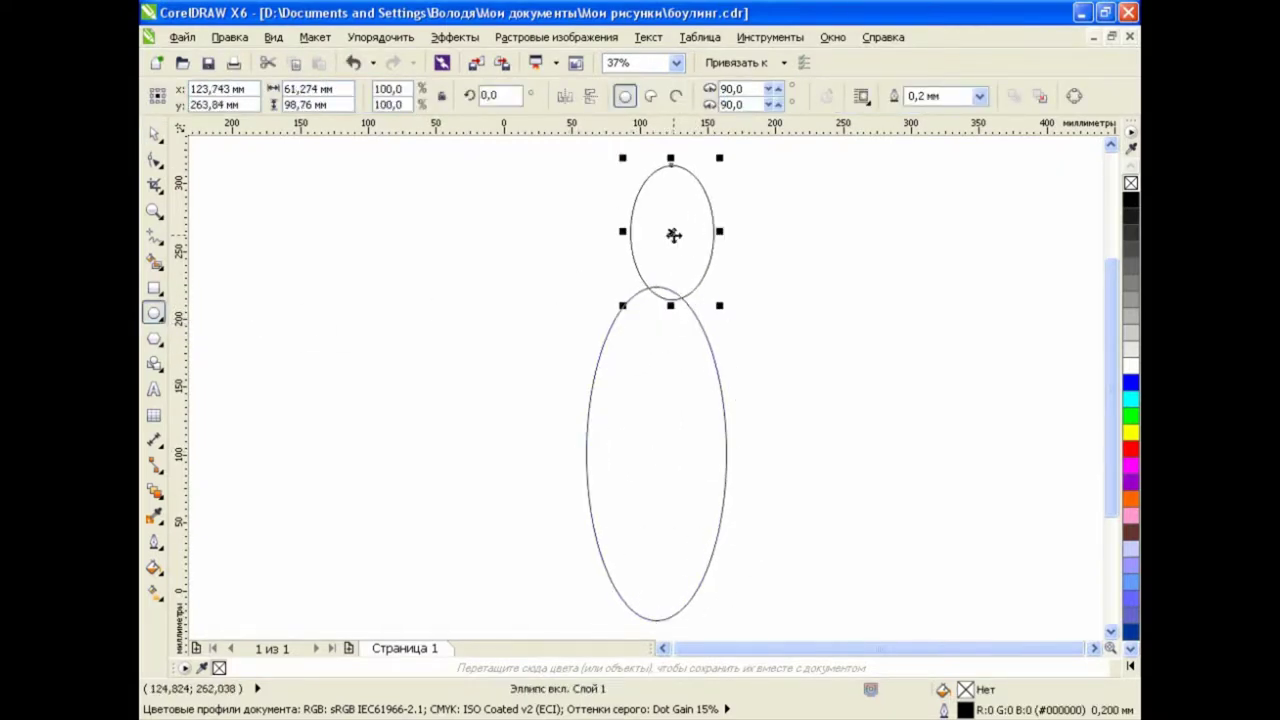
pyautogui.doubleClick(155, 135)
pyautogui.click(929, 98)
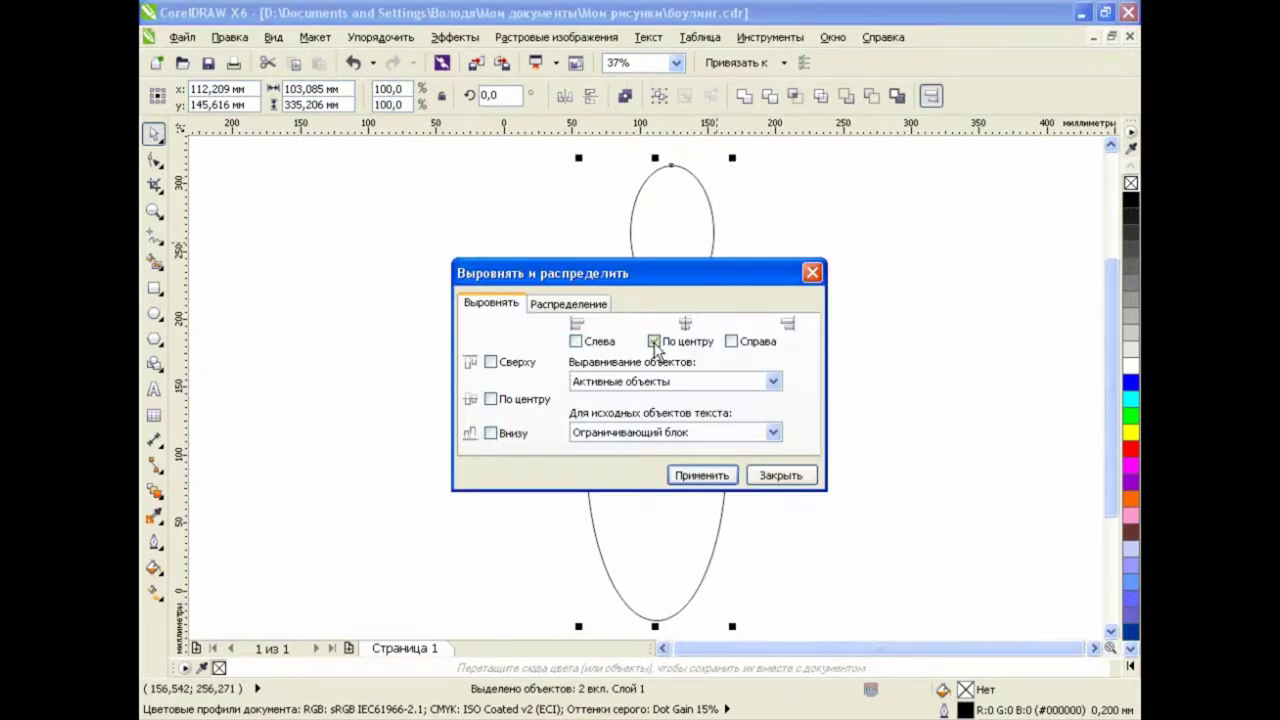
pyautogui.click(774, 474)
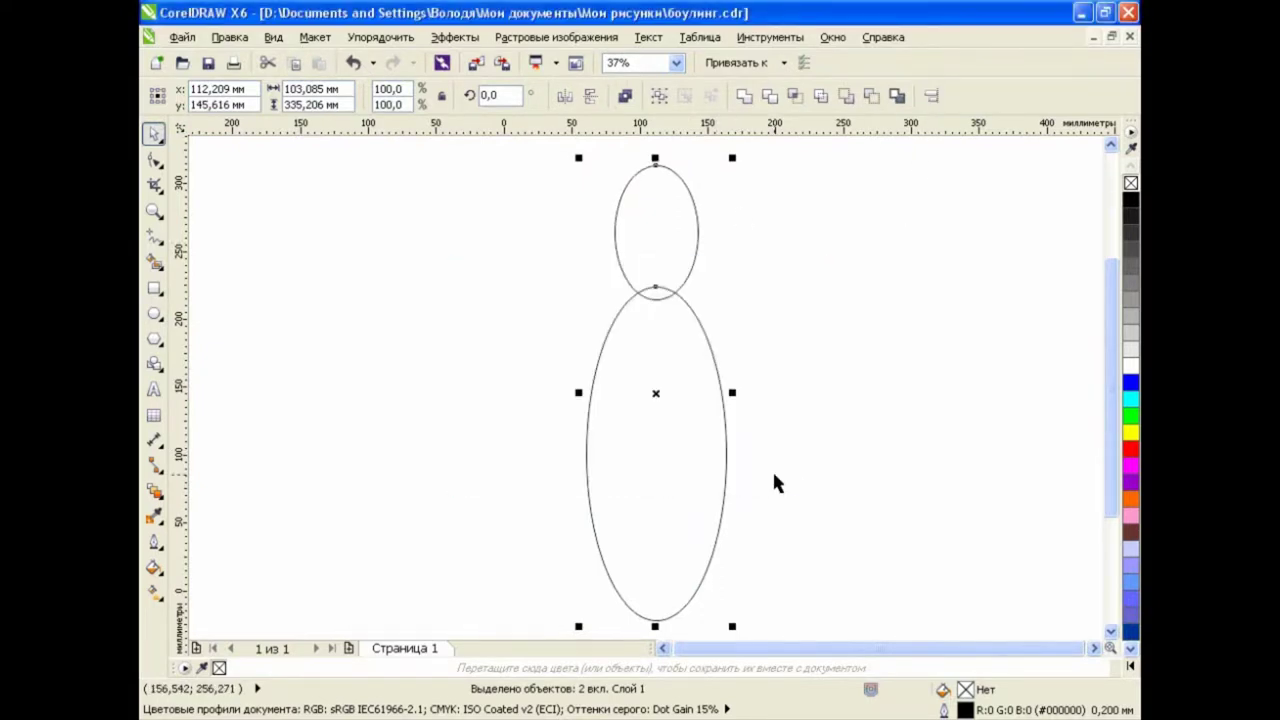
pyautogui.click(744, 98)
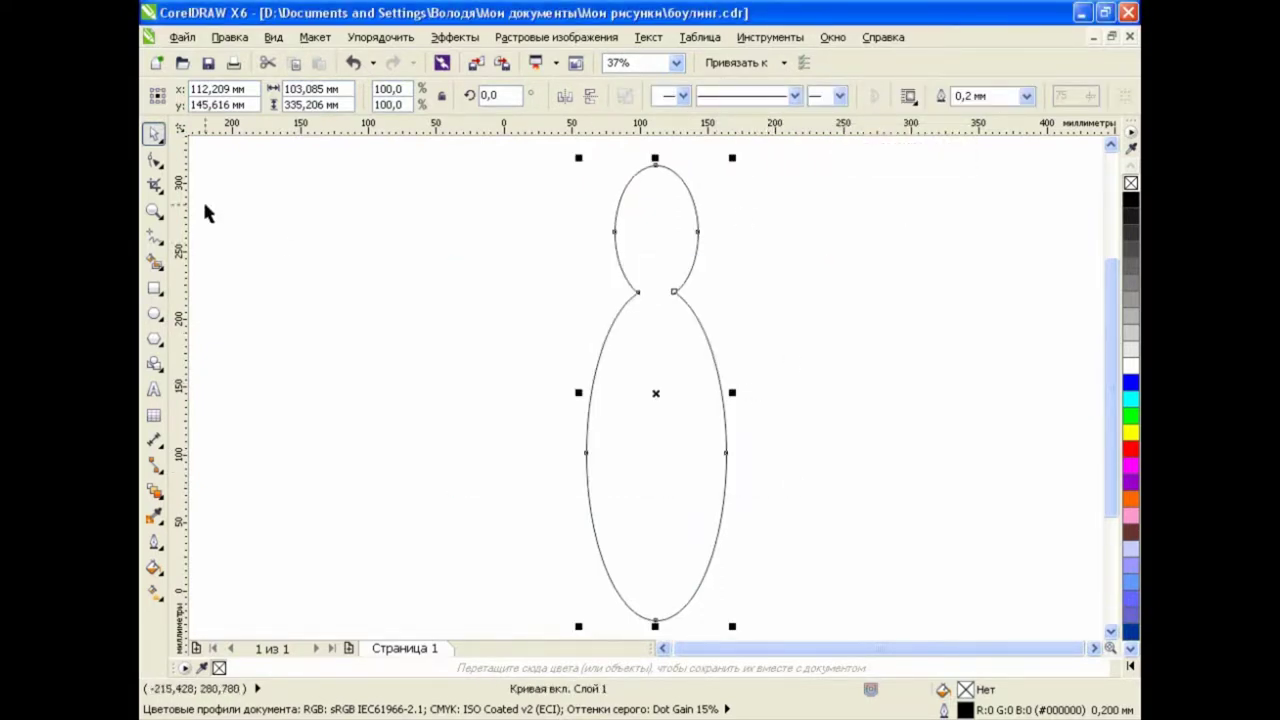
# Drag the neck and head nodes with the Shape tool into a smooth pin contour
pyautogui.click(158, 164)
pyautogui.click(240, 160)
pyautogui.click(688, 292)
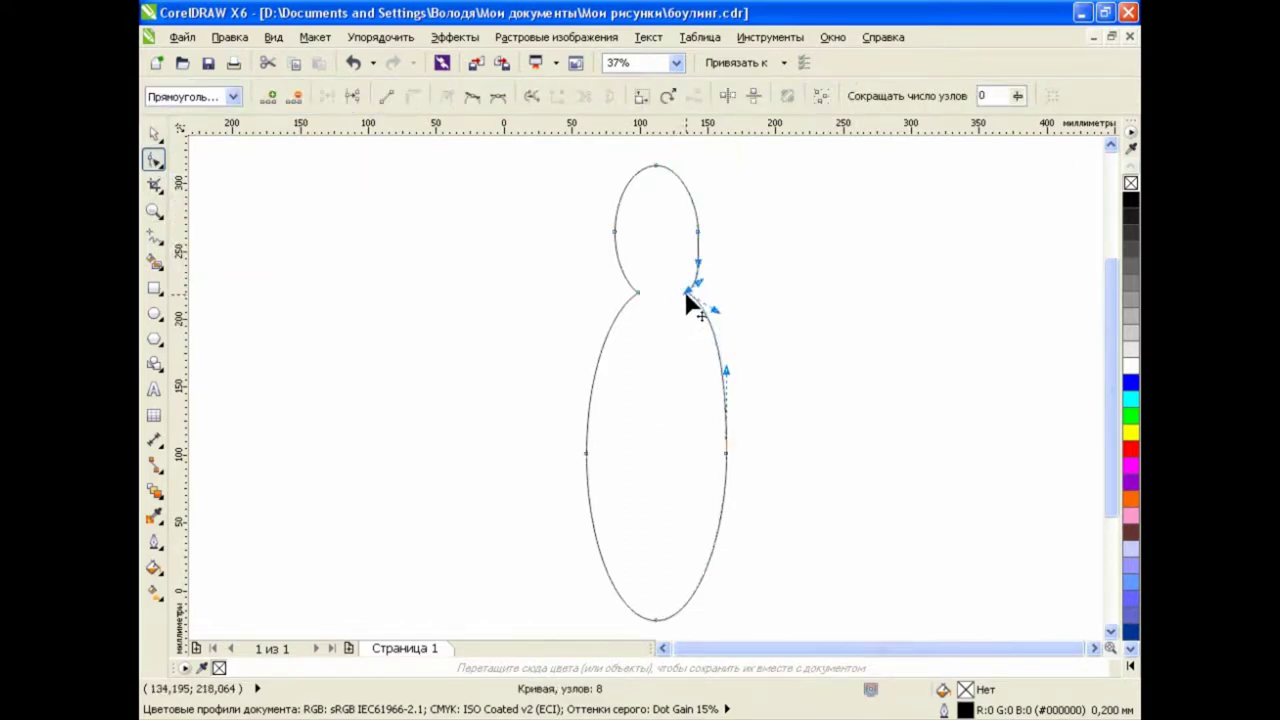
pyautogui.moveTo(637, 292); pyautogui.dragTo(621, 287)
pyautogui.moveTo(616, 235); pyautogui.dragTo(607, 236)
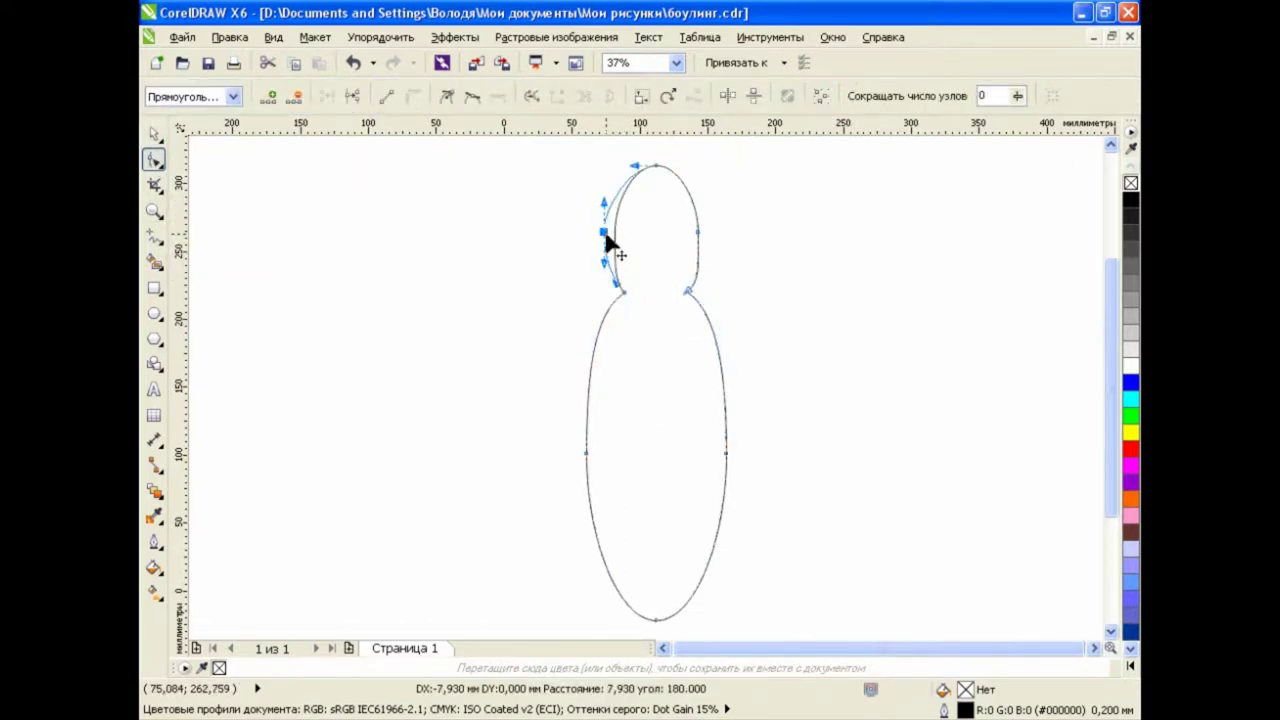
pyautogui.moveTo(697, 232); pyautogui.dragTo(706, 230)
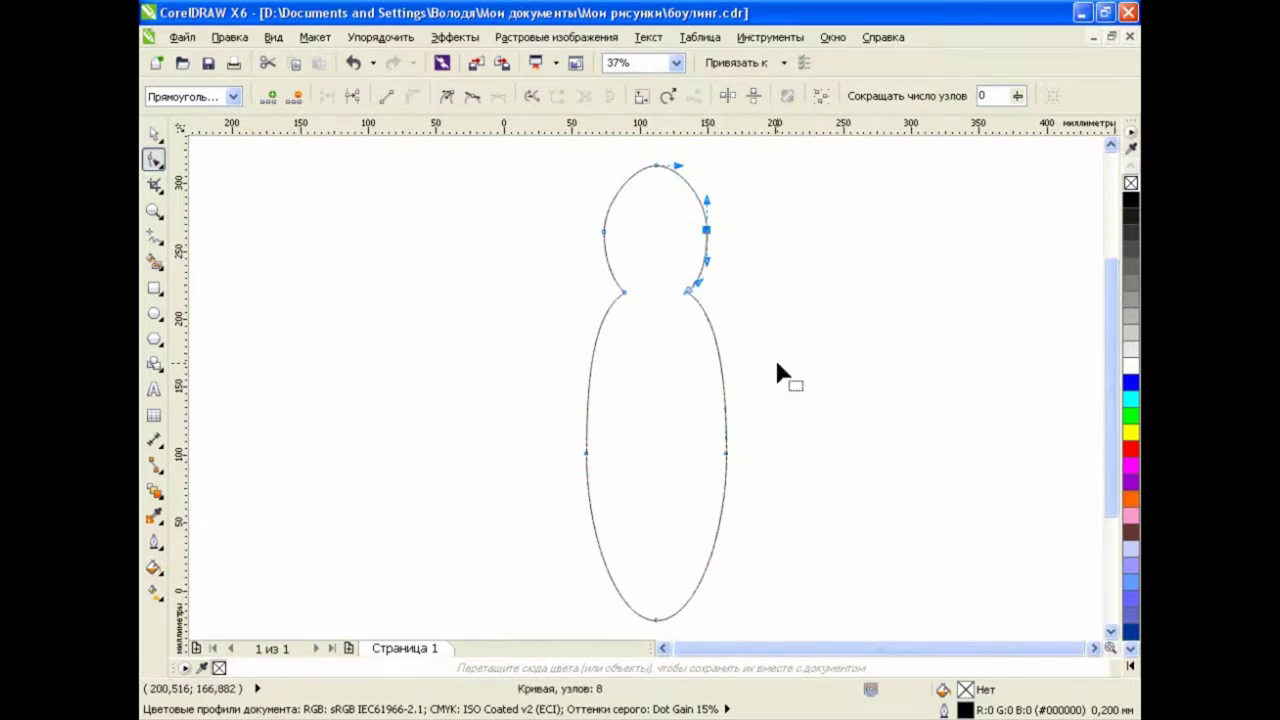
pyautogui.click(154, 313)
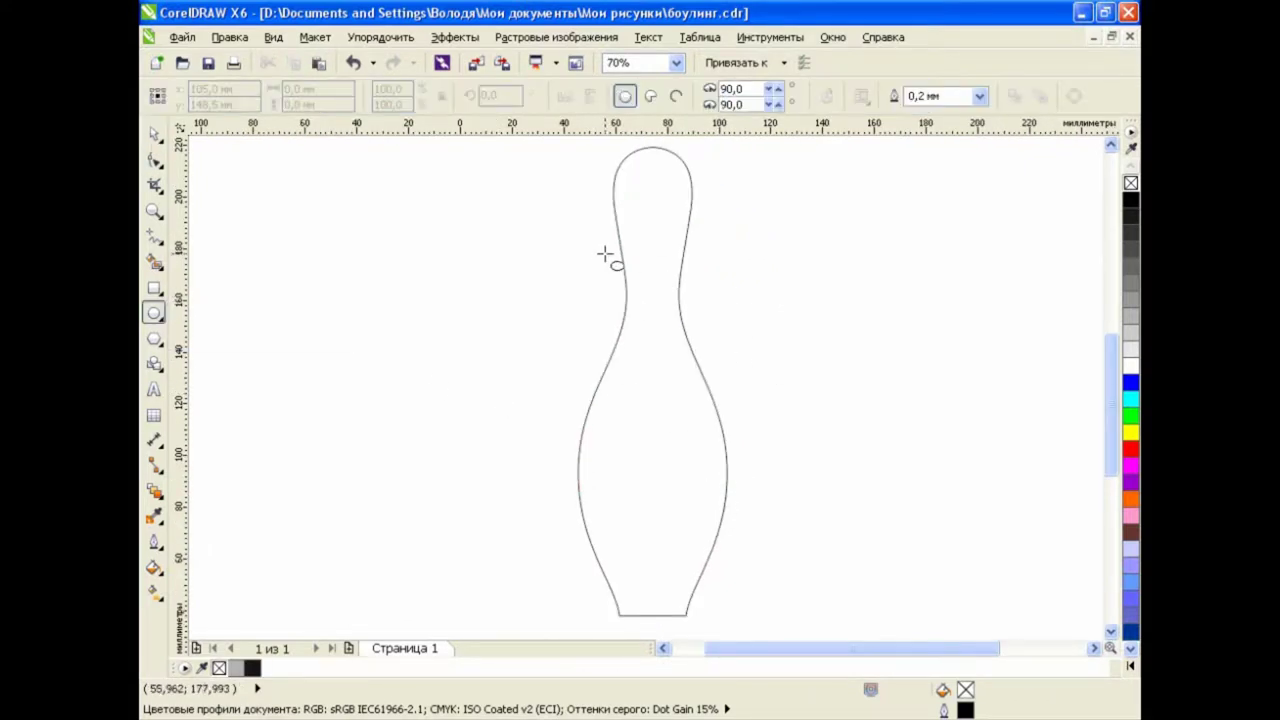
# Draw a circle over the pin's neck and flatten it into an ellipse
pyautogui.moveTo(605, 255); pyautogui.dragTo(714, 366)
pyautogui.moveTo(654, 309); pyautogui.dragTo(653, 324)
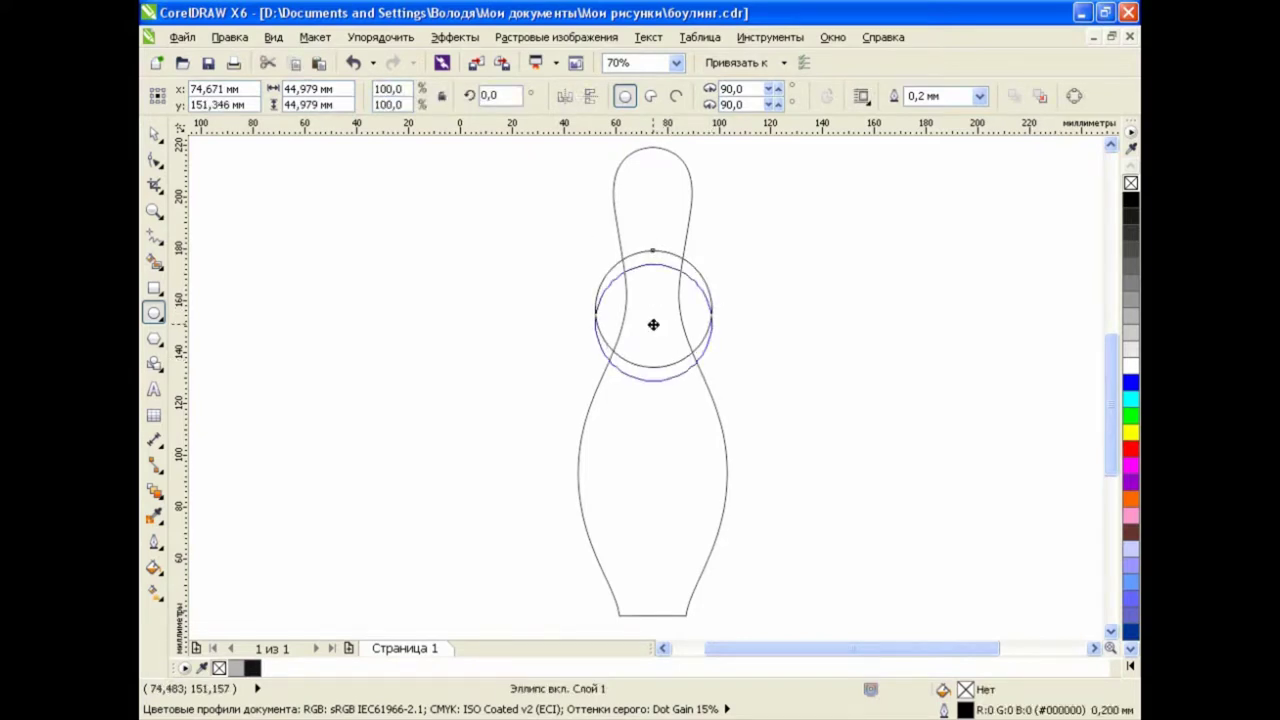
pyautogui.moveTo(652, 261); pyautogui.dragTo(652, 285)
pyautogui.moveTo(653, 333); pyautogui.dragTo(654, 313)
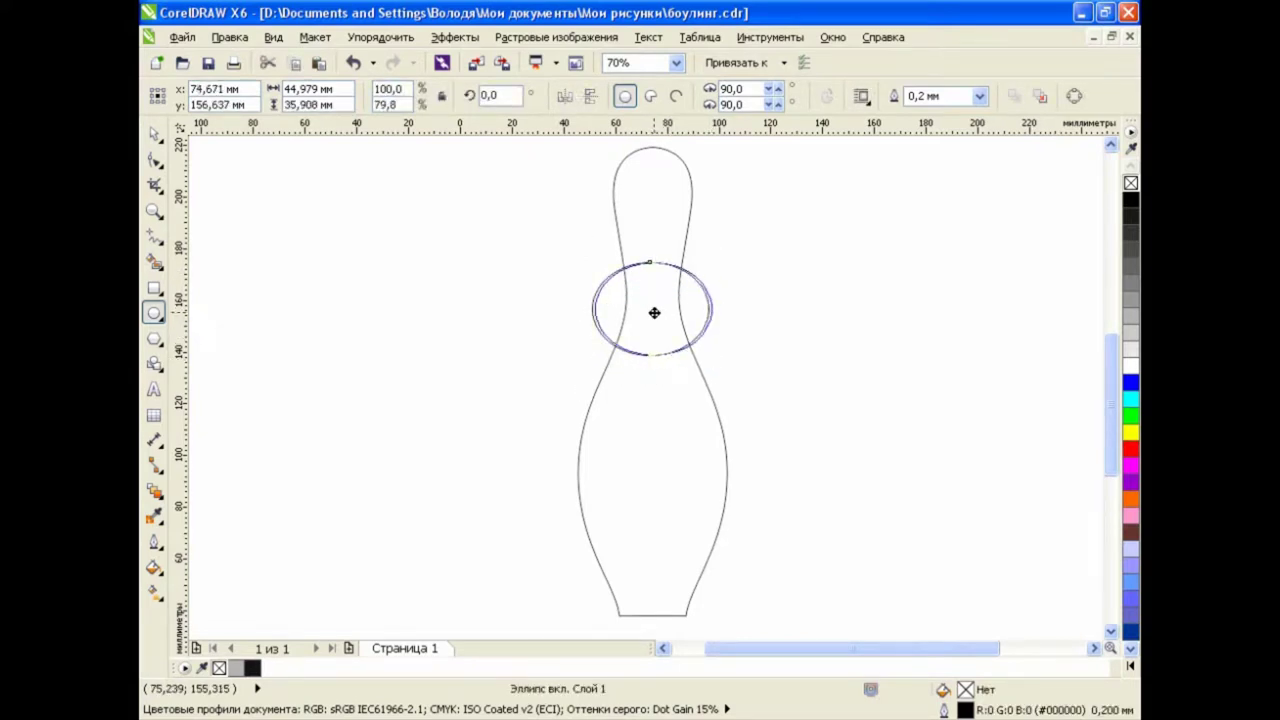
pyautogui.click(753, 282)
# Copy the neck ellipse just below the original and flatten both ellipses together
pyautogui.click(157, 135)
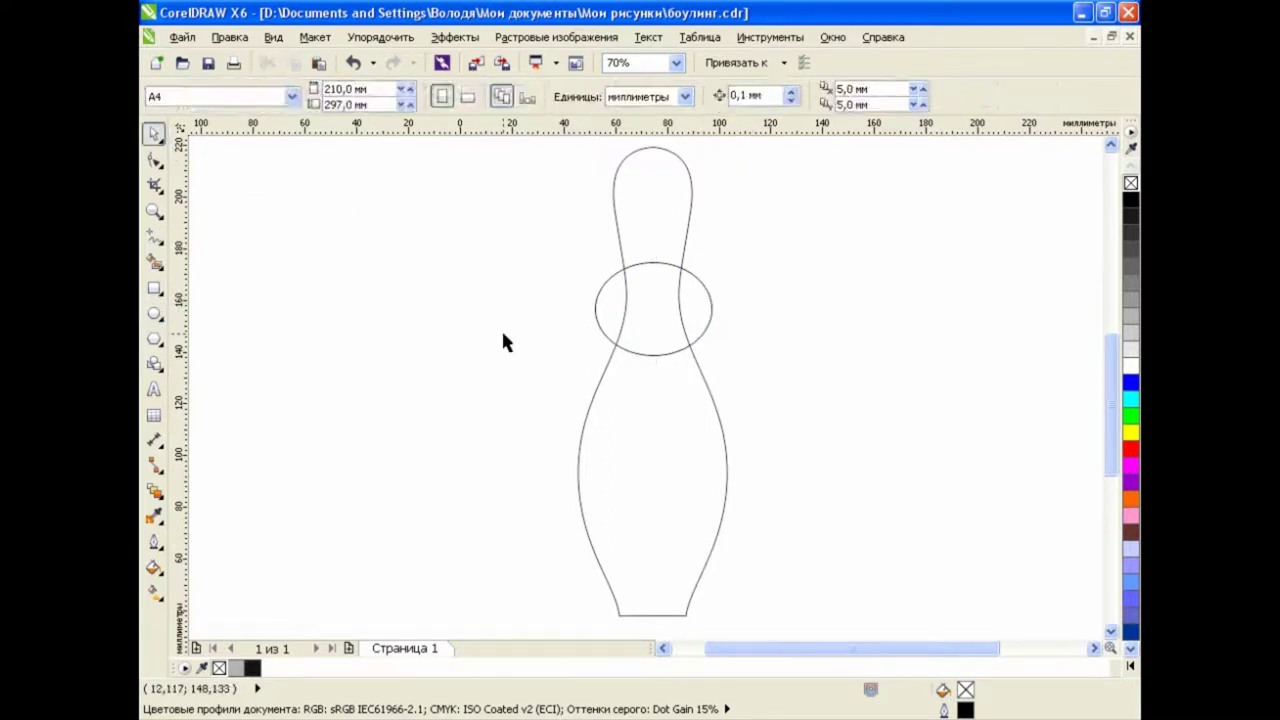
pyautogui.click(681, 300)
pyautogui.click(319, 62)
pyautogui.moveTo(653, 309); pyautogui.dragTo(653, 327)
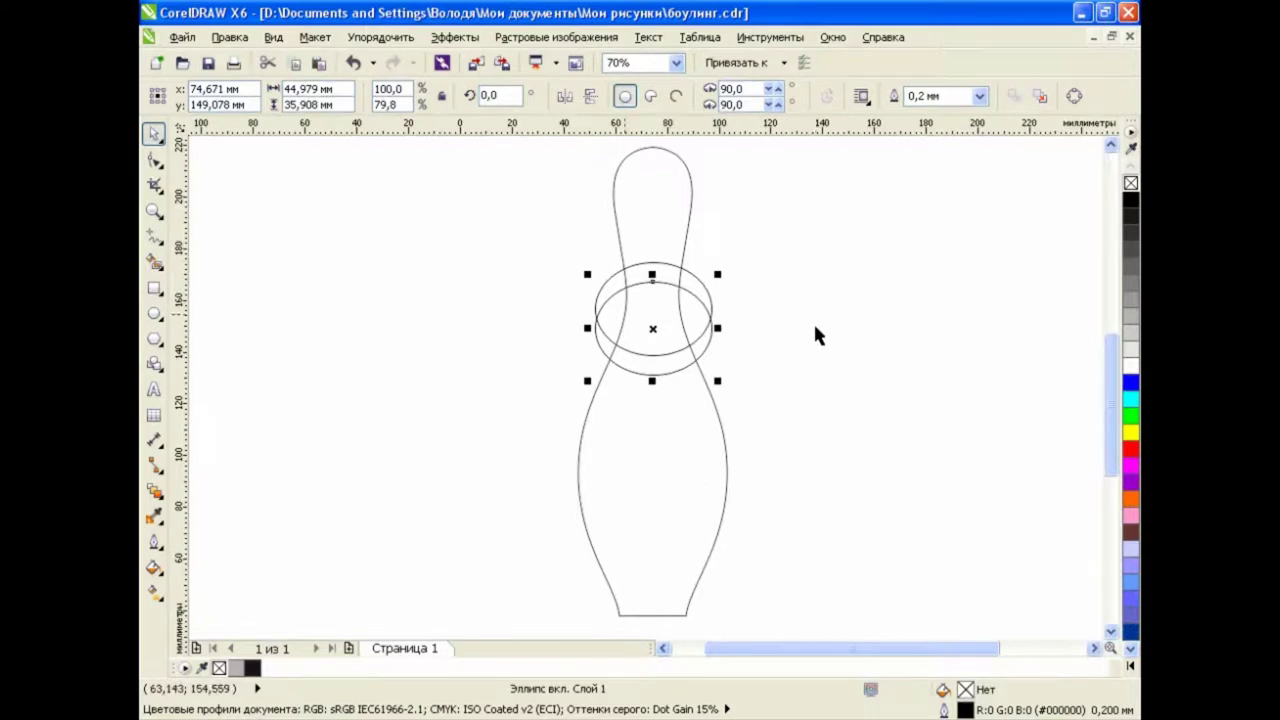
pyautogui.moveTo(554, 224); pyautogui.dragTo(740, 395)
pyautogui.moveTo(652, 383); pyautogui.dragTo(653, 352)
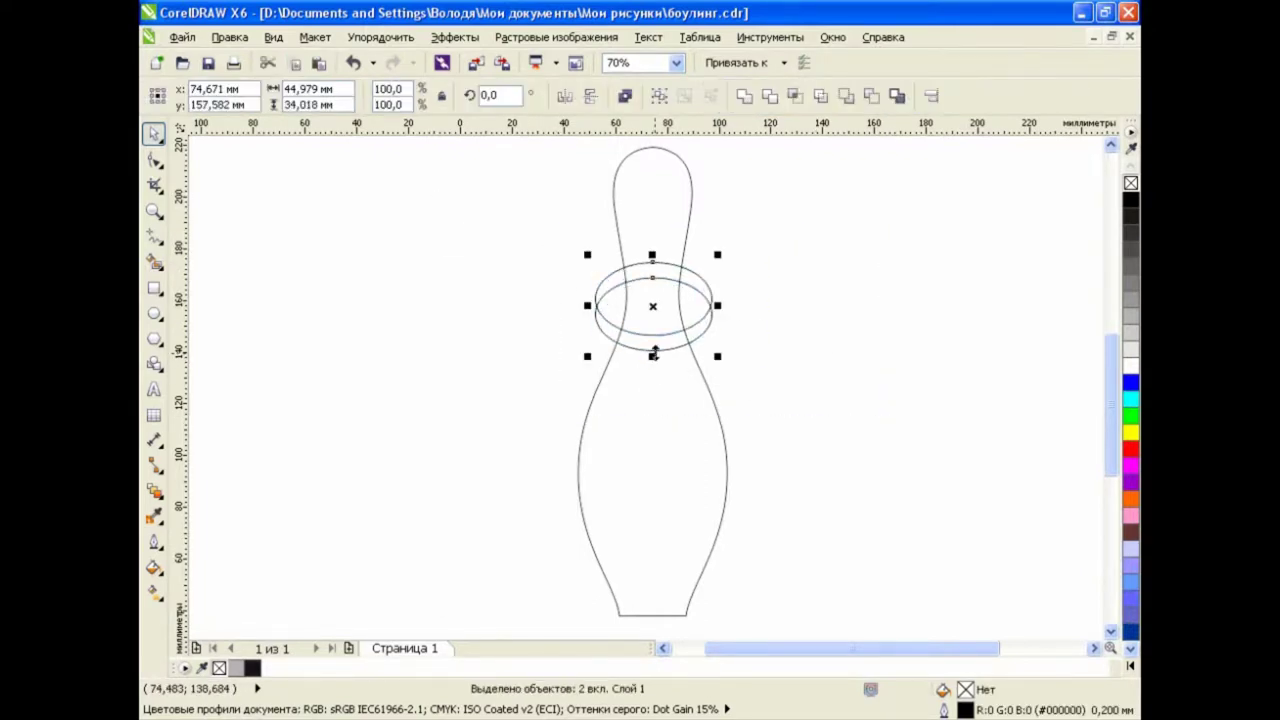
pyautogui.click(660, 300)
pyautogui.click(800, 330)
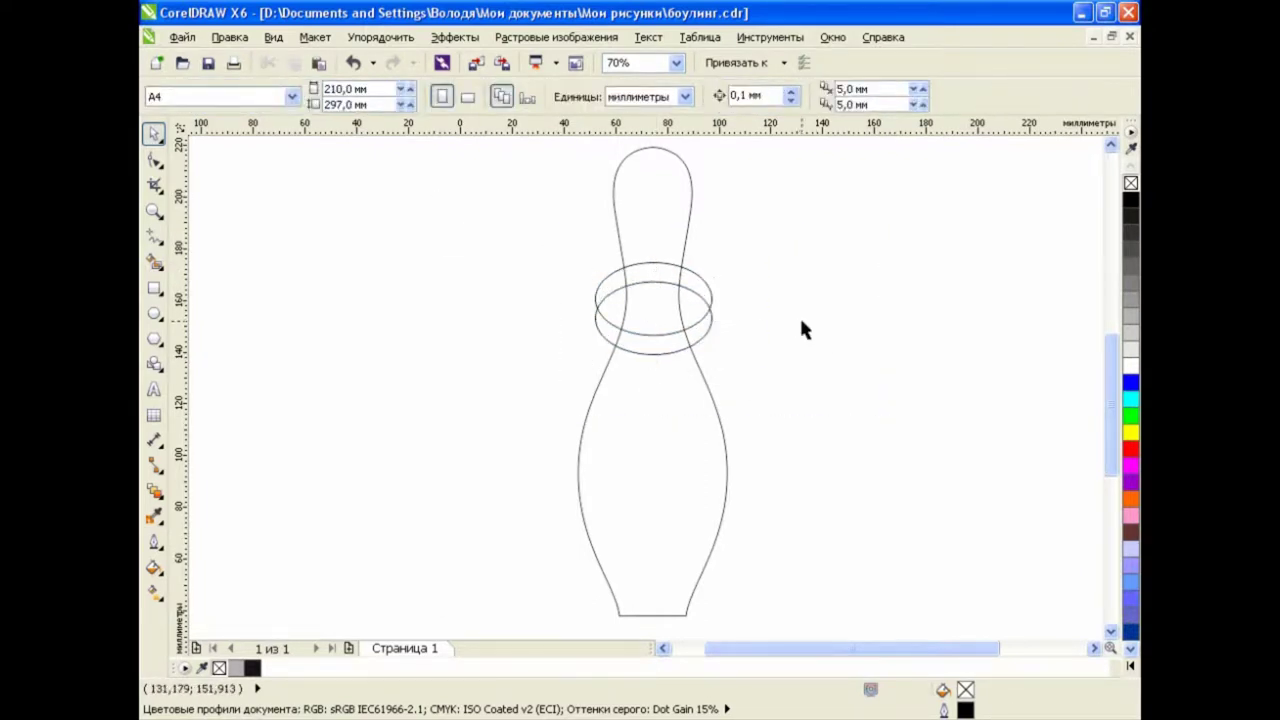
pyautogui.click(154, 260)
# Smart Fill the upper neck band grey, move both ellipses lower, and fill the second band
pyautogui.click(648, 277)
pyautogui.press('space')
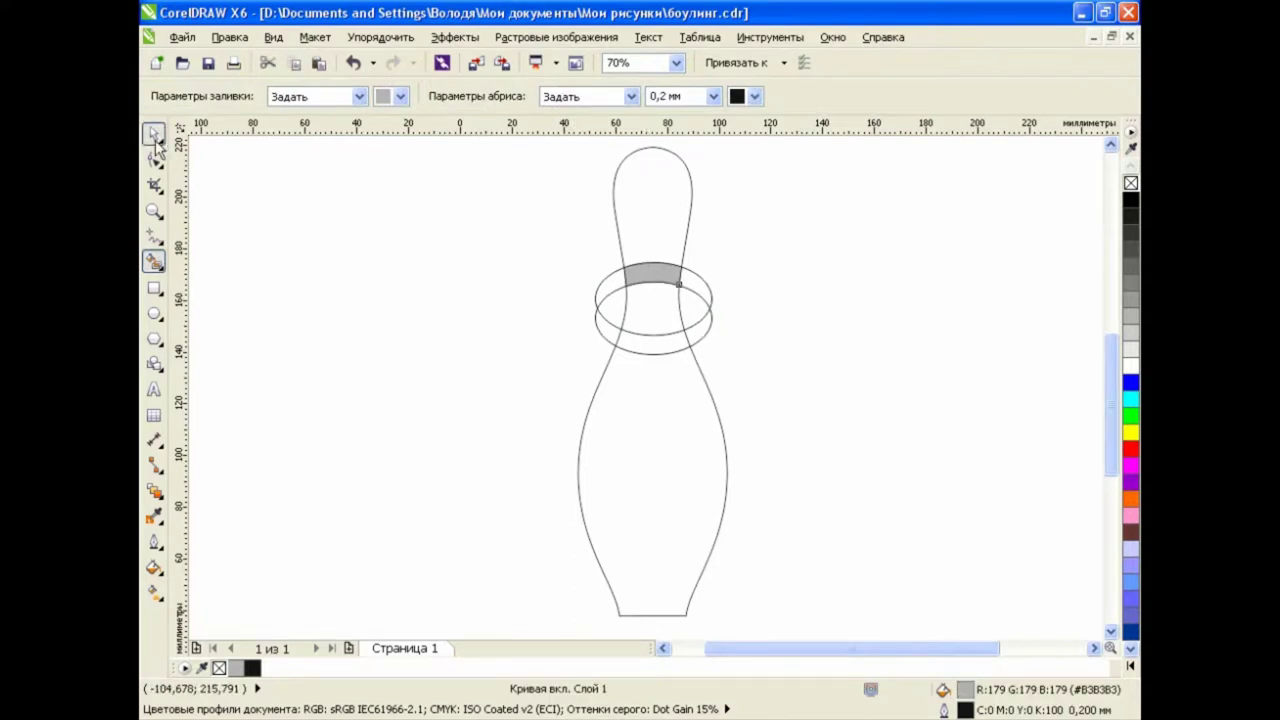
pyautogui.click(600, 285)
pyautogui.keyDown('shift'); pyautogui.click(605, 335); pyautogui.keyUp('shift')
pyautogui.moveTo(649, 313); pyautogui.dragTo(652, 345)
pyautogui.click(154, 262)
pyautogui.click(652, 310)
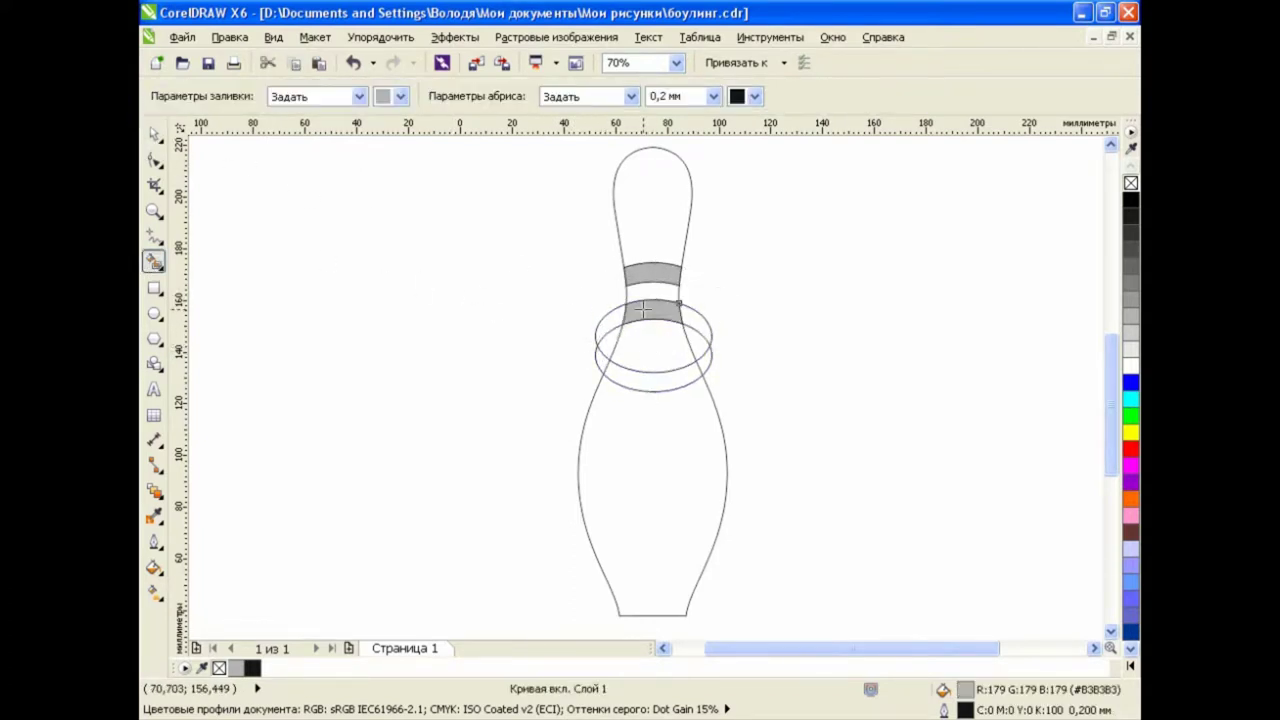
pyautogui.press('space')
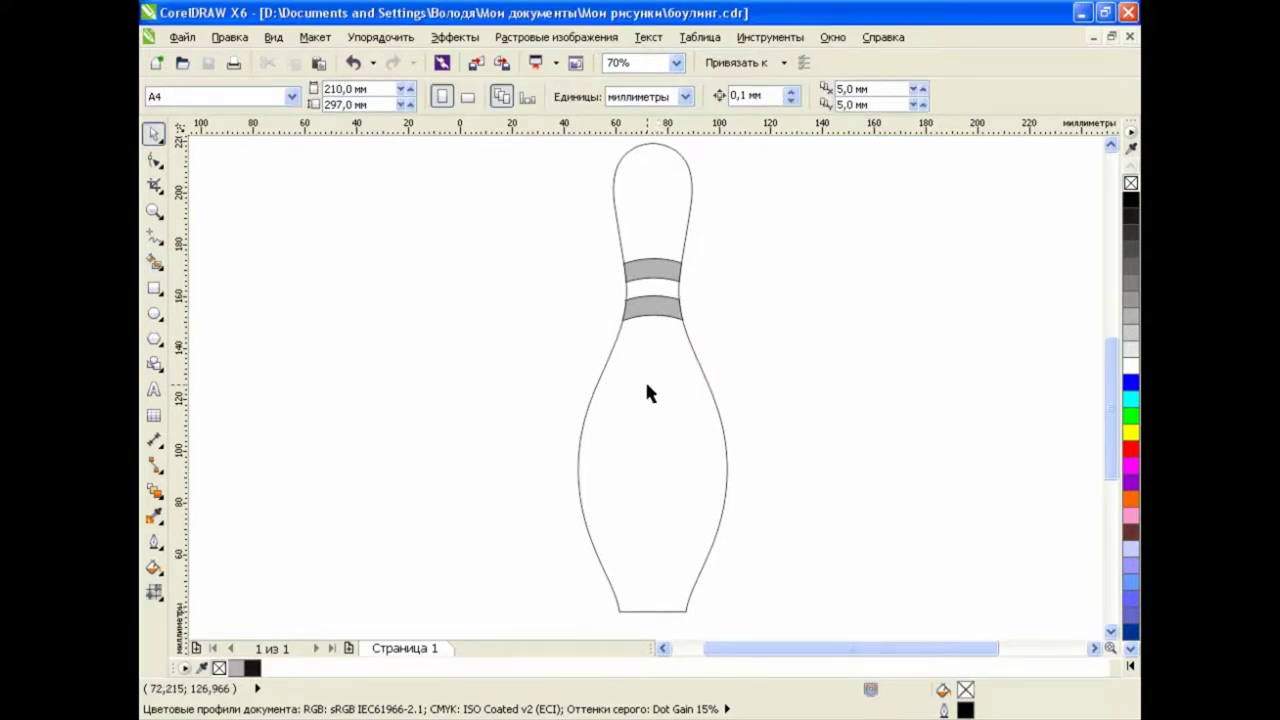
# Apply a mesh fill grid to the pin body with the Mesh Fill tool
pyautogui.click(154, 592)
pyautogui.click(225, 609)
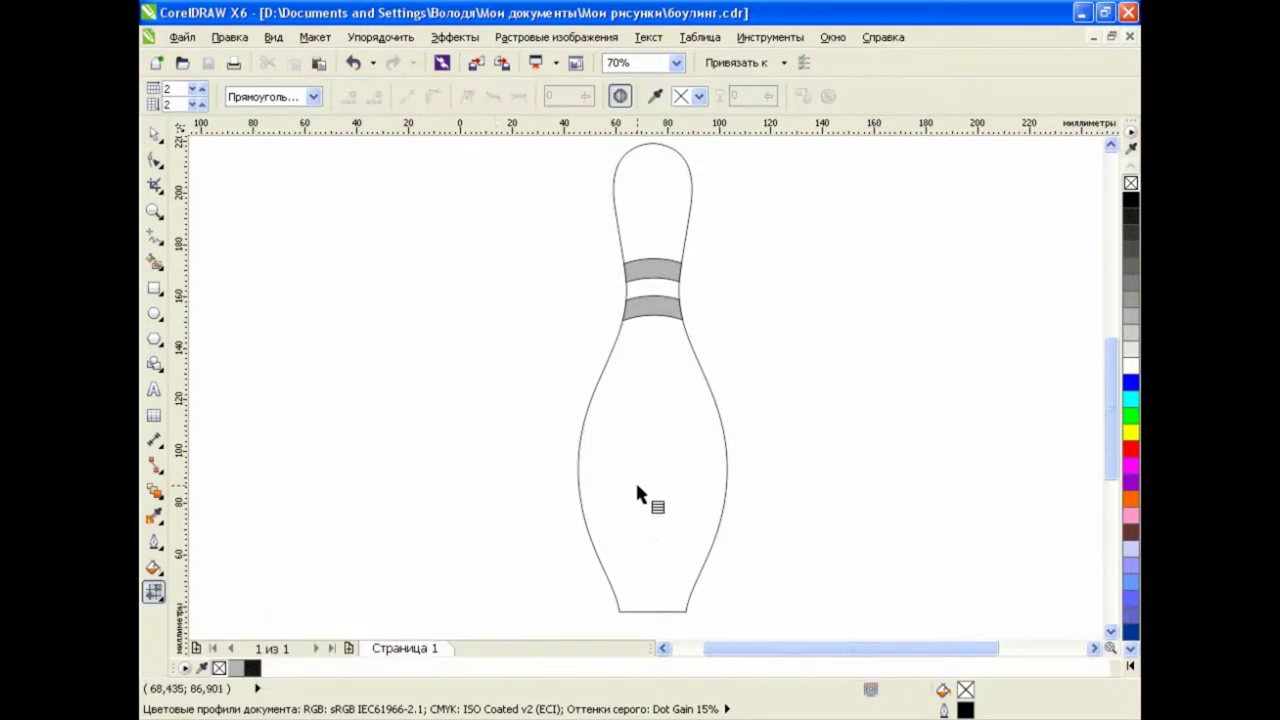
pyautogui.click(637, 490)
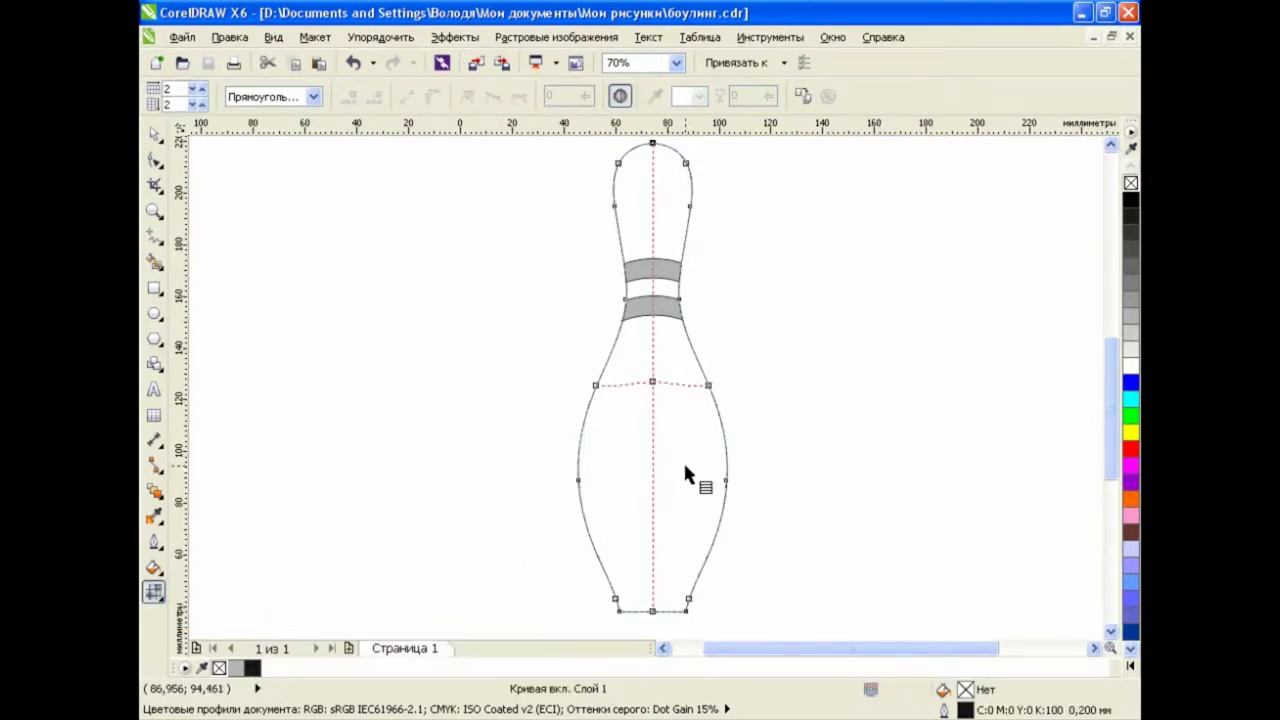
pyautogui.moveTo(605, 155); pyautogui.dragTo(705, 175)
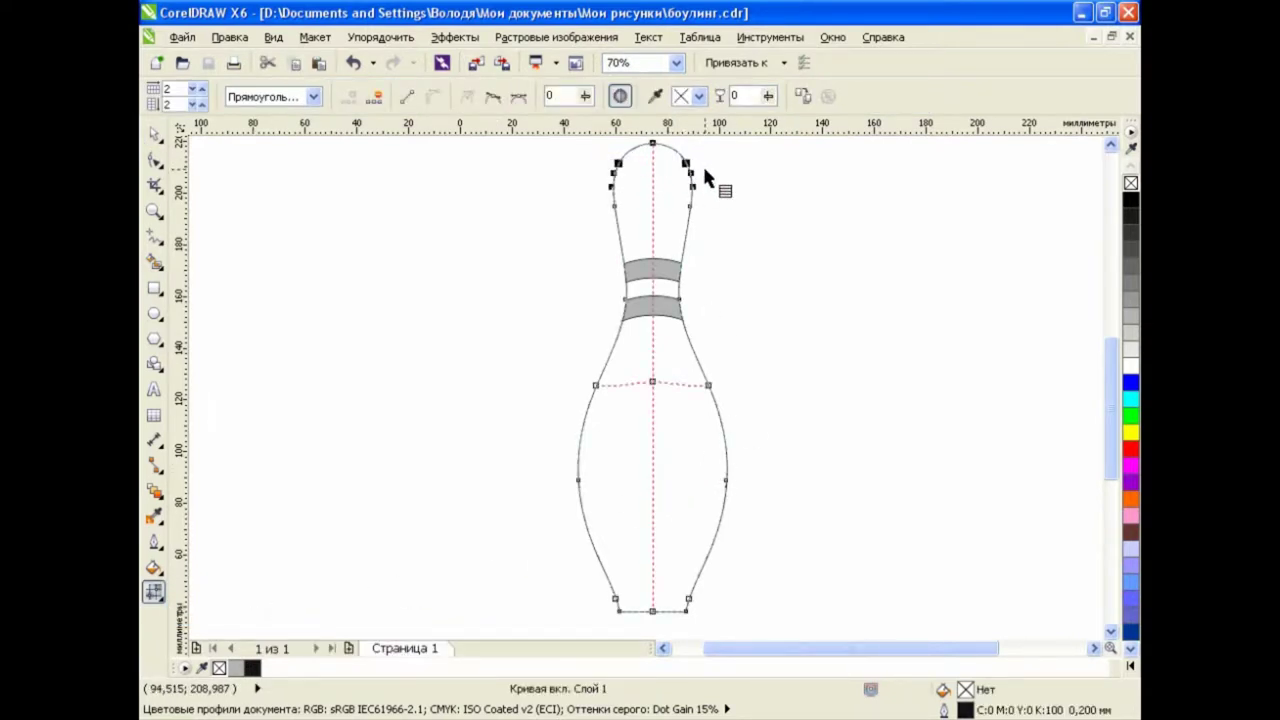
pyautogui.click(728, 312)
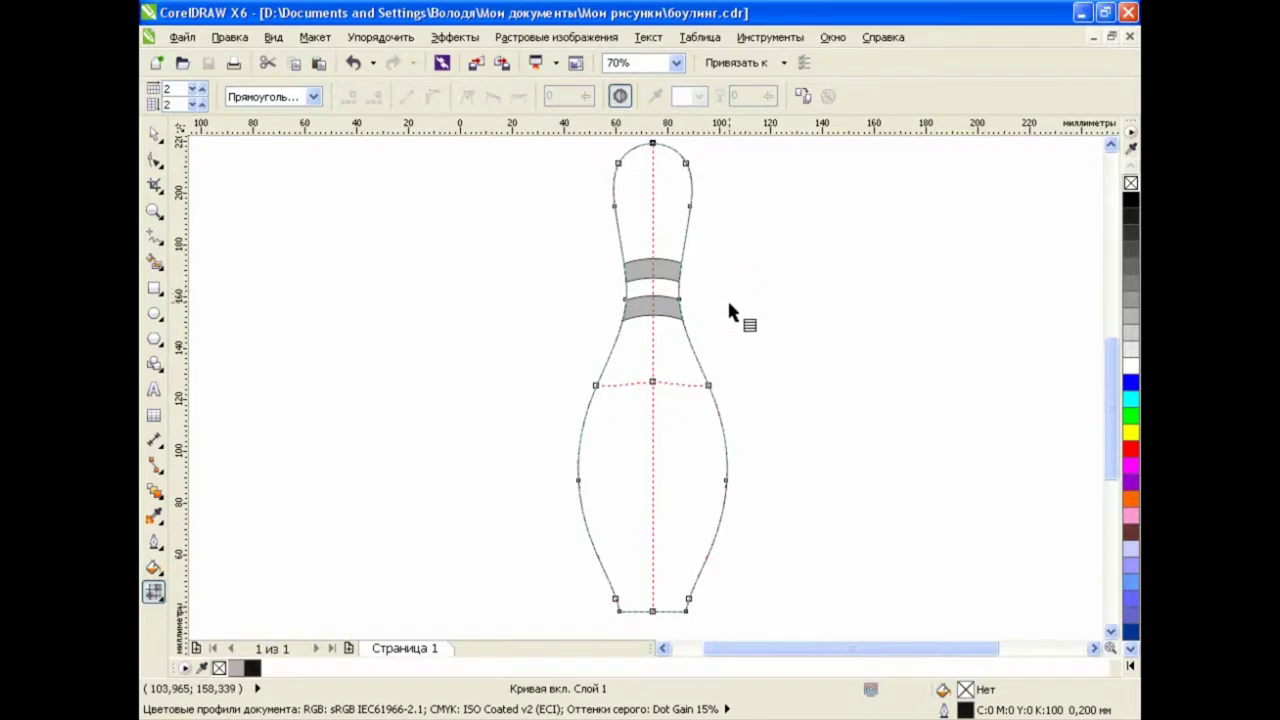
pyautogui.click(688, 599)
pyautogui.click(778, 588)
# Delete the central mesh lines and the middle outline mesh nodes
pyautogui.moveTo(653, 430); pyautogui.dragTo(655, 436)
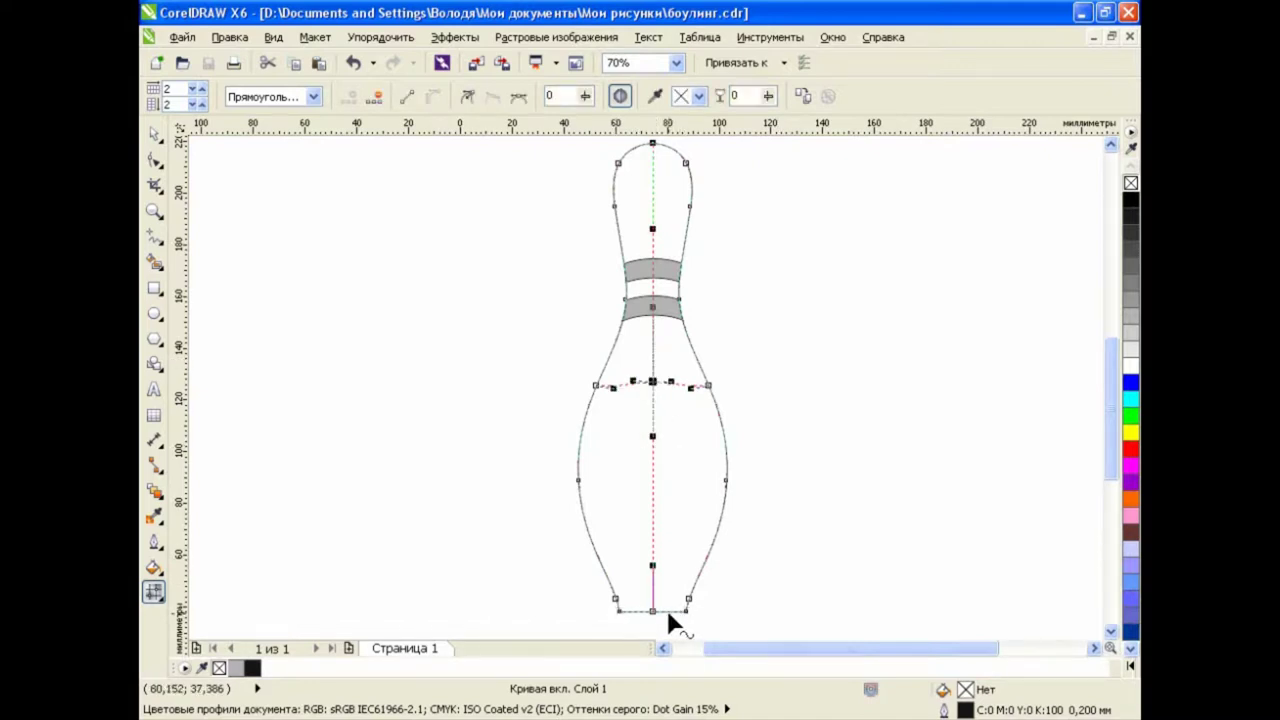
pyautogui.press('Delete')
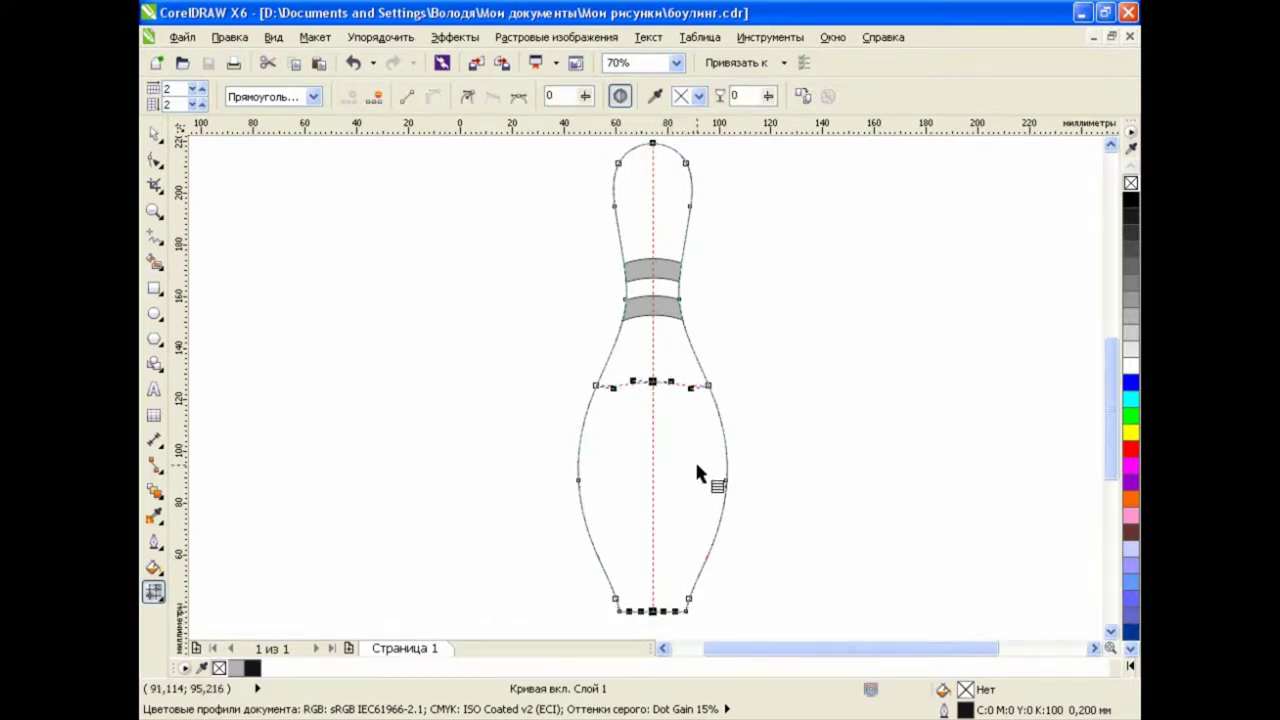
pyautogui.press('Delete')
pyautogui.moveTo(537, 366); pyautogui.dragTo(768, 408)
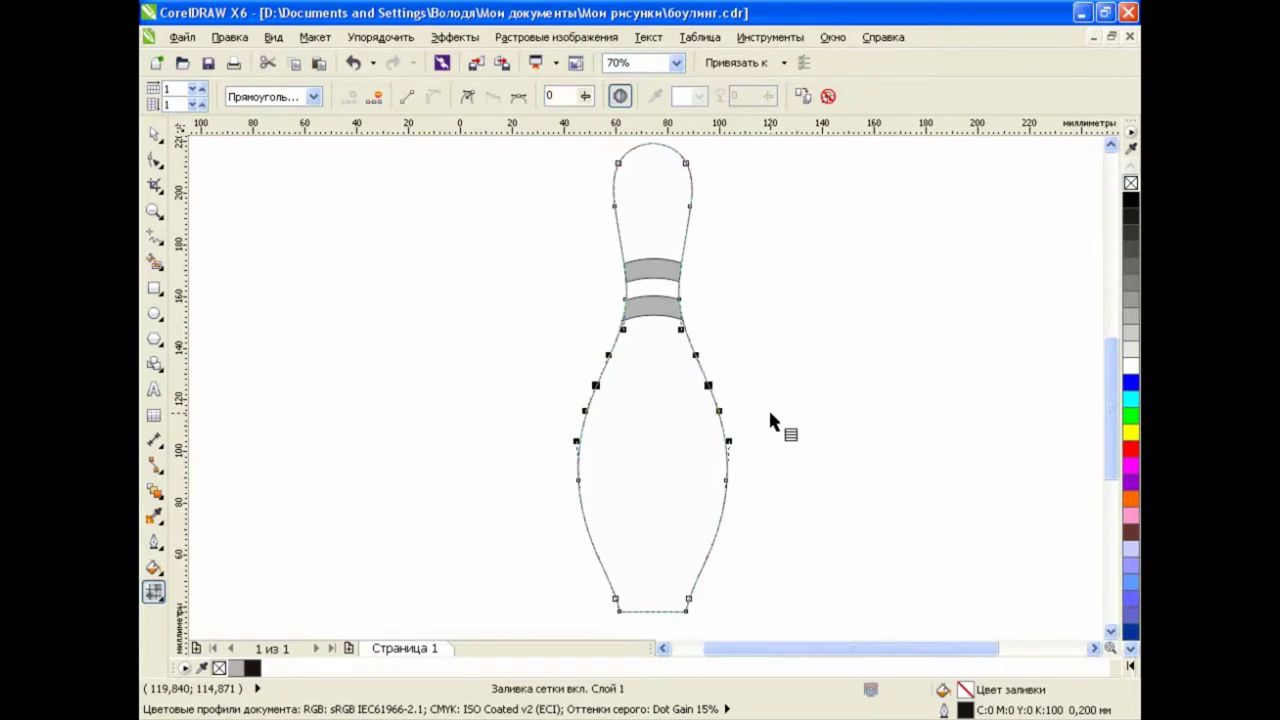
pyautogui.press('Delete')
pyautogui.scroll(2, 747, 396)
pyautogui.scroll(2, 687, 315)
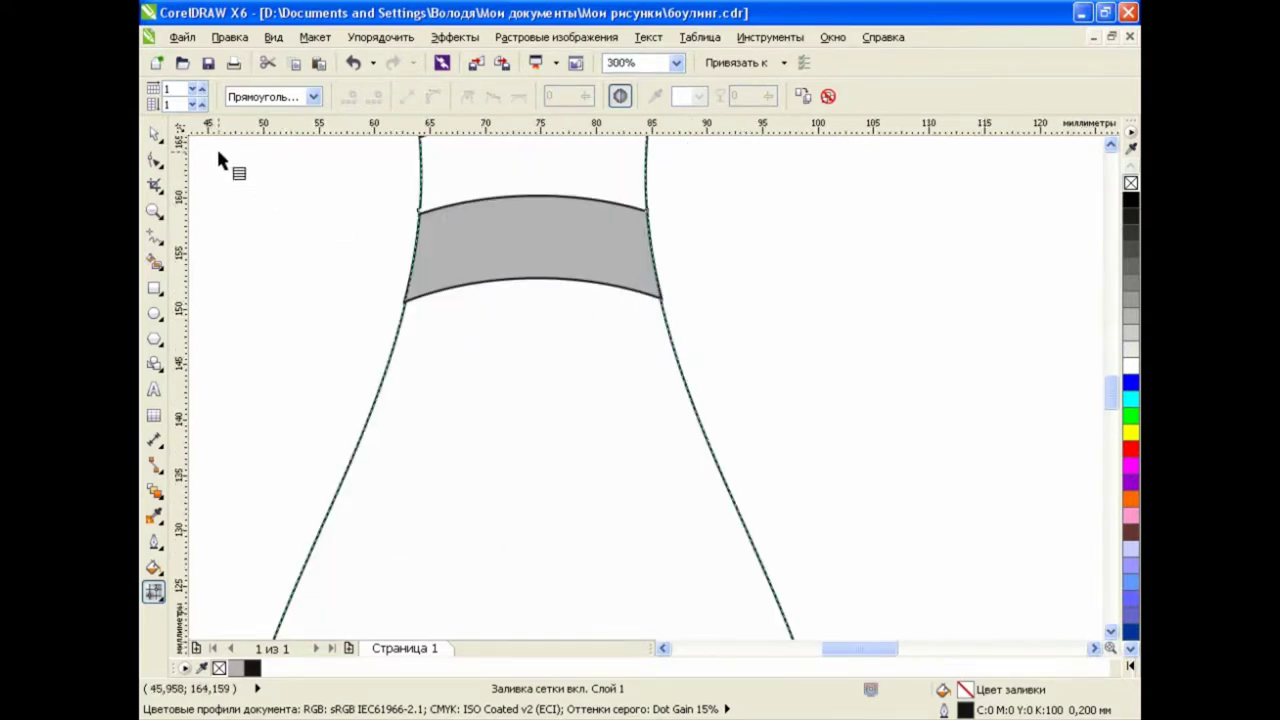
pyautogui.click(154, 134)
pyautogui.scroll(-4, 534, 371)
pyautogui.click(663, 648)
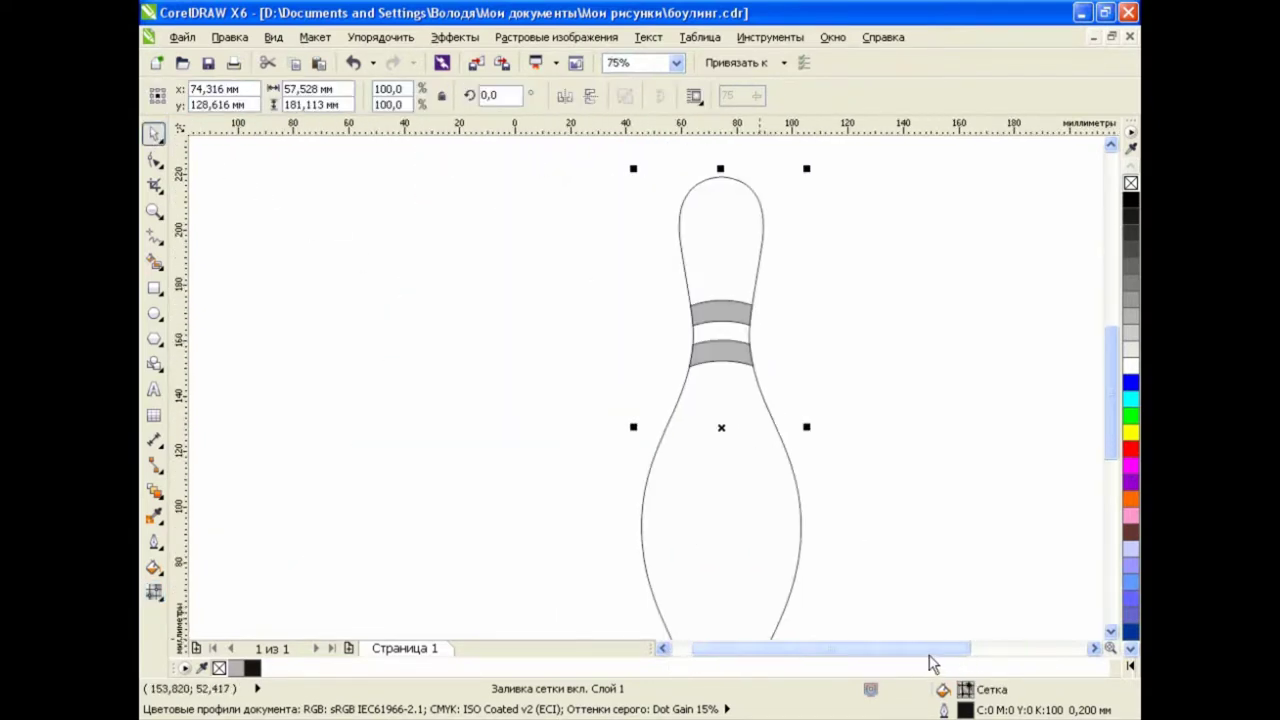
# Switch to the Mesh Fill tool and select the pin body
pyautogui.moveTo(935, 648); pyautogui.dragTo(955, 648)
pyautogui.moveTo(1108, 418); pyautogui.dragTo(1094, 481)
pyautogui.click(1094, 481)
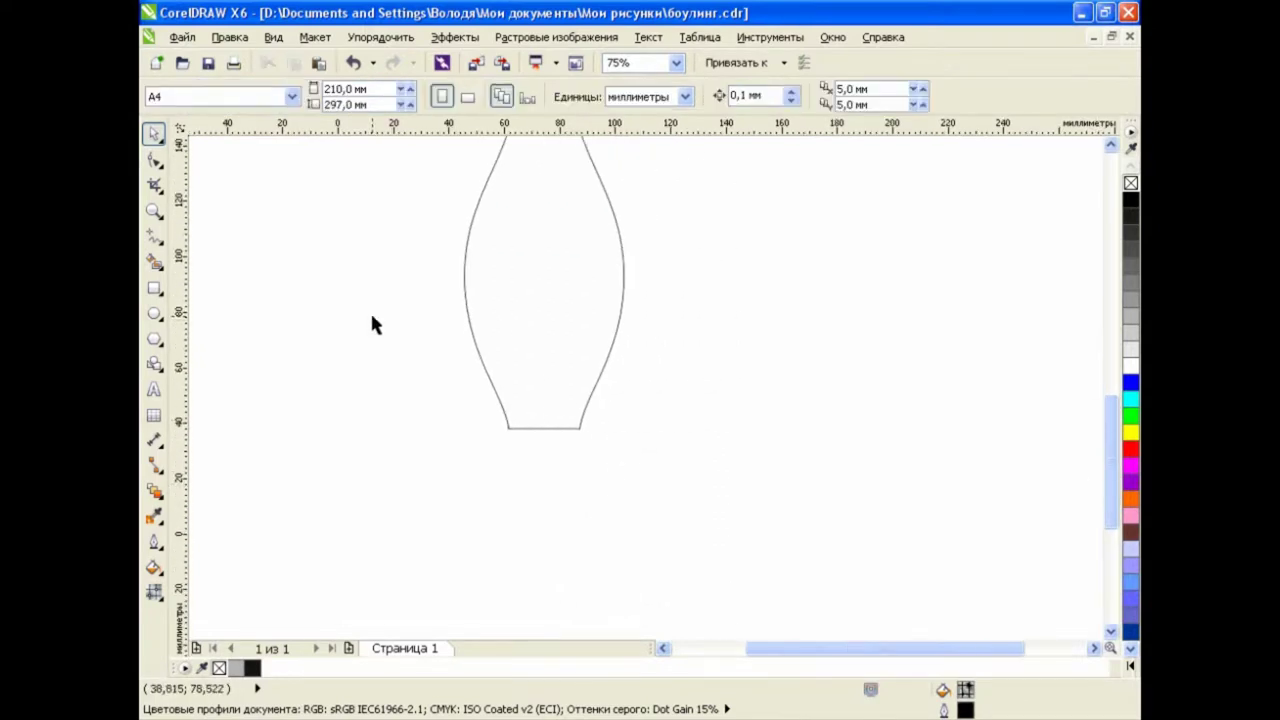
pyautogui.click(154, 591)
pyautogui.click(591, 368)
pyautogui.moveTo(1110, 430); pyautogui.dragTo(1106, 408)
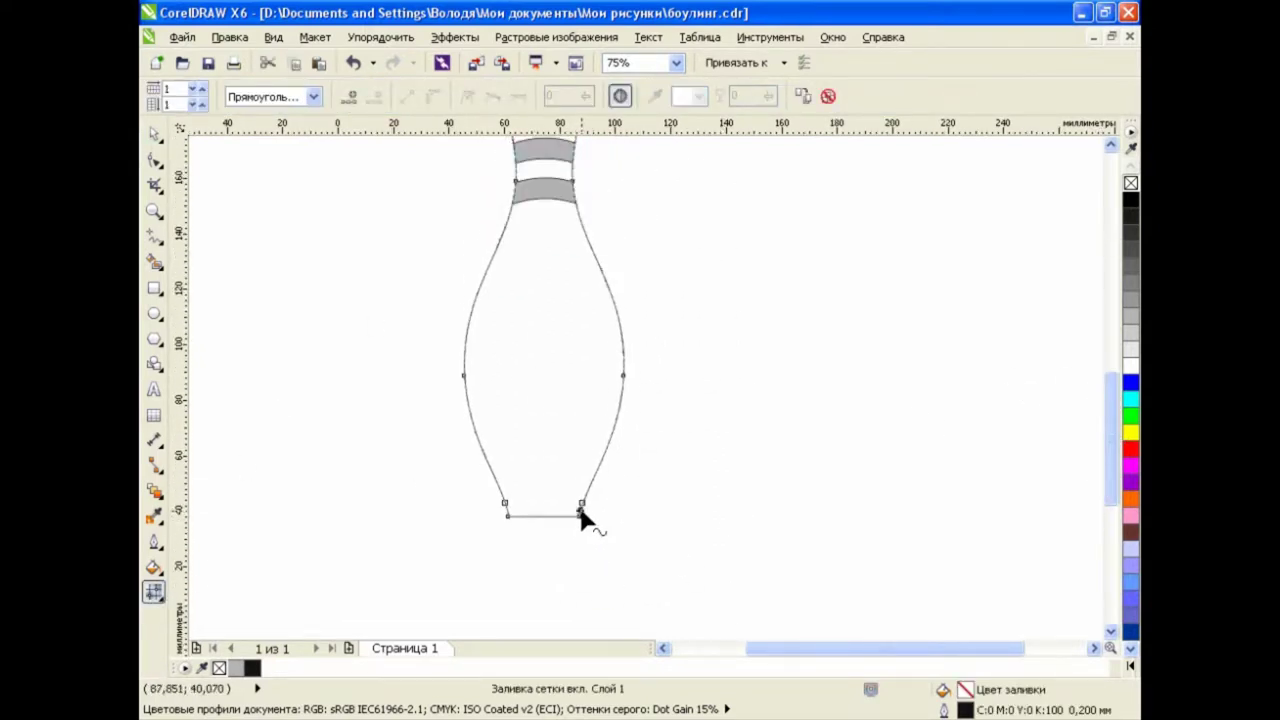
# Add a vertical mesh line on the pin's right side and curve it with its handles
pyautogui.doubleClick(614, 378)
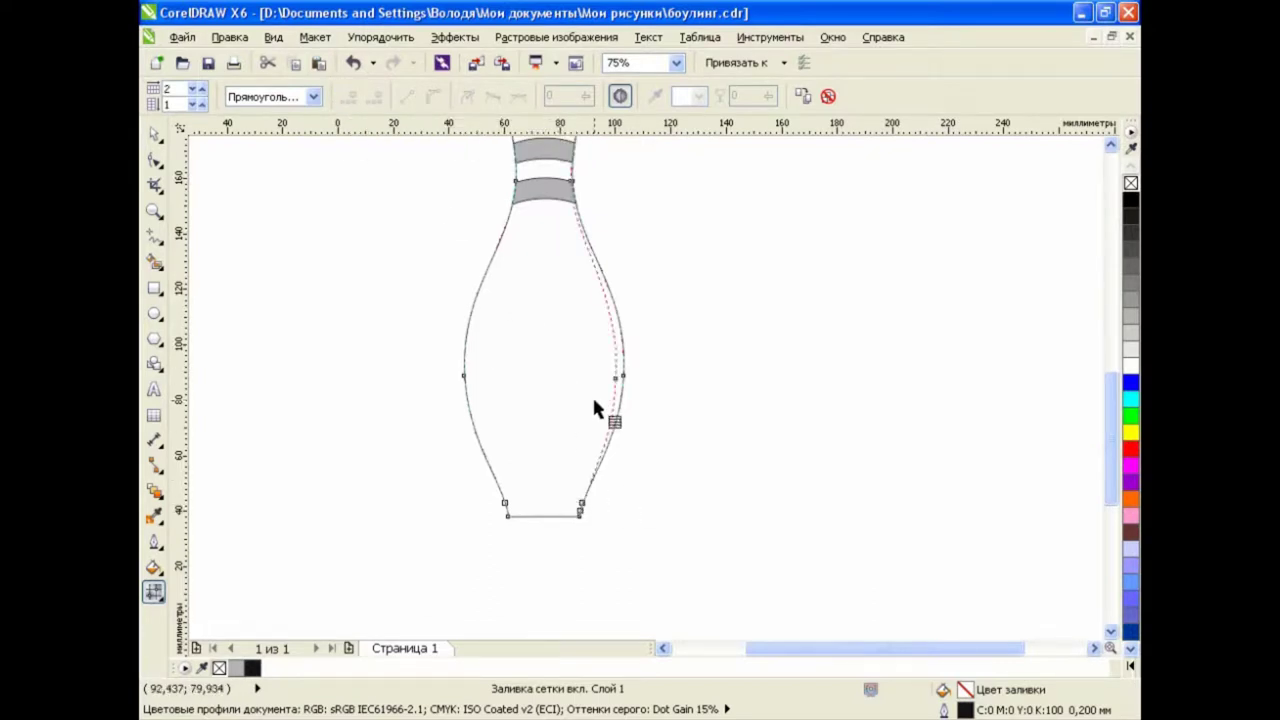
pyautogui.click(614, 381)
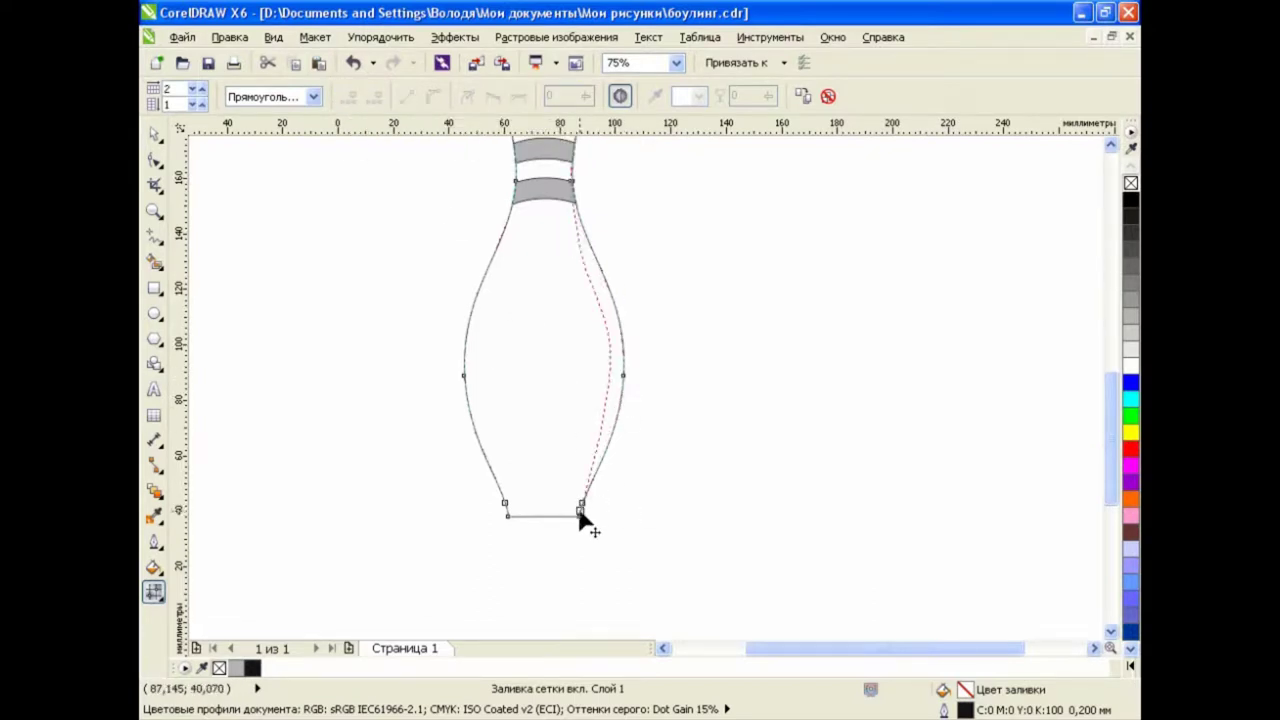
pyautogui.moveTo(583, 508)
pyautogui.mouseDown()
pyautogui.moveTo(645, 279)
pyautogui.moveTo(562, 422)
pyautogui.mouseUp()
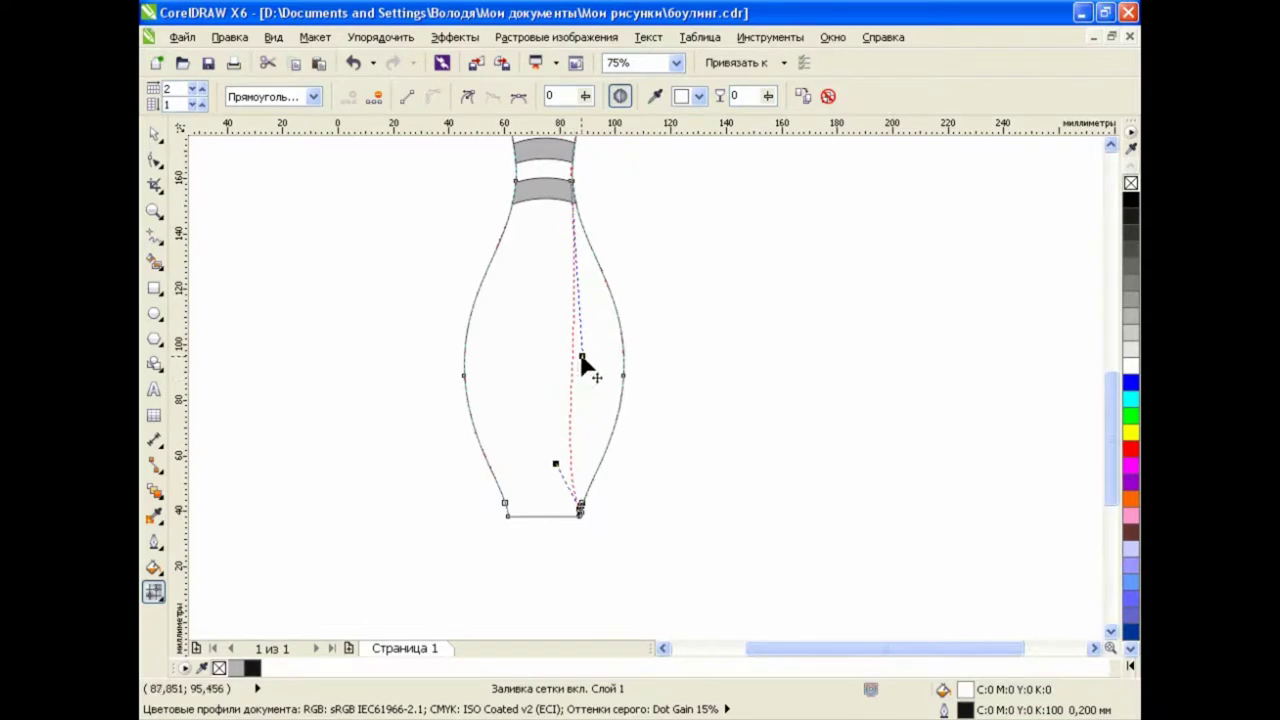
pyautogui.moveTo(582, 358); pyautogui.dragTo(562, 332)
pyautogui.moveTo(1090, 443); pyautogui.dragTo(1080, 391)
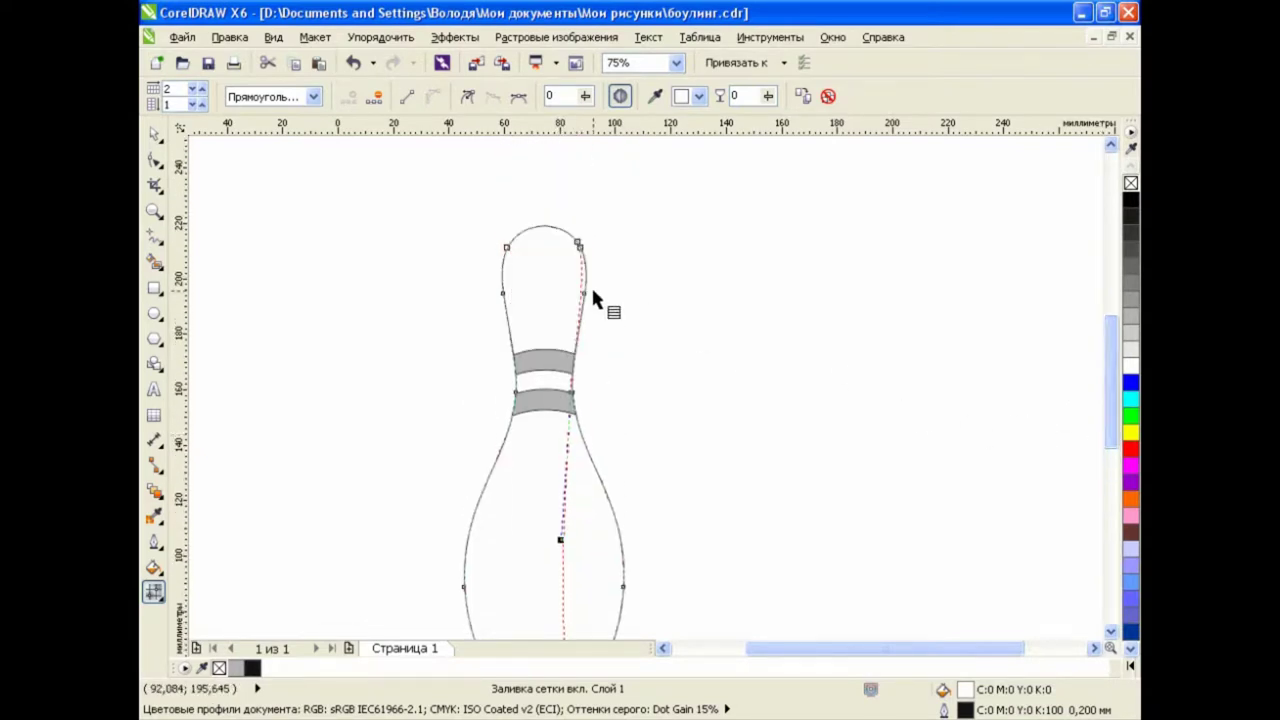
pyautogui.scroll(2, 593, 297)
pyautogui.click(563, 188)
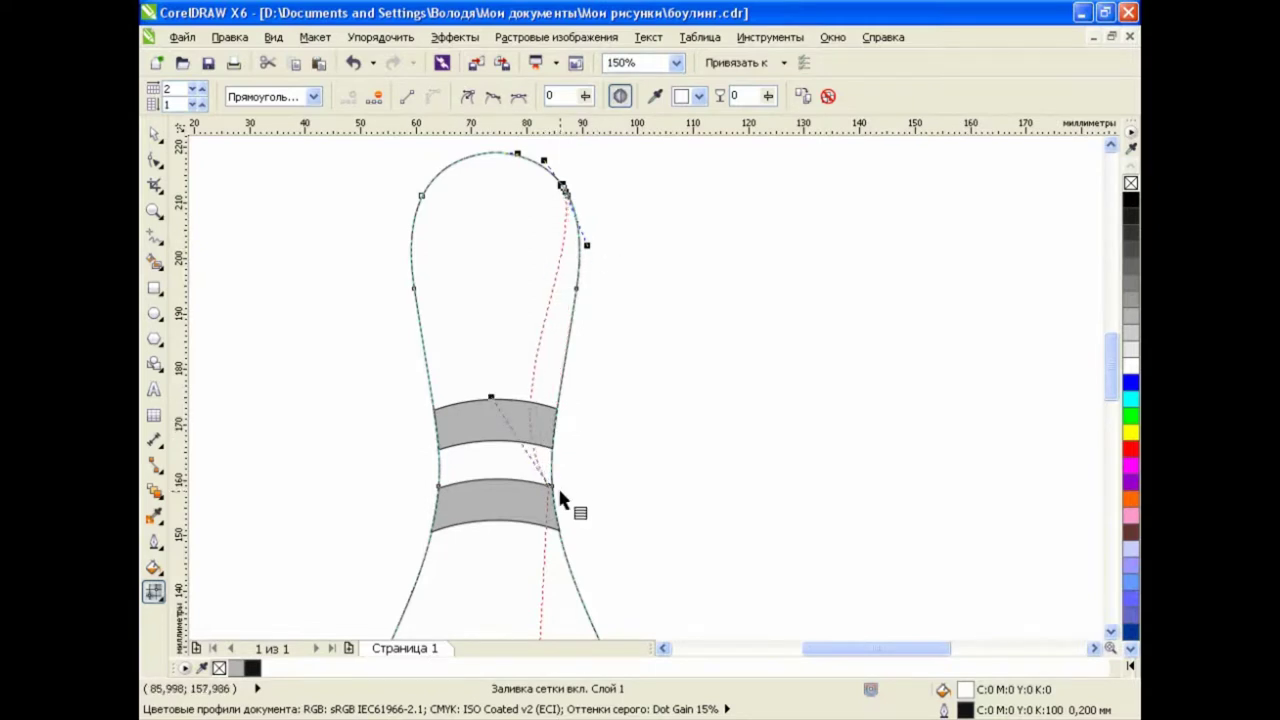
# Bend the right mesh line's nodes and handles to follow the pin's head, stripes and body
pyautogui.moveTo(564, 489); pyautogui.dragTo(527, 489)
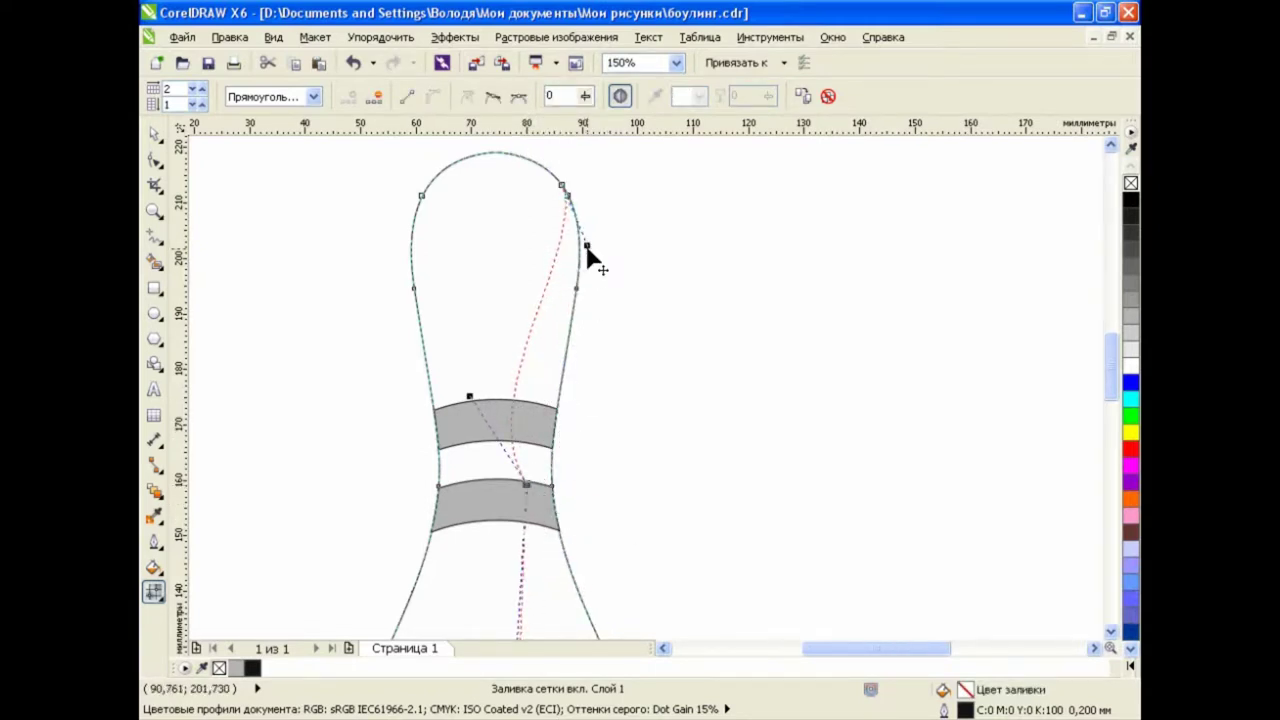
pyautogui.moveTo(586, 250); pyautogui.dragTo(584, 291)
pyautogui.press('F3')
pyautogui.moveTo(558, 242); pyautogui.dragTo(585, 234)
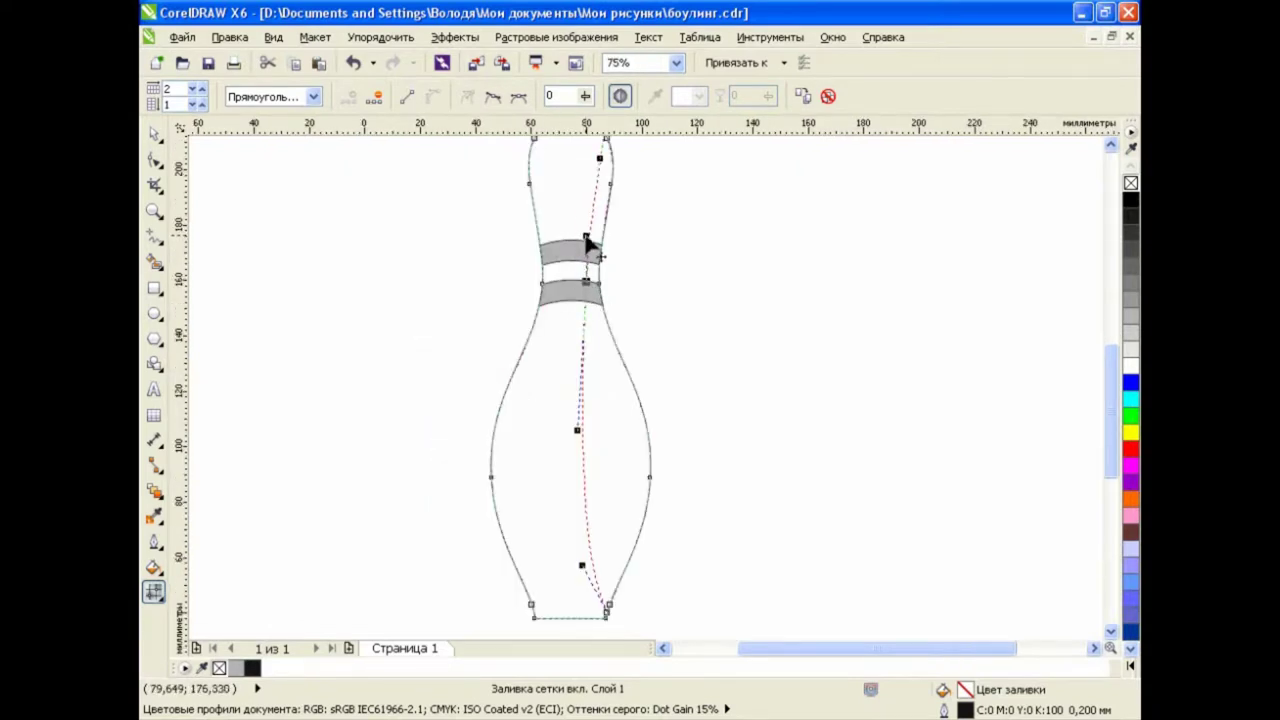
pyautogui.moveTo(600, 160); pyautogui.dragTo(607, 190)
pyautogui.moveTo(590, 286); pyautogui.dragTo(592, 297)
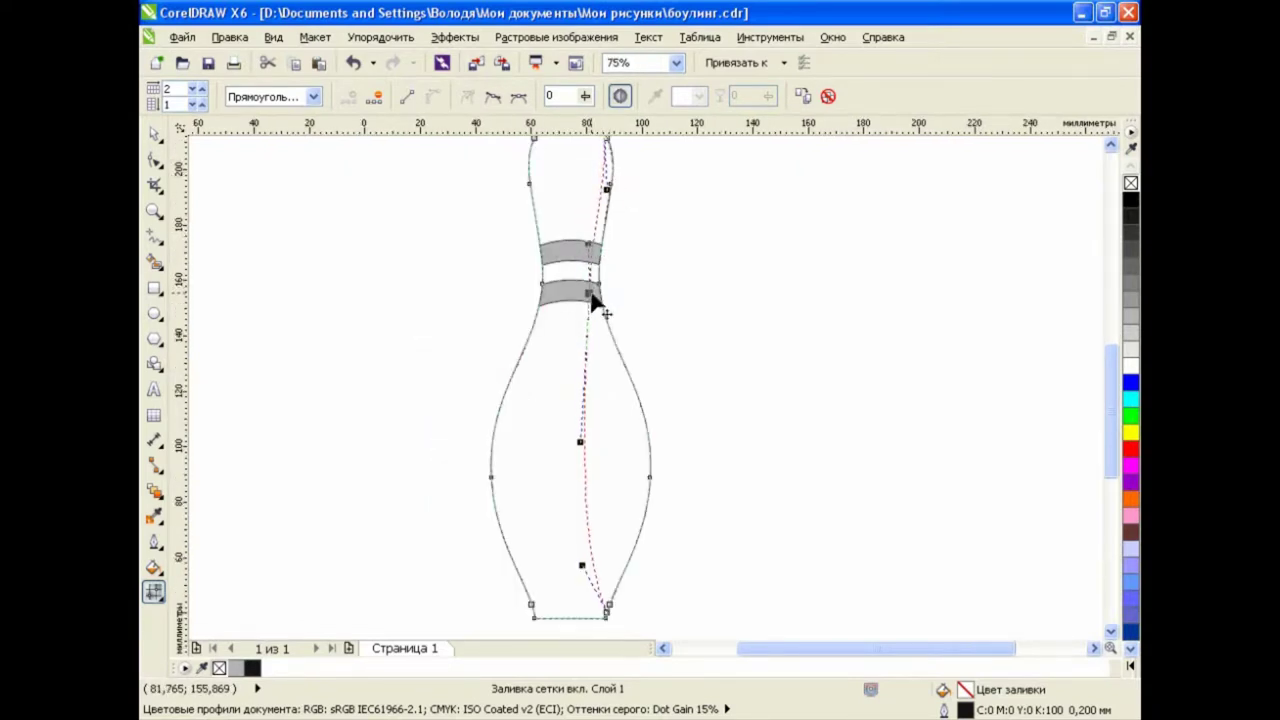
pyautogui.moveTo(581, 443); pyautogui.dragTo(697, 518)
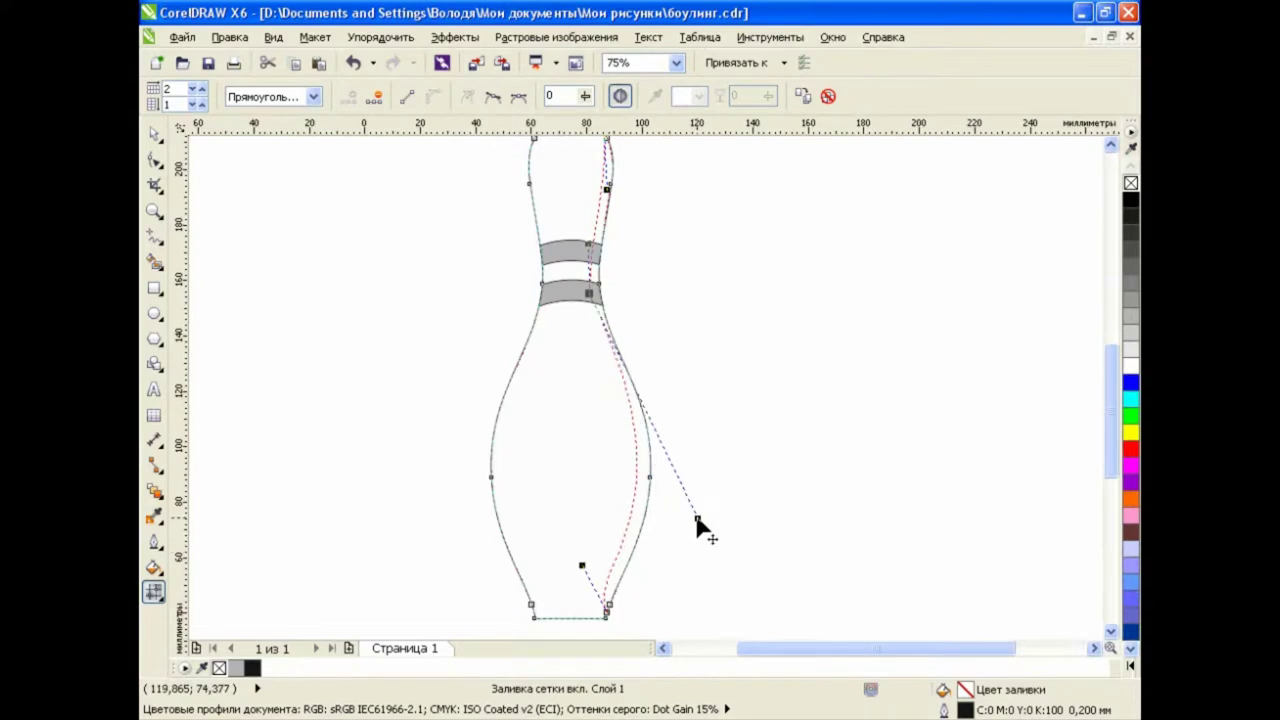
pyautogui.moveTo(591, 306); pyautogui.dragTo(587, 303)
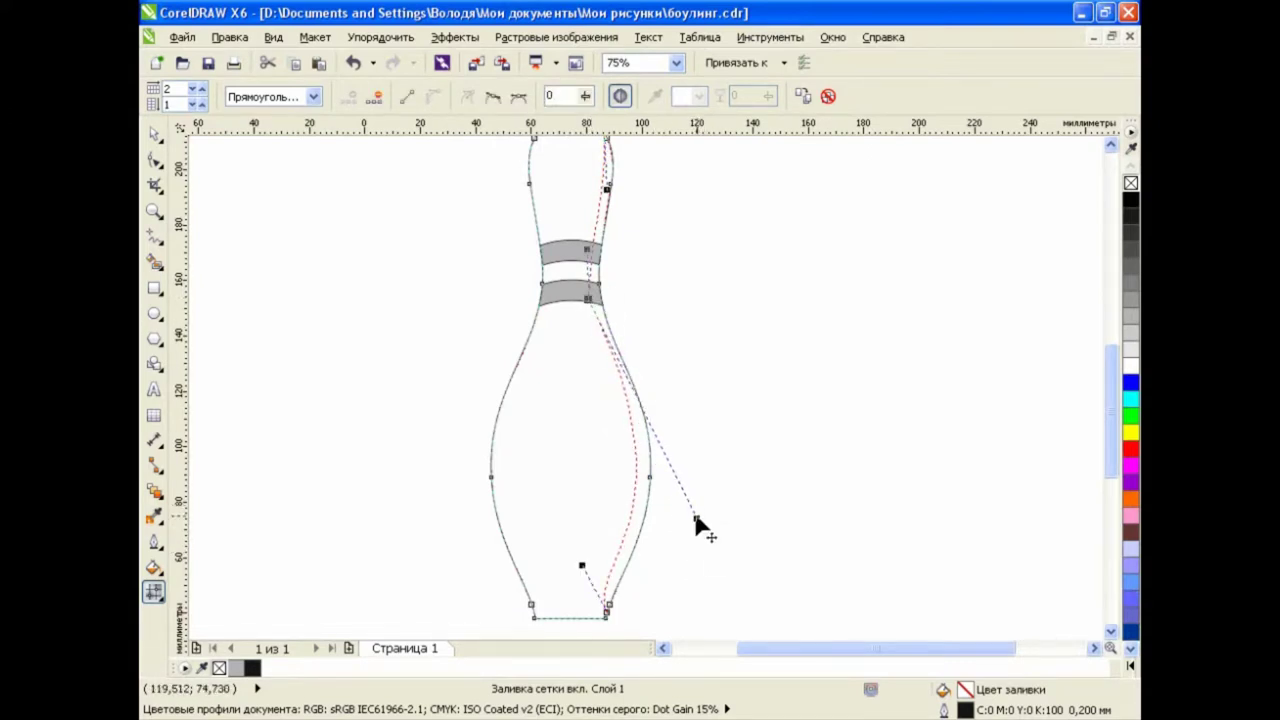
pyautogui.click(761, 489)
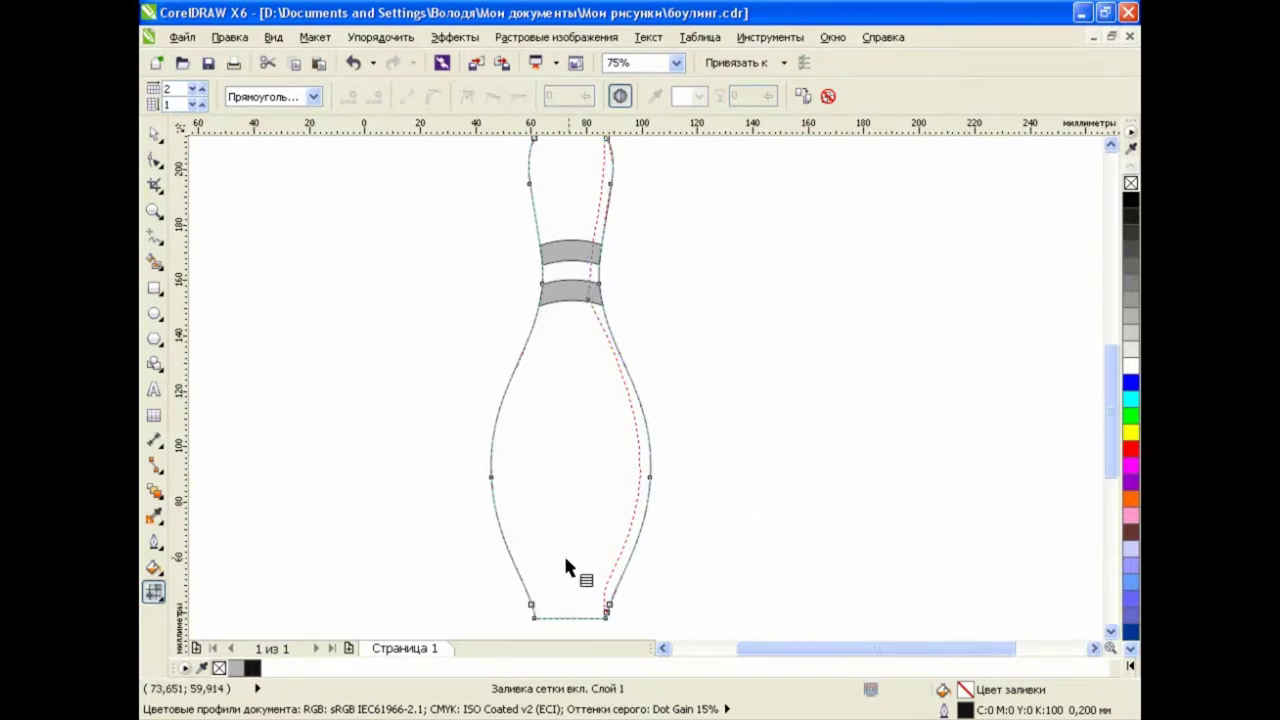
# Add a vertical mesh line in the pin's left part and delete its node below the head
pyautogui.doubleClick(524, 378)
pyautogui.click(535, 602)
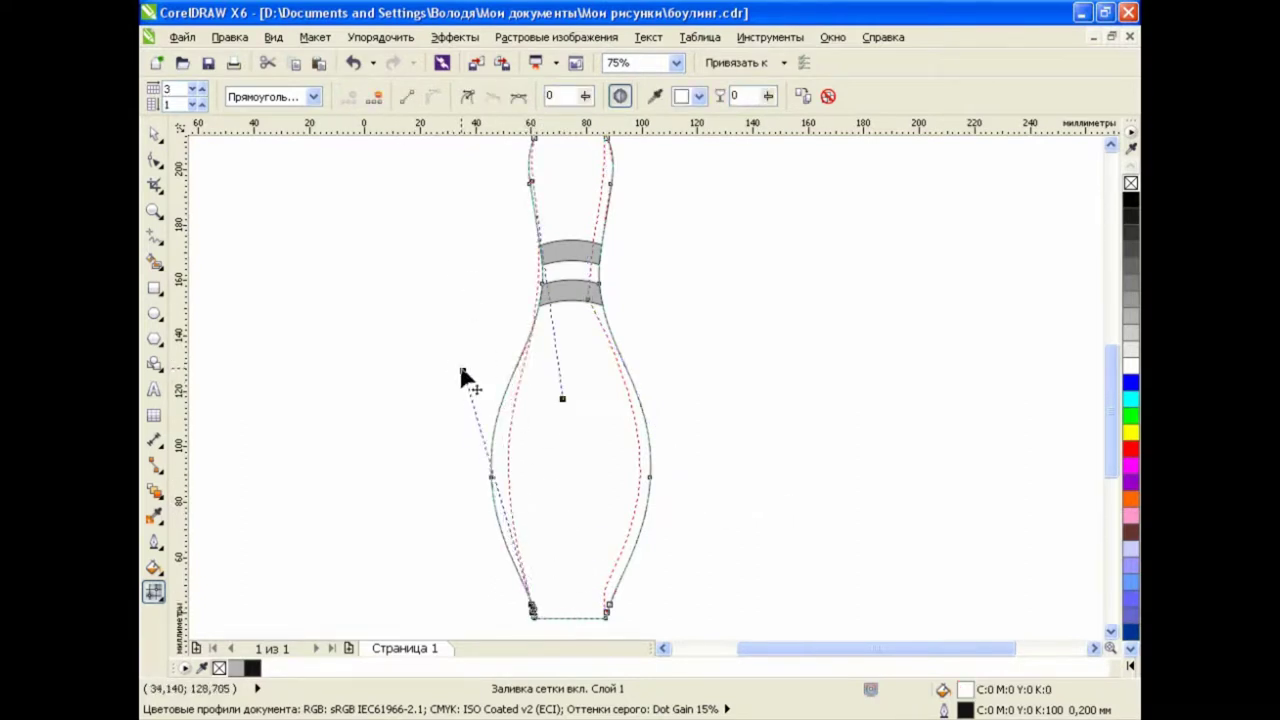
pyautogui.moveTo(457, 370); pyautogui.dragTo(558, 588)
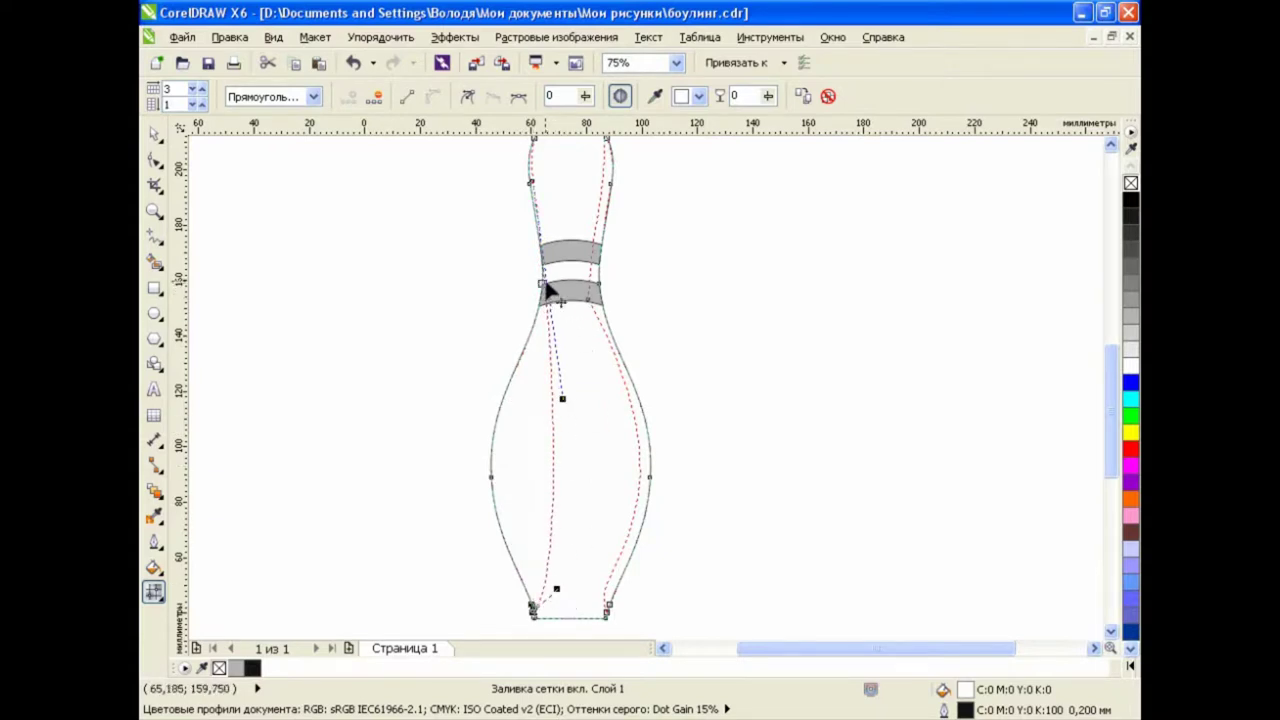
pyautogui.hotkey('ctrl', 'z')
pyautogui.scroll(2, 516, 275)
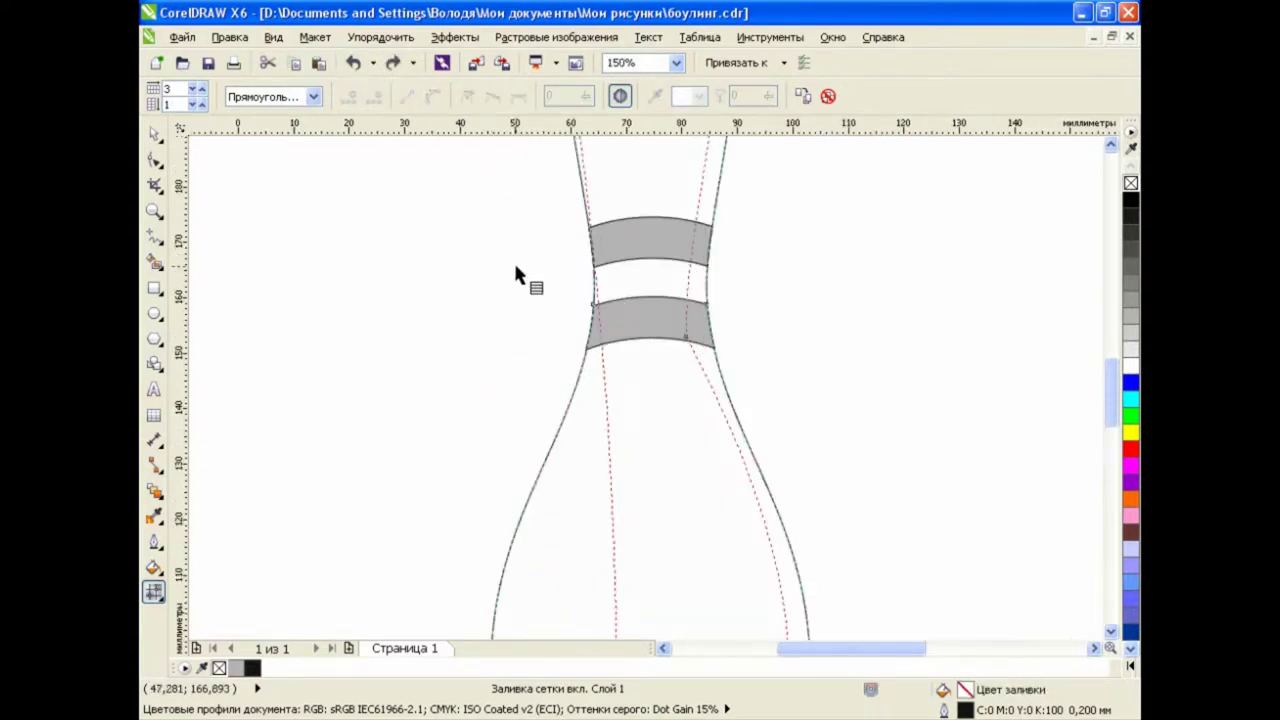
pyautogui.moveTo(599, 308); pyautogui.dragTo(613, 291)
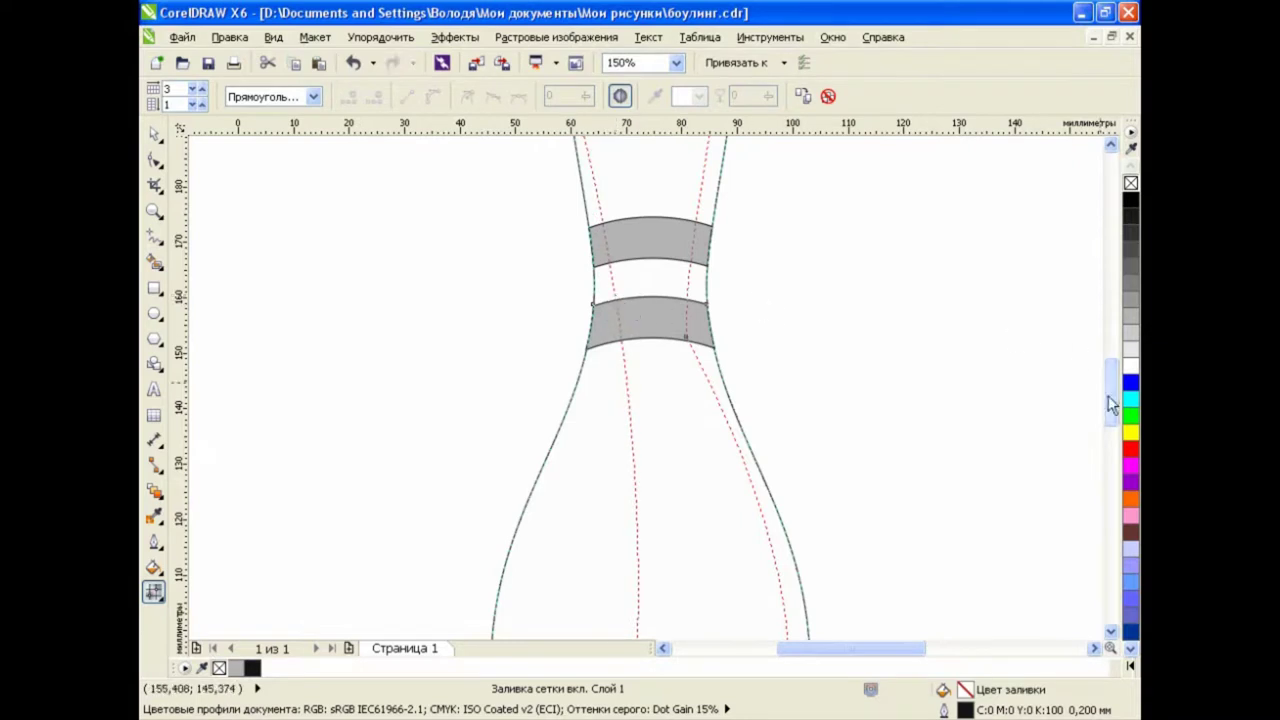
pyautogui.moveTo(1108, 398); pyautogui.dragTo(1107, 378)
pyautogui.click(573, 265)
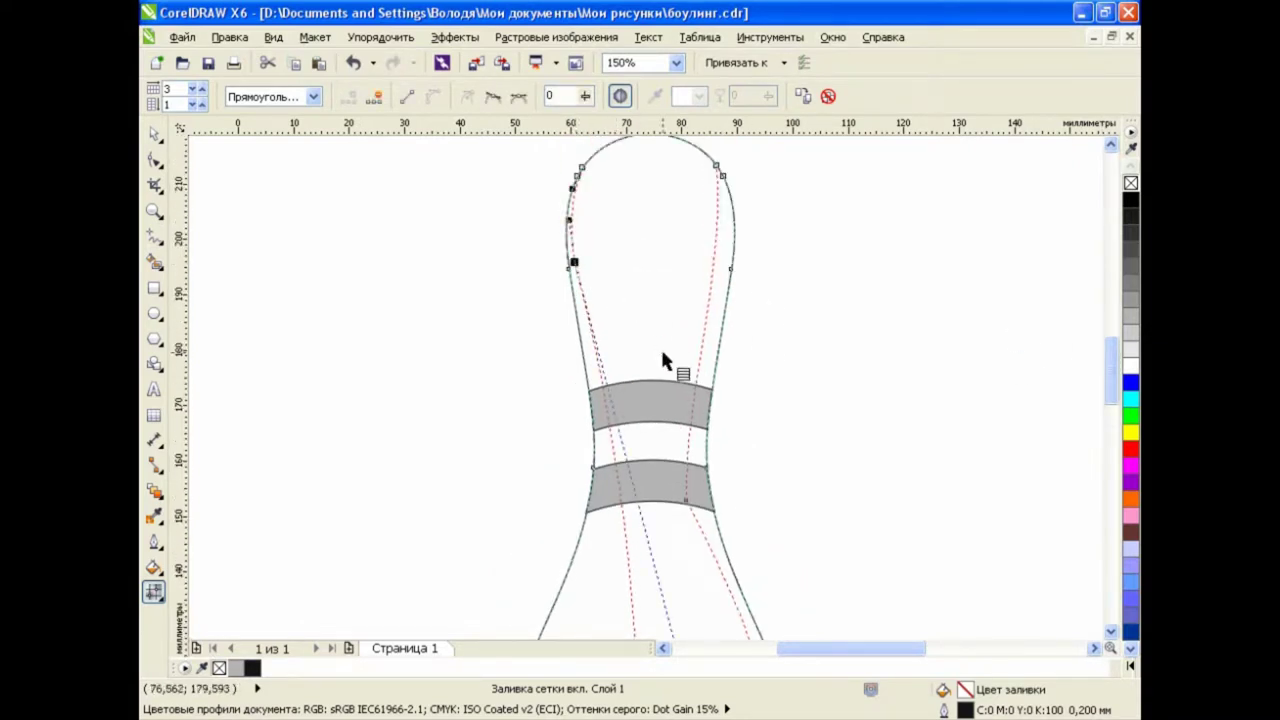
pyautogui.press('Delete')
# Try a mesh row near the lower stripe, undo it, and move a node up to the stripe
pyautogui.click(606, 507)
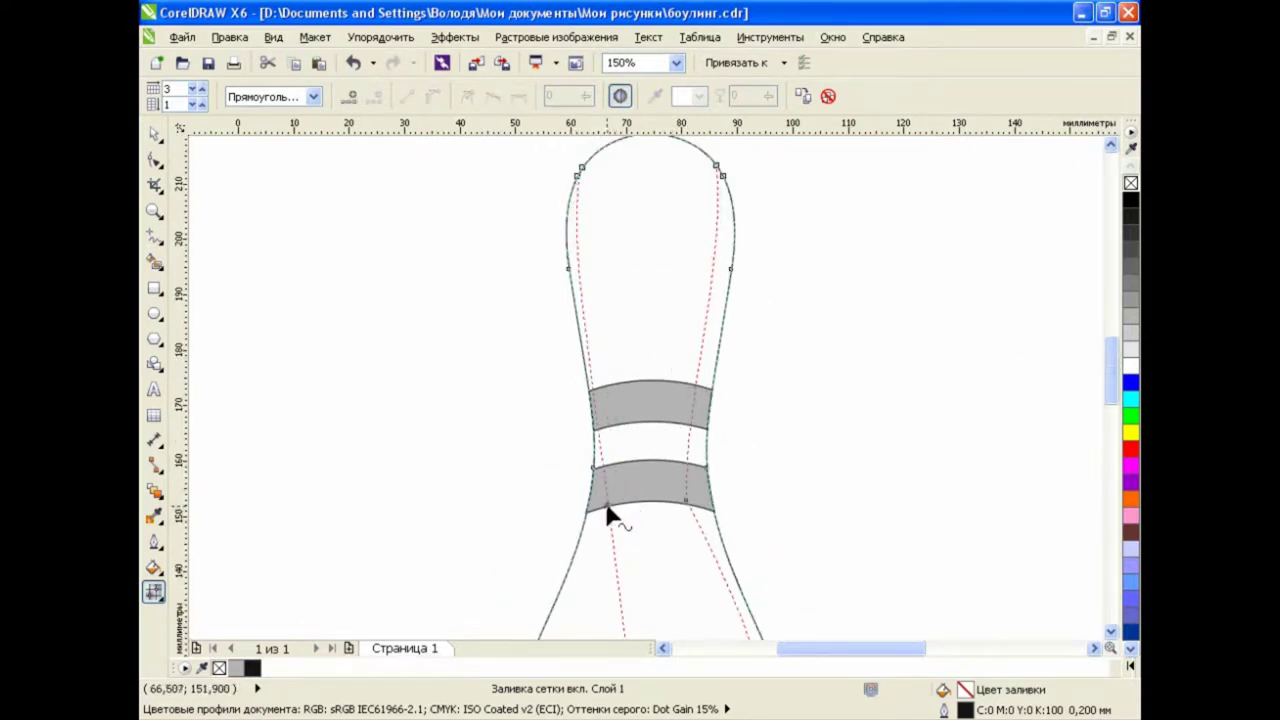
pyautogui.click(348, 96)
pyautogui.moveTo(1110, 372); pyautogui.dragTo(1110, 394)
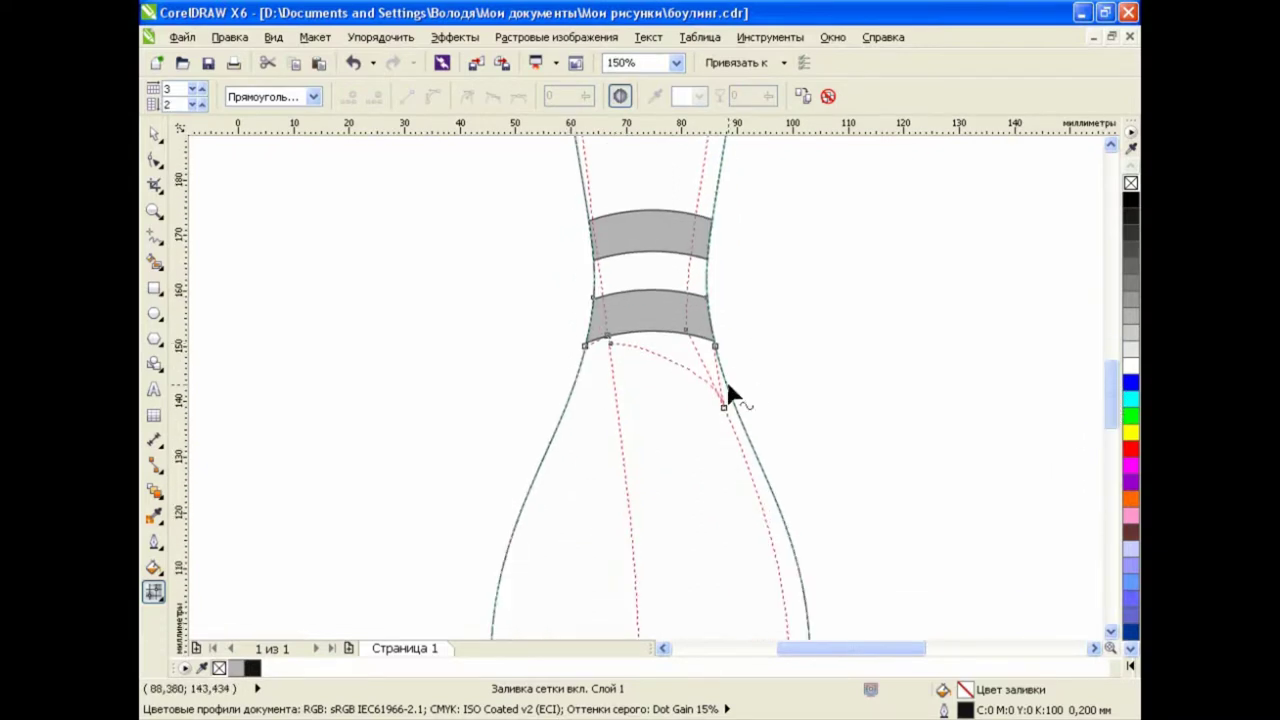
pyautogui.moveTo(724, 406); pyautogui.dragTo(755, 460)
pyautogui.click(353, 62)
pyautogui.hotkey('ctrl', 'z')
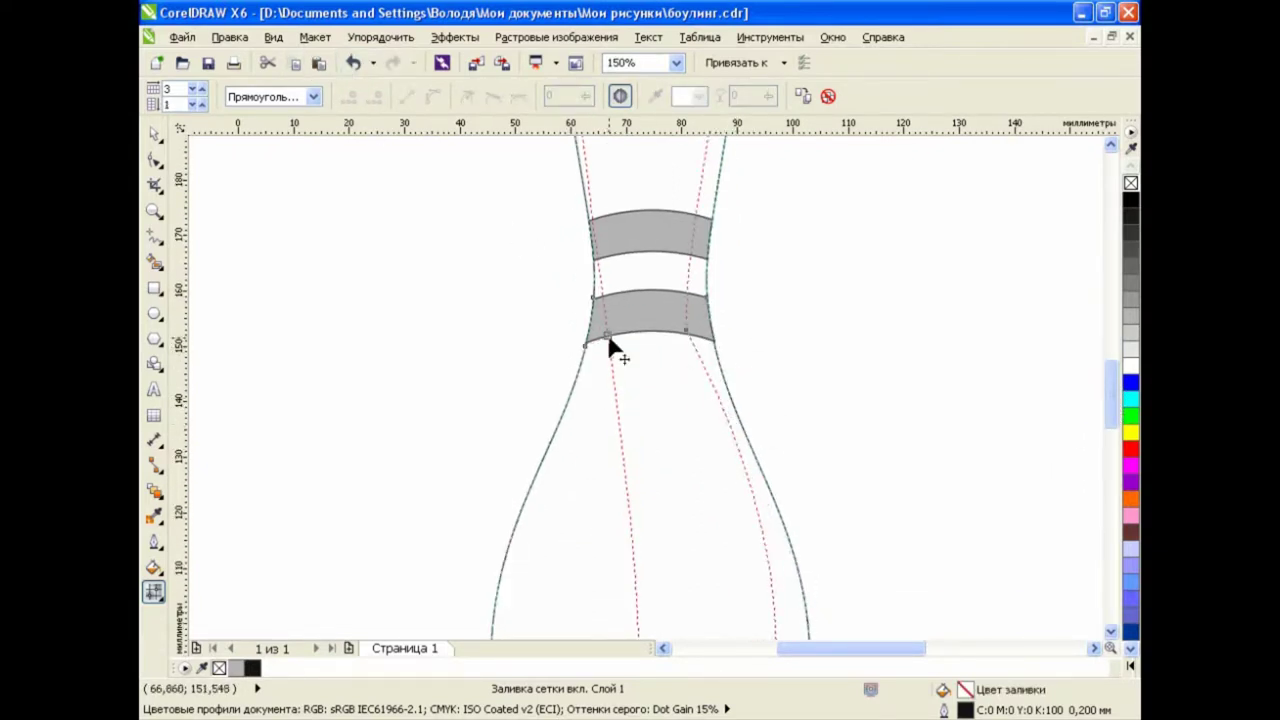
pyautogui.moveTo(609, 338); pyautogui.dragTo(628, 231)
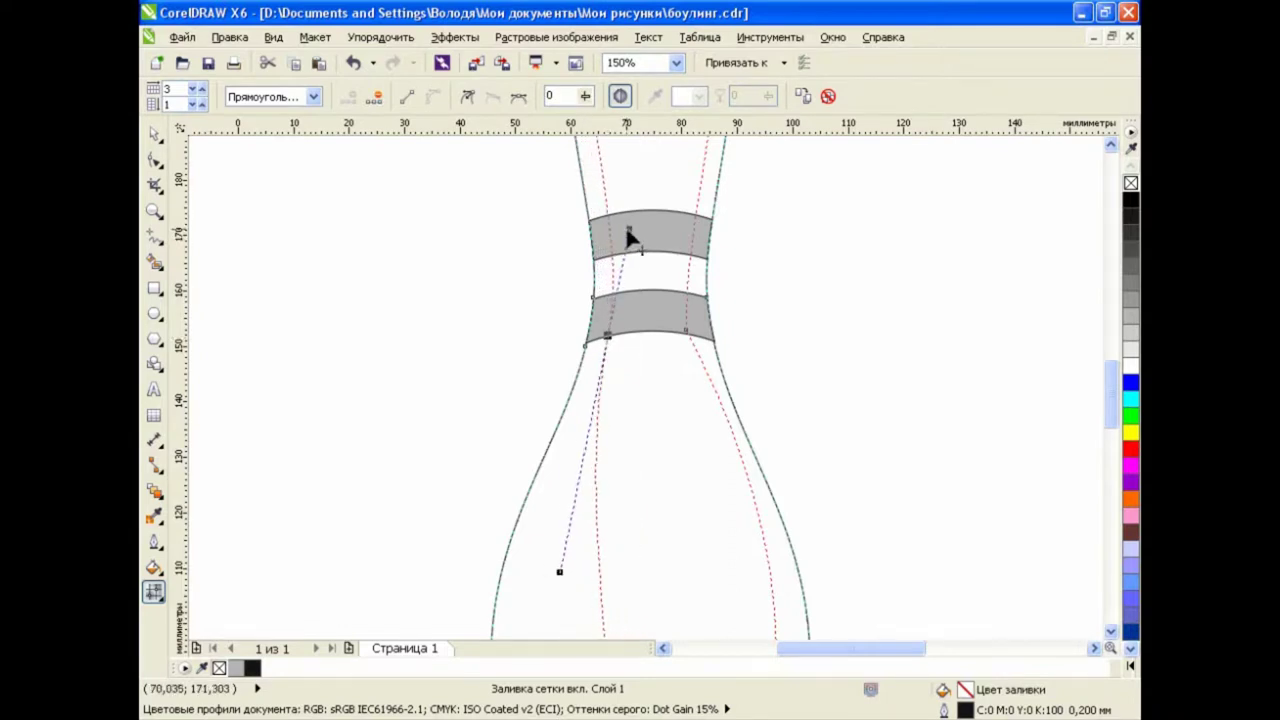
pyautogui.moveTo(1104, 398); pyautogui.dragTo(1108, 405)
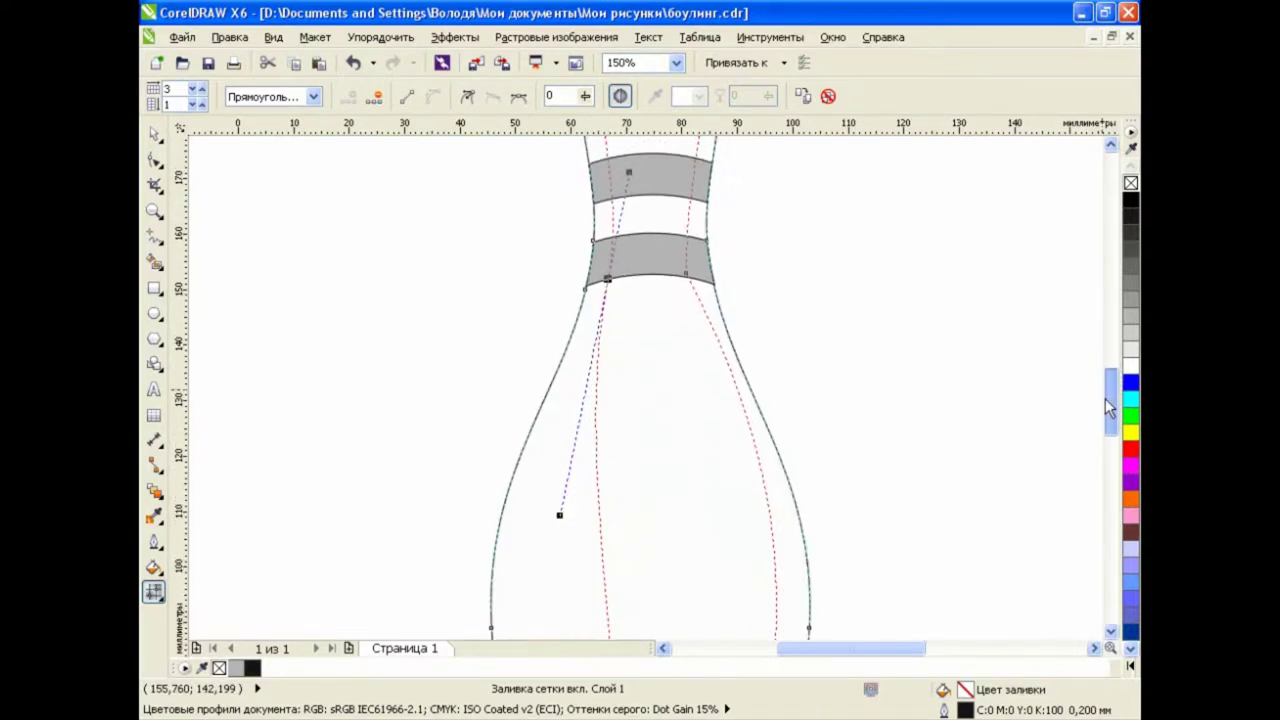
pyautogui.press('F3')
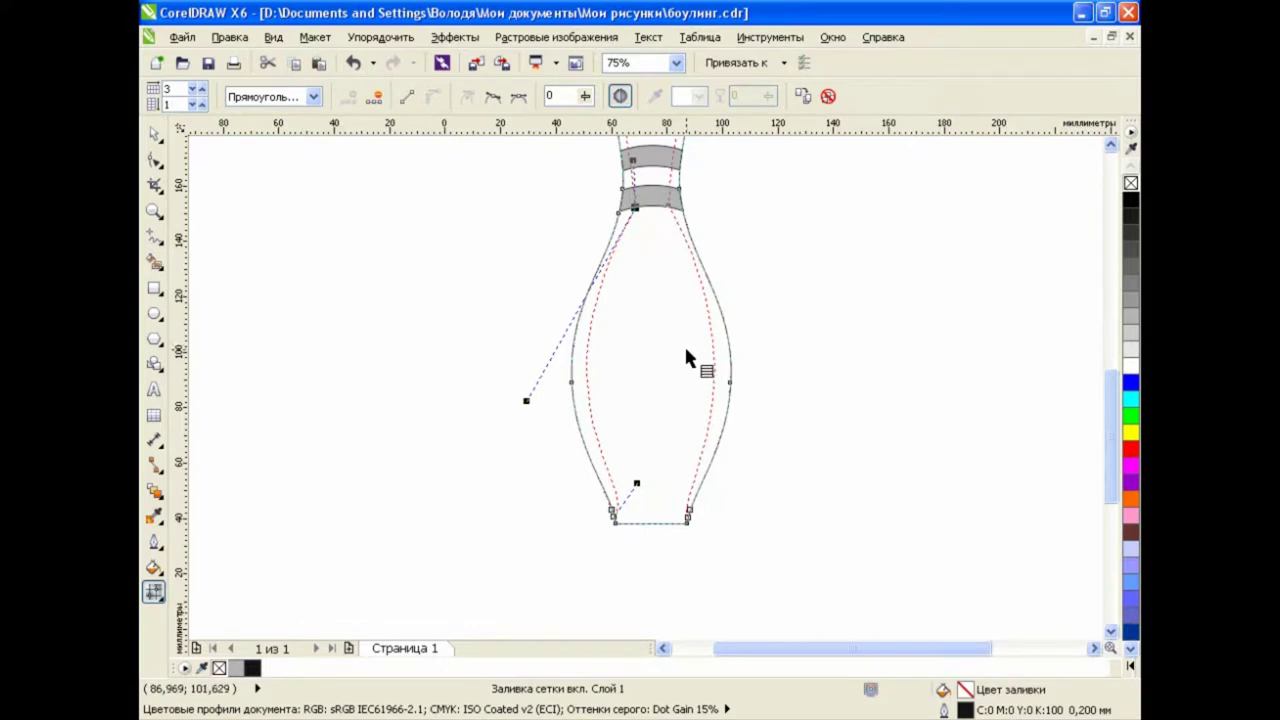
# Add a vertical mesh line through the pin's centre and curve it to follow the body
pyautogui.doubleClick(662, 522)
pyautogui.click(658, 207)
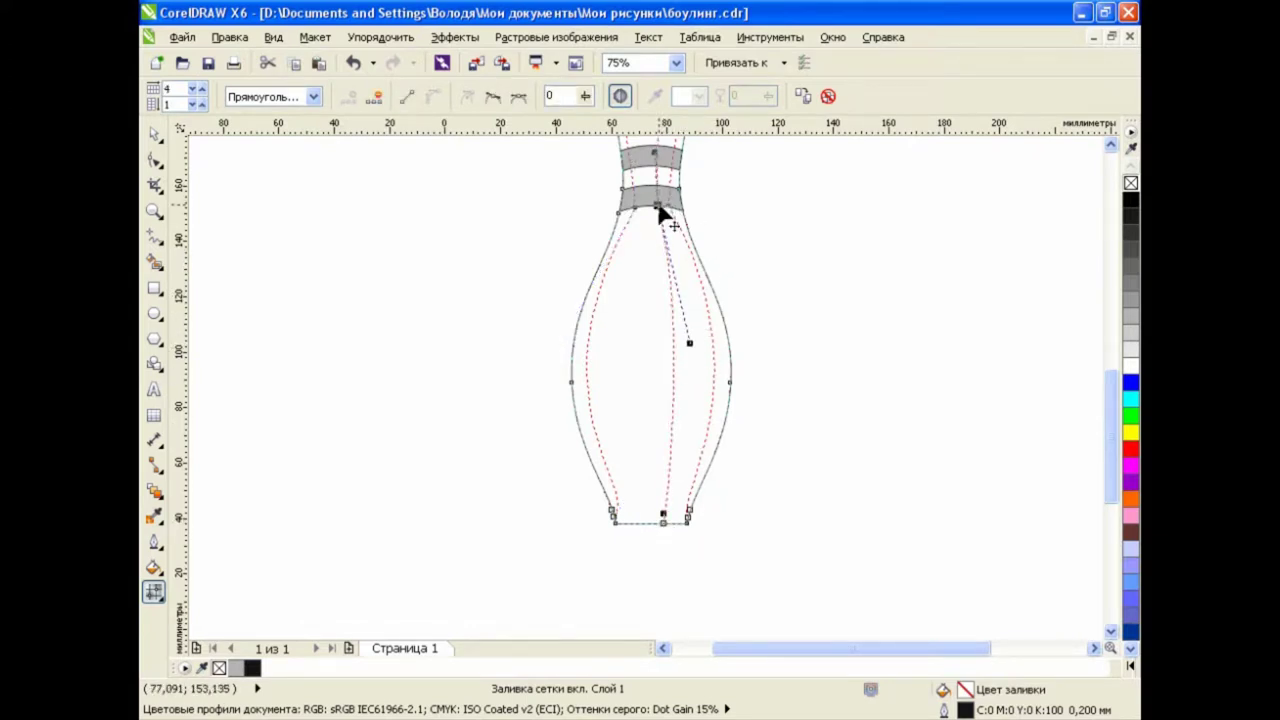
pyautogui.moveTo(690, 343); pyautogui.dragTo(706, 332)
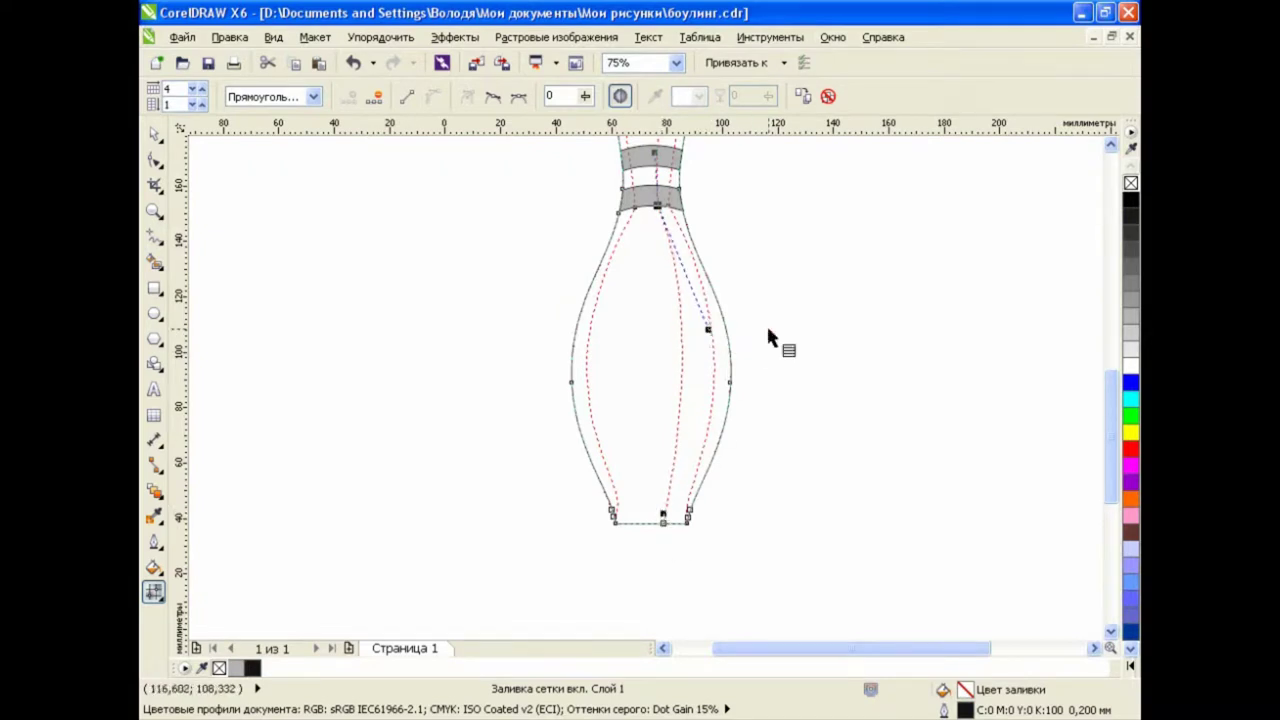
pyautogui.scroll(2, 760, 335)
# Add a mesh row near the pin's bottom and raise its centre node
pyautogui.scroll(-2, 700, 350)
pyautogui.scroll(-4, 662, 380)
pyautogui.scroll(1, 662, 380)
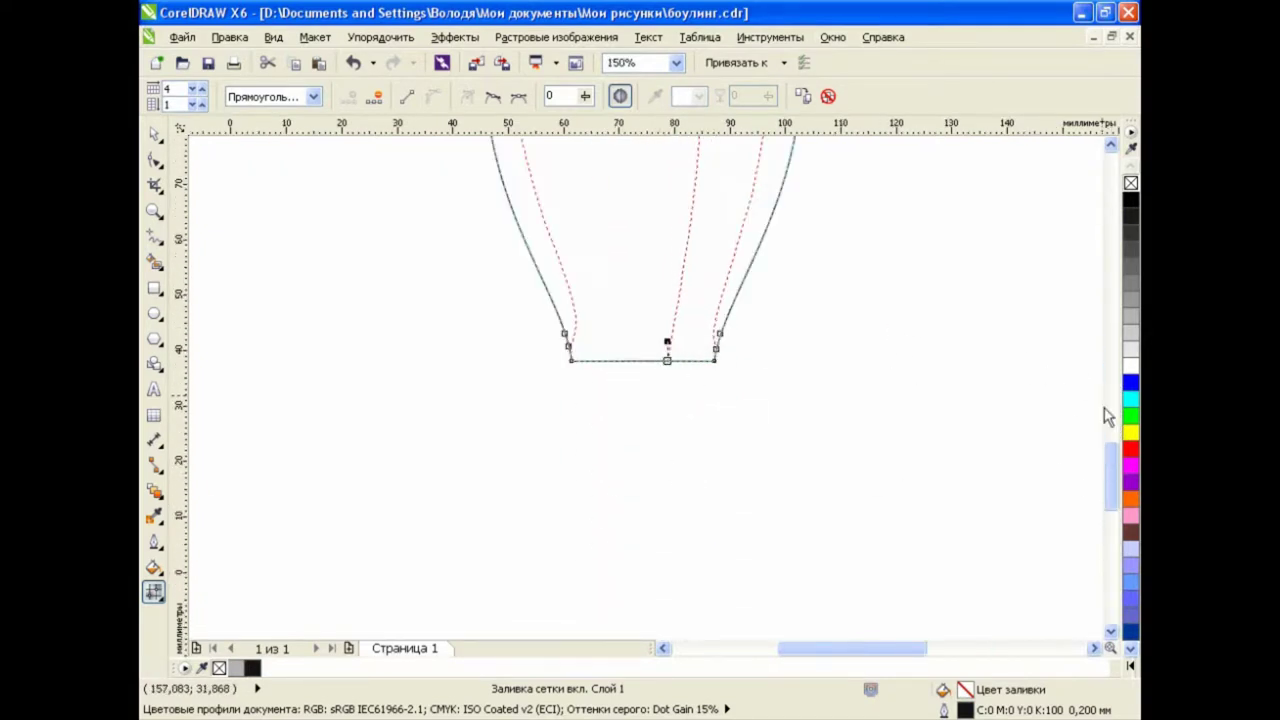
pyautogui.scroll(1, 1105, 418)
pyautogui.scroll(2, 857, 450)
pyautogui.click(751, 412)
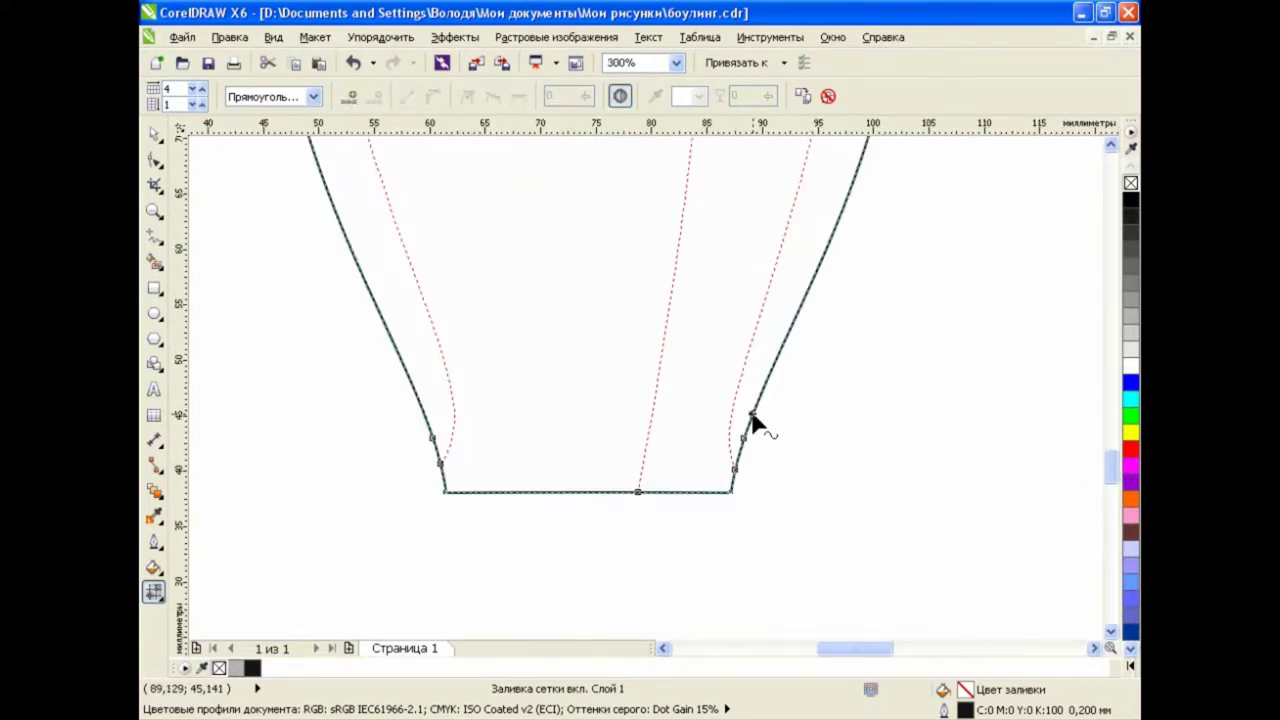
pyautogui.click(350, 97)
pyautogui.moveTo(652, 487); pyautogui.dragTo(641, 477)
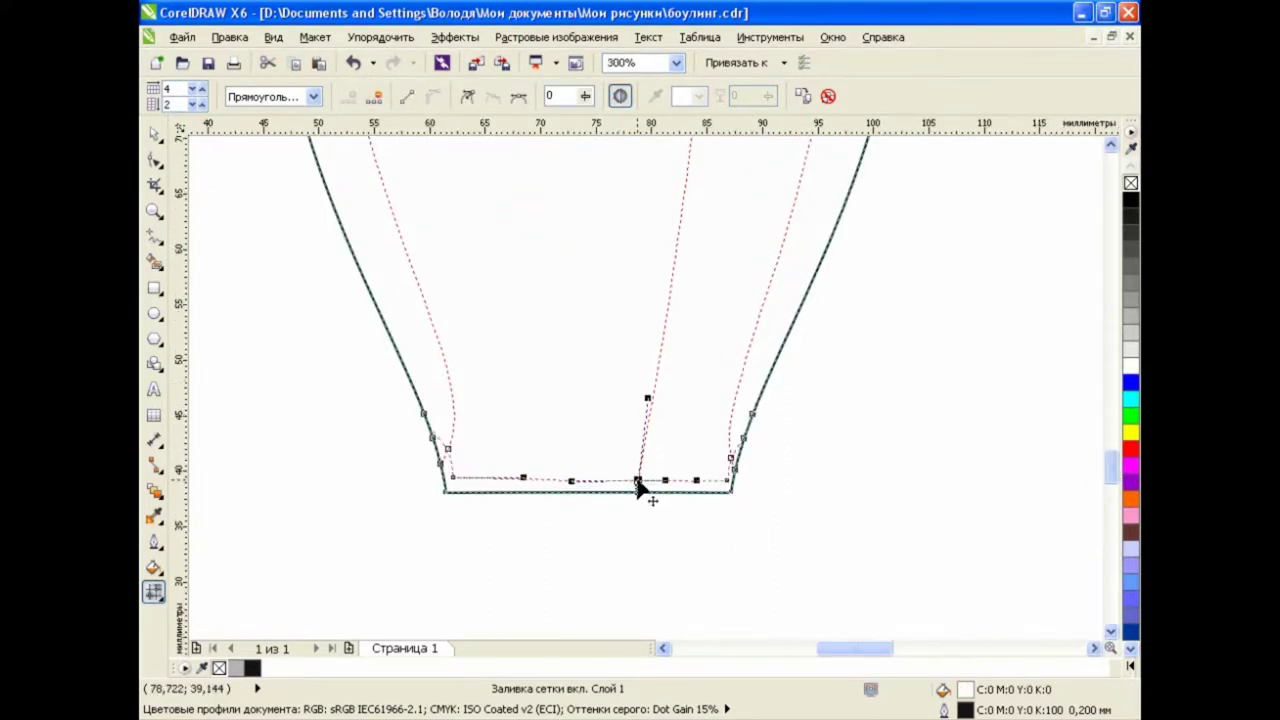
# Curve the lower-left and lower-right base mesh nodes by pulling their handles upward
pyautogui.click(451, 472)
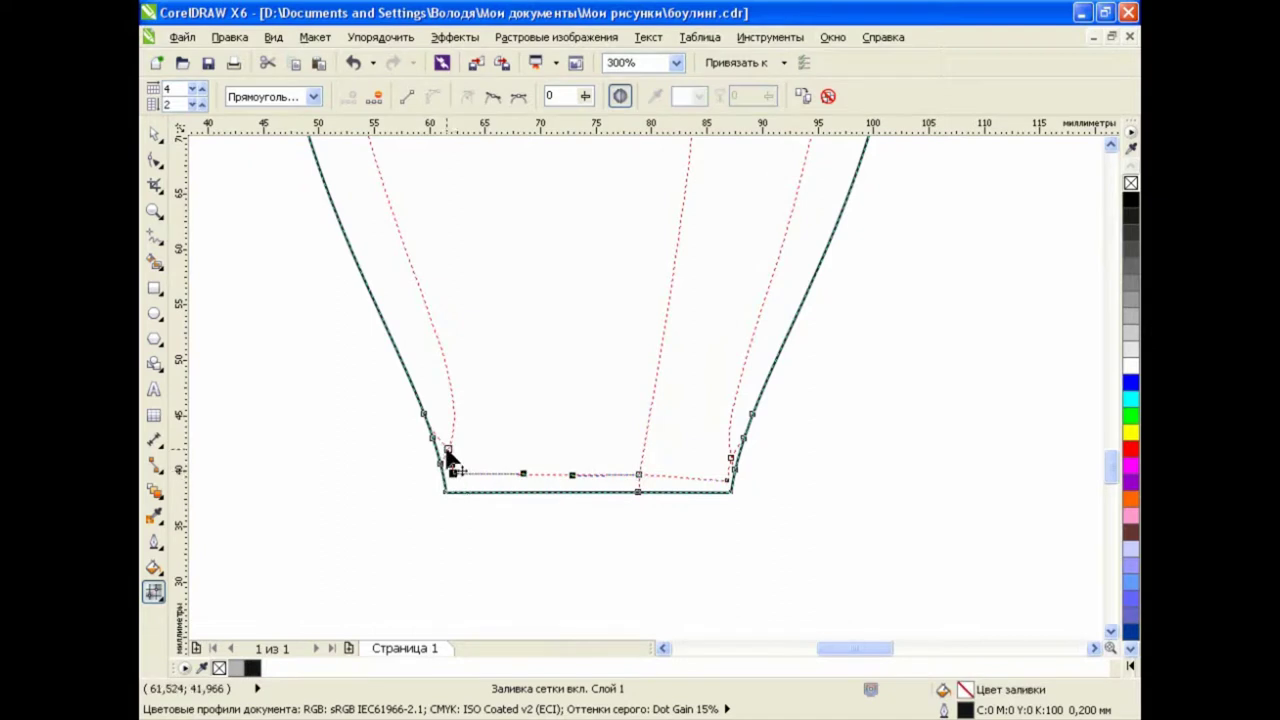
pyautogui.moveTo(449, 457); pyautogui.dragTo(450, 445)
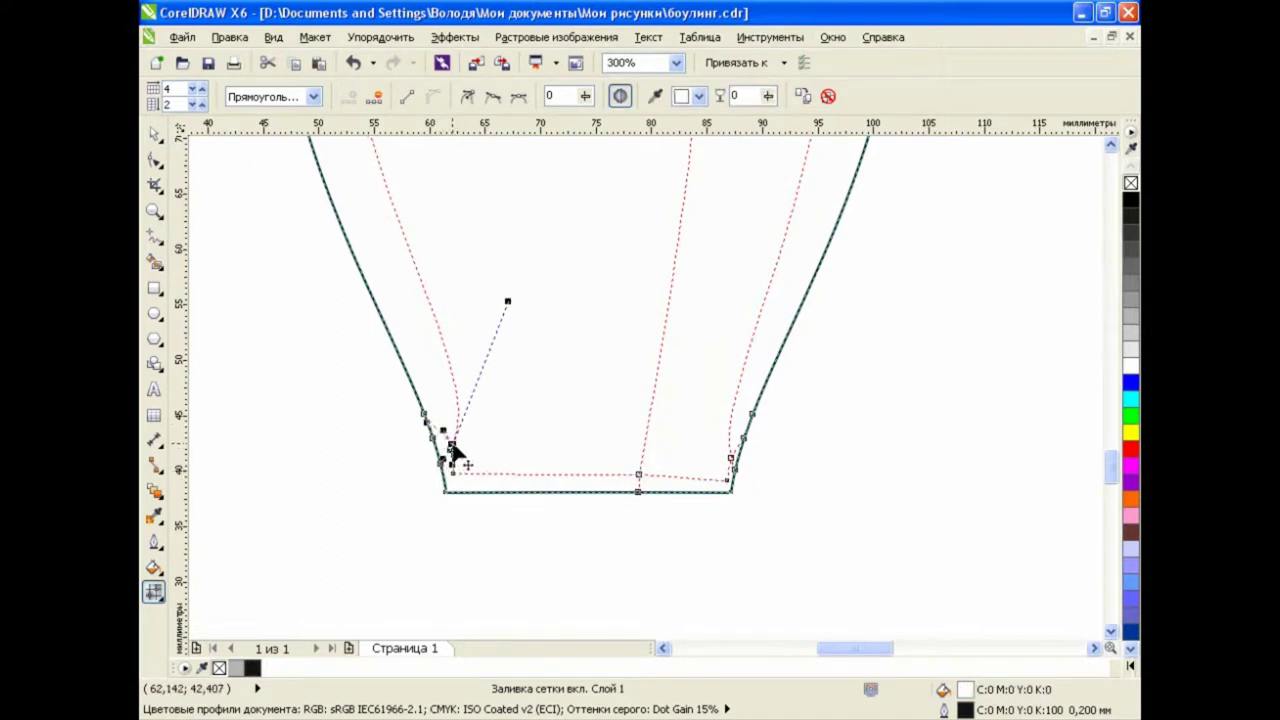
pyautogui.scroll(2, 530, 466)
pyautogui.click(899, 483)
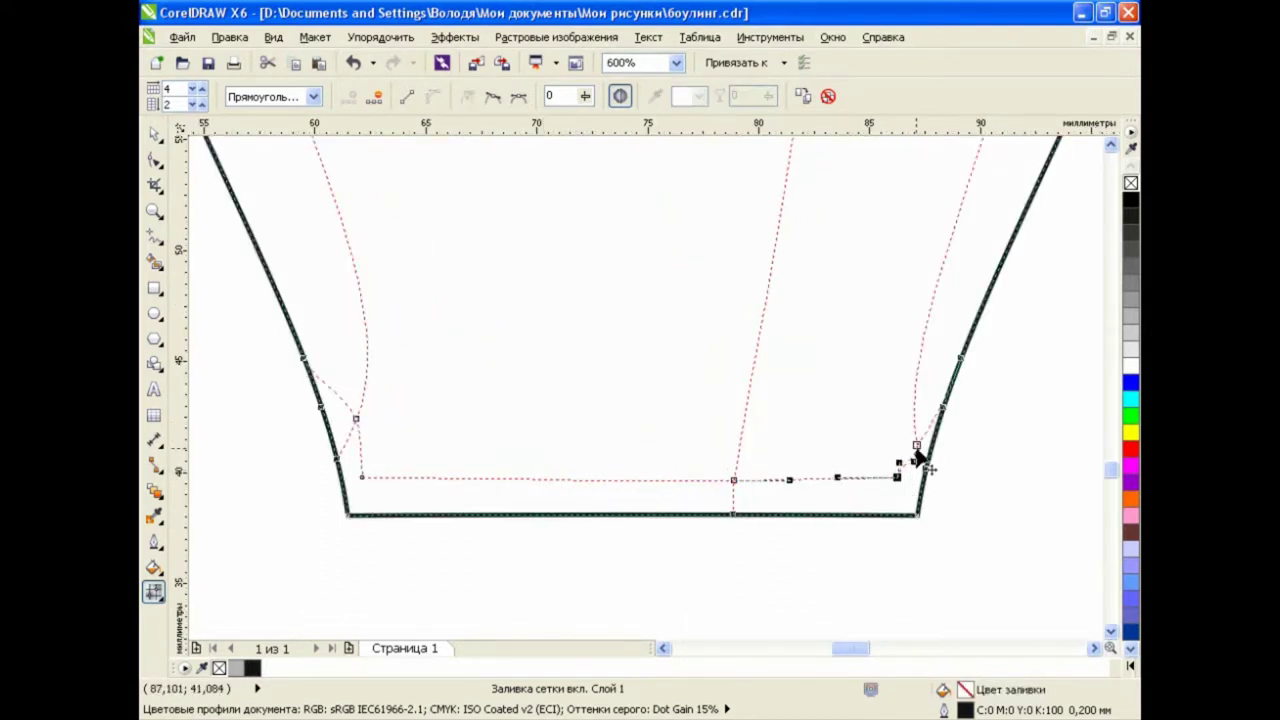
pyautogui.moveTo(916, 446); pyautogui.dragTo(911, 420)
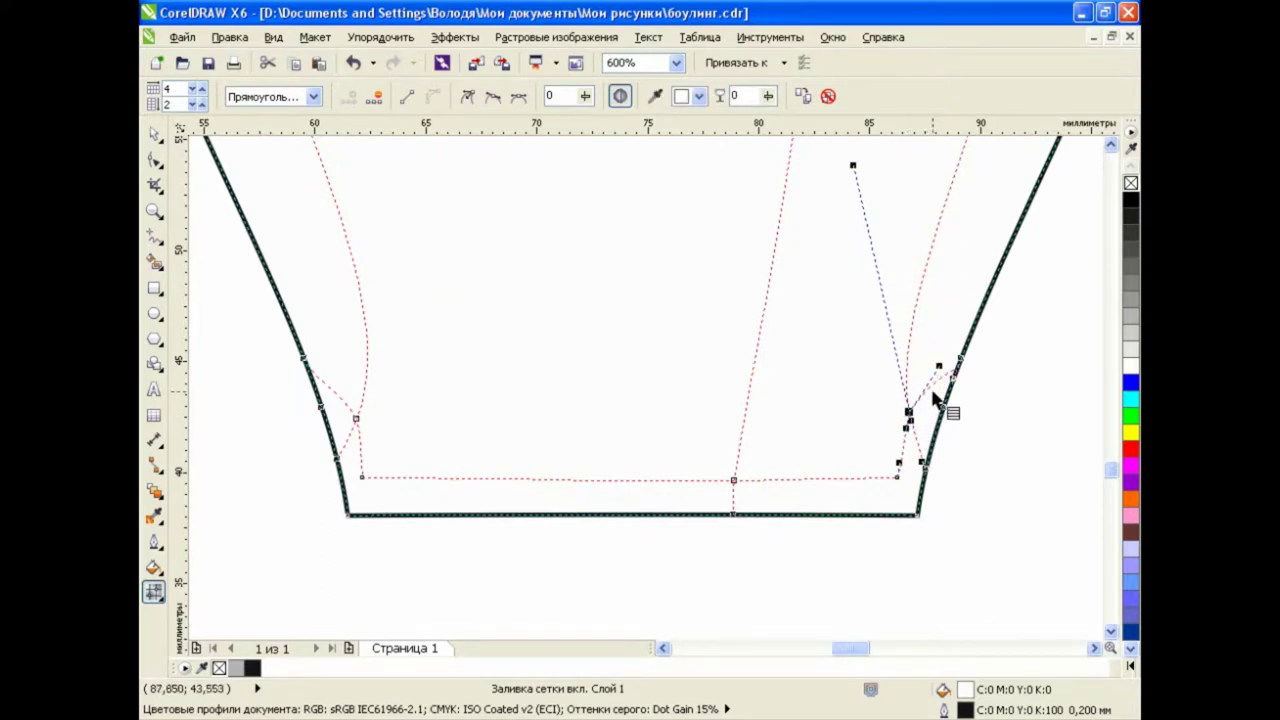
pyautogui.click(950, 418)
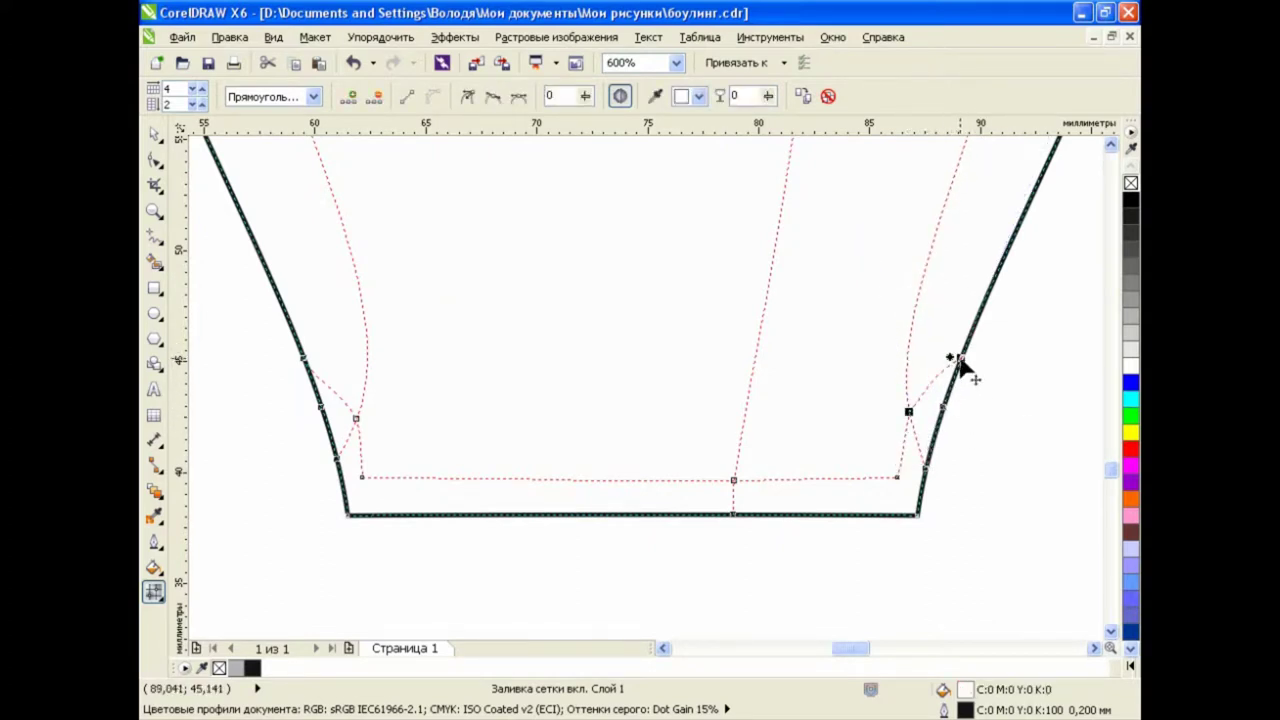
pyautogui.click(952, 372)
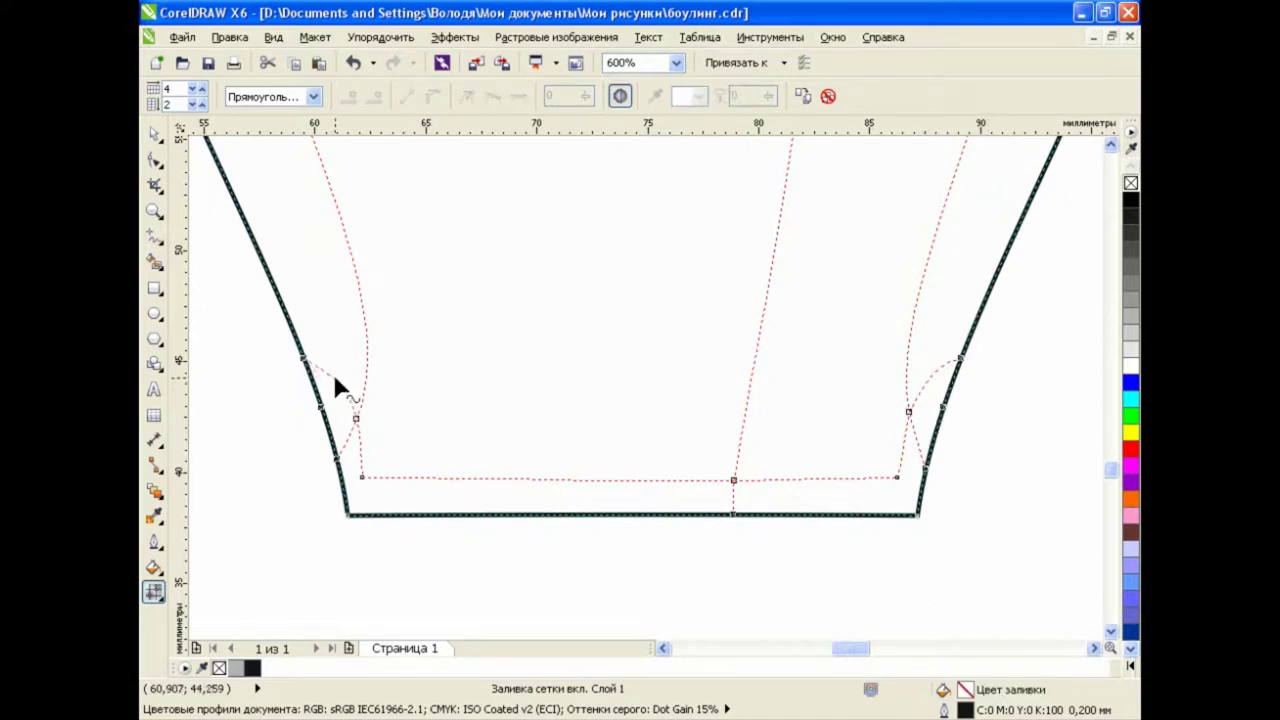
# Add a horizontal mesh line just above the base and drag its nodes level
pyautogui.doubleClick(742, 435)
pyautogui.click(890, 412)
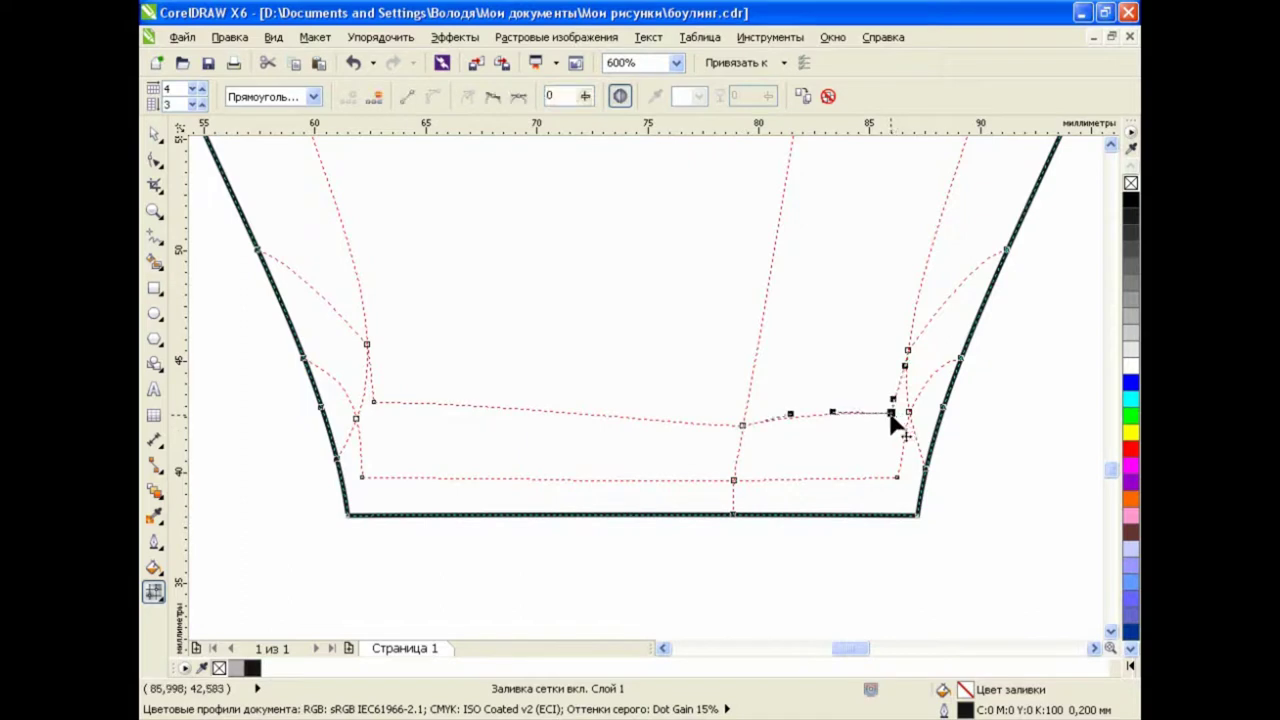
pyautogui.moveTo(742, 426); pyautogui.dragTo(742, 404)
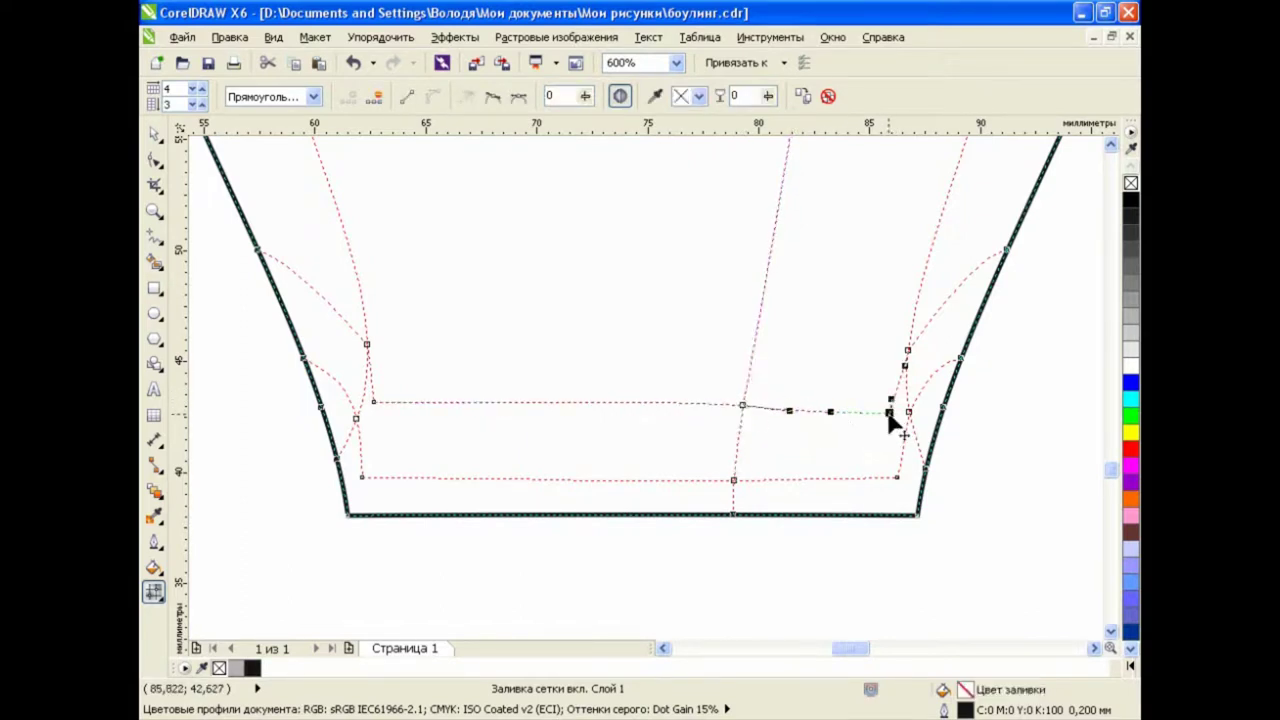
pyautogui.moveTo(889, 412); pyautogui.dragTo(890, 402)
pyautogui.moveTo(788, 409); pyautogui.dragTo(798, 402)
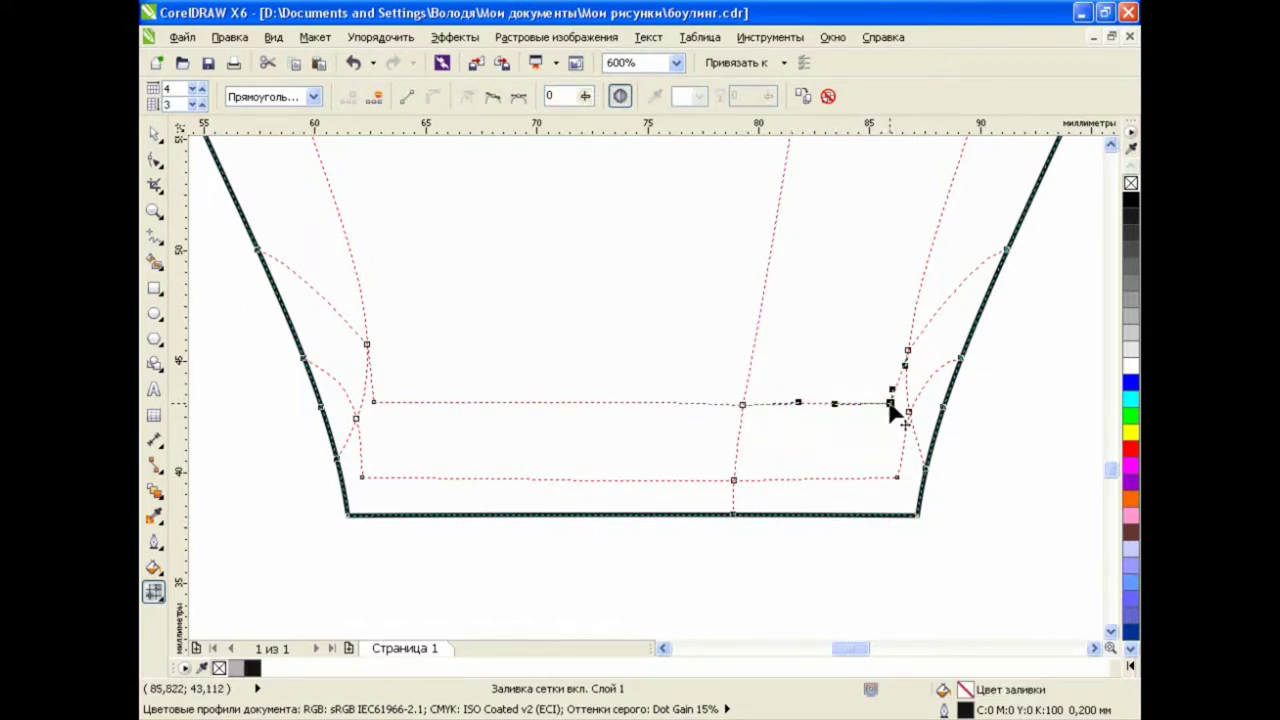
pyautogui.moveTo(373, 402); pyautogui.dragTo(382, 401)
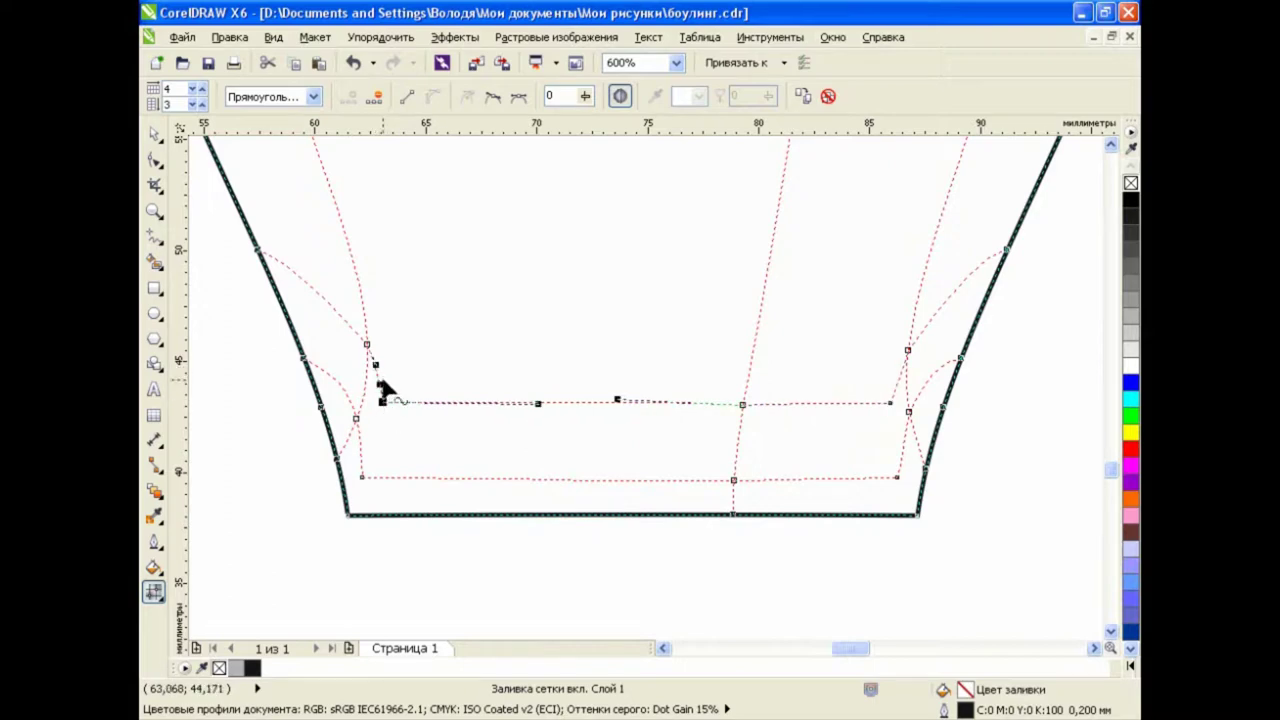
pyautogui.moveTo(617, 400); pyautogui.dragTo(614, 404)
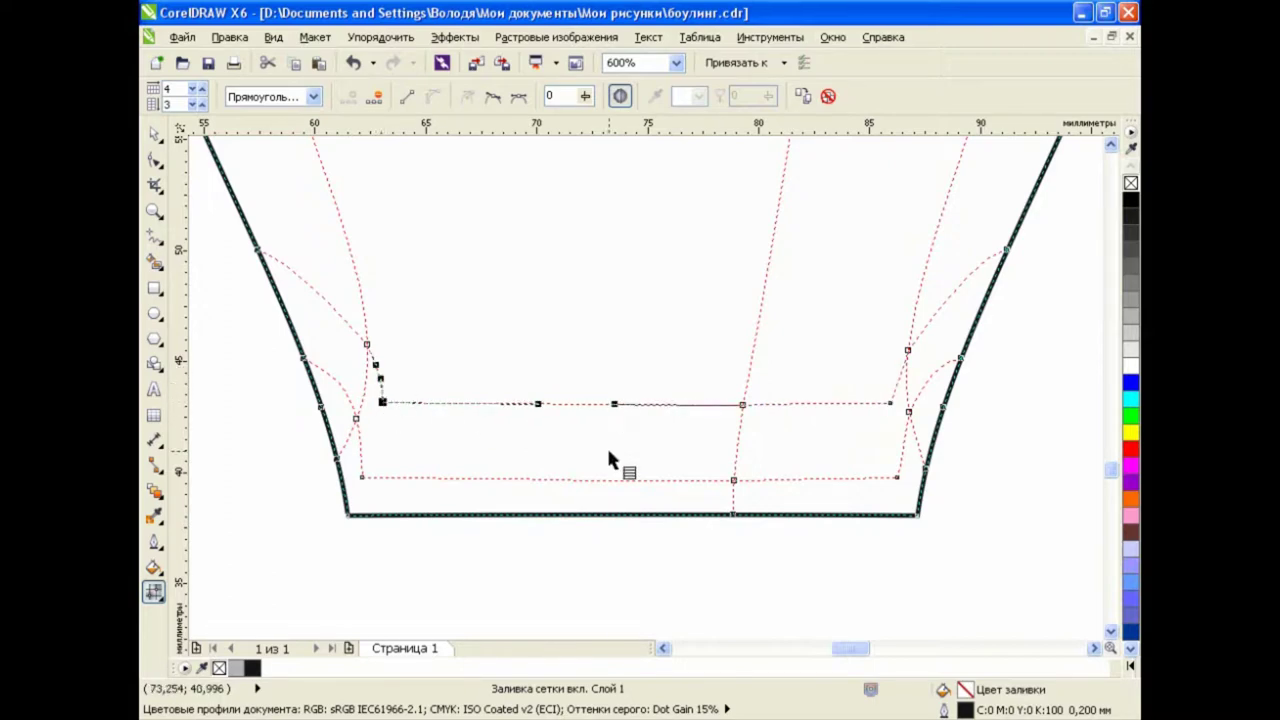
pyautogui.scroll(-1, 609, 453)
pyautogui.scroll(-1, 612, 440)
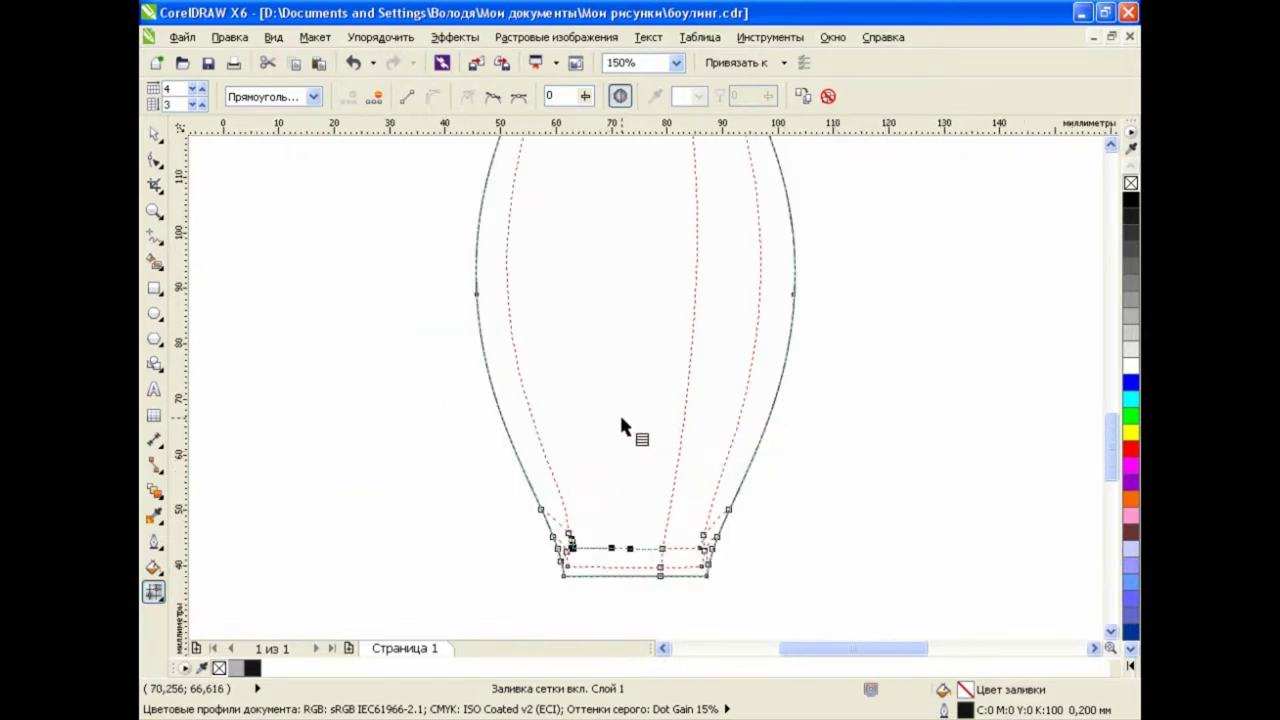
# Insert mesh rows across the pin's lower body, upper body and just below the neck
pyautogui.doubleClick(785, 369)
pyautogui.click(731, 422)
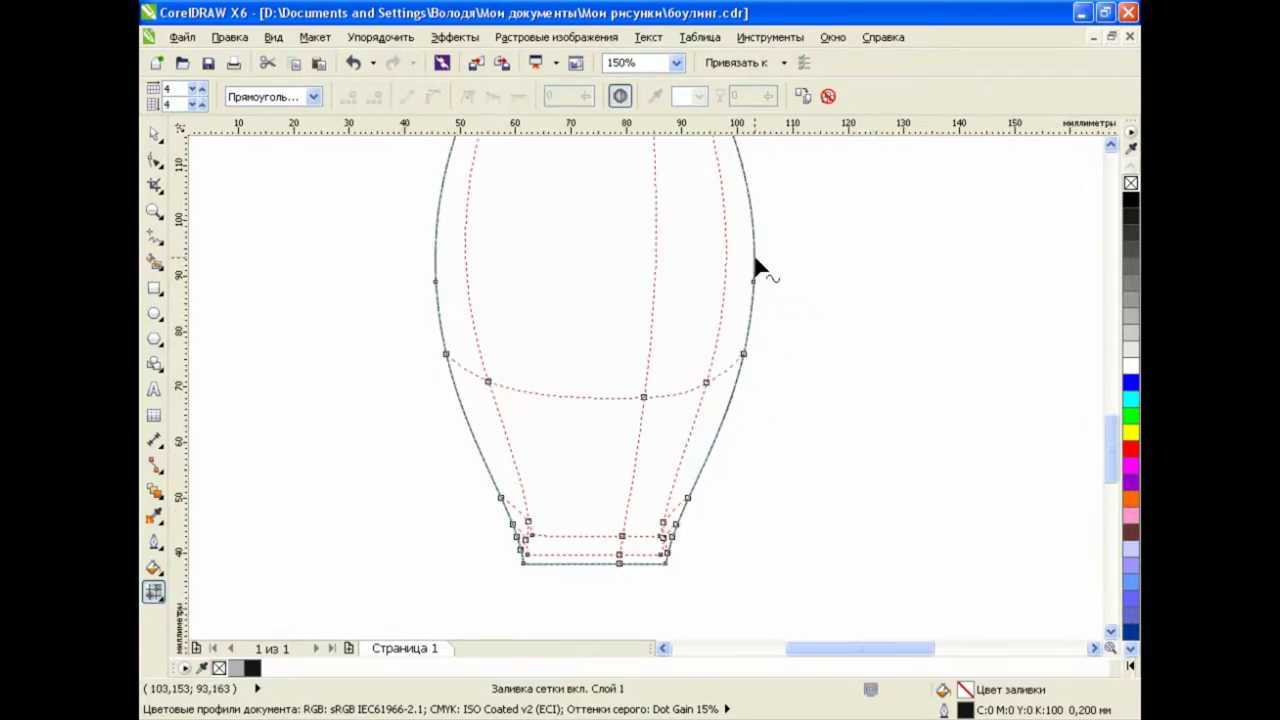
pyautogui.doubleClick(753, 256)
pyautogui.scroll(2, 700, 270)
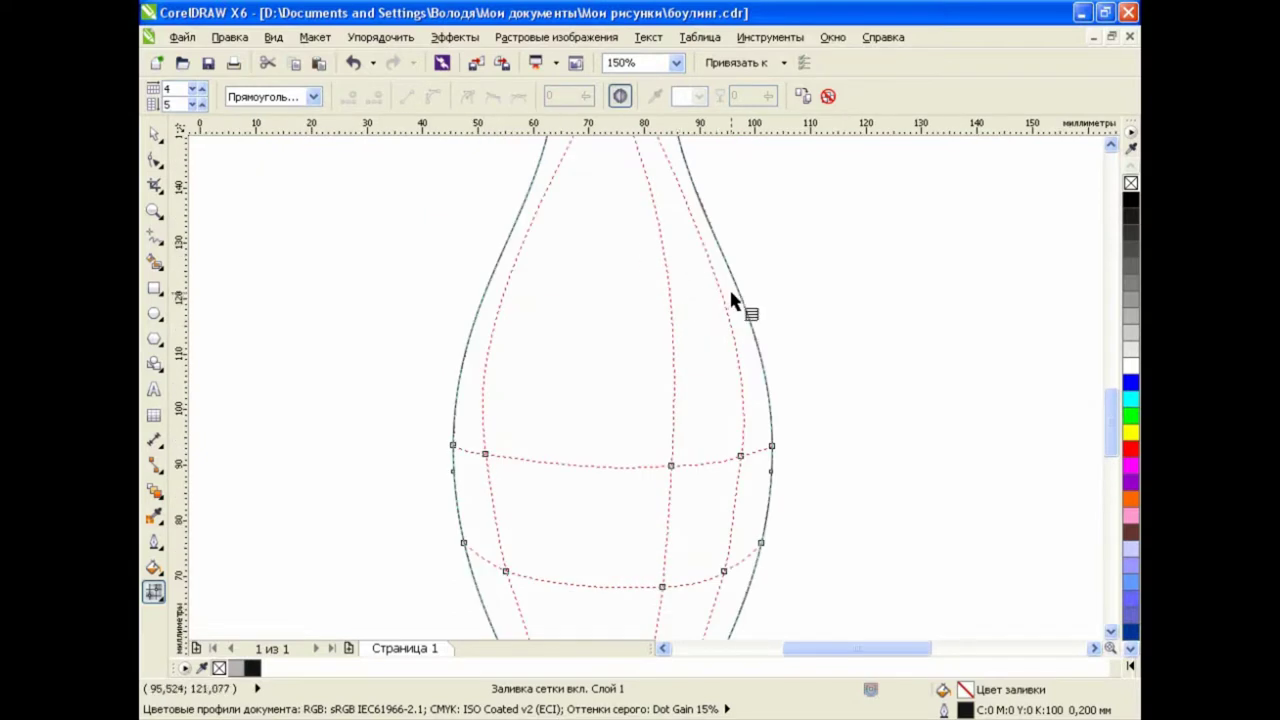
pyautogui.scroll(1, 1107, 423)
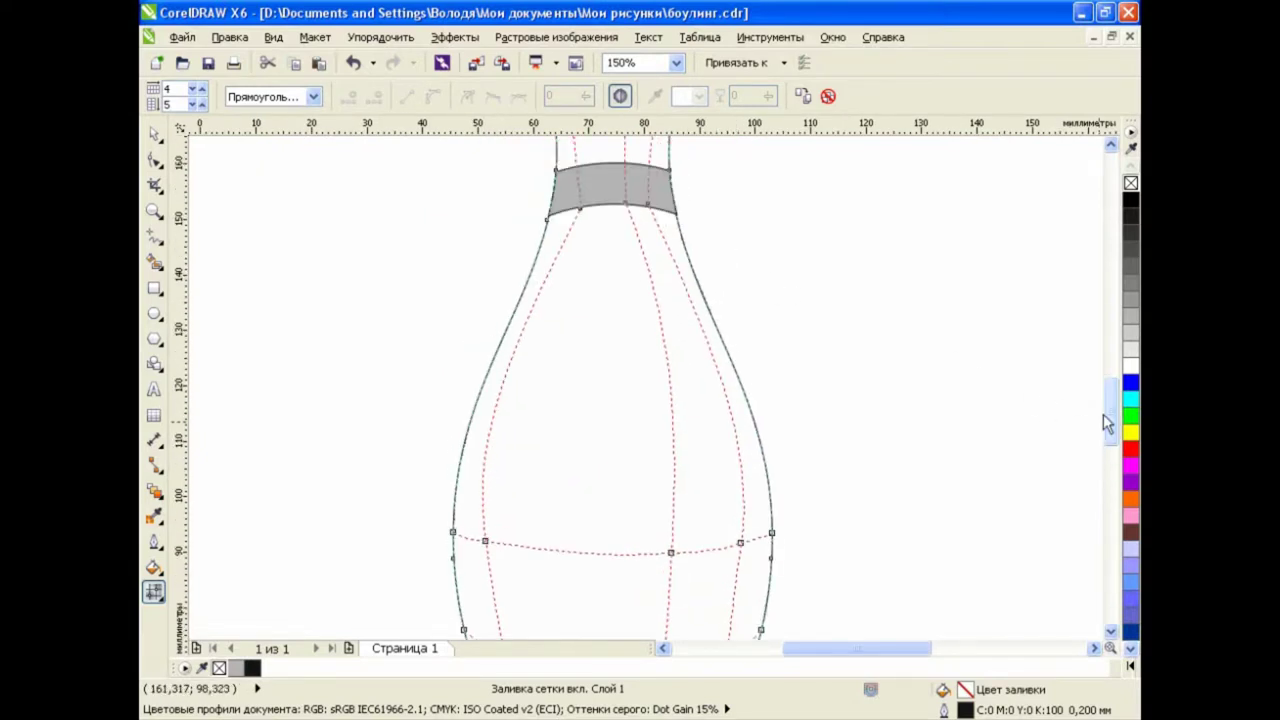
pyautogui.doubleClick(727, 353)
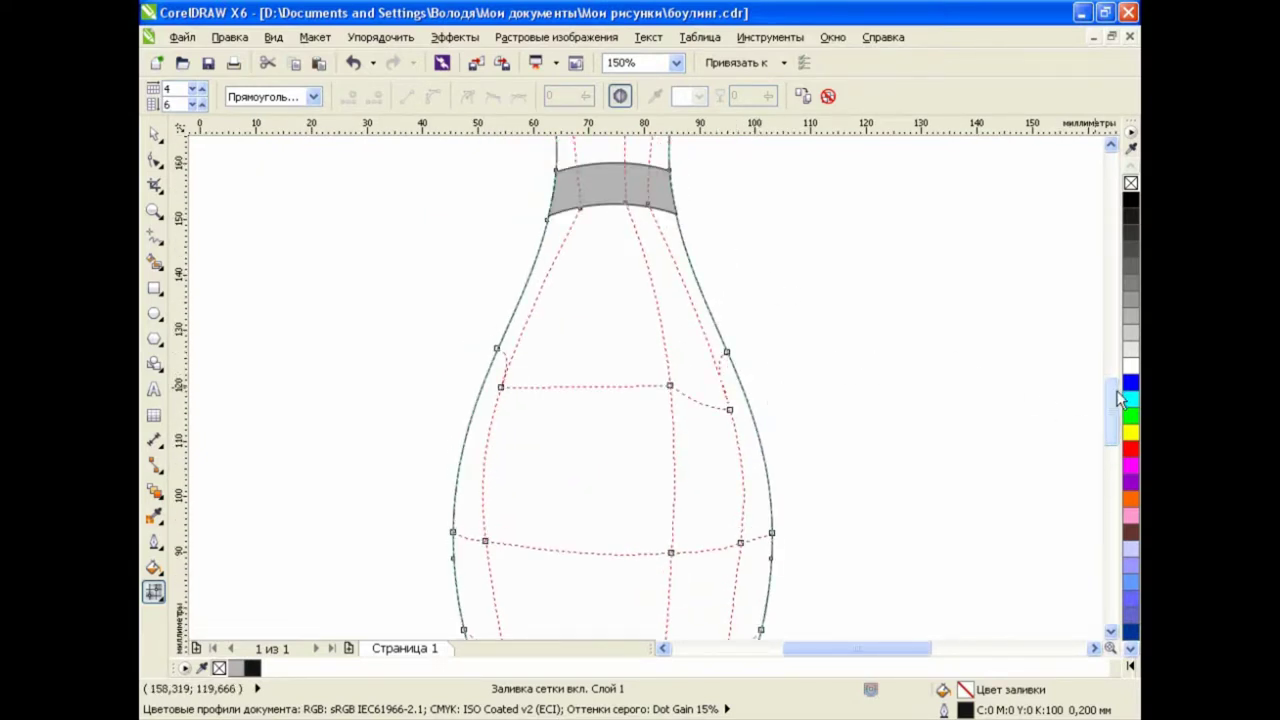
pyautogui.scroll(-3, 1111, 412)
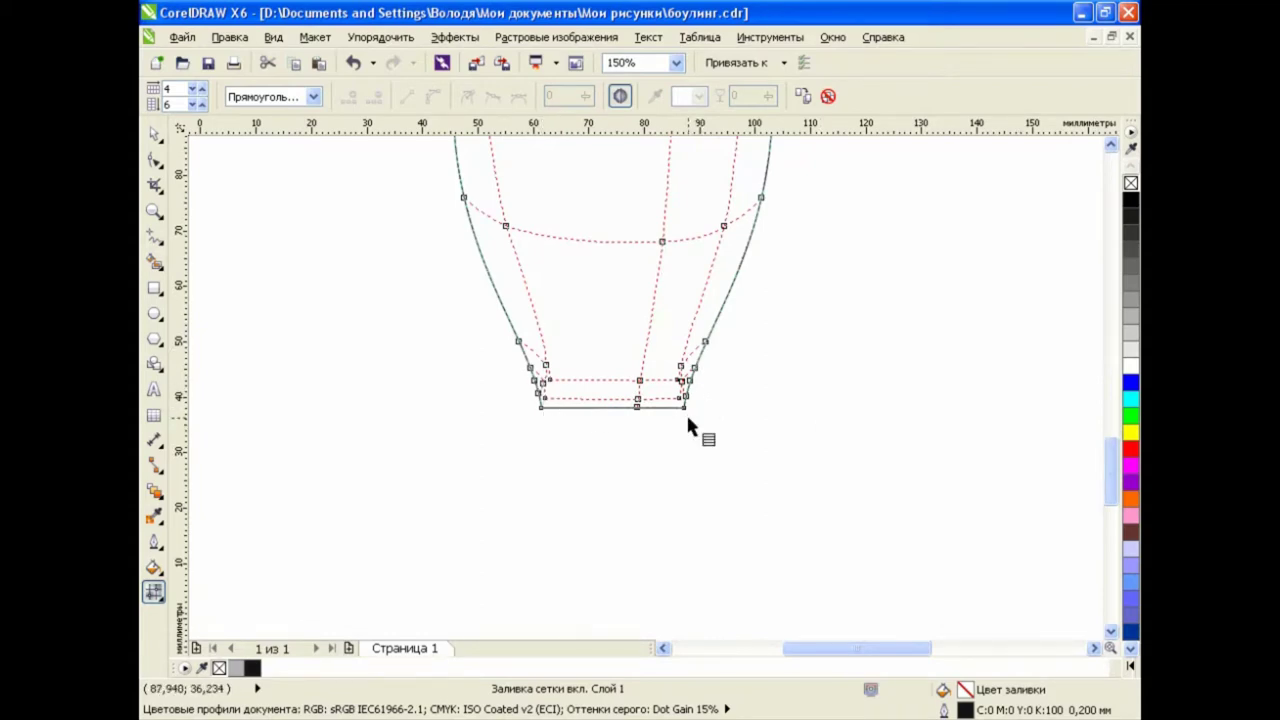
pyautogui.click(684, 409)
pyautogui.scroll(5, 666, 298)
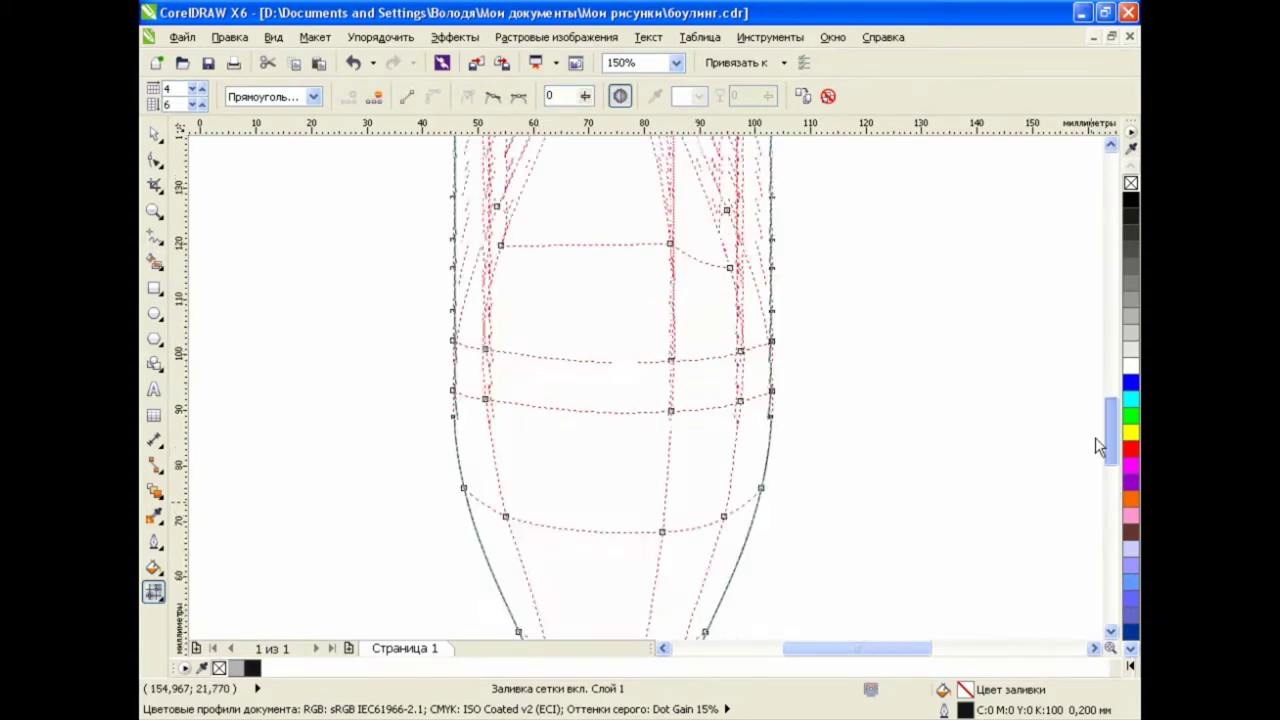
pyautogui.scroll(5, 789, 420)
pyautogui.scroll(2, 789, 420)
pyautogui.scroll(-4, 725, 409)
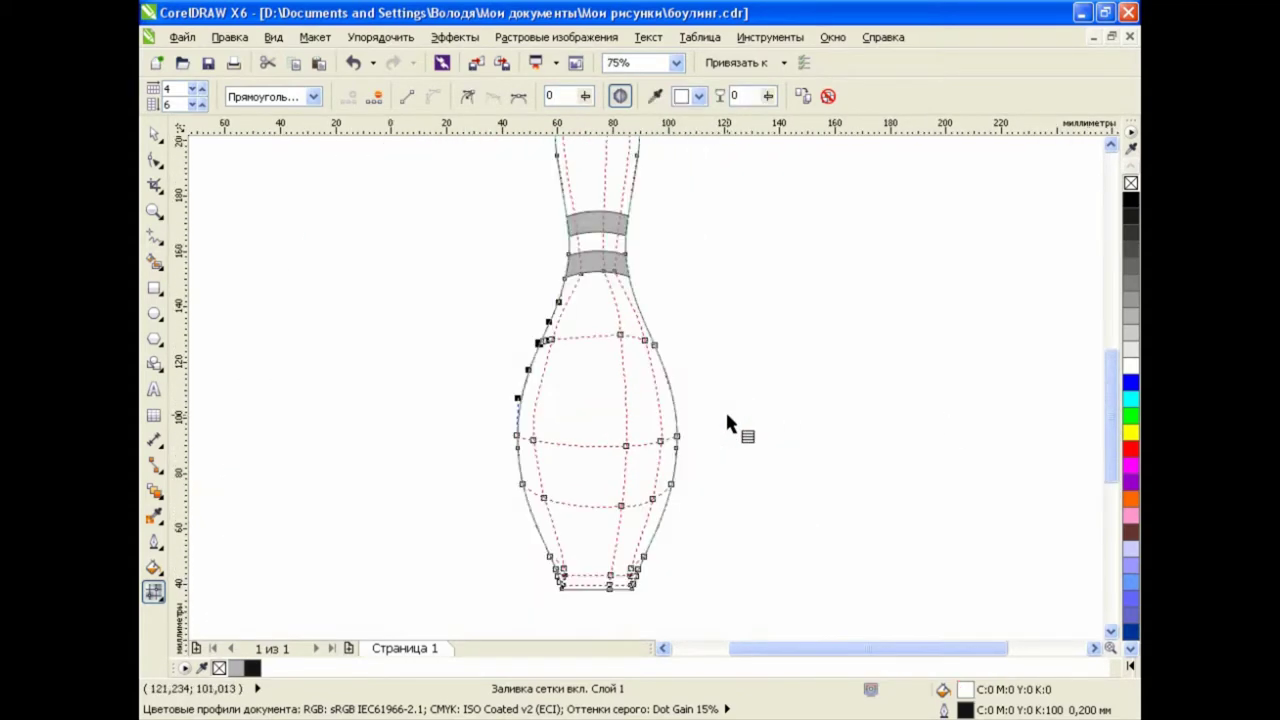
pyautogui.scroll(2, 606, 257)
pyautogui.scroll(2, 709, 286)
# Insert a mesh row across the white band and two arched rows across the head
pyautogui.doubleClick(709, 277)
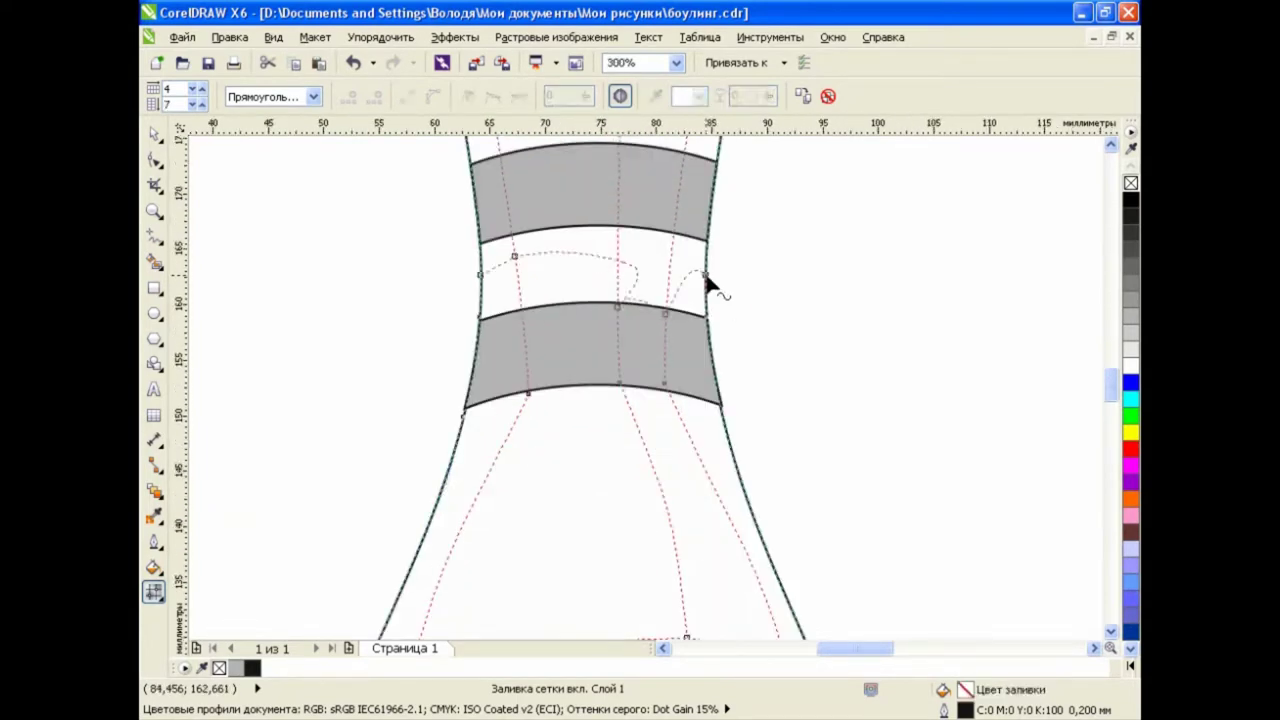
pyautogui.scroll(1, 740, 282)
pyautogui.scroll(3, 1105, 370)
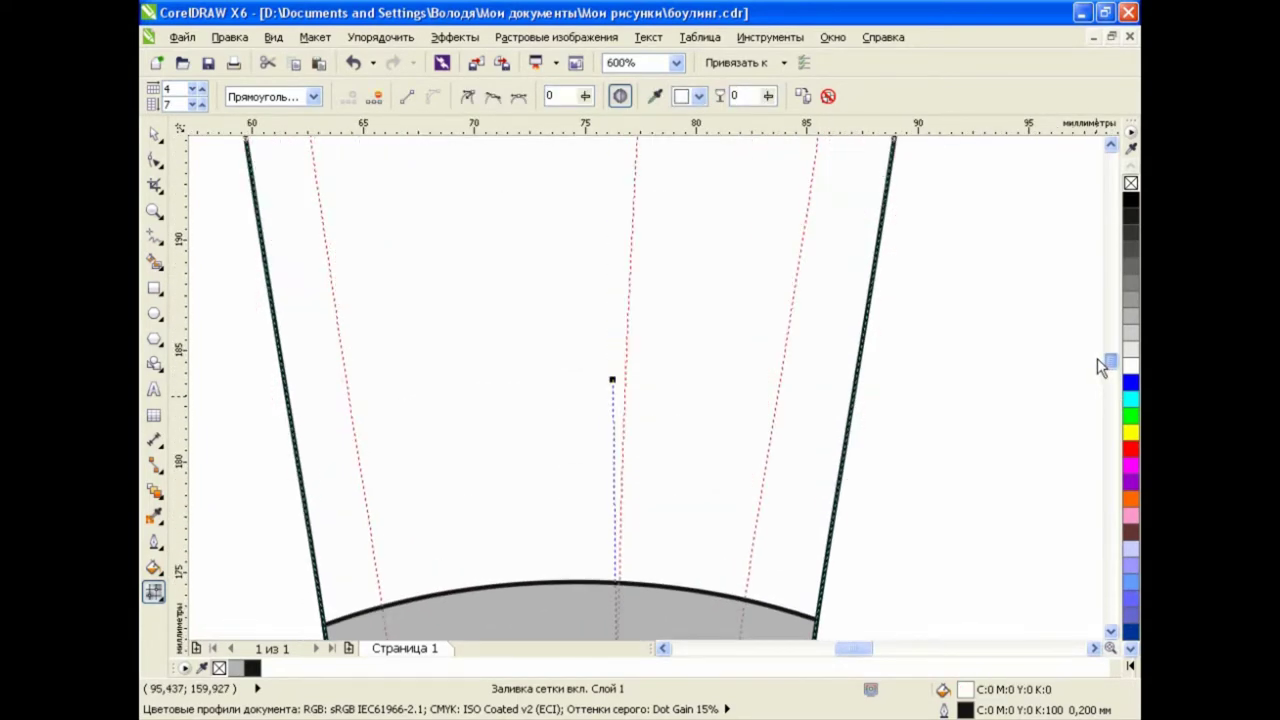
pyautogui.scroll(-3, 952, 370)
pyautogui.scroll(1, 1010, 362)
pyautogui.scroll(2, 1108, 362)
pyautogui.click(1051, 370)
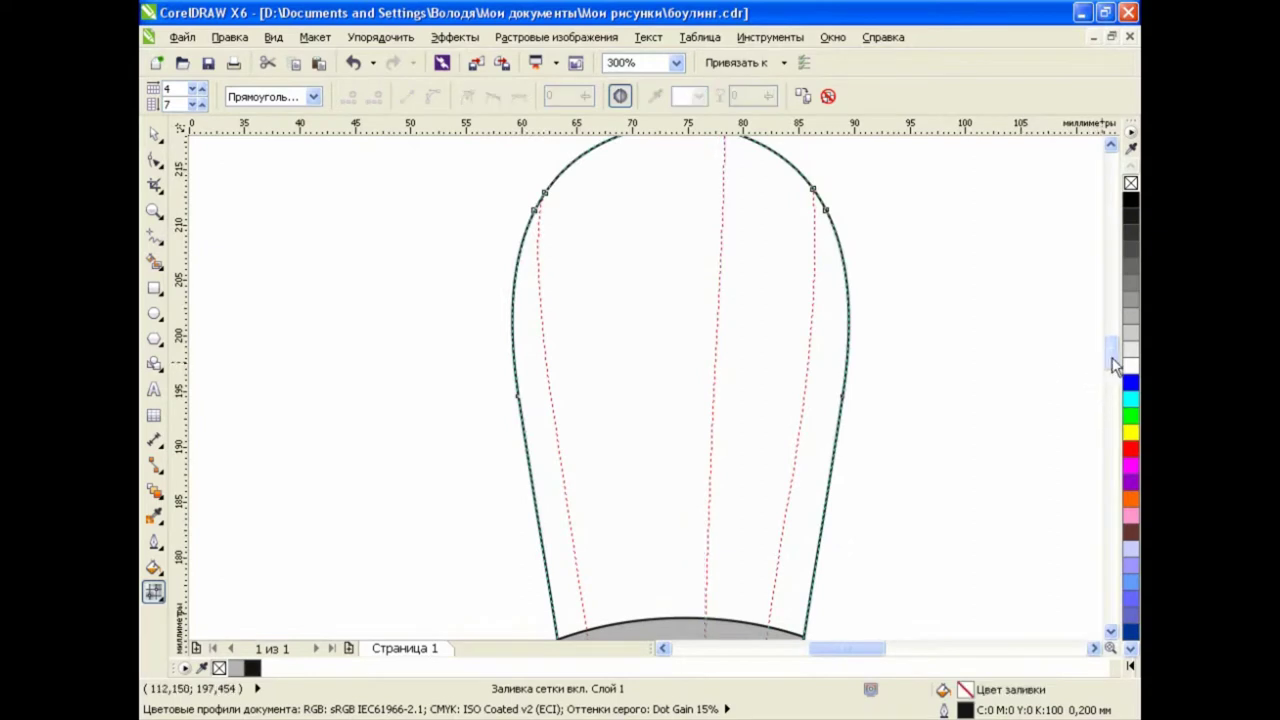
pyautogui.scroll(1, 1110, 365)
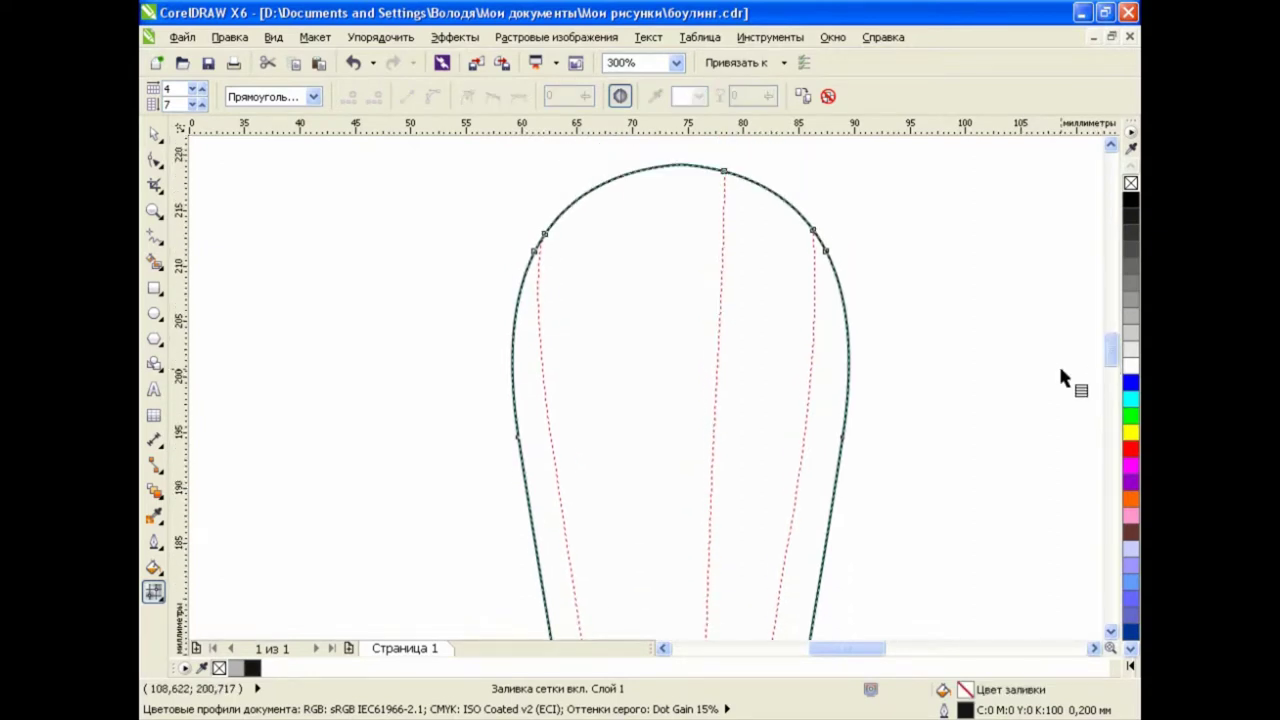
pyautogui.doubleClick(838, 478)
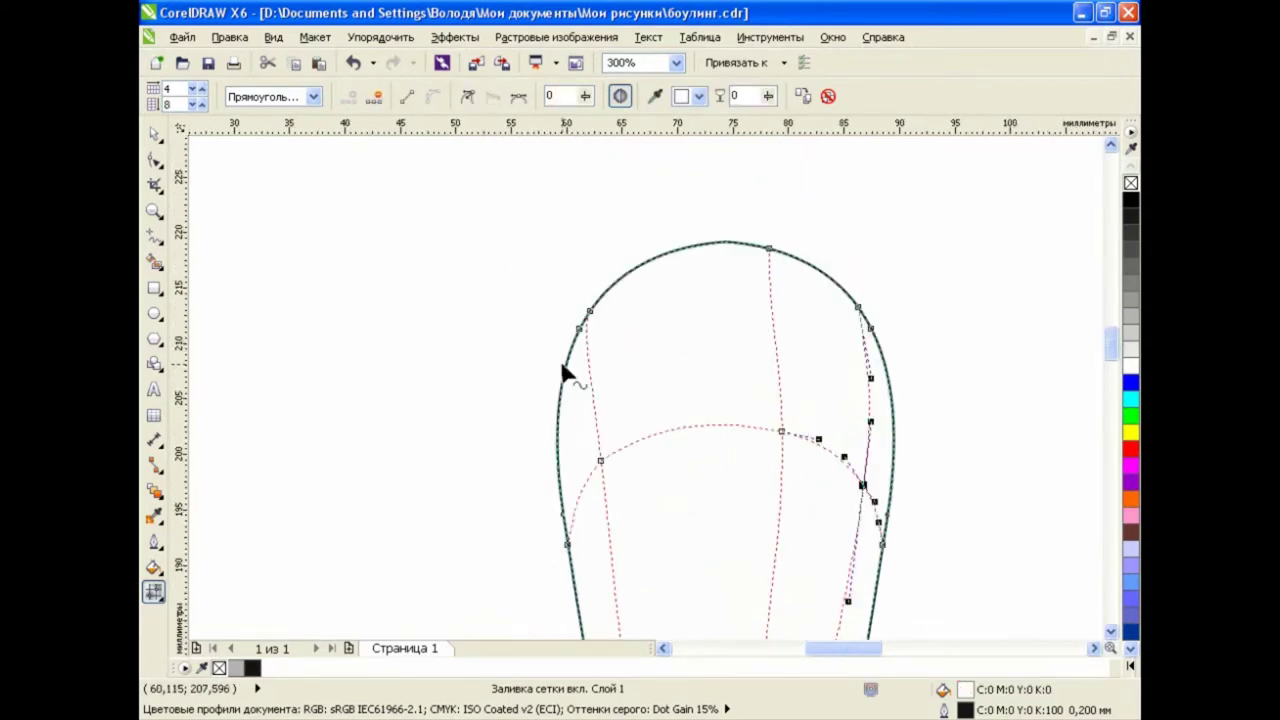
pyautogui.doubleClick(770, 286)
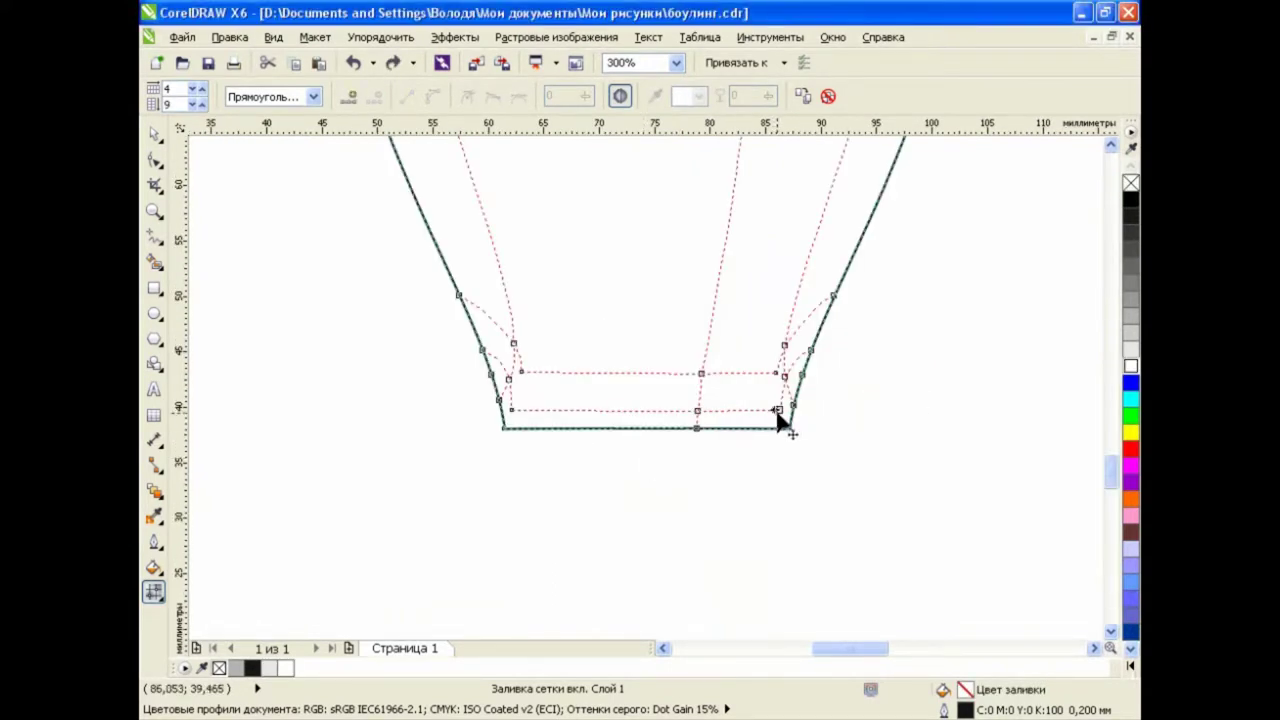
# Select the base corner nodes and curve the lower mesh line near the left corner
pyautogui.click(778, 409)
pyautogui.click(776, 372)
pyautogui.click(508, 379)
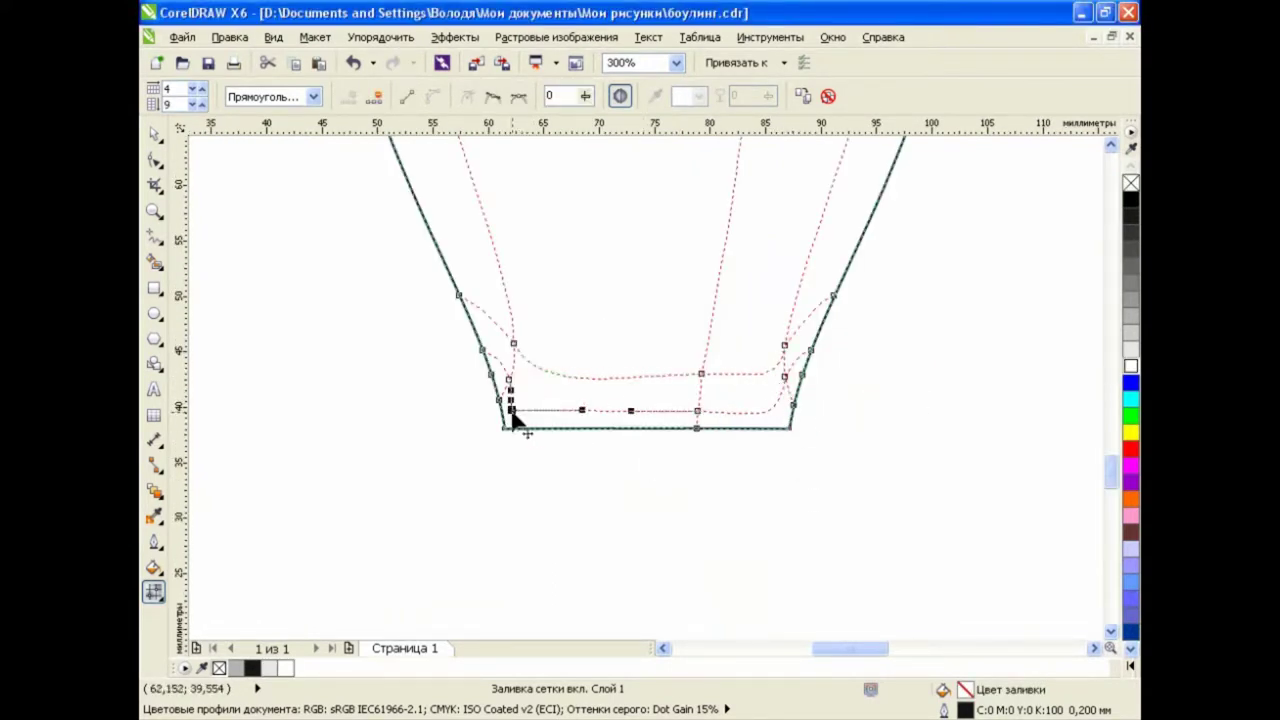
pyautogui.scroll(2, 501, 386)
pyautogui.moveTo(578, 433); pyautogui.dragTo(586, 430)
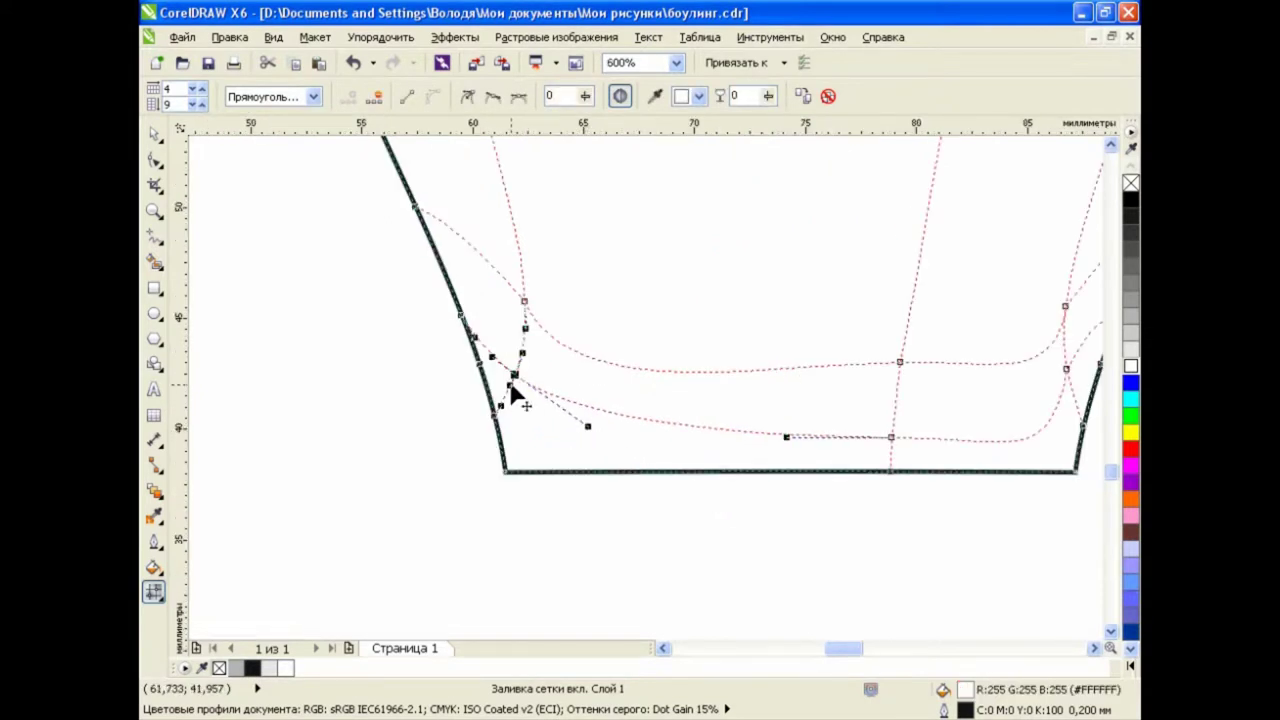
# Bend the base mesh curves at the lower-left and right corners to follow the outline
pyautogui.moveTo(510, 389); pyautogui.dragTo(503, 405)
pyautogui.click(891, 437)
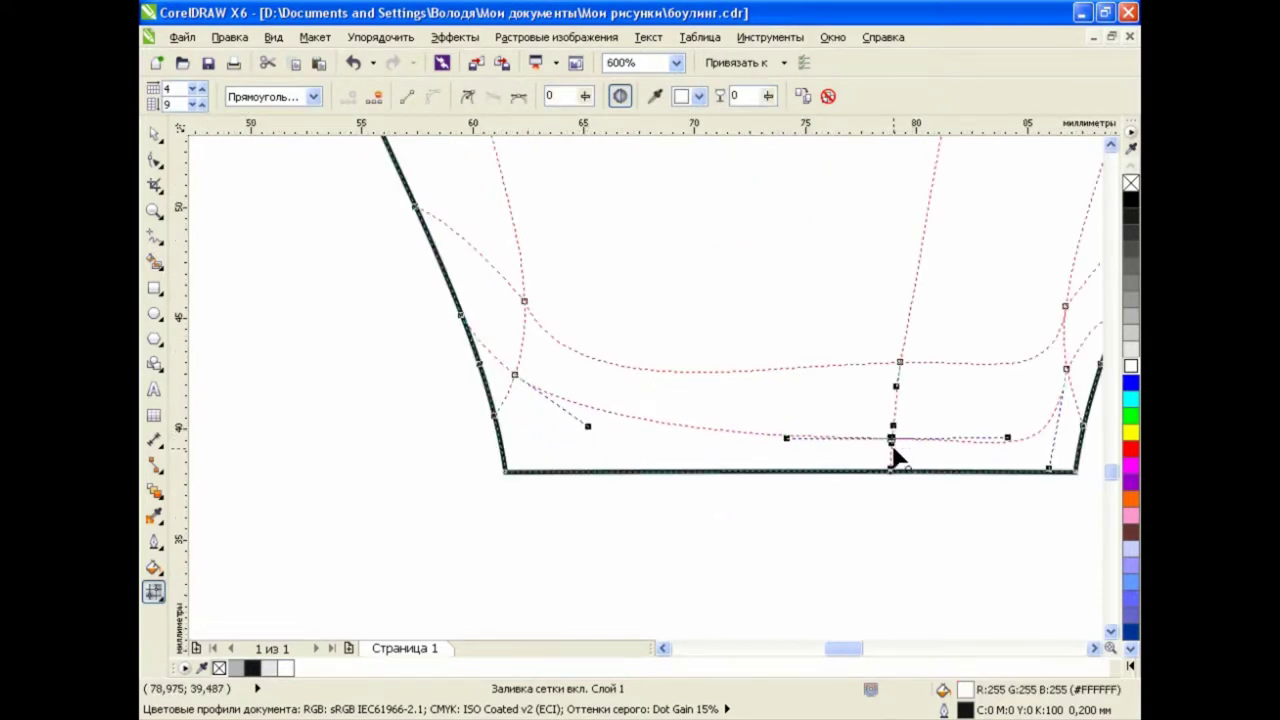
pyautogui.moveTo(852, 652); pyautogui.dragTo(862, 655)
pyautogui.click(859, 327)
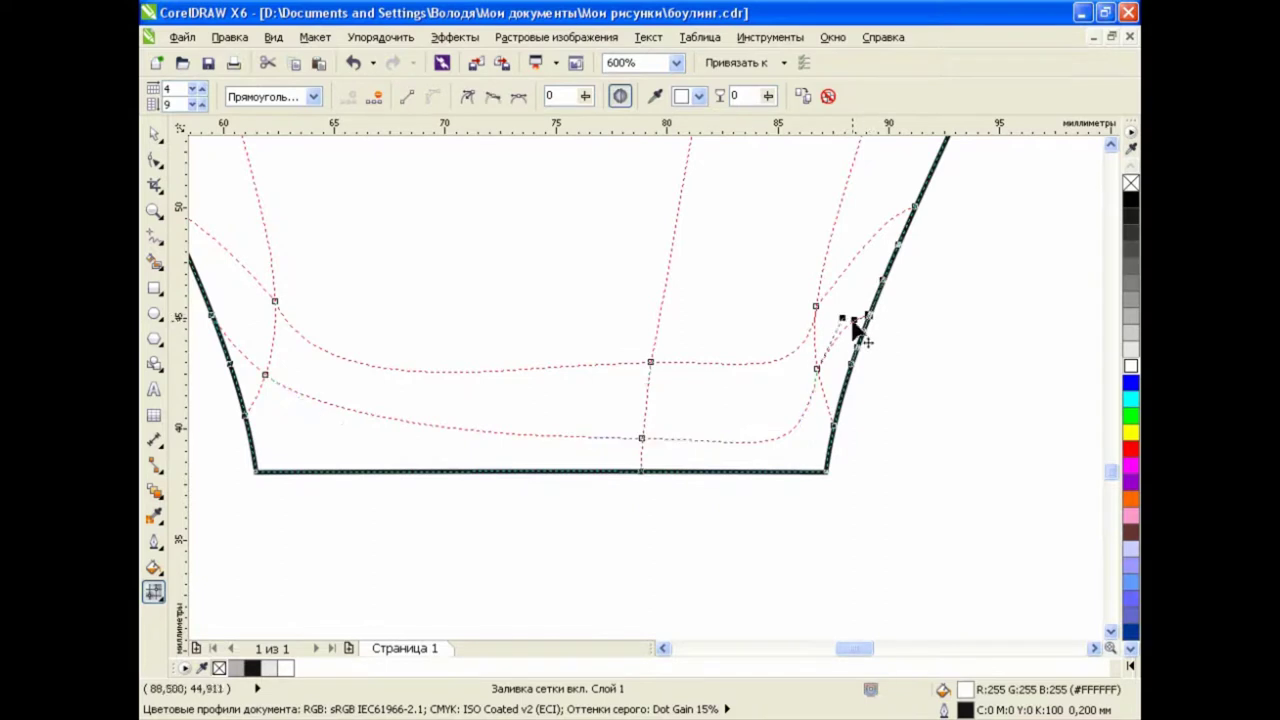
pyautogui.click(816, 369)
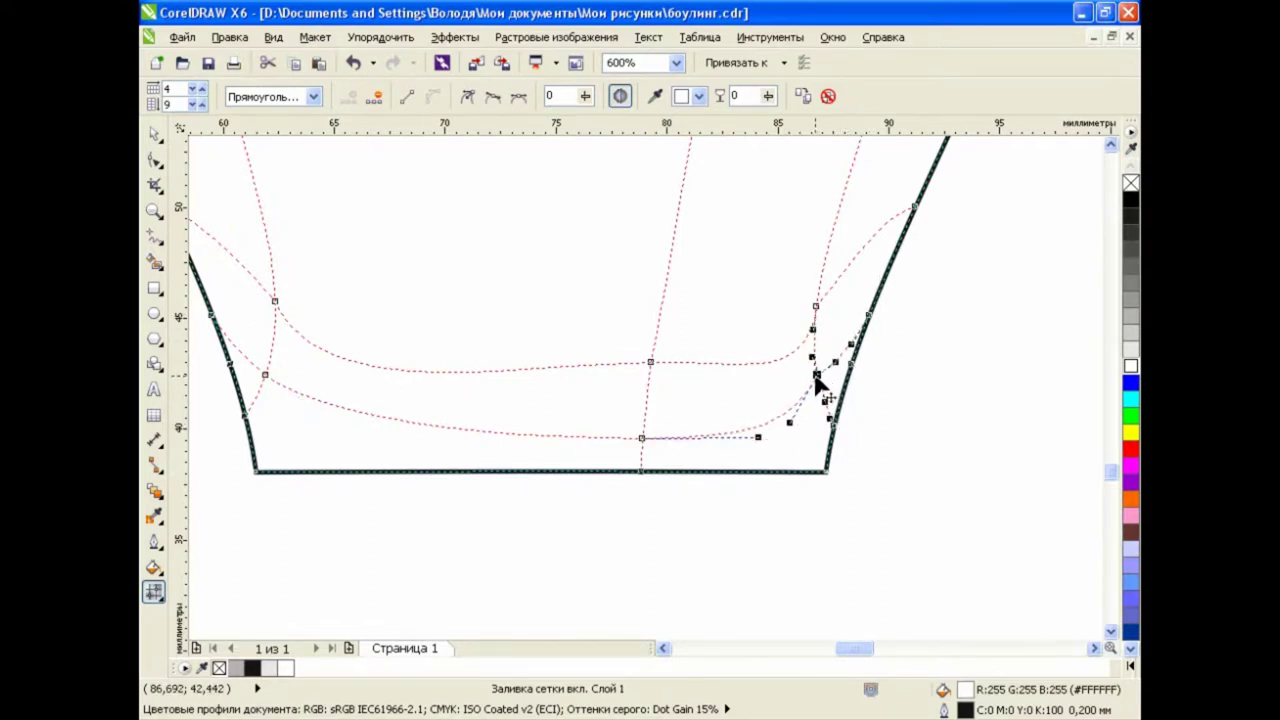
pyautogui.moveTo(841, 362)
pyautogui.mouseDown()
pyautogui.moveTo(828, 413)
pyautogui.moveTo(840, 372)
pyautogui.mouseUp()
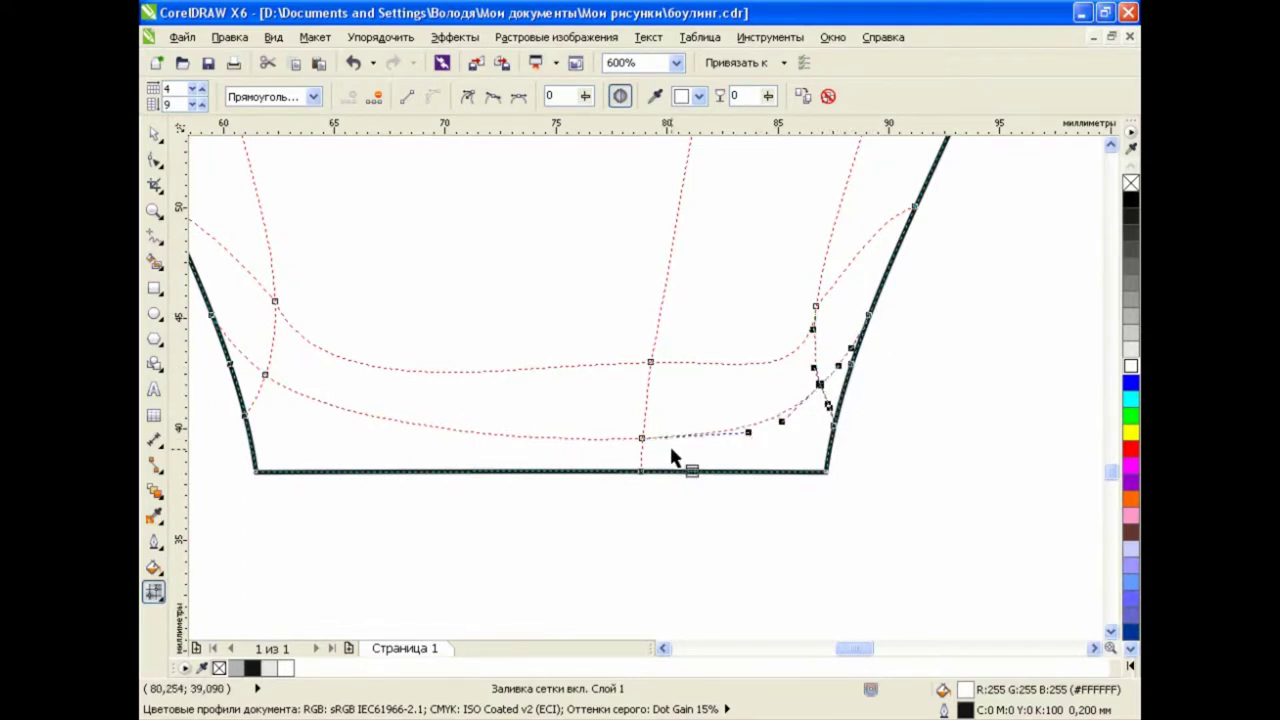
# Adjust the curve through the bottom-centre node and marquee-select the base's edge nodes
pyautogui.click(642, 440)
pyautogui.moveTo(538, 448); pyautogui.dragTo(533, 441)
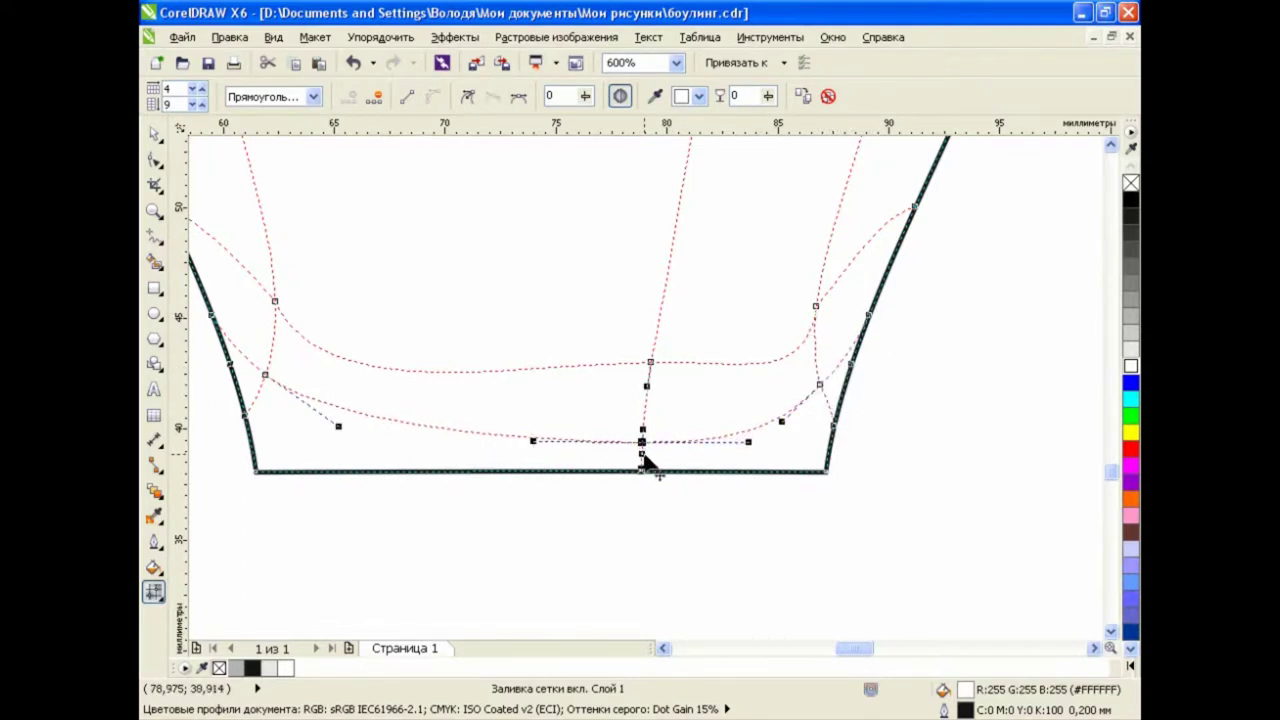
pyautogui.click(750, 496)
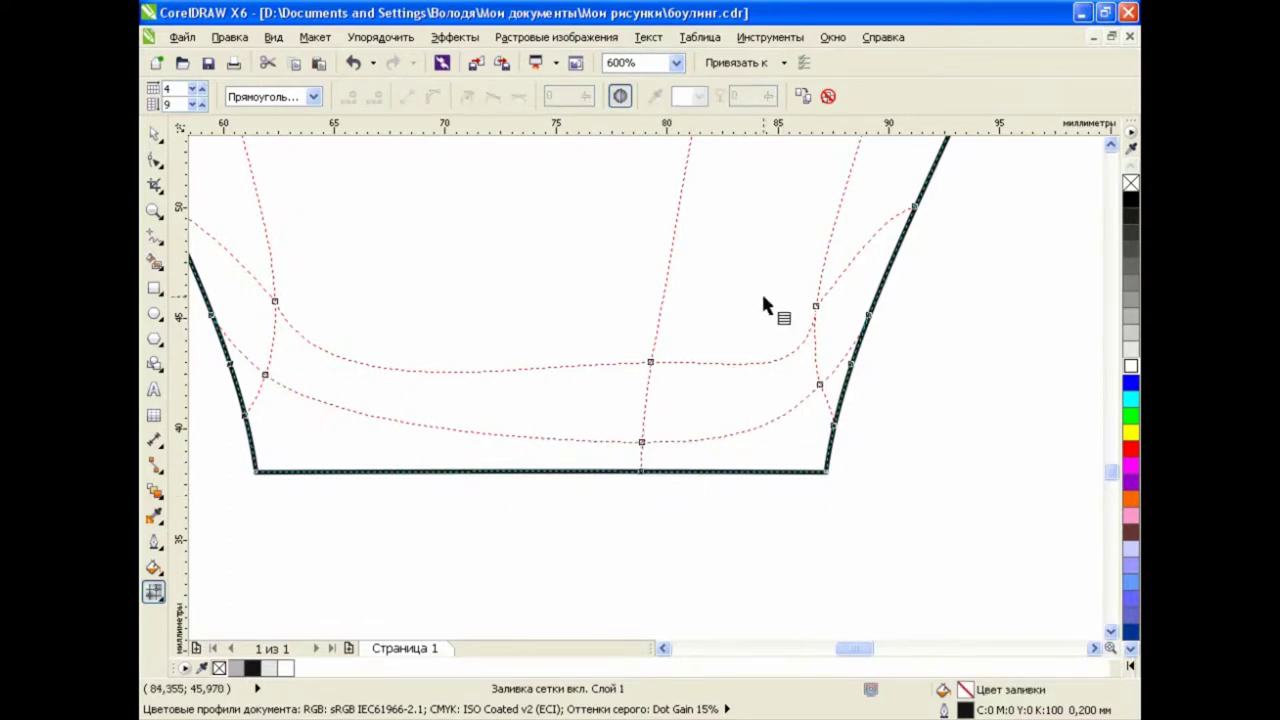
pyautogui.click(651, 362)
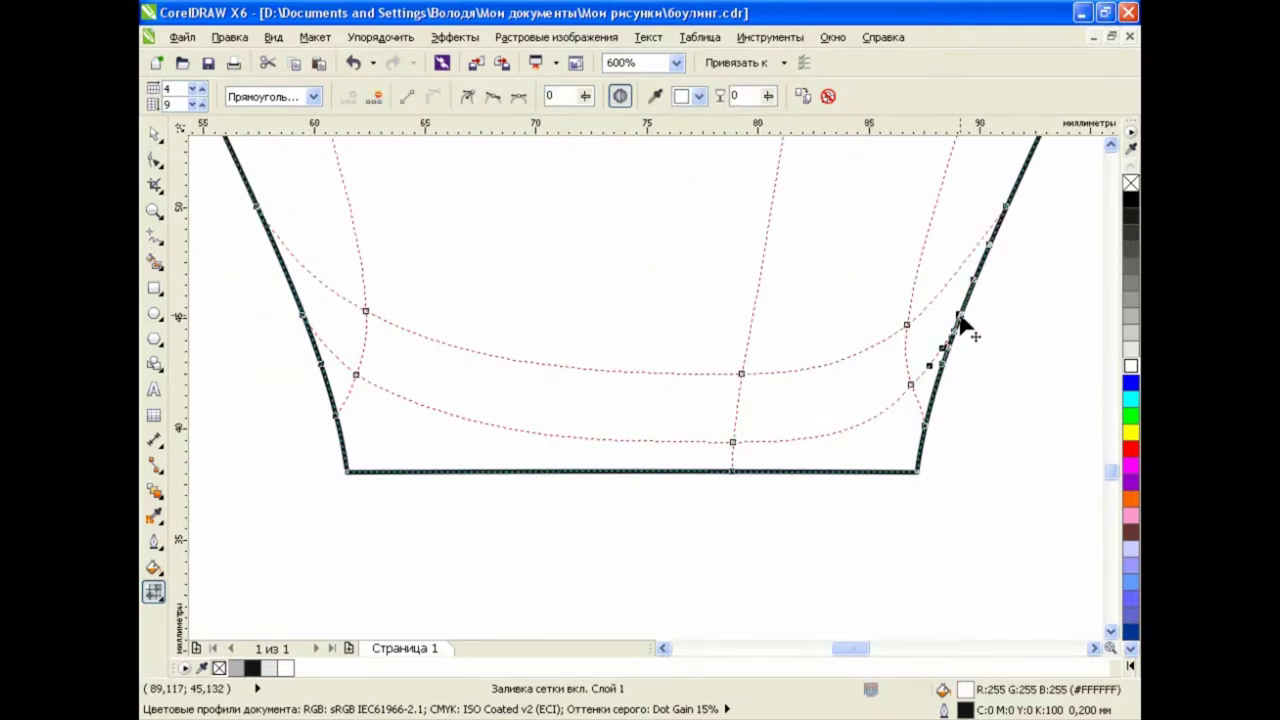
pyautogui.click(910, 384)
pyautogui.moveTo(400, 486); pyautogui.dragTo(284, 332)
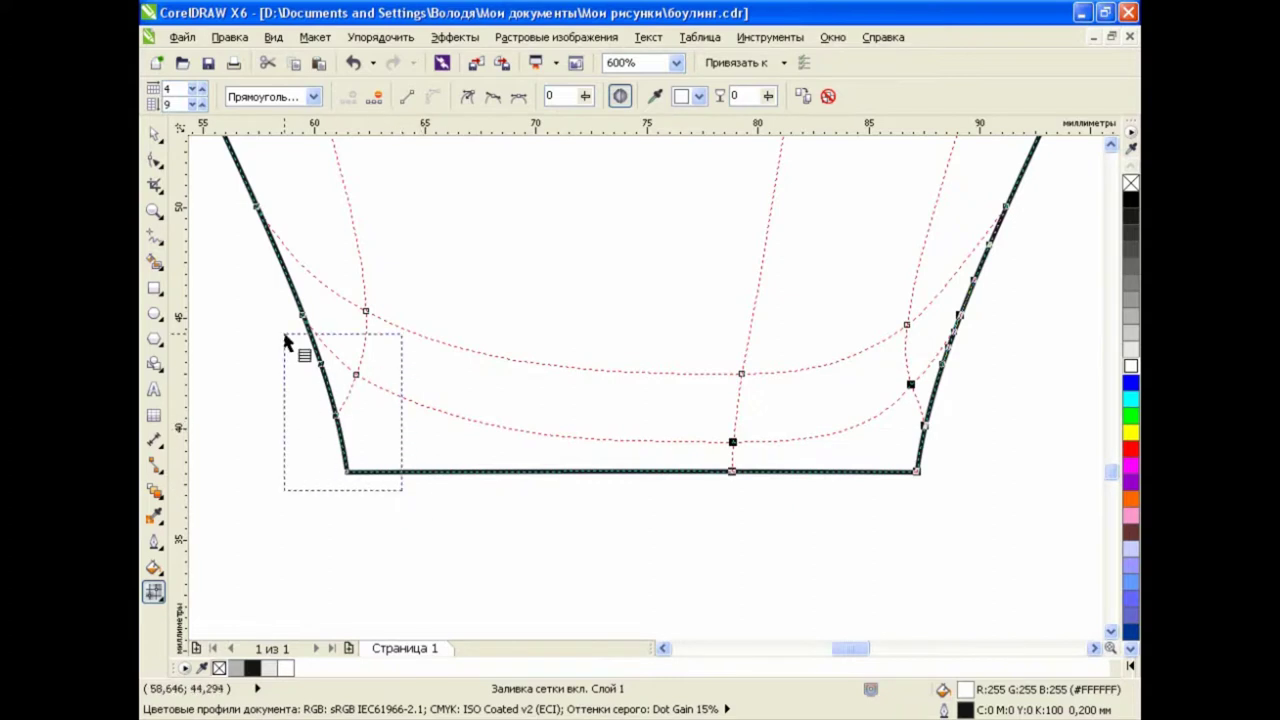
# Fill the selected base nodes grey CCCCCC and pull the right node to reshape the shading
pyautogui.click(1129, 317)
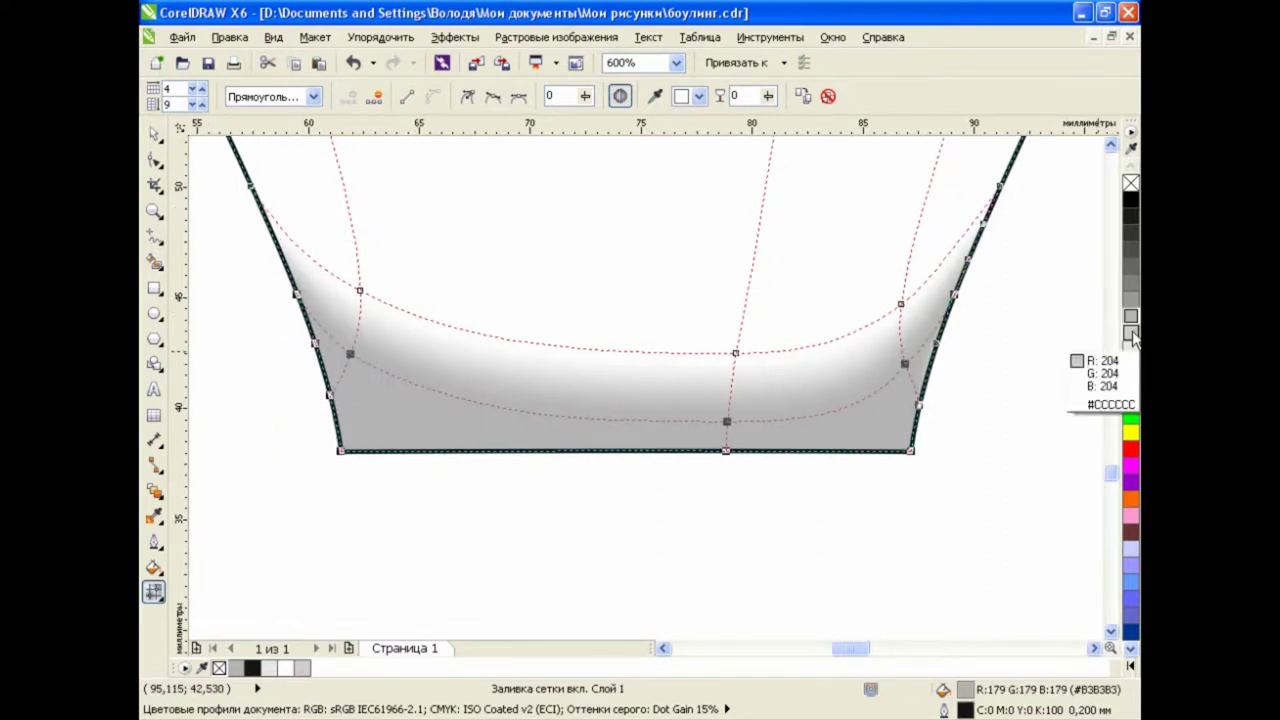
pyautogui.click(1130, 333)
pyautogui.click(351, 356)
pyautogui.click(727, 421)
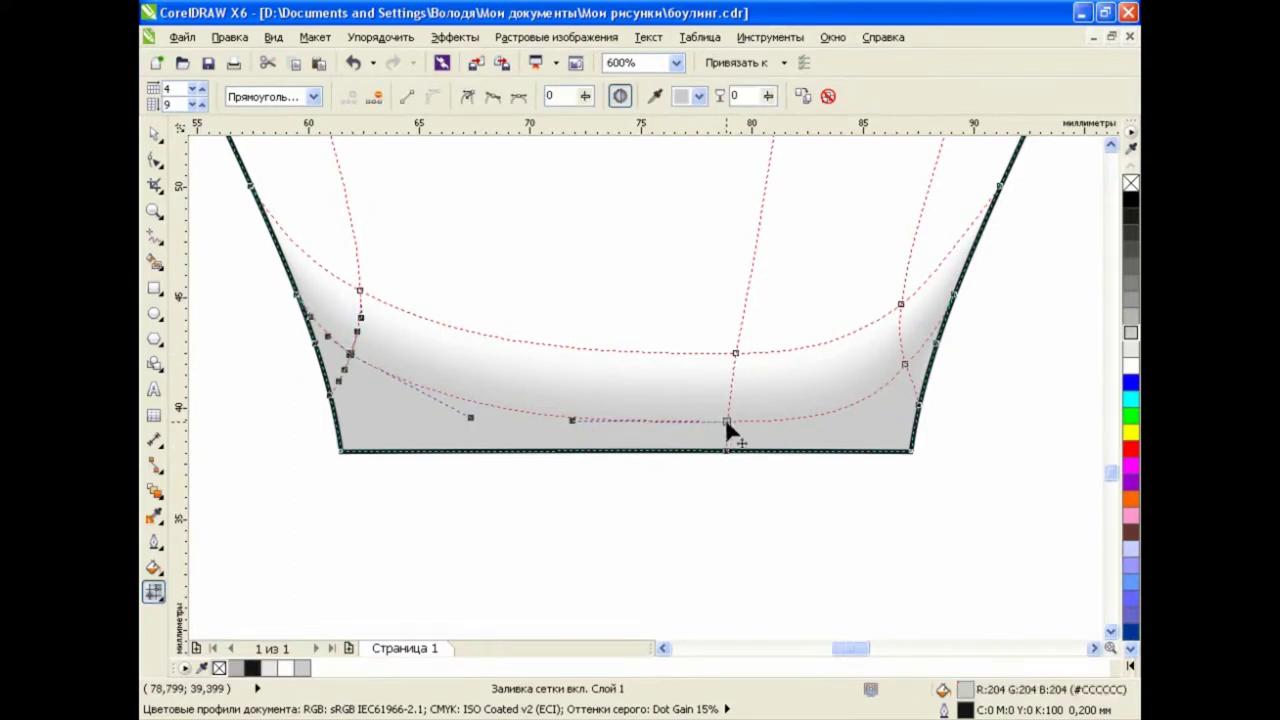
pyautogui.click(905, 363)
pyautogui.moveTo(930, 350)
pyautogui.mouseDown()
pyautogui.moveTo(958, 293)
pyautogui.moveTo(826, 425)
pyautogui.mouseUp()
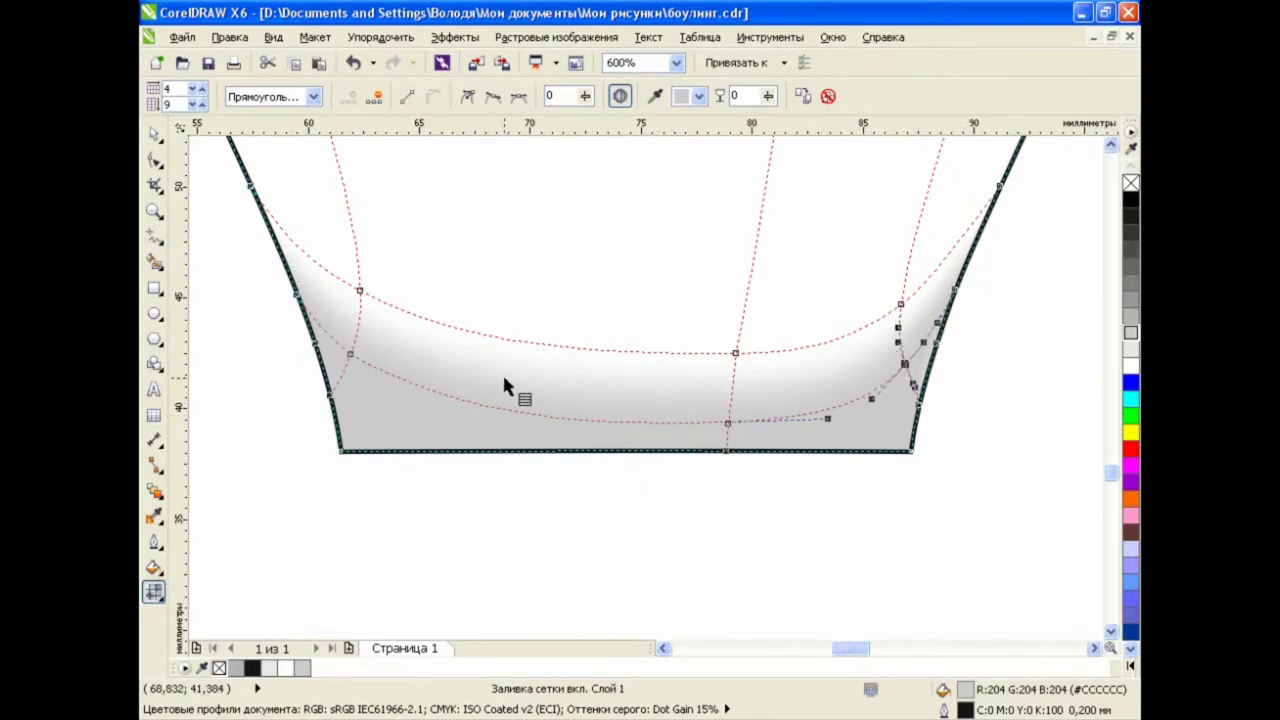
pyautogui.click(154, 133)
pyautogui.scroll(-3, 603, 520)
# Select the mesh nodes along both body edges and give them light grey CCCCCC
pyautogui.click(154, 592)
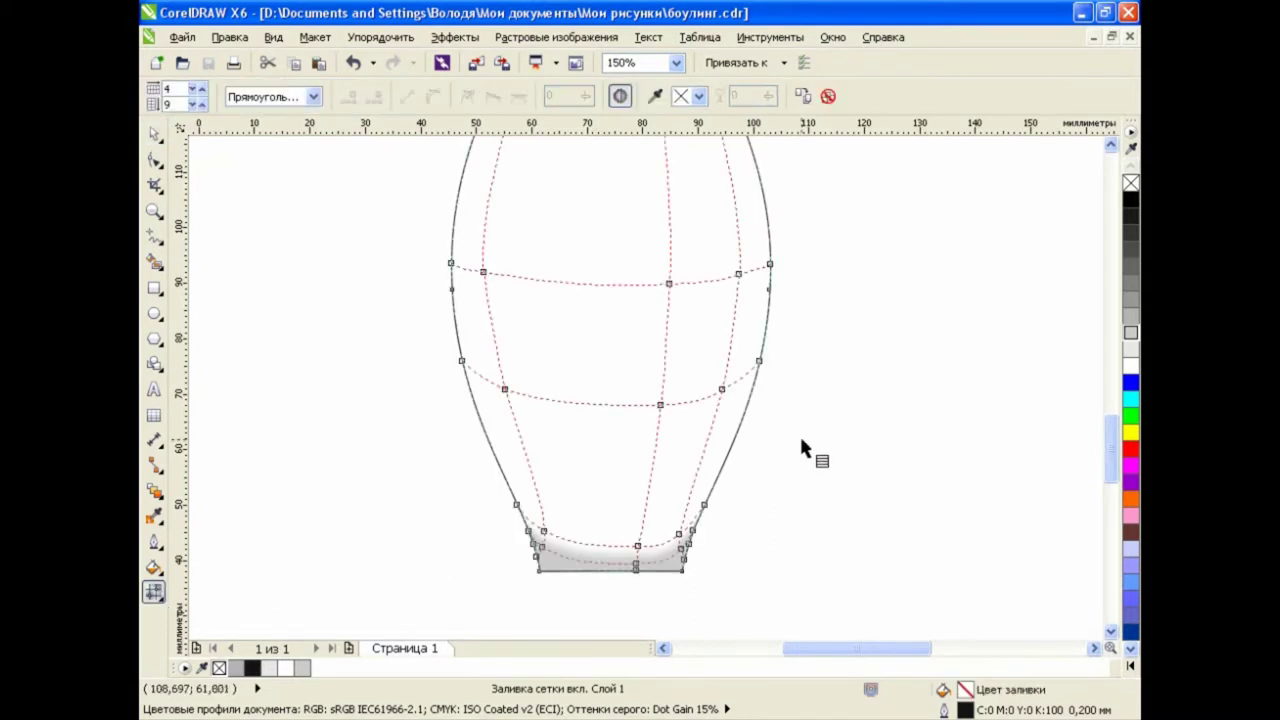
pyautogui.click(769, 265)
pyautogui.moveTo(460, 382); pyautogui.dragTo(462, 384)
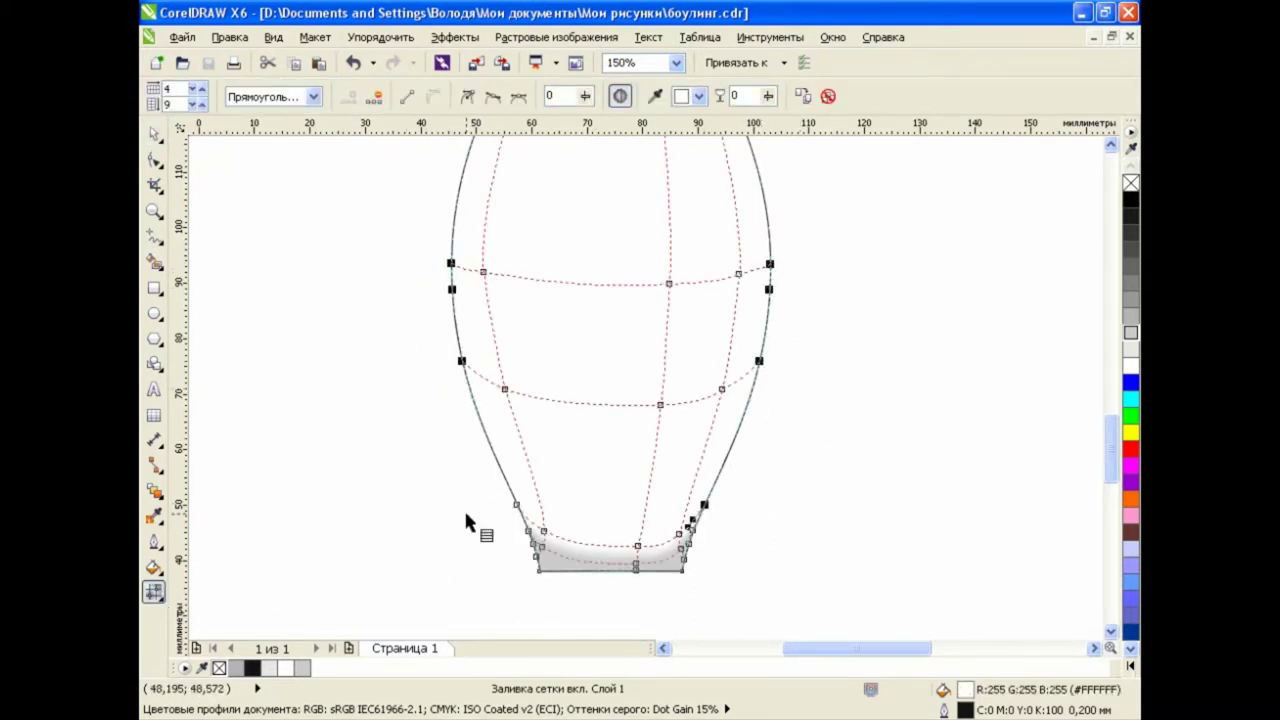
pyautogui.moveTo(485, 476); pyautogui.dragTo(548, 536)
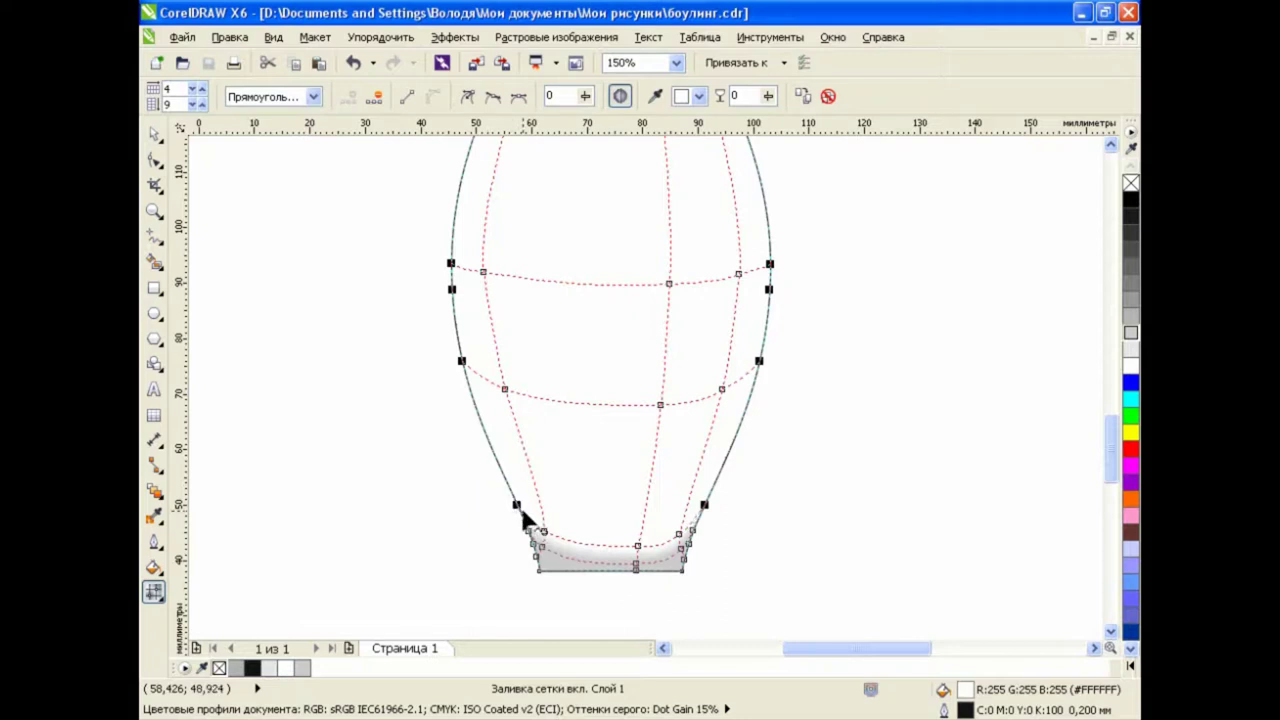
pyautogui.click(1131, 334)
pyautogui.click(1131, 338)
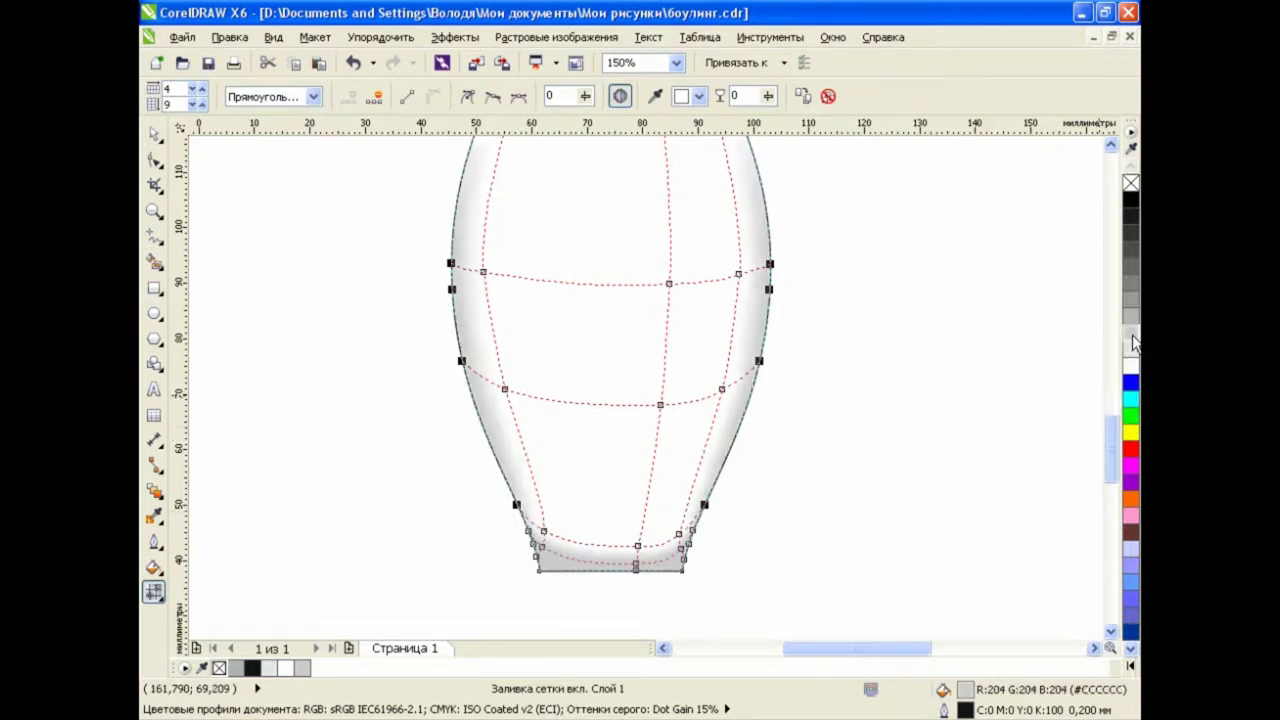
pyautogui.click(1131, 317)
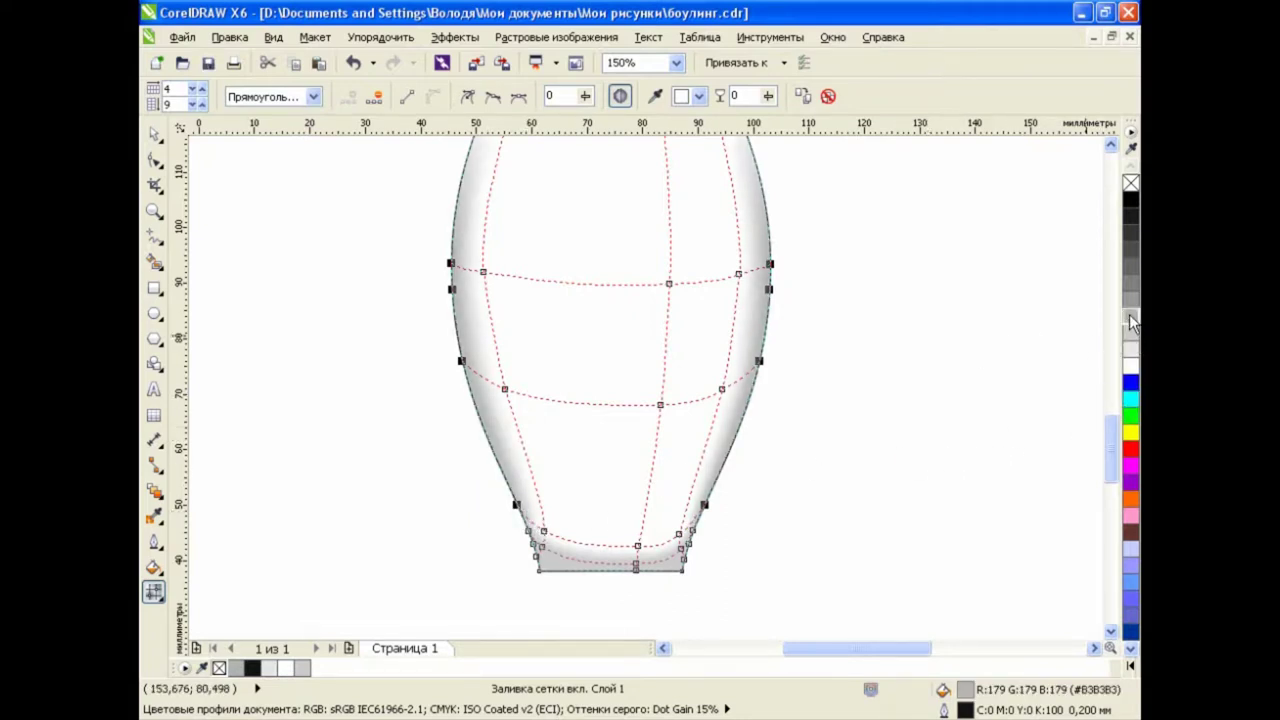
pyautogui.click(1131, 338)
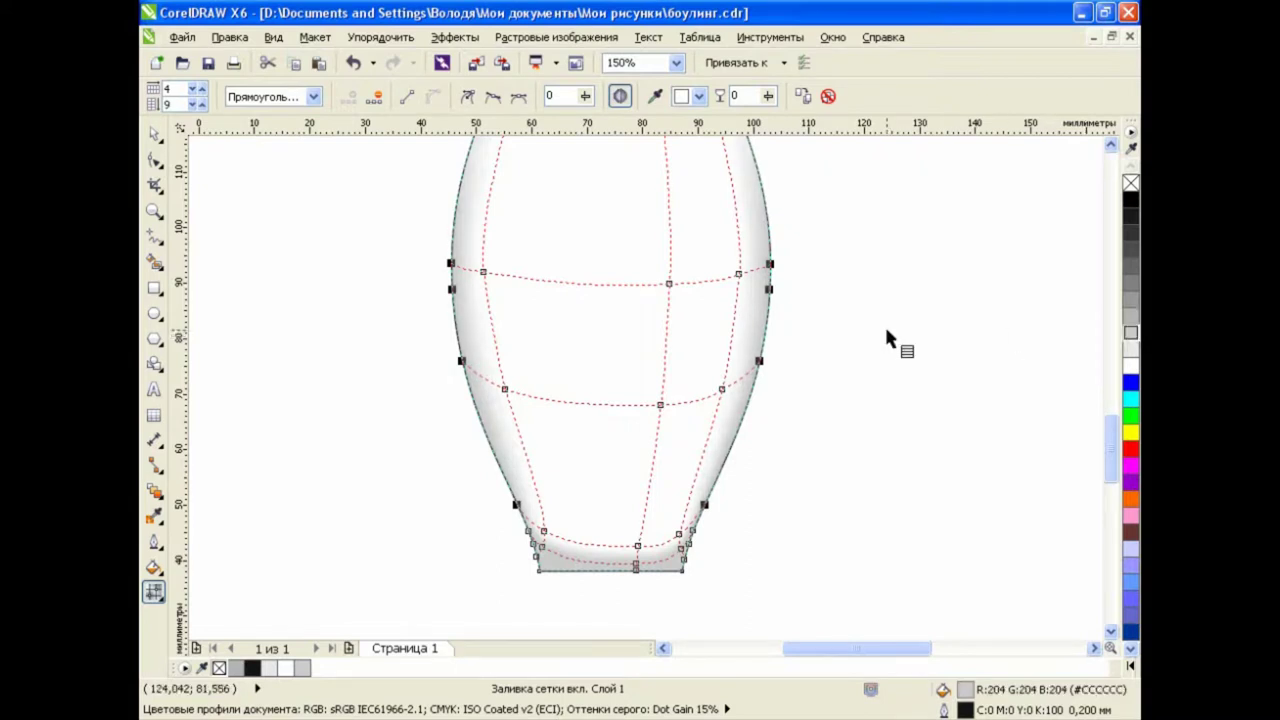
pyautogui.moveTo(1106, 440); pyautogui.dragTo(1105, 410)
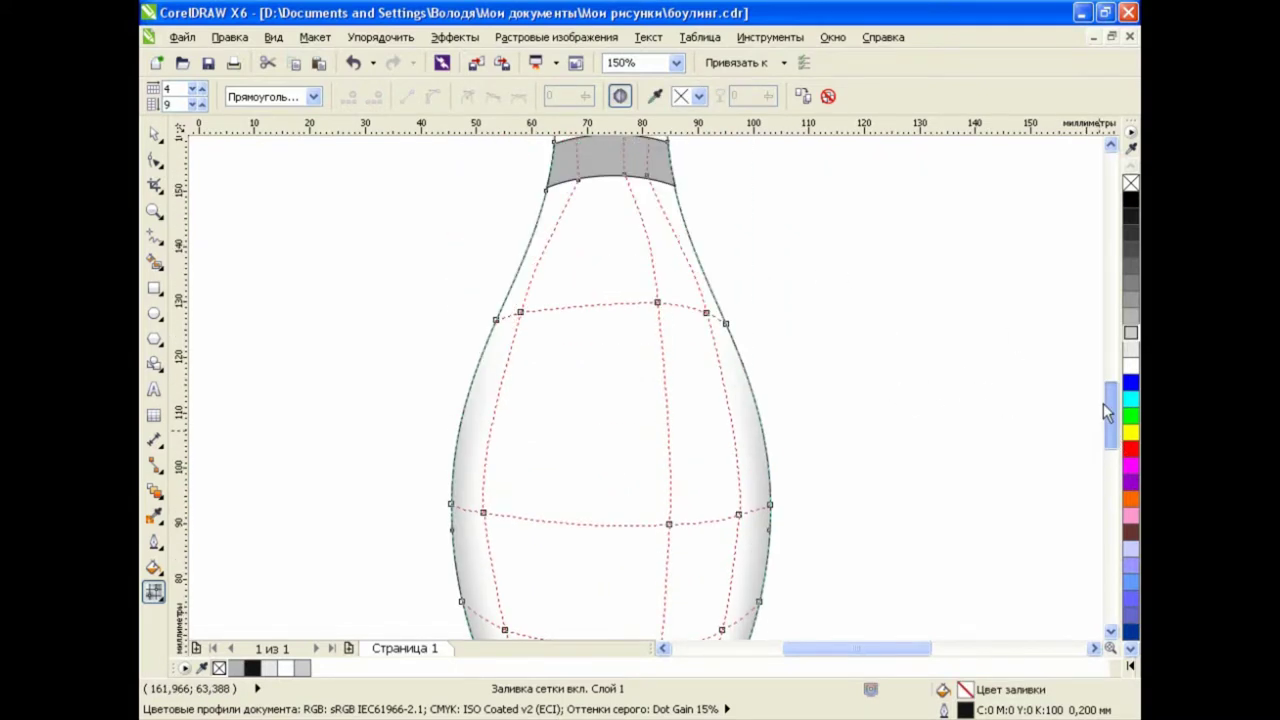
pyautogui.scroll(5, 948, 420)
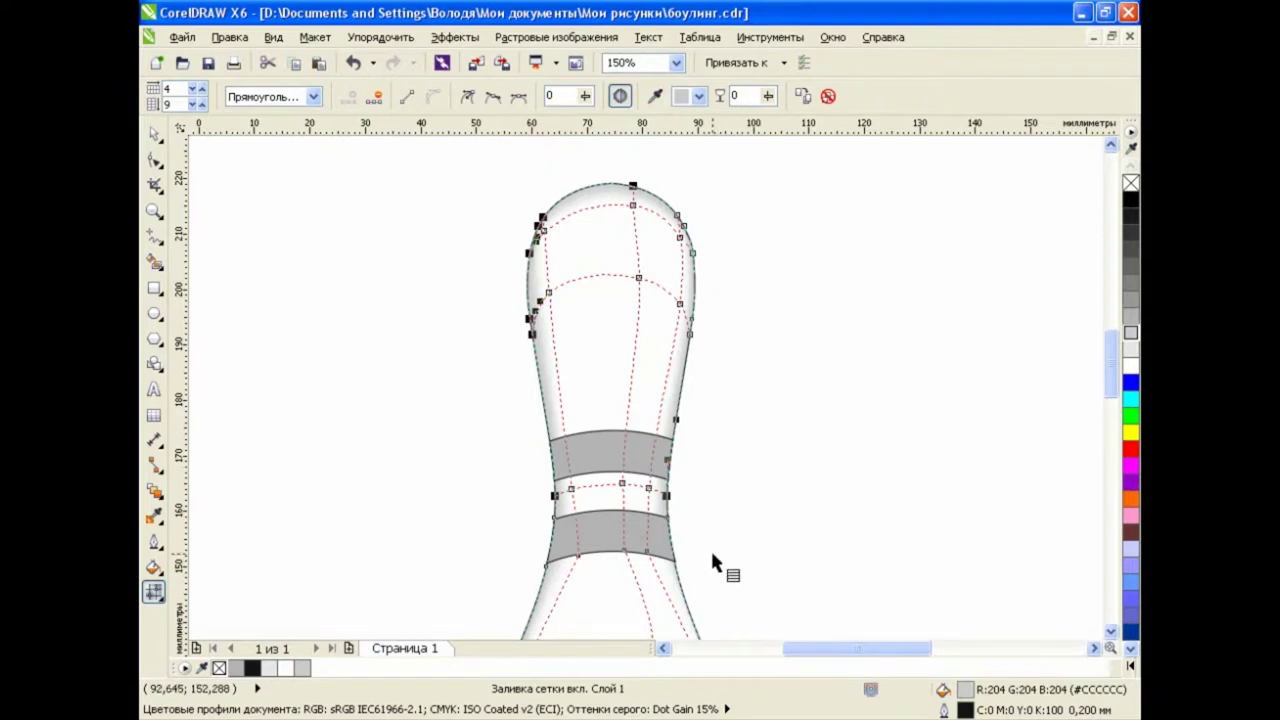
pyautogui.scroll(-5, 712, 550)
pyautogui.click(537, 608)
pyautogui.click(505, 462)
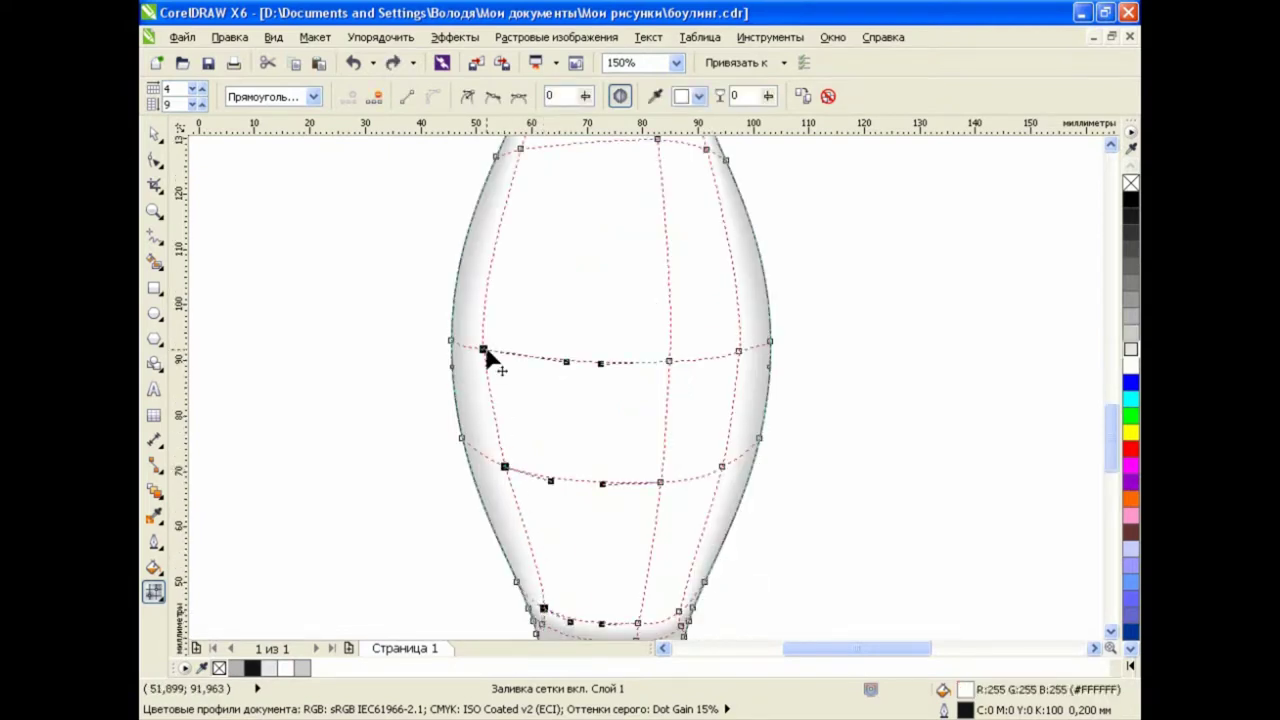
pyautogui.moveTo(1103, 434); pyautogui.dragTo(1100, 395)
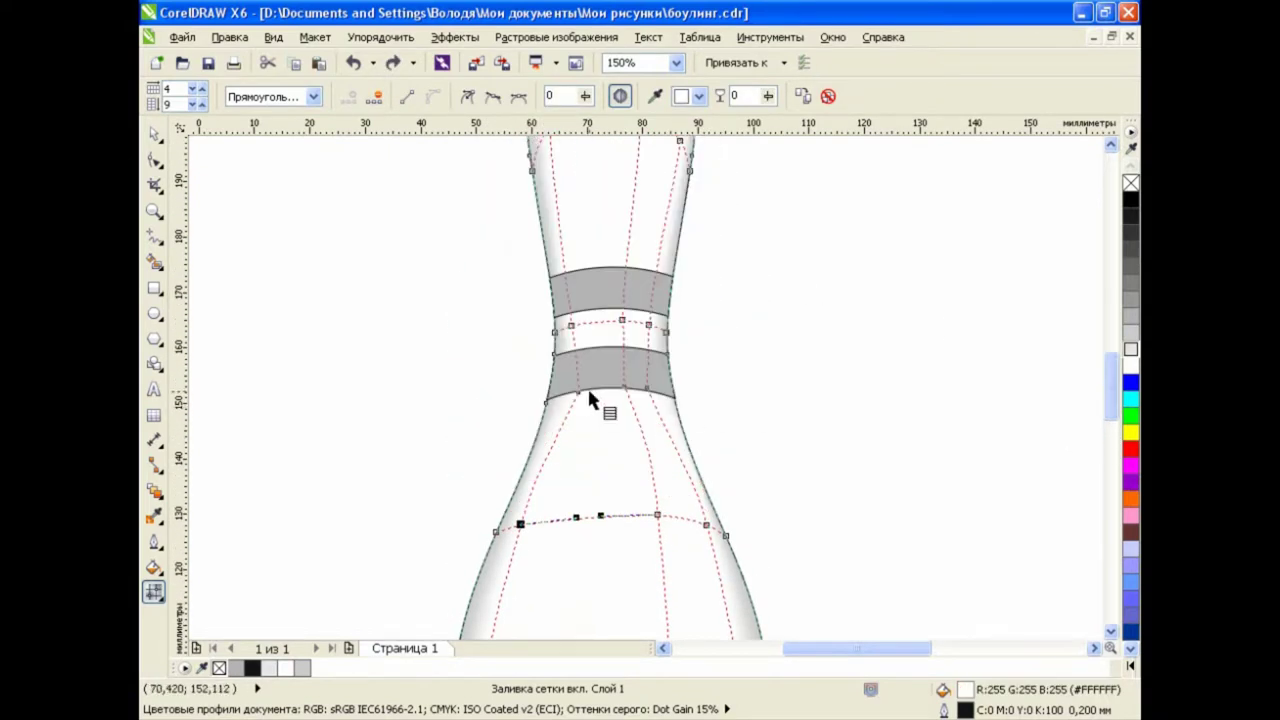
pyautogui.scroll(3, 1081, 358)
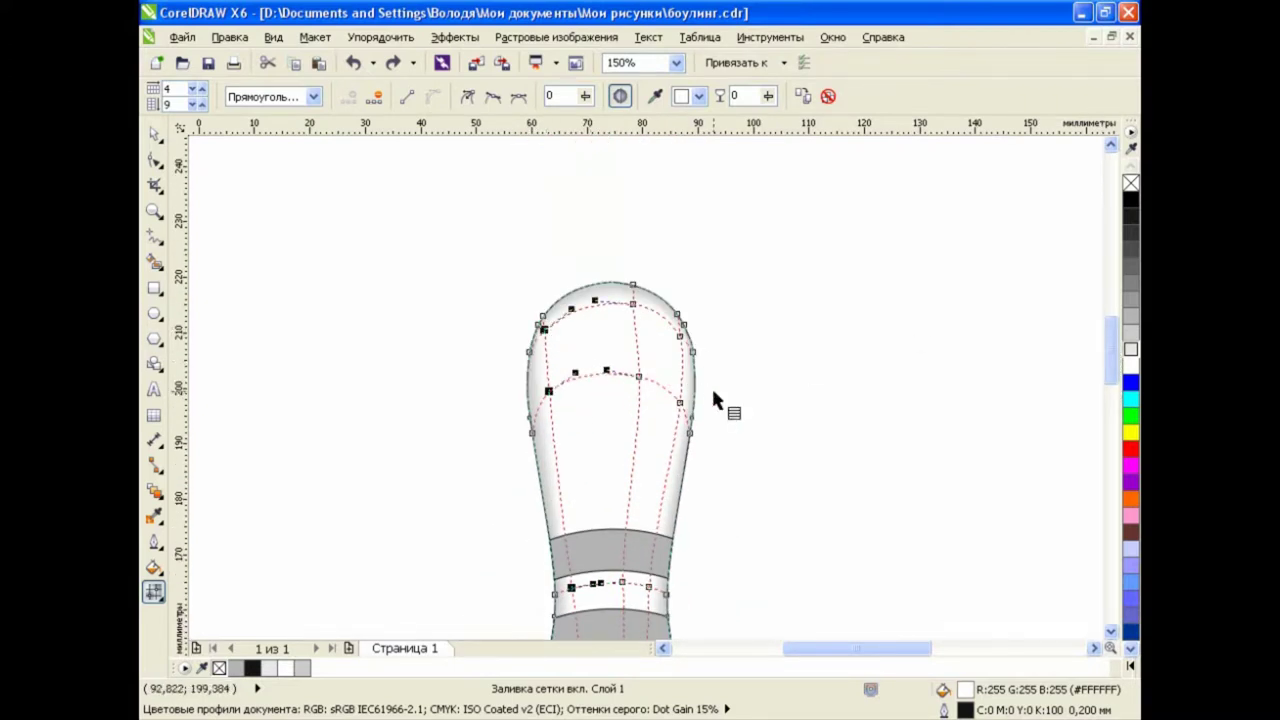
pyautogui.scroll(-3, 1106, 366)
pyautogui.scroll(-3, 1106, 390)
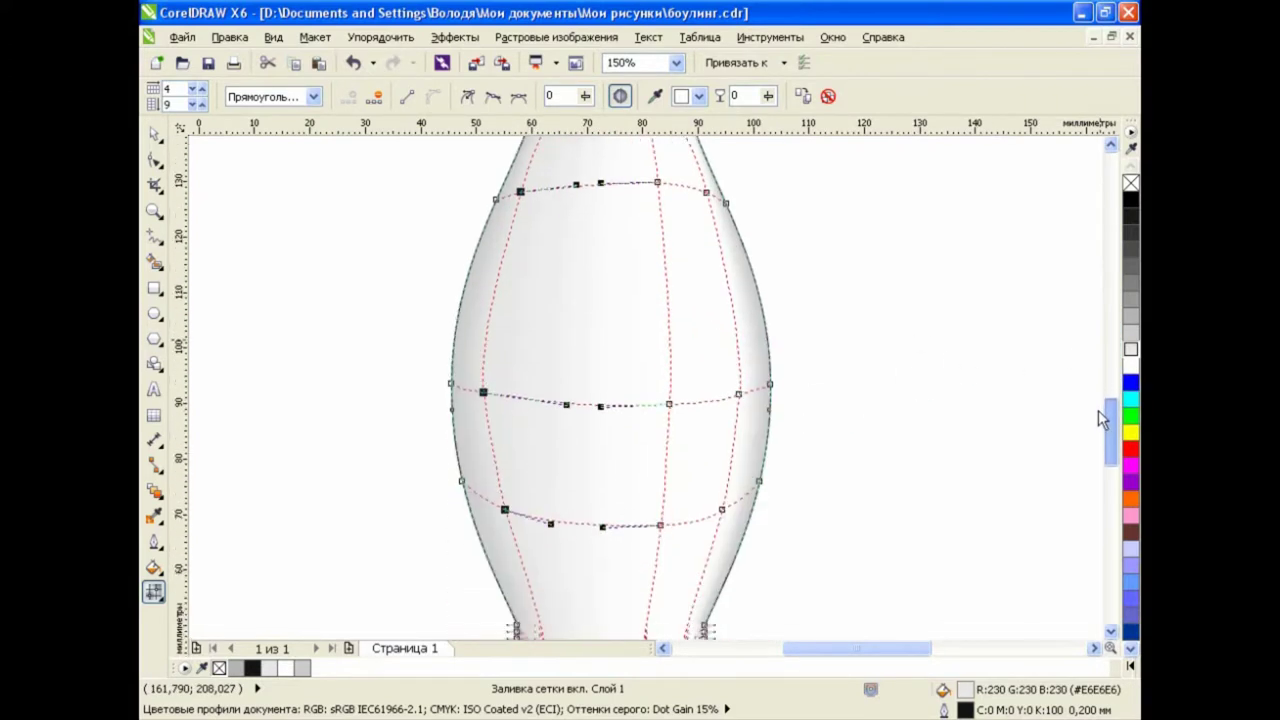
pyautogui.press('F3')
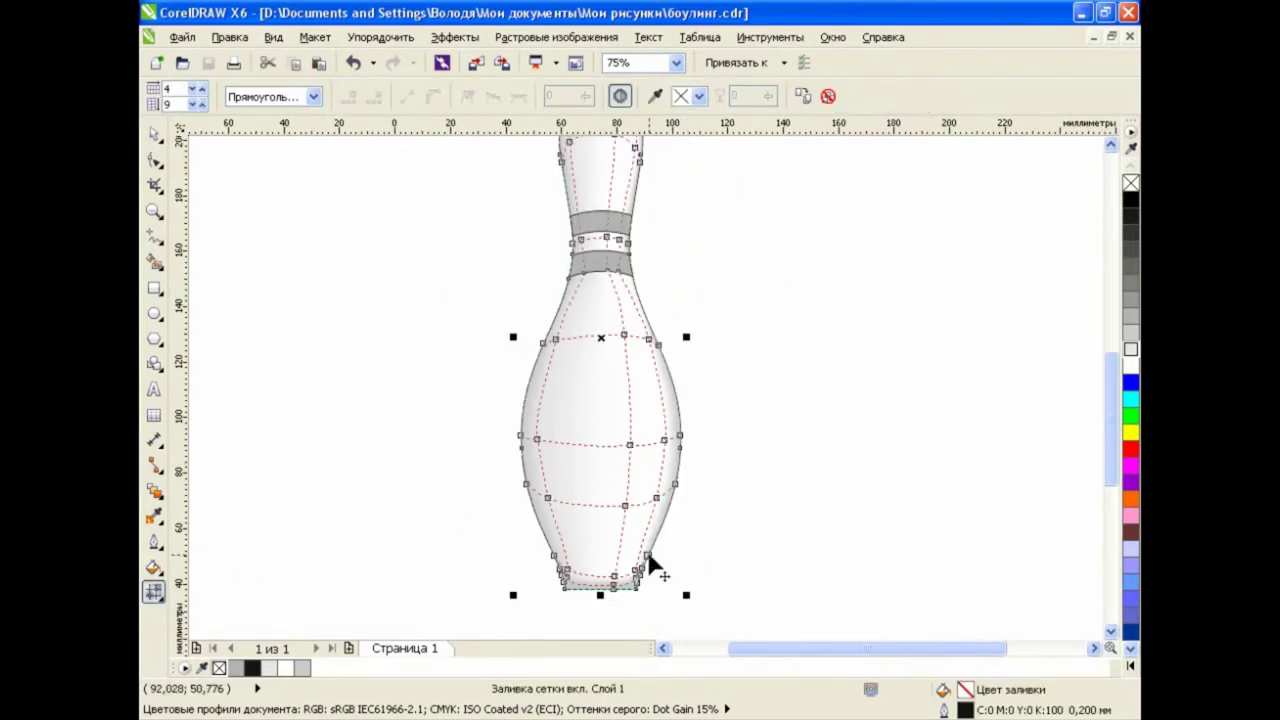
# Select the mesh nodes along the pin's right edge and colour them grey 999999
pyautogui.click(648, 557)
pyautogui.keyDown('shift'); pyautogui.click(675, 484); pyautogui.keyUp('shift')
pyautogui.keyDown('shift'); pyautogui.click(680, 437); pyautogui.keyUp('shift')
pyautogui.keyDown('shift'); pyautogui.click(657, 344); pyautogui.keyUp('shift')
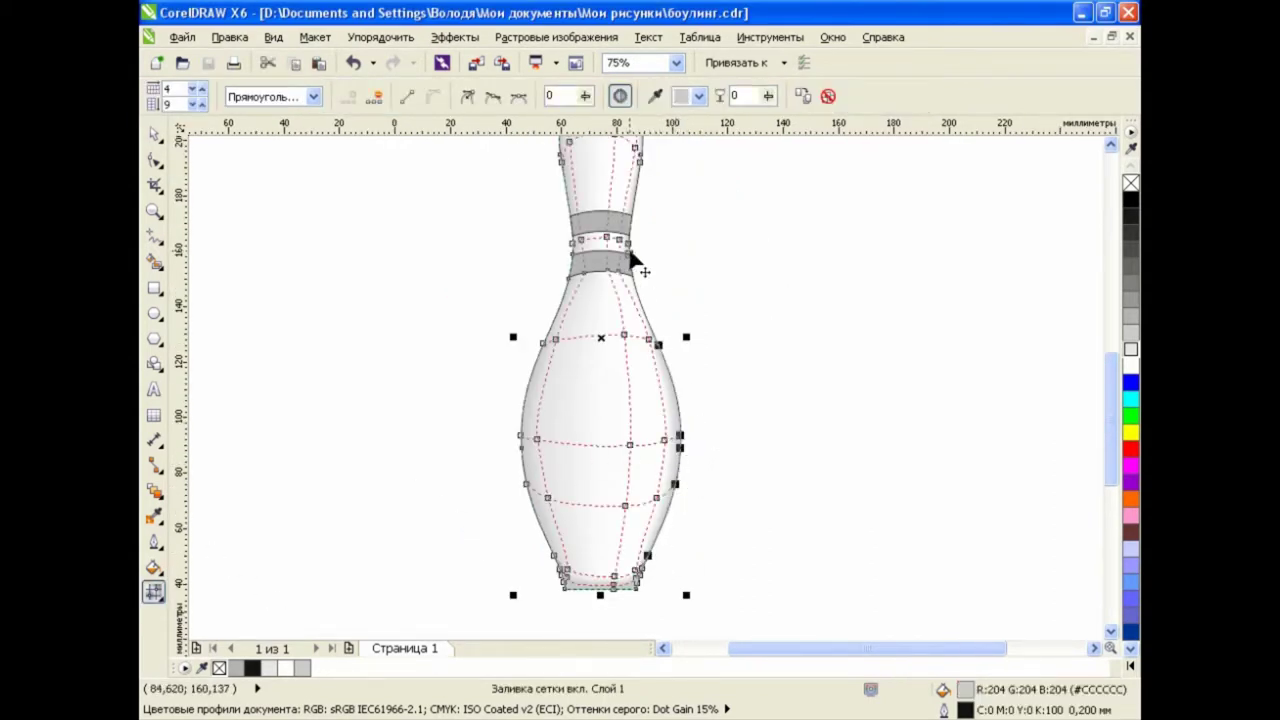
pyautogui.scroll(2, 1106, 368)
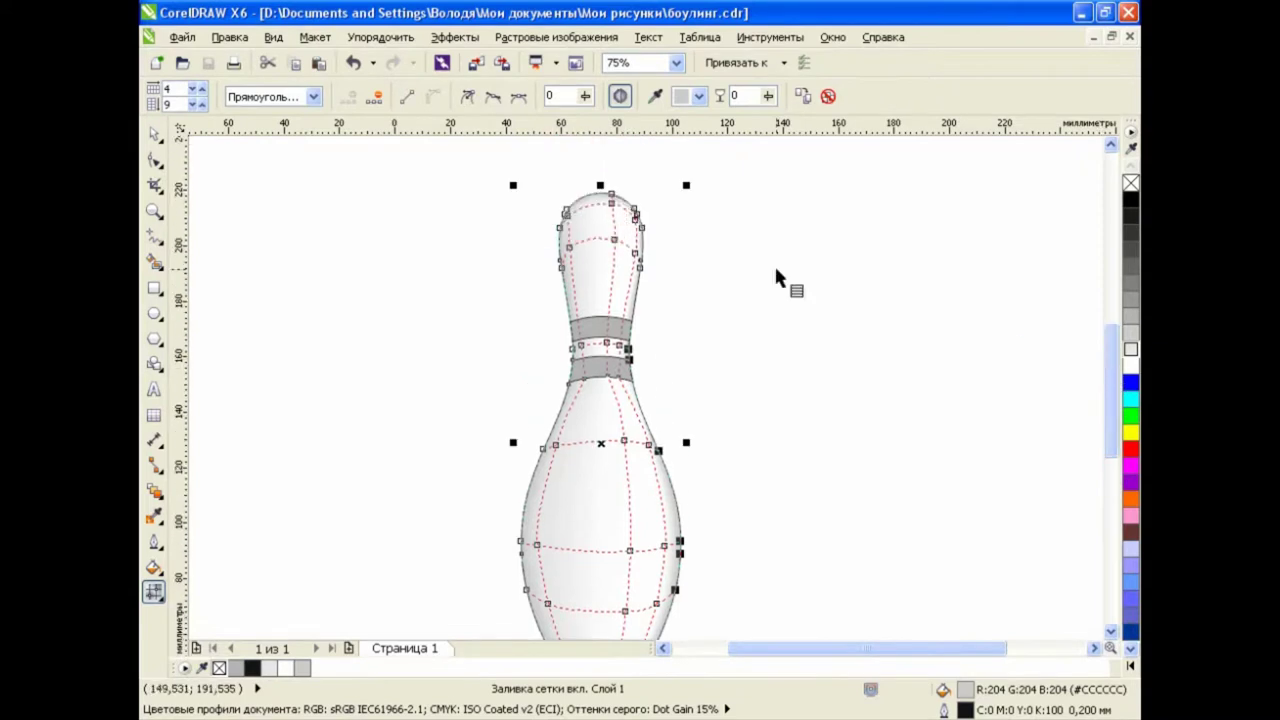
pyautogui.keyDown('shift'); pyautogui.click(640, 265); pyautogui.keyUp('shift')
pyautogui.click(1129, 300)
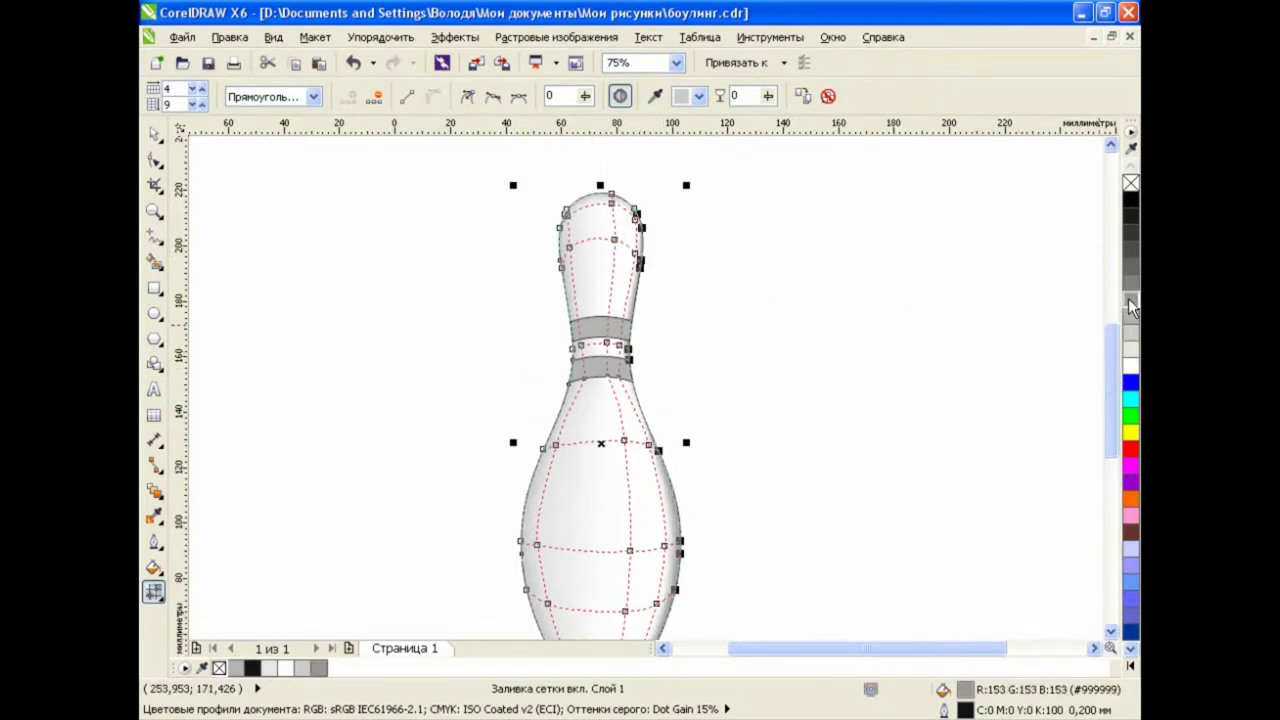
# Drag a right-edge node handle to stretch the dark shading up toward the neck
pyautogui.scroll(1, 706, 436)
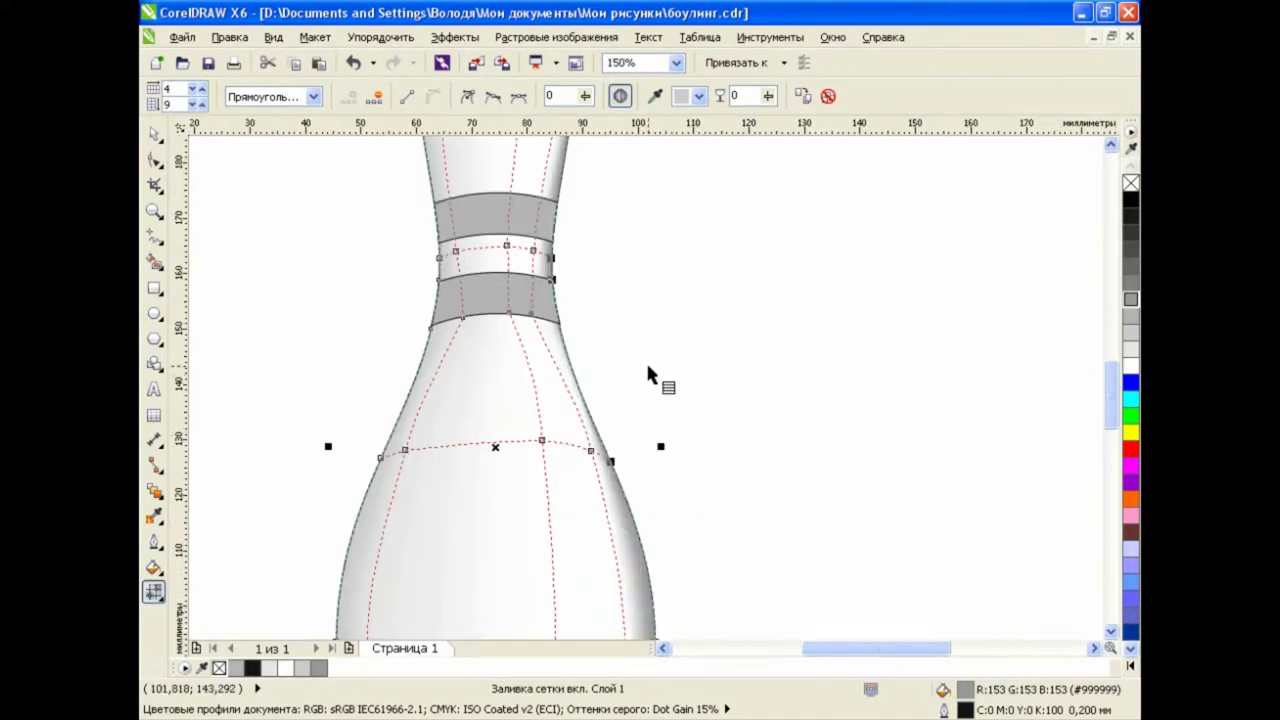
pyautogui.click(588, 452)
pyautogui.moveTo(570, 401); pyautogui.dragTo(549, 389)
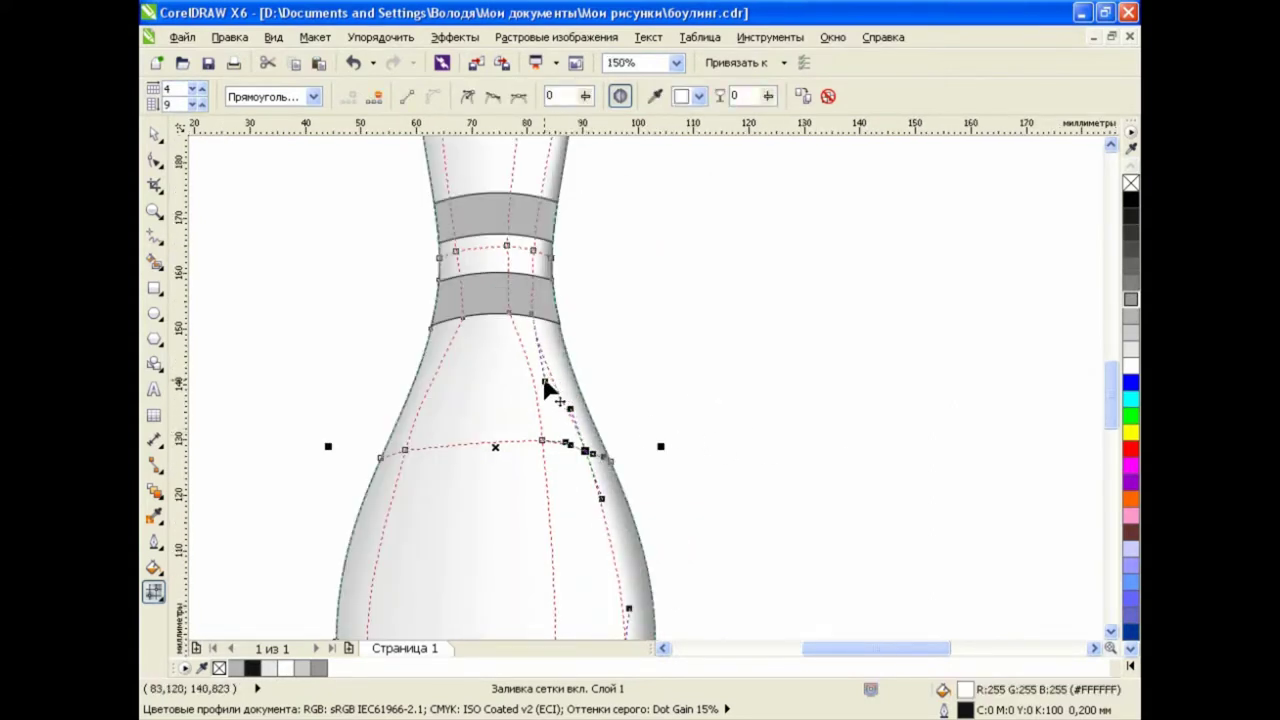
pyautogui.scroll(-1, 790, 430)
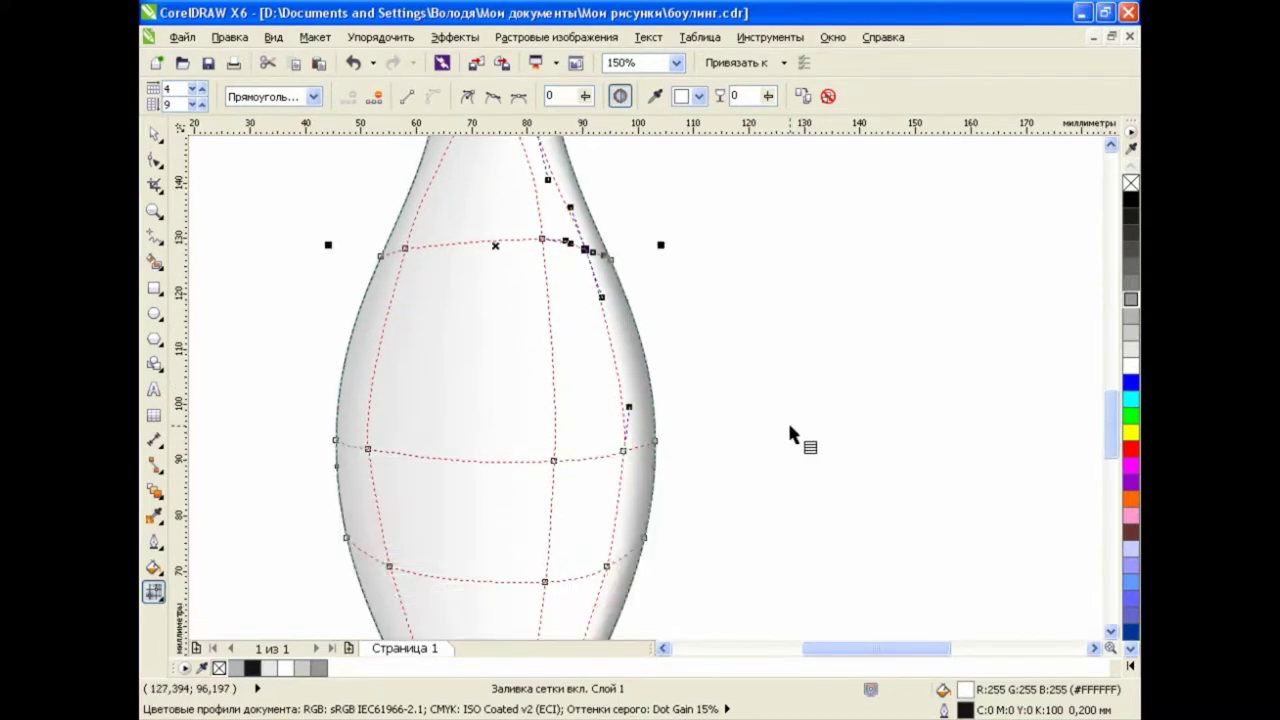
# Shade the pin head's mesh nodes mid grey B3B3B3
pyautogui.click(679, 565)
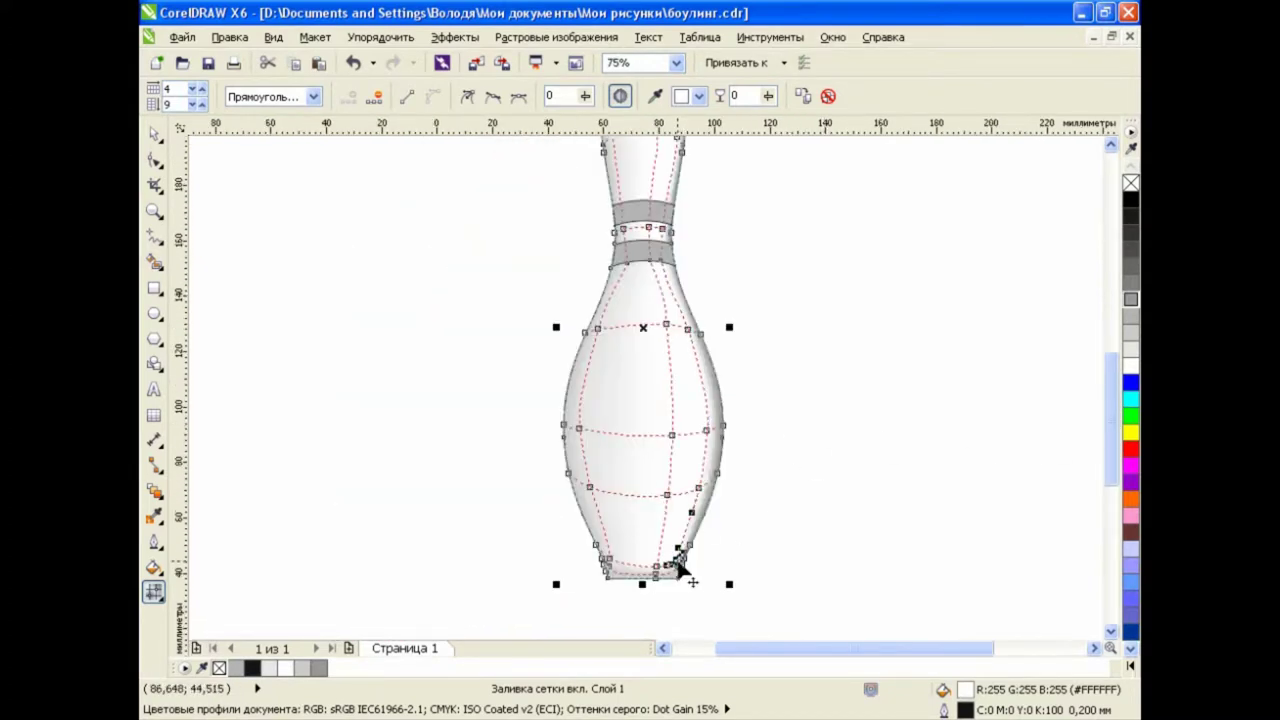
pyautogui.moveTo(1111, 432); pyautogui.dragTo(1111, 407)
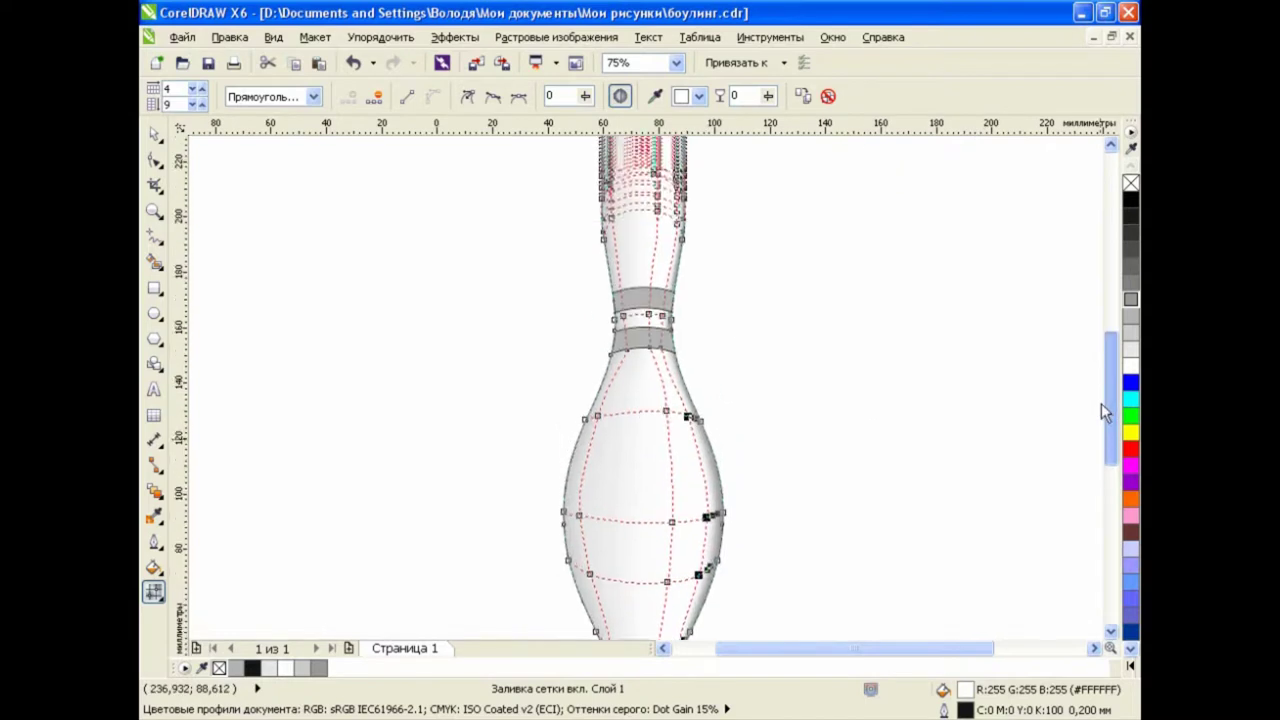
pyautogui.click(664, 340)
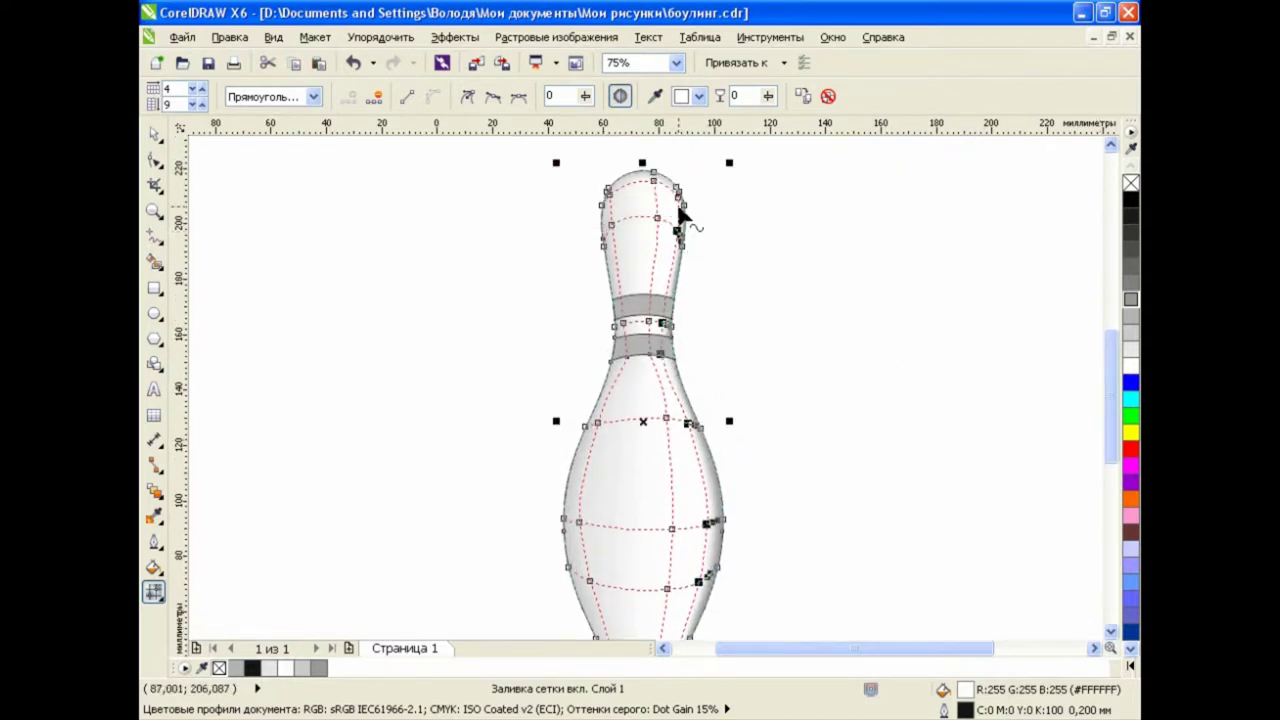
pyautogui.click(1130, 318)
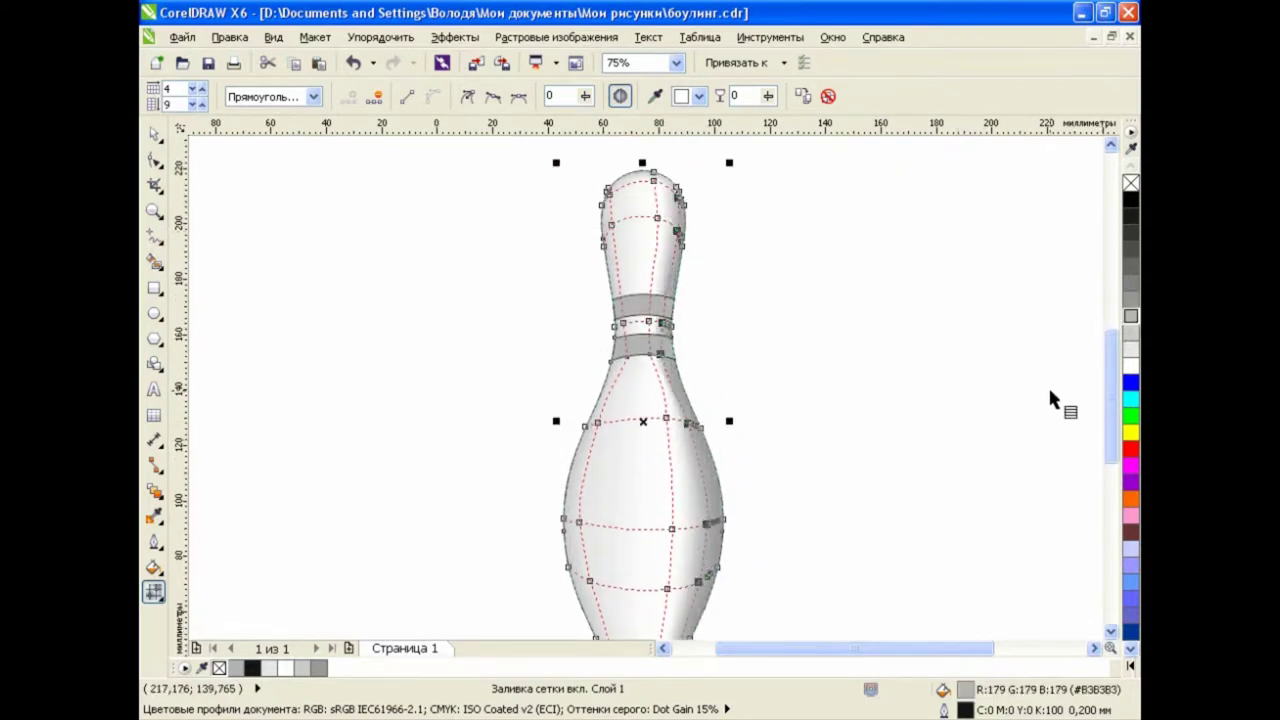
pyautogui.moveTo(1111, 378); pyautogui.dragTo(1111, 400)
# Tint the pin's bottom and middle body nodes light grey, settling on paler E6E6E6
pyautogui.click(655, 583)
pyautogui.keyDown('shift'); pyautogui.click(667, 512); pyautogui.keyUp('shift')
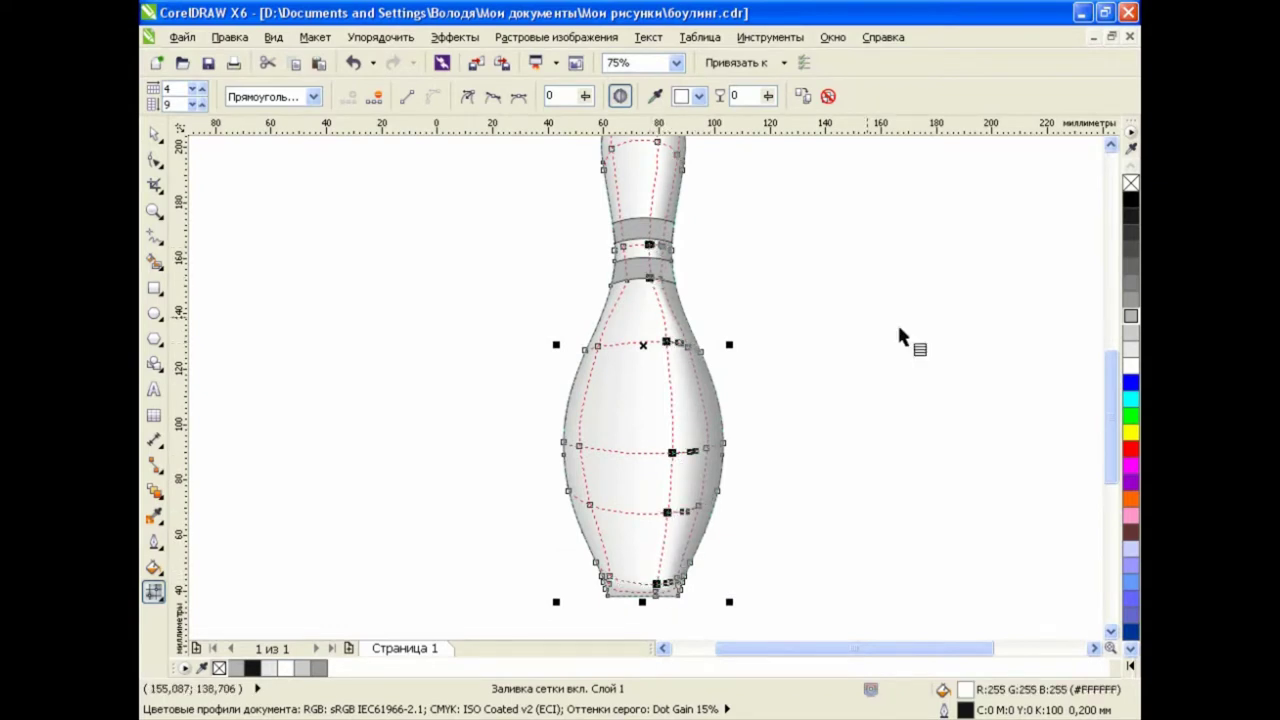
pyautogui.moveTo(1111, 400); pyautogui.dragTo(1111, 357)
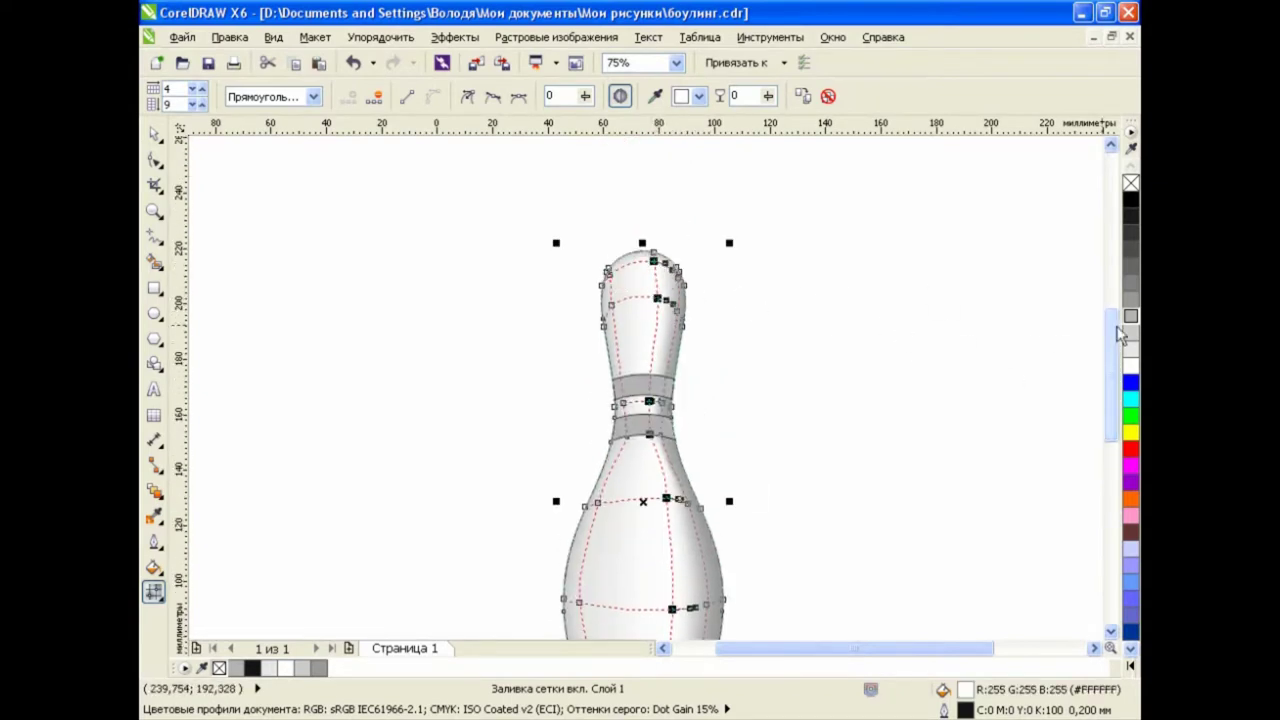
pyautogui.click(1131, 334)
pyautogui.click(1130, 343)
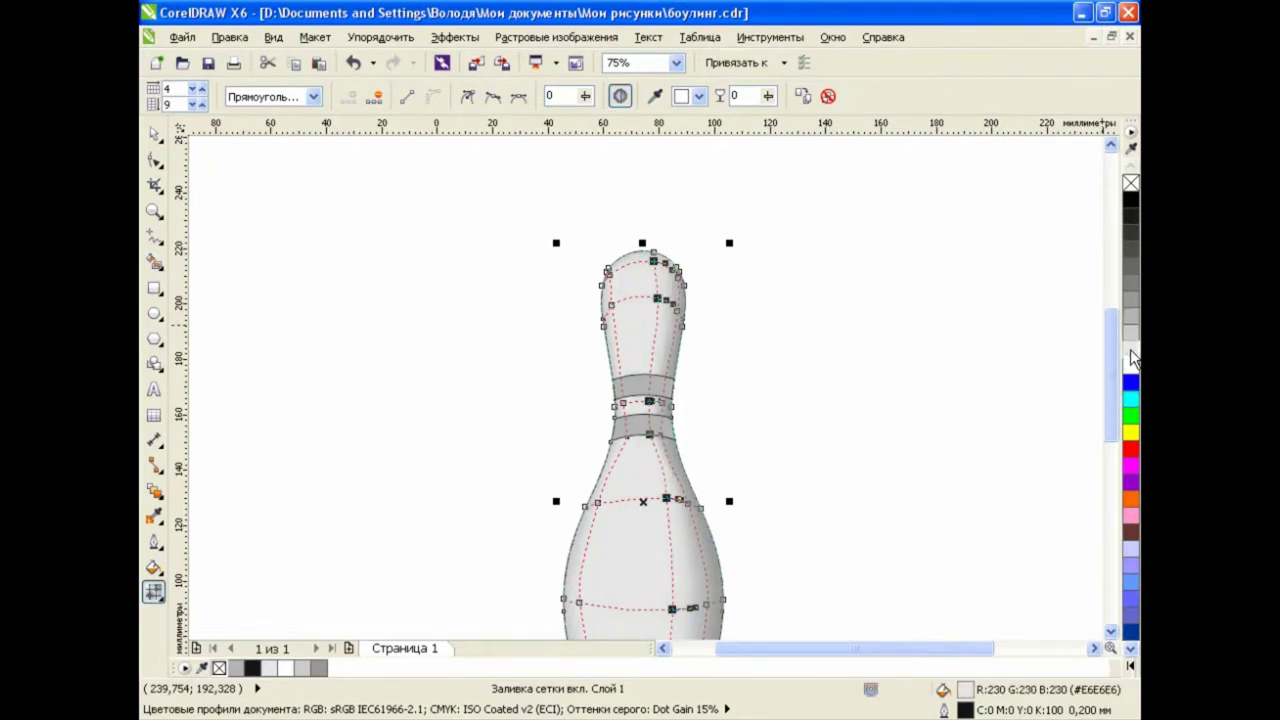
# Bend the vertical mesh line just below the neck stripes
pyautogui.moveTo(1111, 405); pyautogui.dragTo(1111, 423)
pyautogui.scroll(1, 668, 428)
pyautogui.click(667, 429)
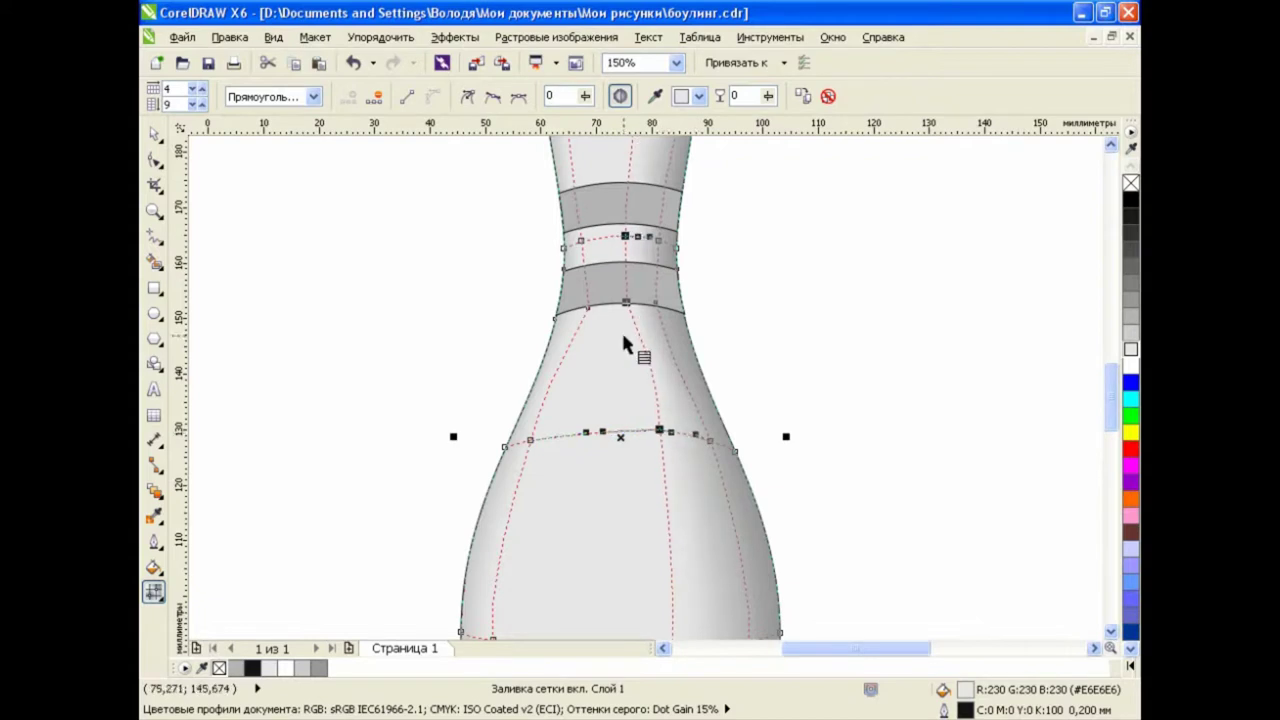
pyautogui.click(773, 318)
pyautogui.moveTo(634, 312)
pyautogui.mouseDown()
pyautogui.moveTo(656, 384)
pyautogui.moveTo(639, 367)
pyautogui.mouseUp()
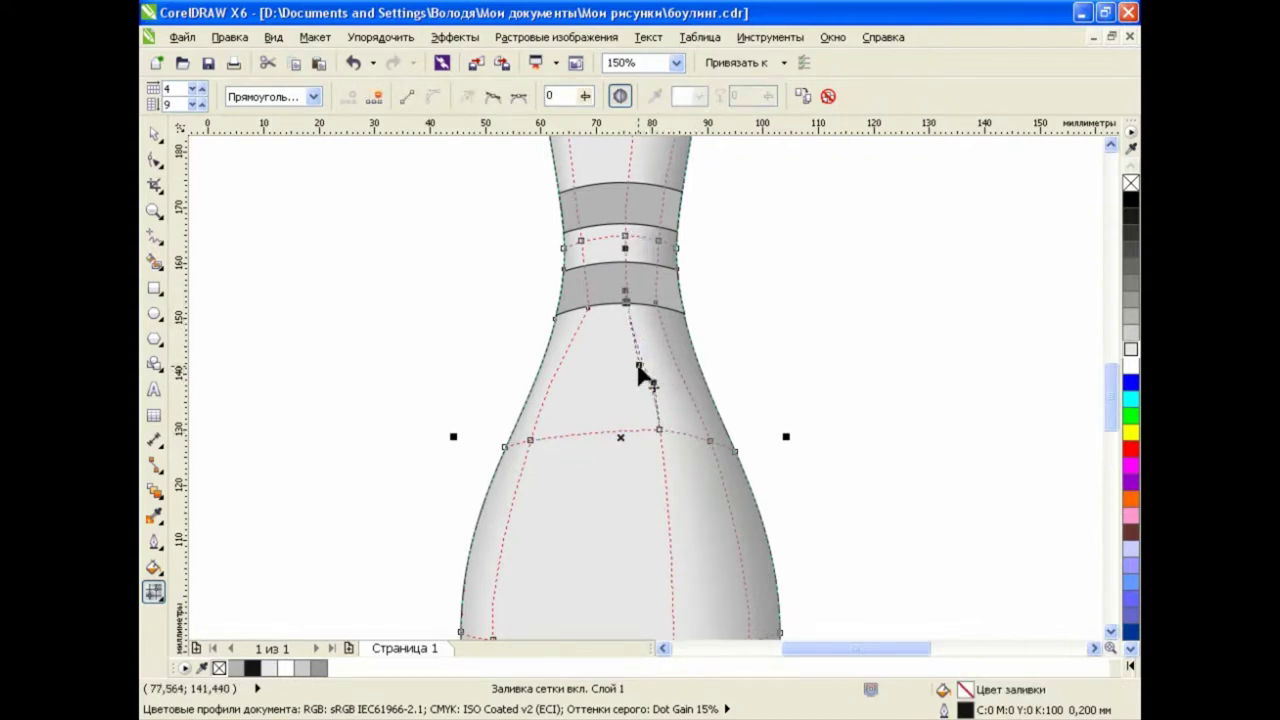
# Exit mesh editing, preview the pin's shading, and reselect the pin
pyautogui.click(153, 133)
pyautogui.click(337, 314)
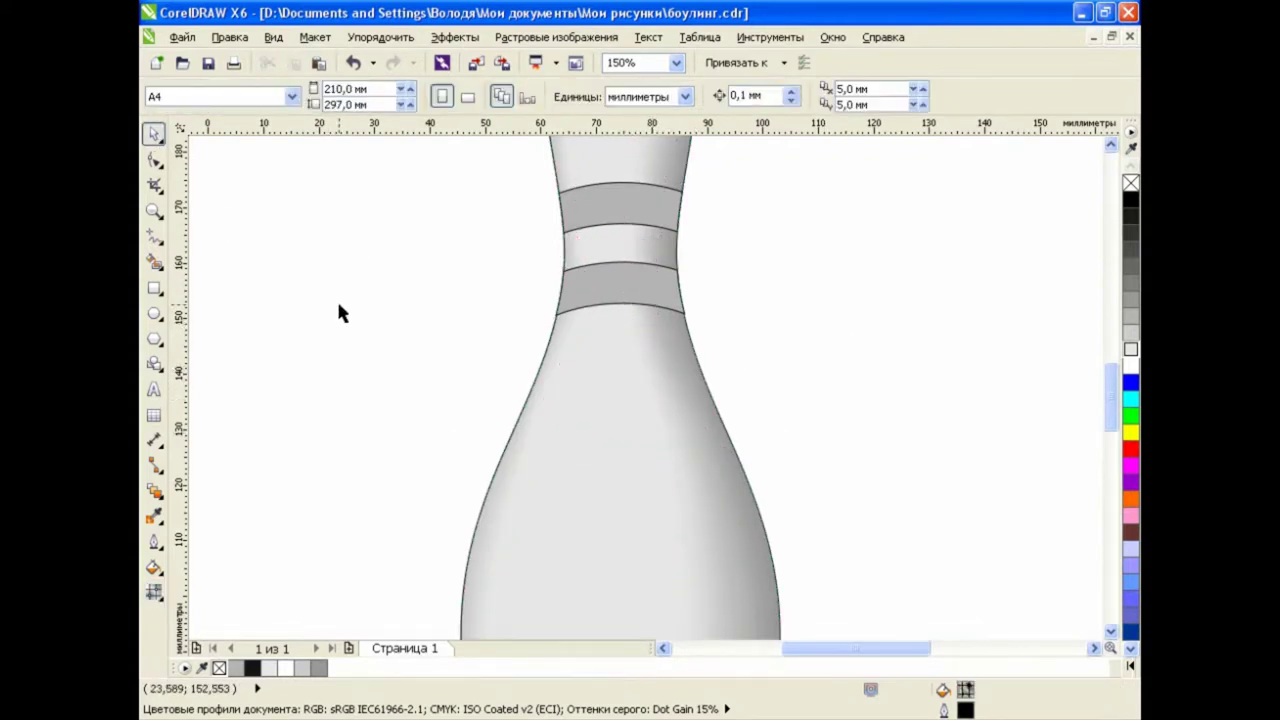
pyautogui.scroll(-2, 790, 480)
pyautogui.moveTo(903, 652); pyautogui.dragTo(929, 652)
pyautogui.moveTo(1110, 447); pyautogui.dragTo(1110, 530)
pyautogui.scroll(2, 623, 409)
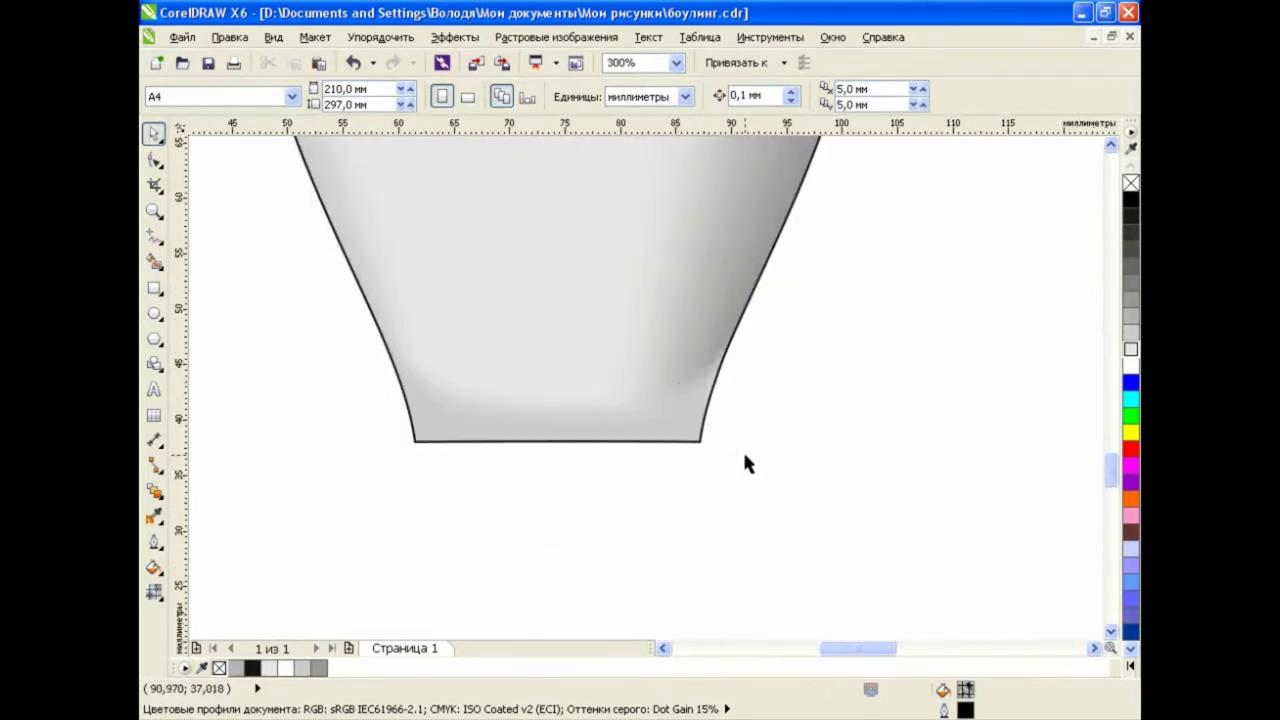
pyautogui.click(683, 403)
# Give the lower-right edge mesh node a light grey and preview the pin
pyautogui.press('m')
pyautogui.scroll(2, 722, 387)
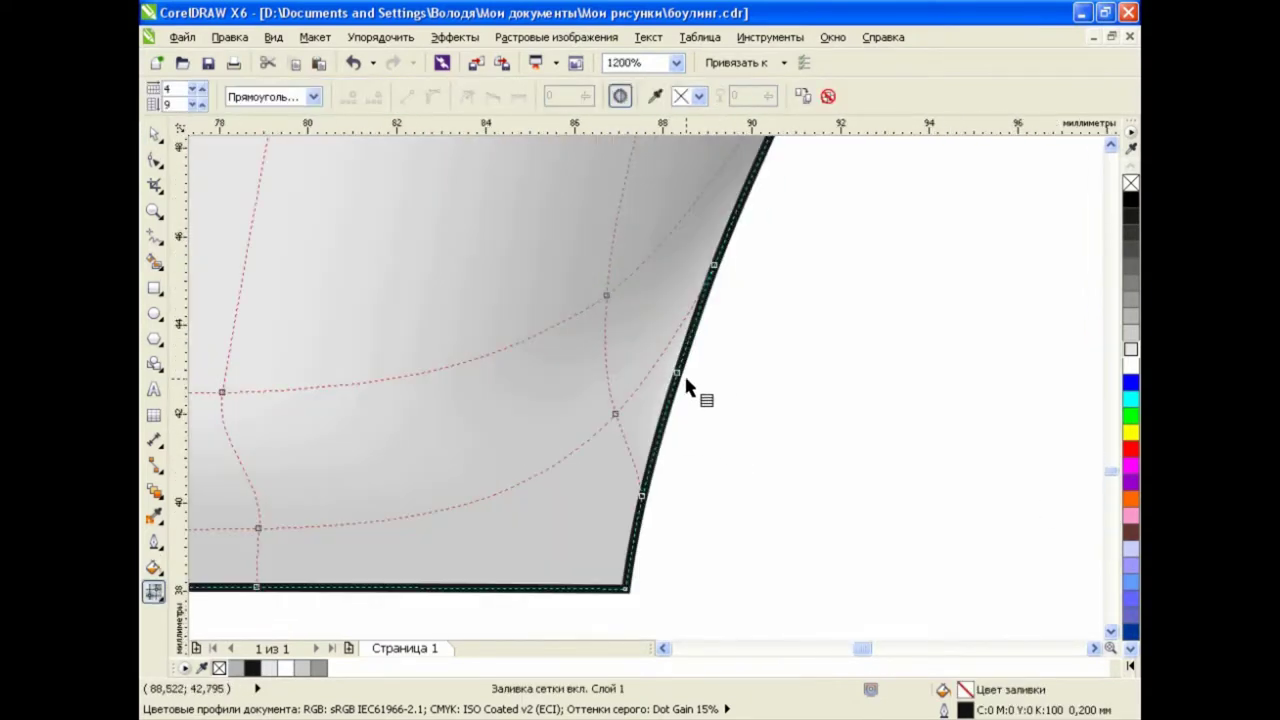
pyautogui.click(677, 373)
pyautogui.click(1133, 360)
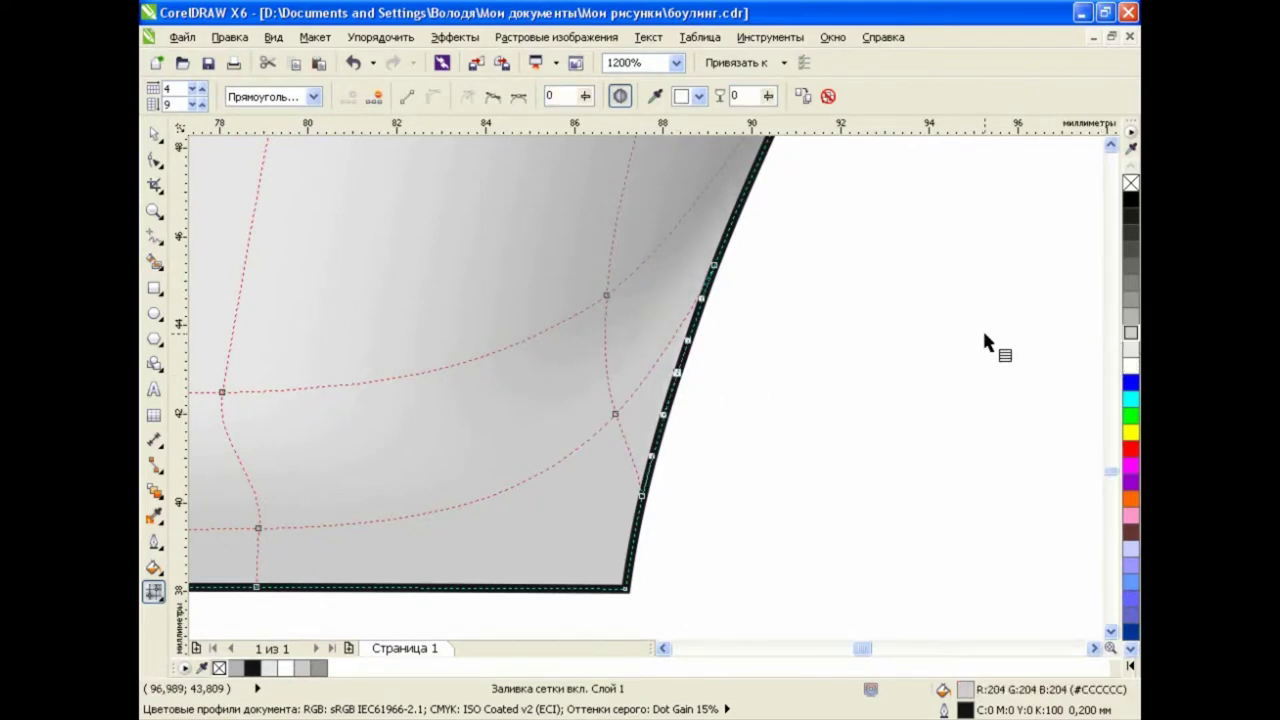
pyautogui.scroll(-1, 985, 335)
pyautogui.press('space')
pyautogui.press('Escape')
pyautogui.scroll(-1, 758, 425)
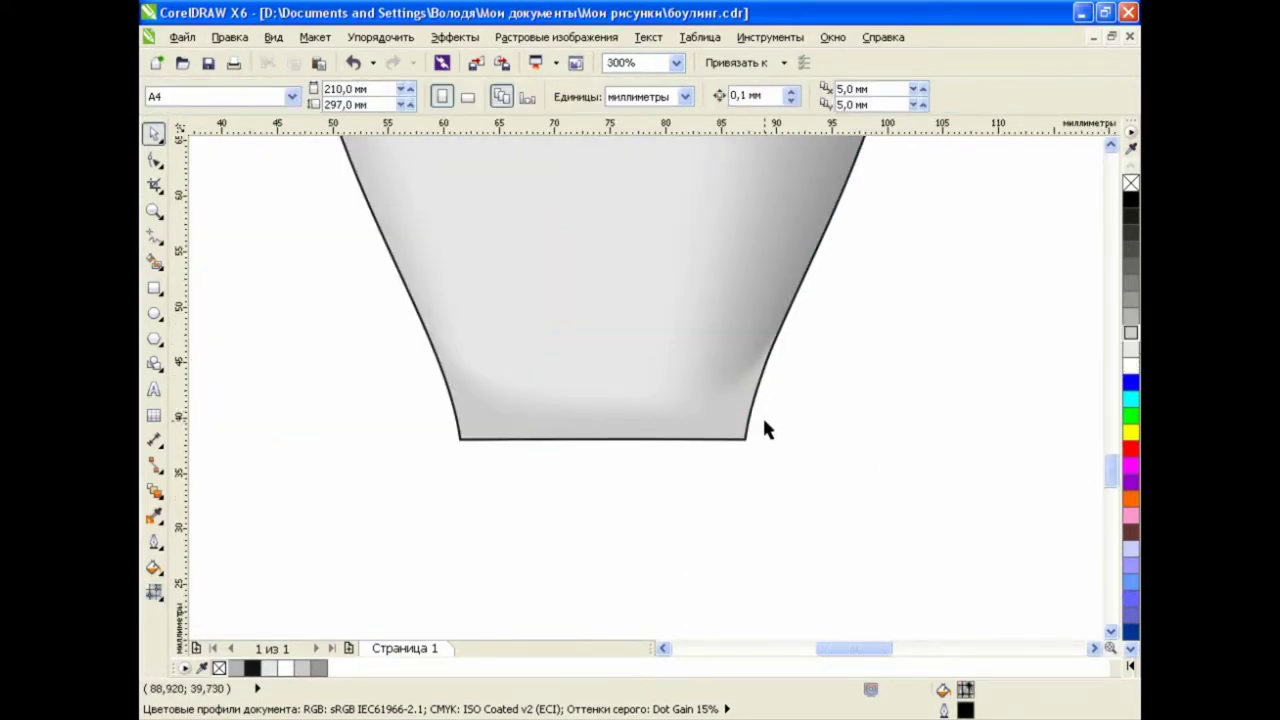
# Darken that lower-right edge node to a deeper grey and inspect the result
pyautogui.click(762, 421)
pyautogui.press('m')
pyautogui.scroll(1, 799, 362)
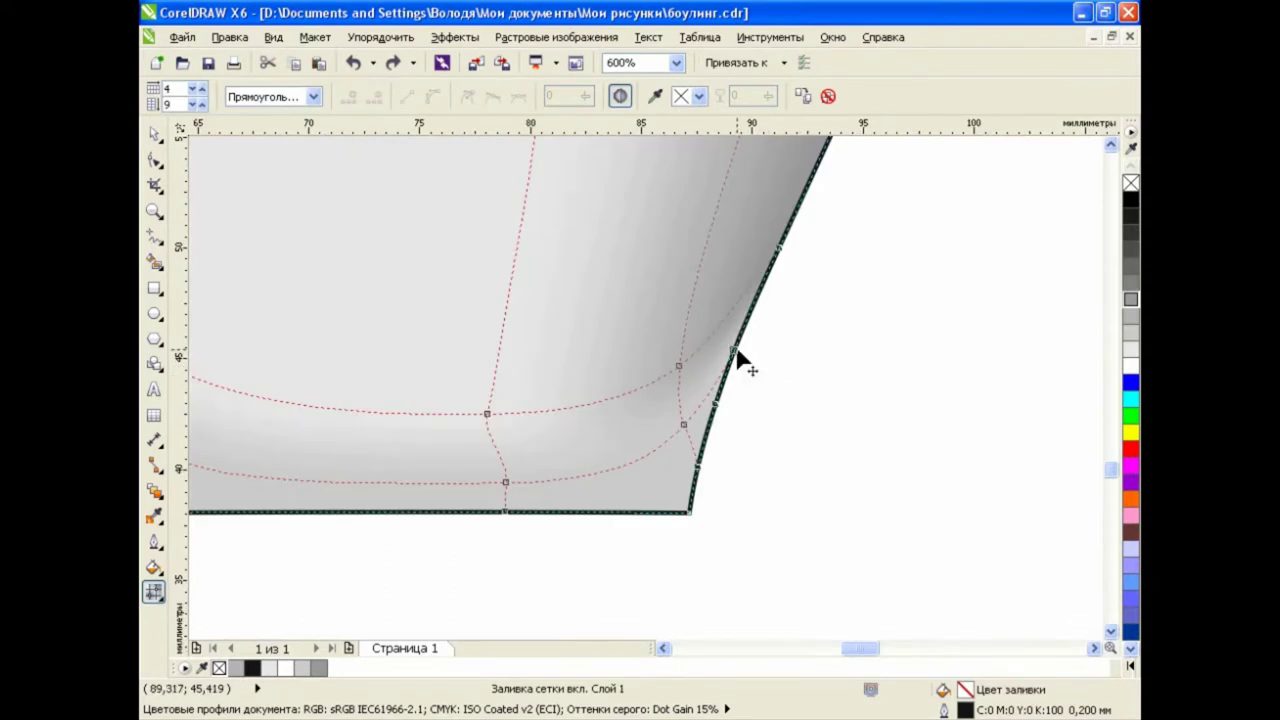
pyautogui.click(734, 351)
pyautogui.click(1132, 301)
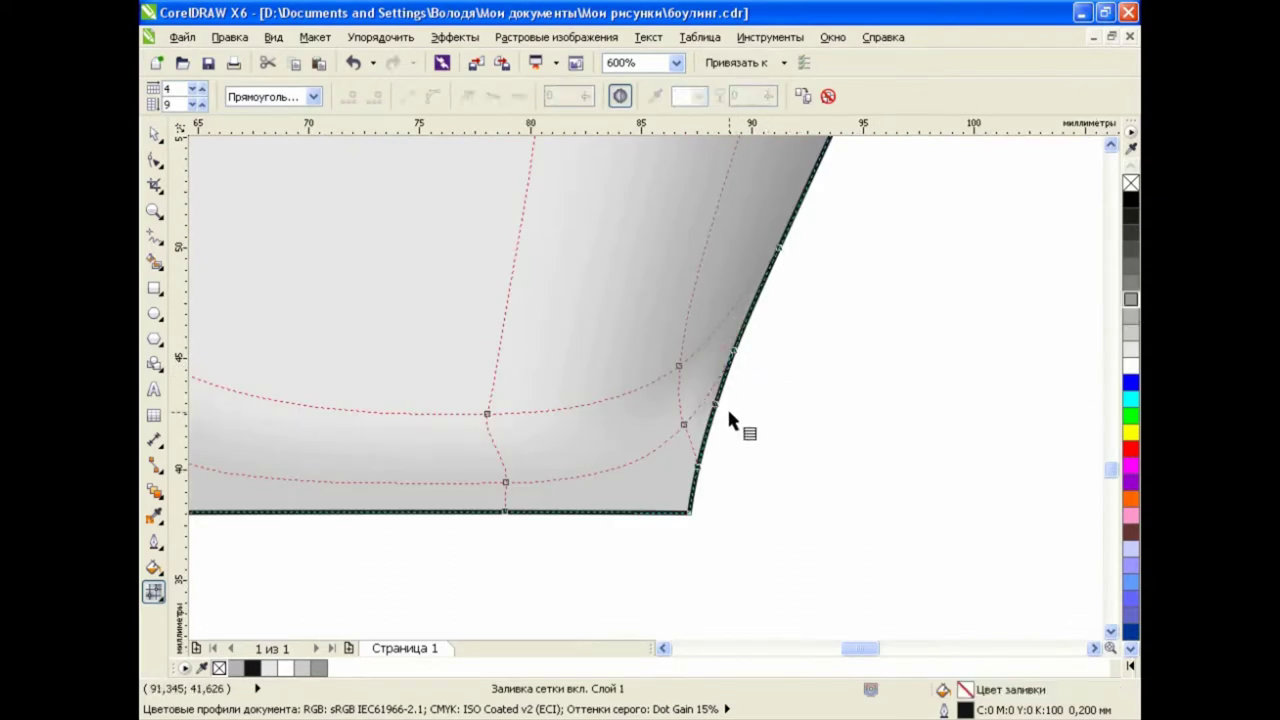
pyautogui.press('space')
pyautogui.press('Escape')
pyautogui.scroll(-1, 729, 370)
pyautogui.scroll(-1, 760, 390)
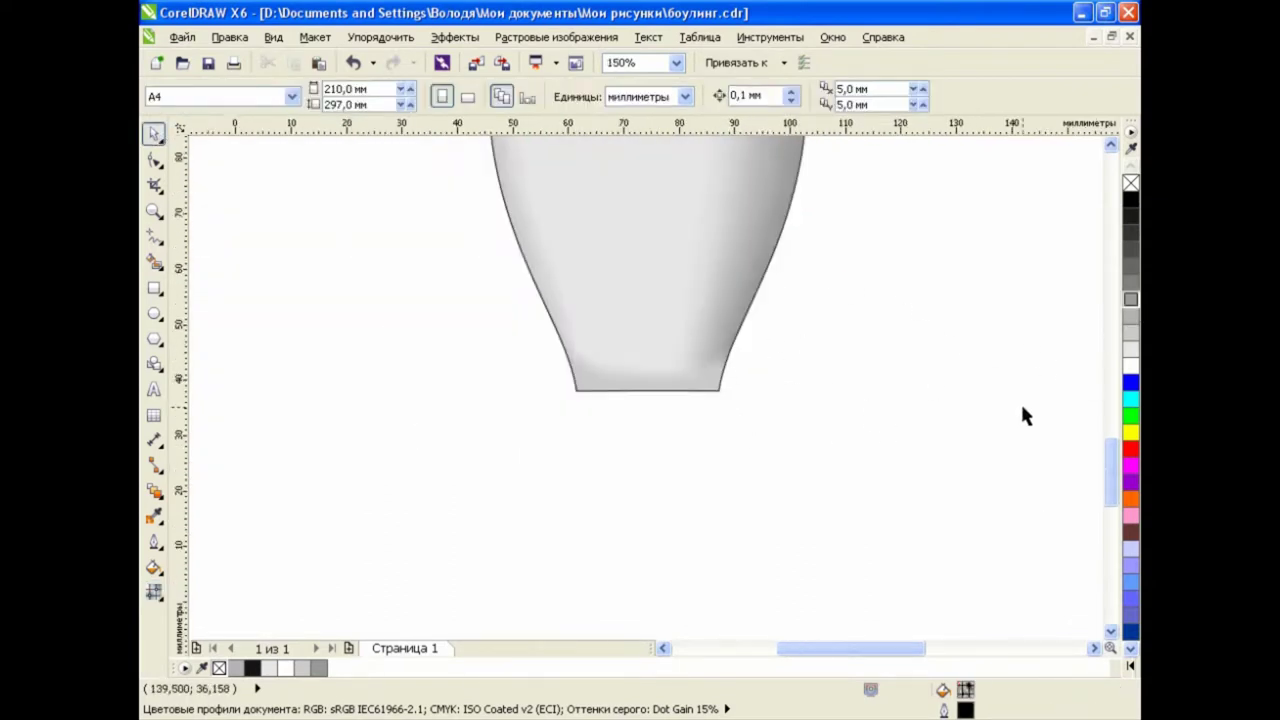
pyautogui.scroll(2, 1023, 414)
pyautogui.scroll(-1, 700, 290)
pyautogui.scroll(-1, 714, 190)
pyautogui.scroll(1, 714, 190)
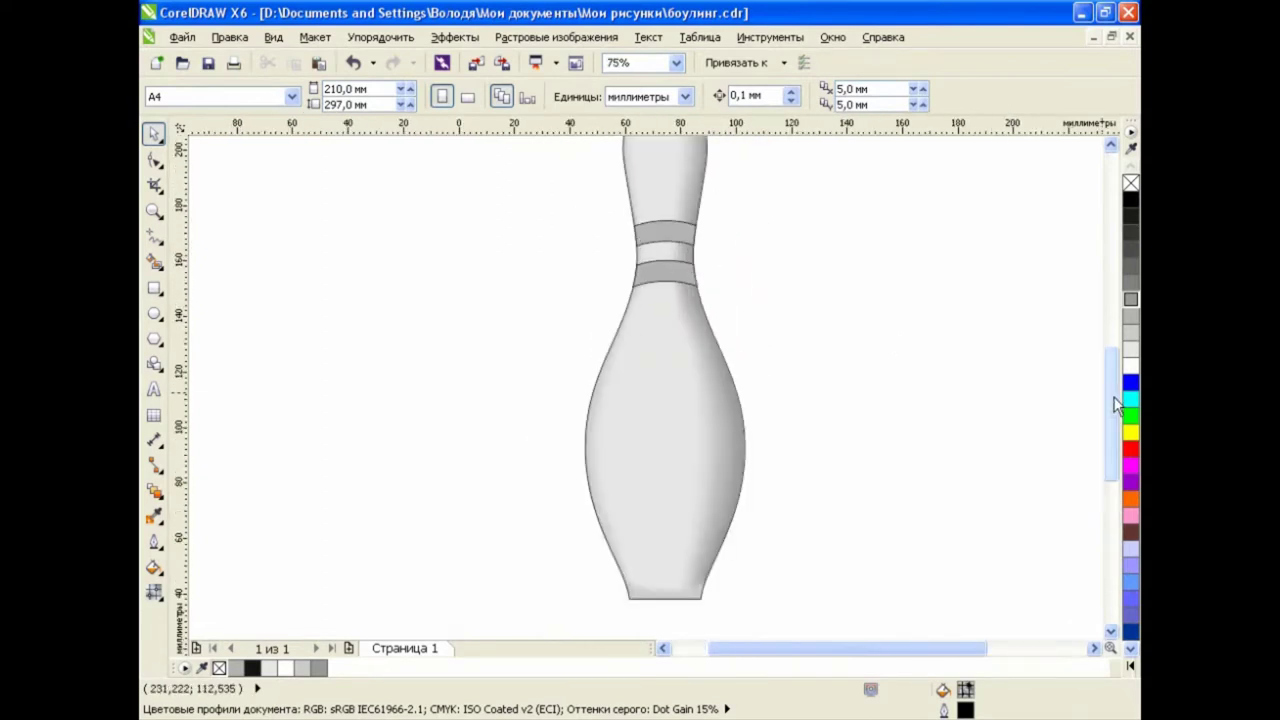
pyautogui.scroll(2, 711, 240)
pyautogui.scroll(2, 710, 240)
pyautogui.scroll(-1, 676, 376)
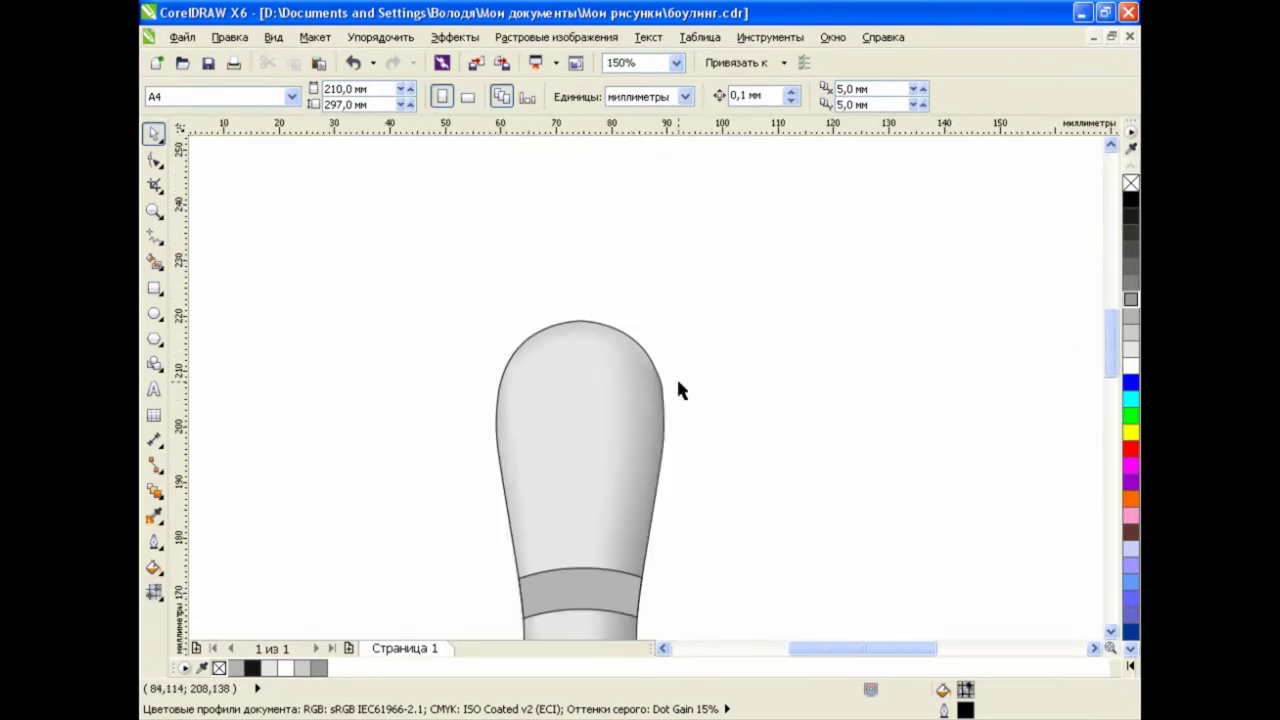
pyautogui.scroll(-2, 1099, 375)
pyautogui.scroll(-1, 768, 615)
pyautogui.hscroll(-1, 770, 644)
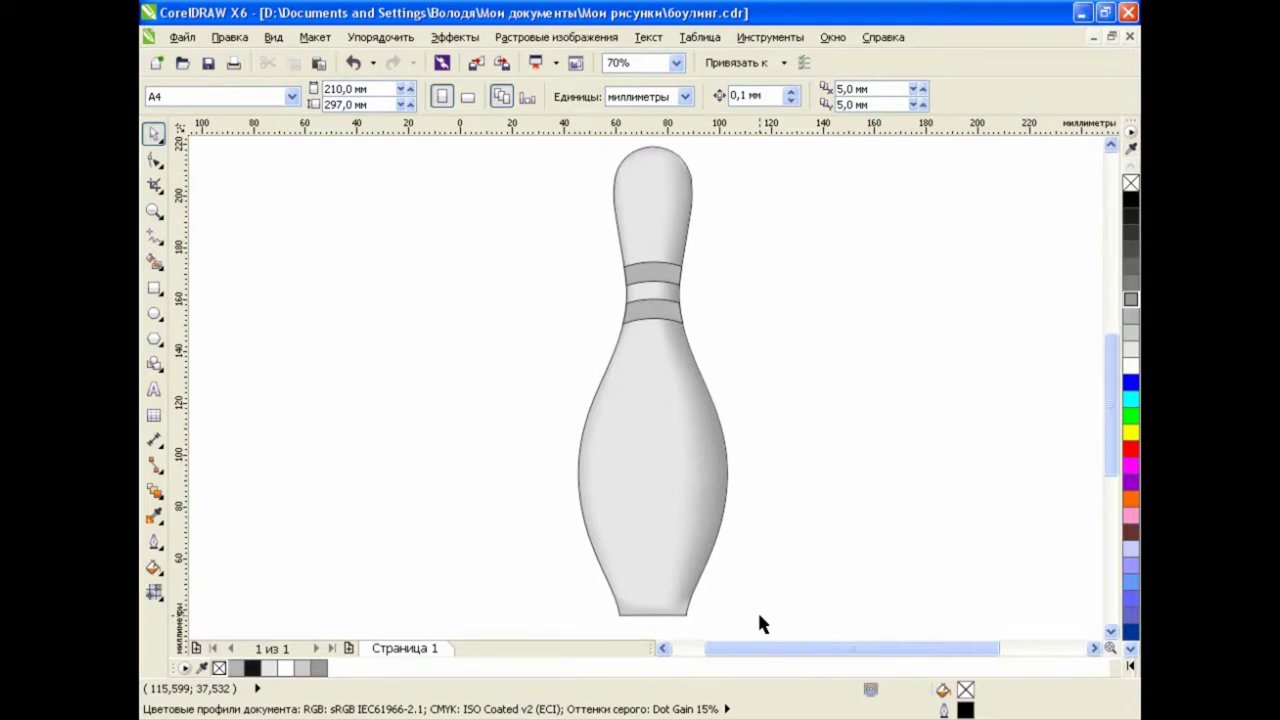
# Marquee-select the pin's bottom mesh nodes and darken them to grey 999999
pyautogui.click(630, 608)
pyautogui.scroll(-3, 1098, 500)
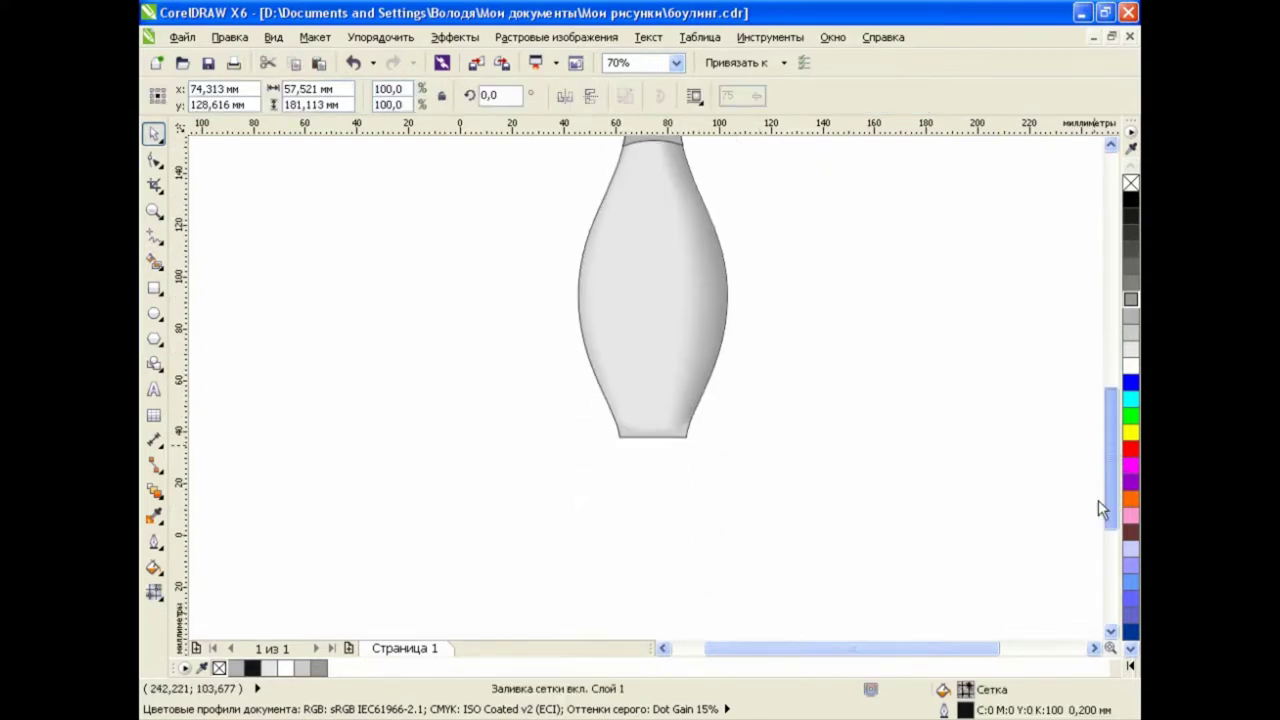
pyautogui.scroll(2, 1098, 500)
pyautogui.scroll(3, 1101, 471)
pyautogui.press('m')
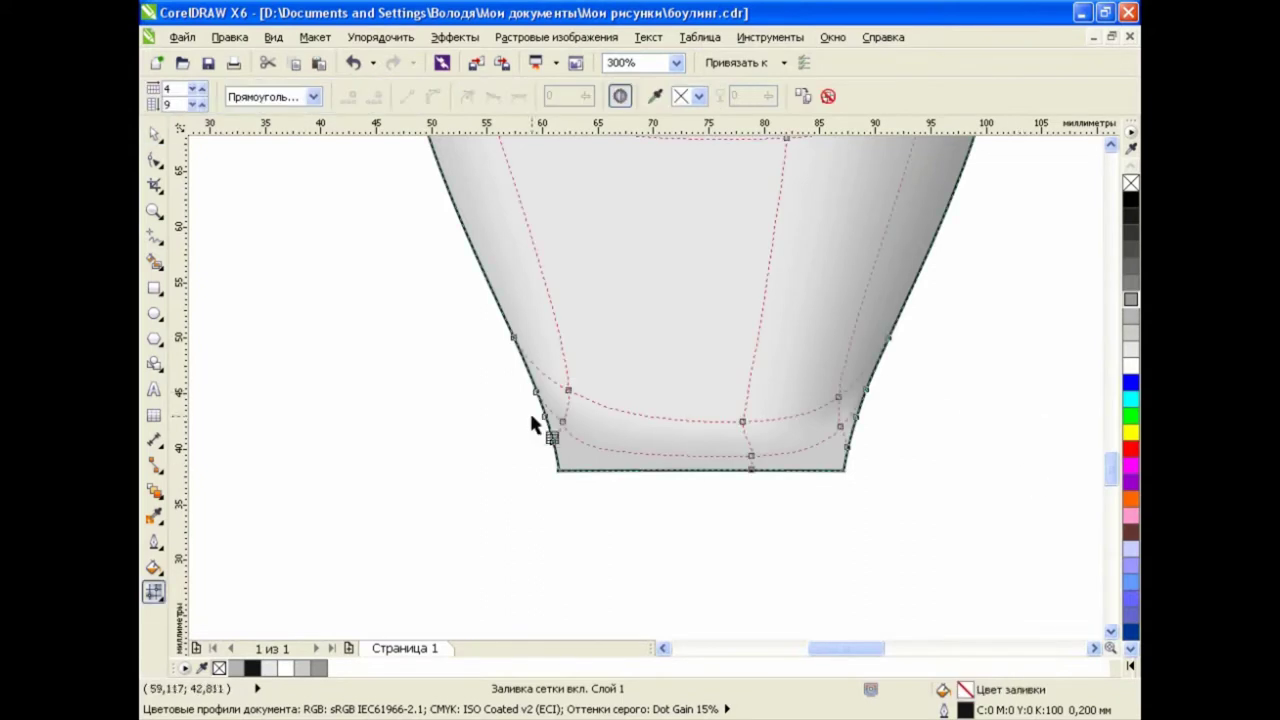
pyautogui.moveTo(551, 448); pyautogui.dragTo(561, 474)
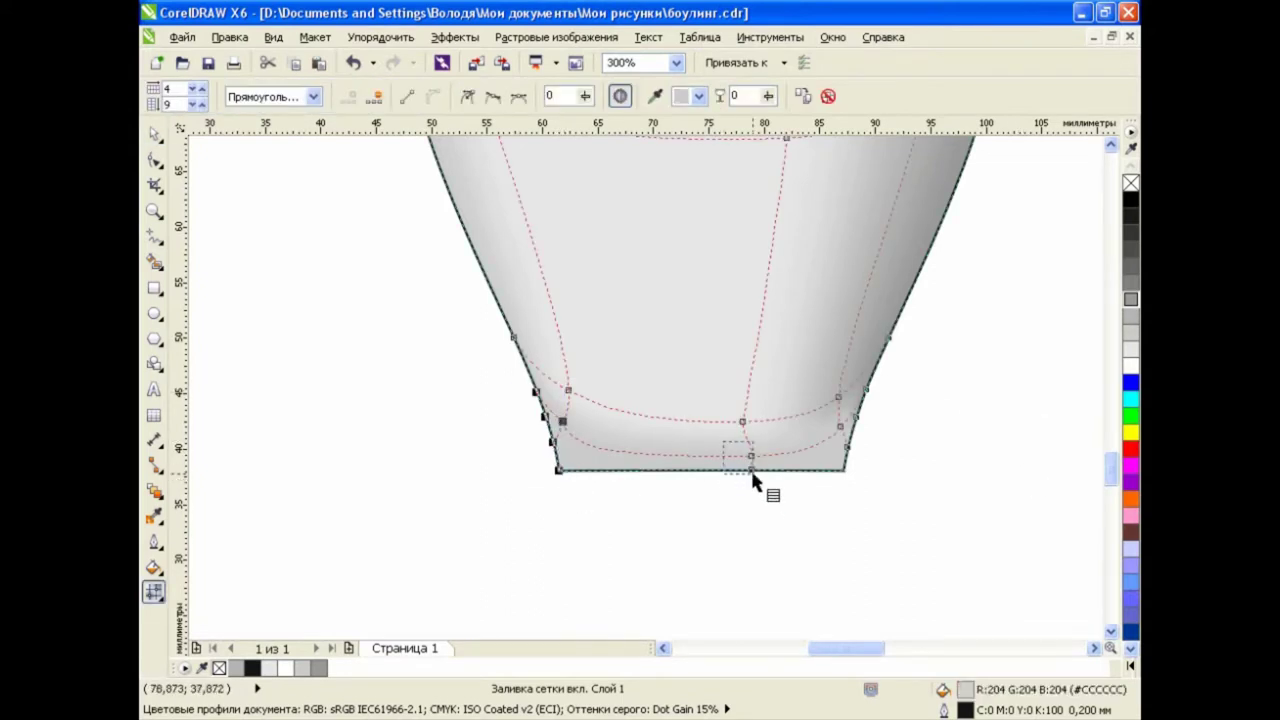
pyautogui.keyDown('shift'); pyautogui.moveTo(722, 434); pyautogui.dragTo(765, 485); pyautogui.keyUp('shift')
pyautogui.keyDown('shift'); pyautogui.moveTo(878, 418); pyautogui.dragTo(832, 482); pyautogui.keyUp('shift')
pyautogui.click(1129, 300)
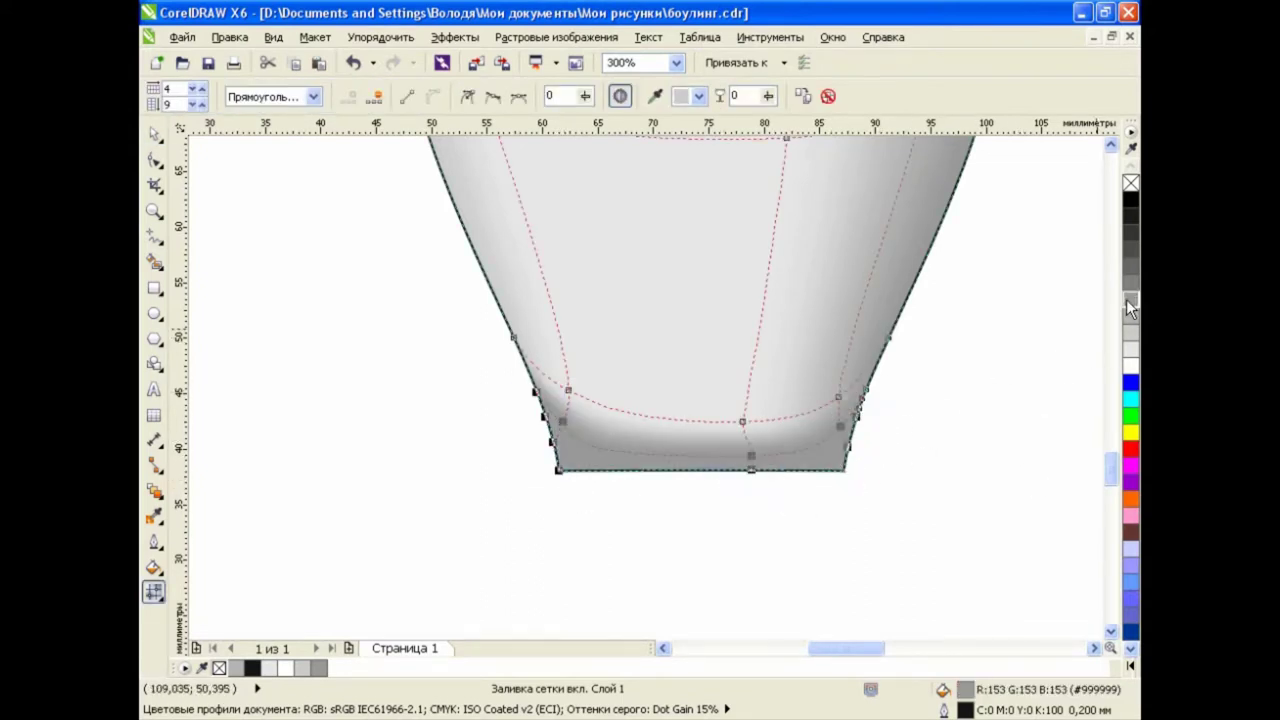
pyautogui.press('space')
# Clear the selection and preview the darker base shading
pyautogui.click(427, 344)
pyautogui.scroll(-1, 427, 344)
pyautogui.scroll(-1, 427, 344)
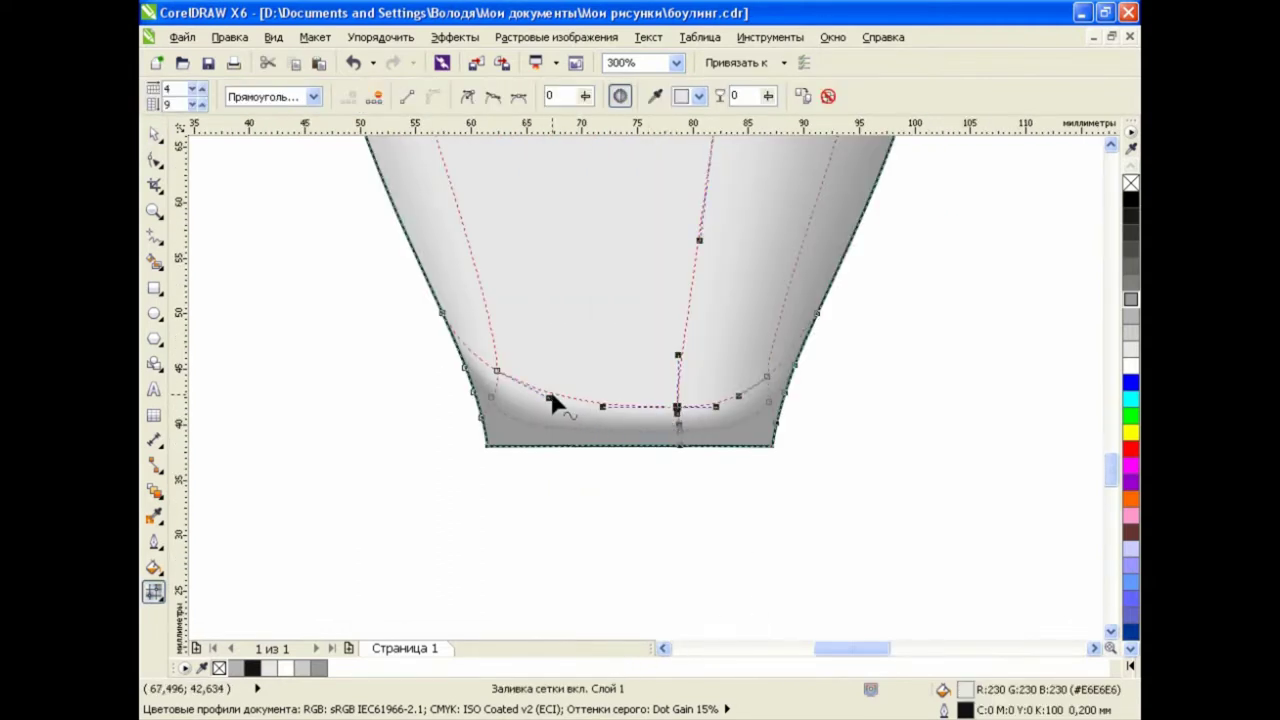
pyautogui.press('space')
pyautogui.click(597, 542)
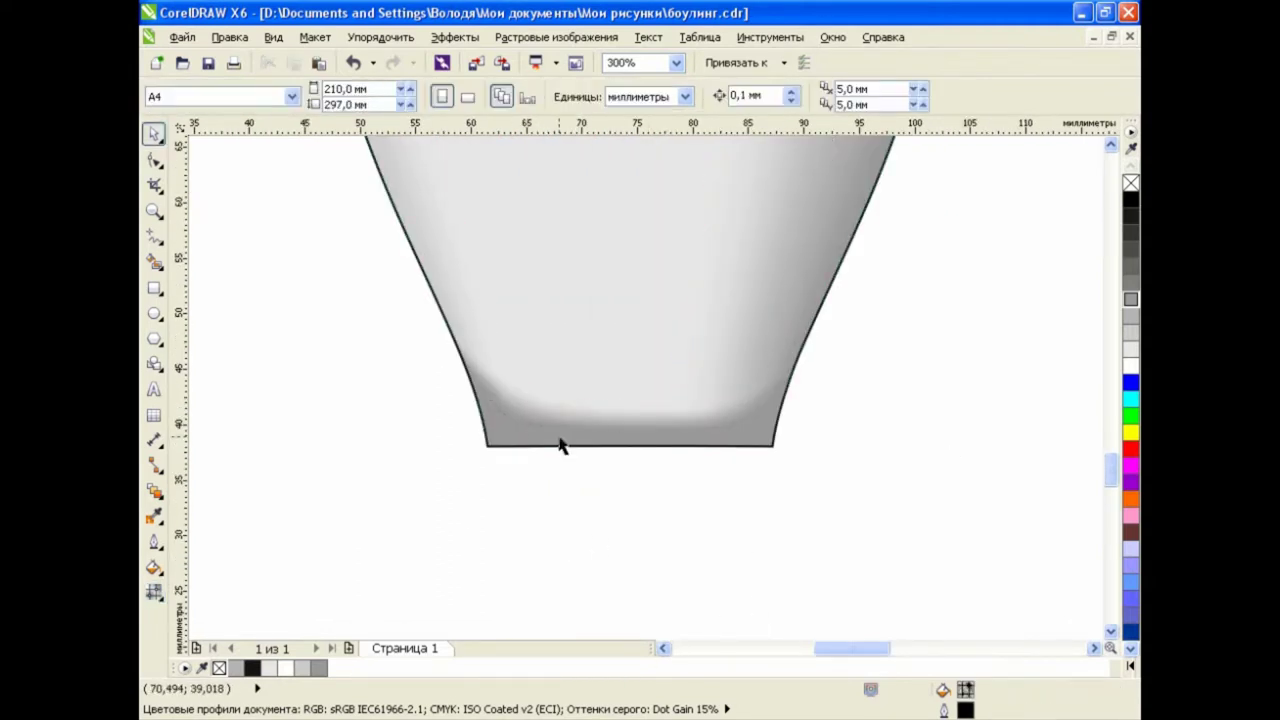
# Nudge the base's lower-left mesh node down to round the shadow curve
pyautogui.click(560, 446)
pyautogui.press('space')
pyautogui.click(492, 371)
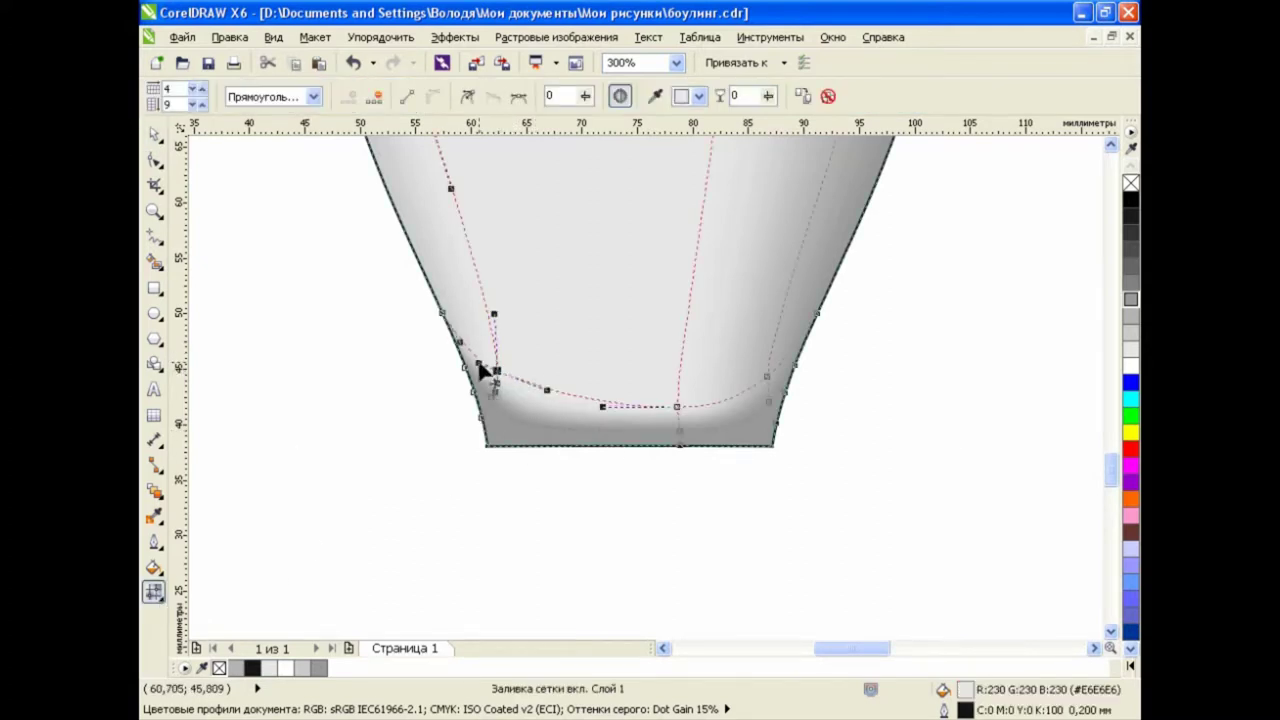
pyautogui.moveTo(496, 371); pyautogui.dragTo(497, 376)
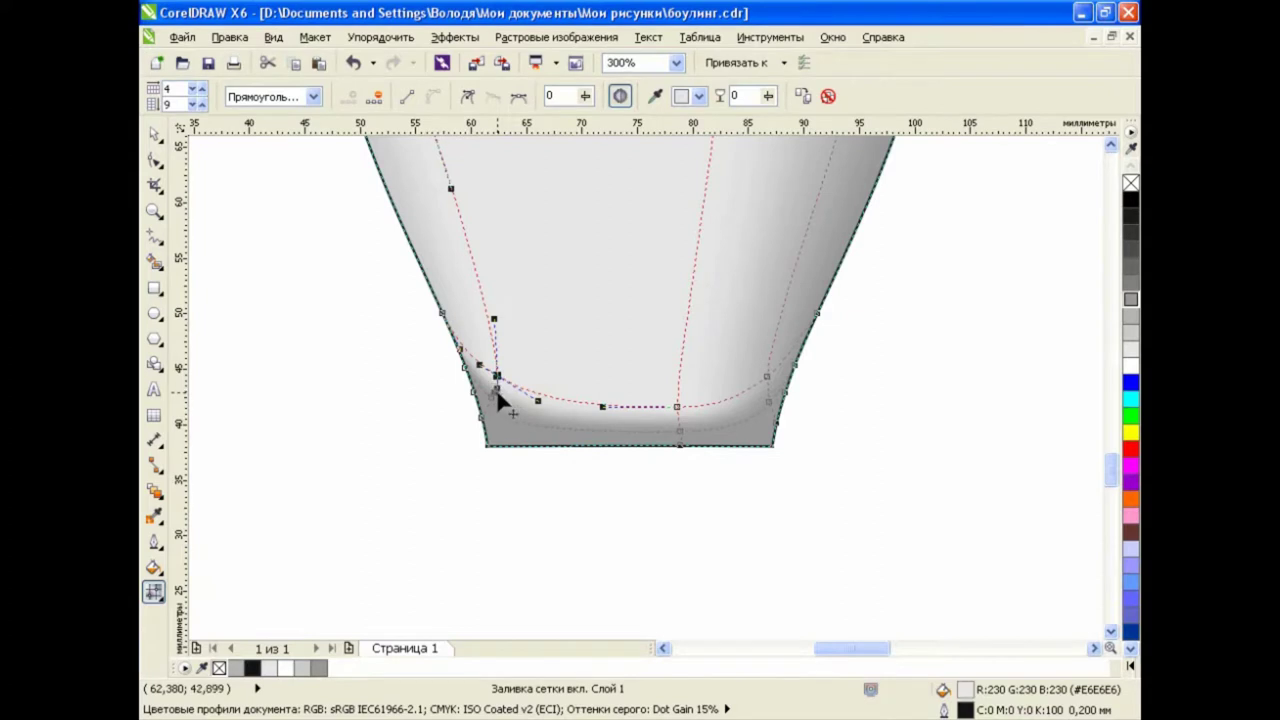
pyautogui.press('space')
pyautogui.click(587, 540)
pyautogui.press('F3')
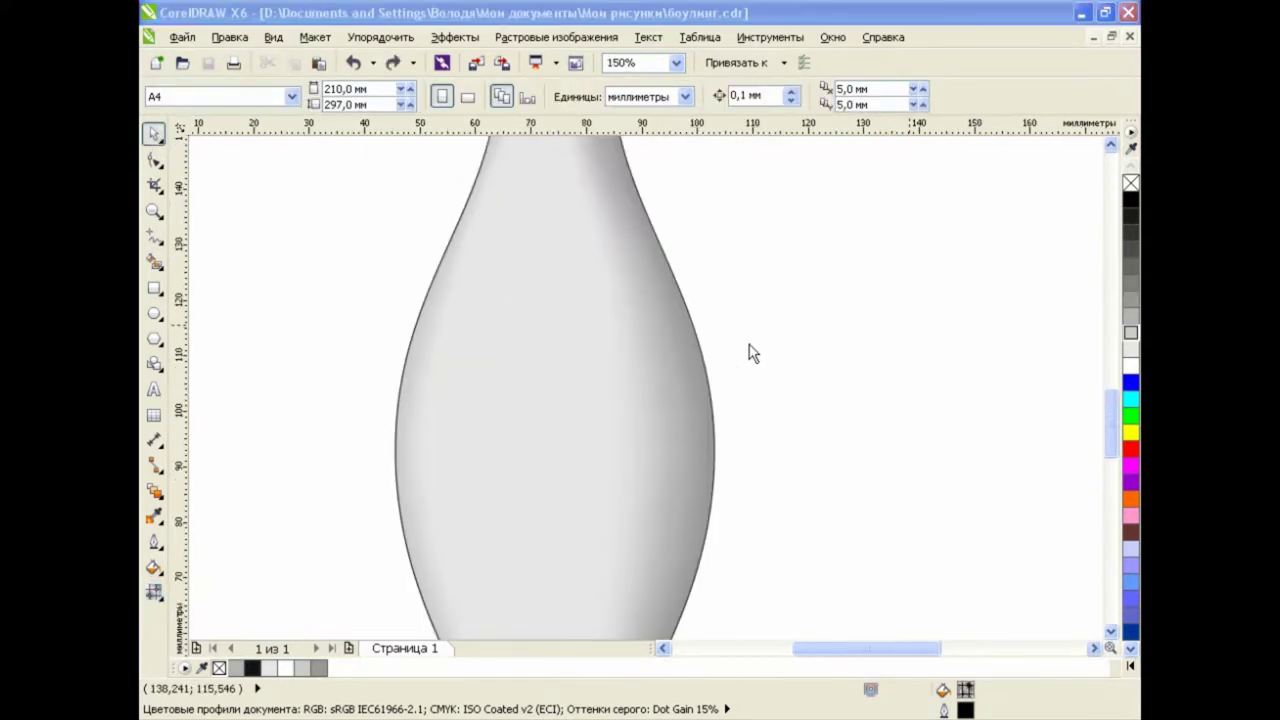
# Give the pin's right-edge mesh nodes a light colour, then leave mesh editing and view the whole pin
pyautogui.click(154, 592)
pyautogui.scroll(-3, 600, 450)
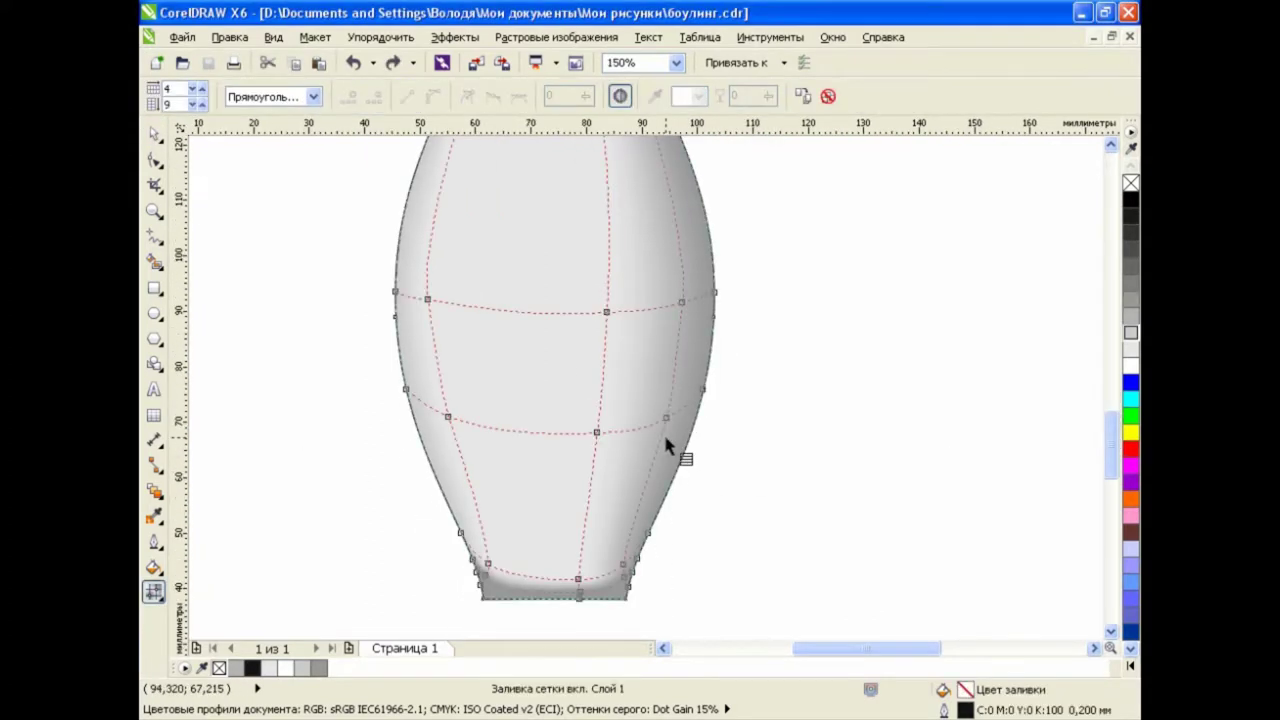
pyautogui.click(647, 537)
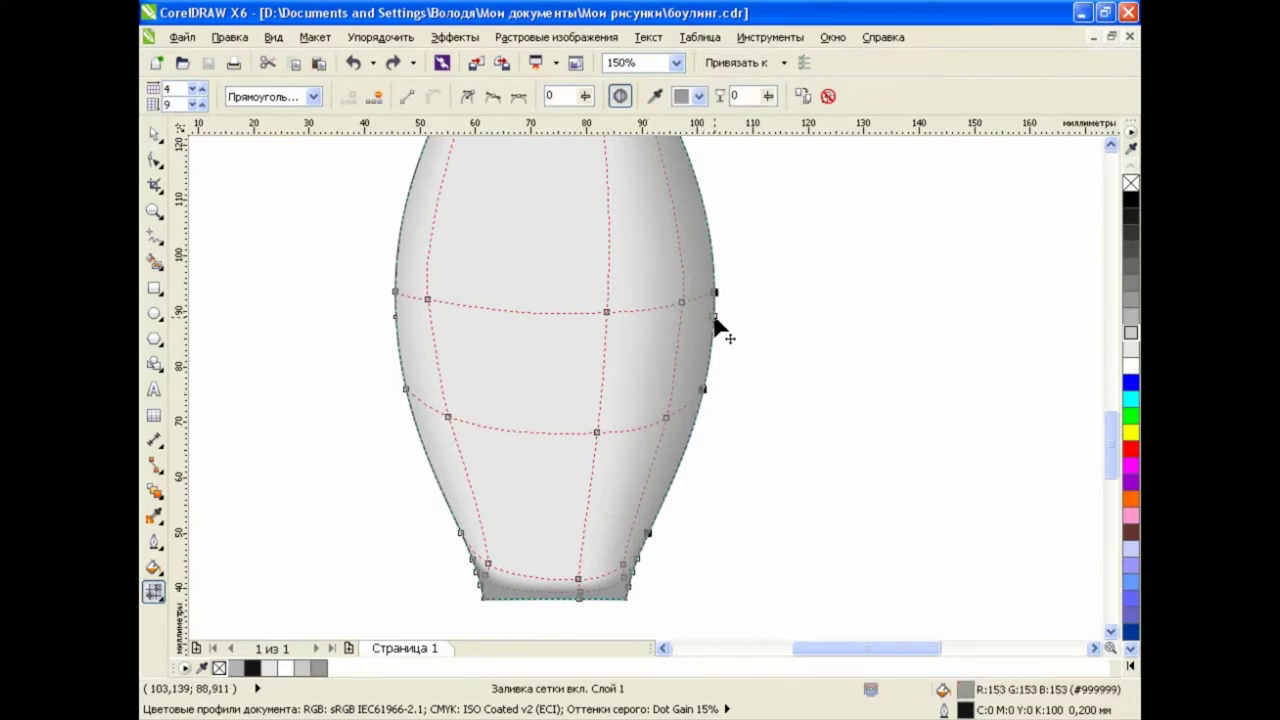
pyautogui.moveTo(1107, 435); pyautogui.dragTo(1099, 401)
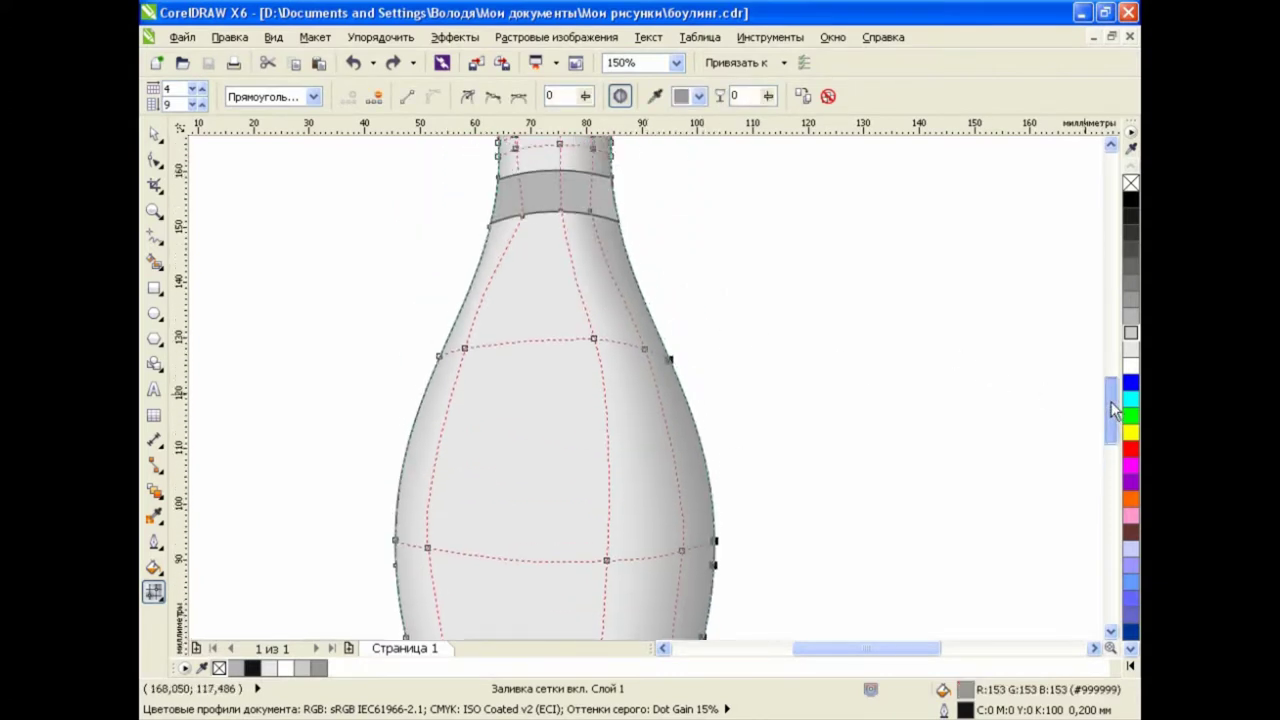
pyautogui.scroll(3, 650, 355)
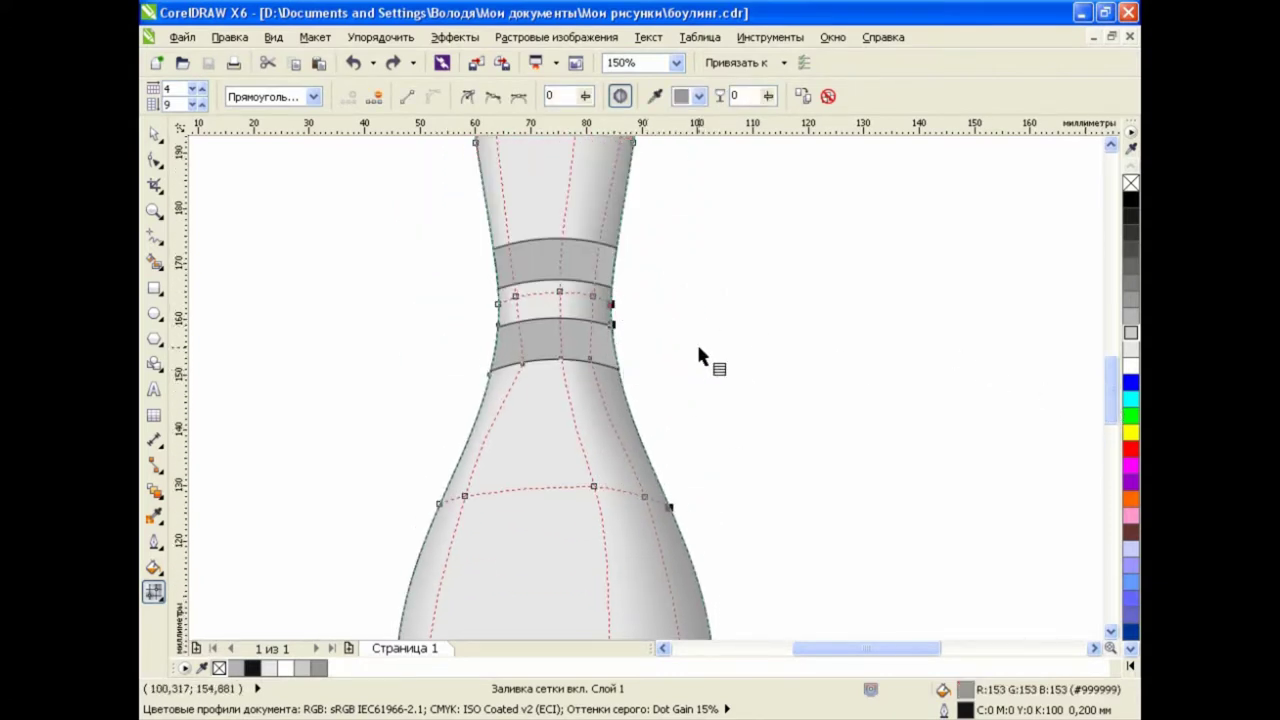
pyautogui.scroll(2, 951, 357)
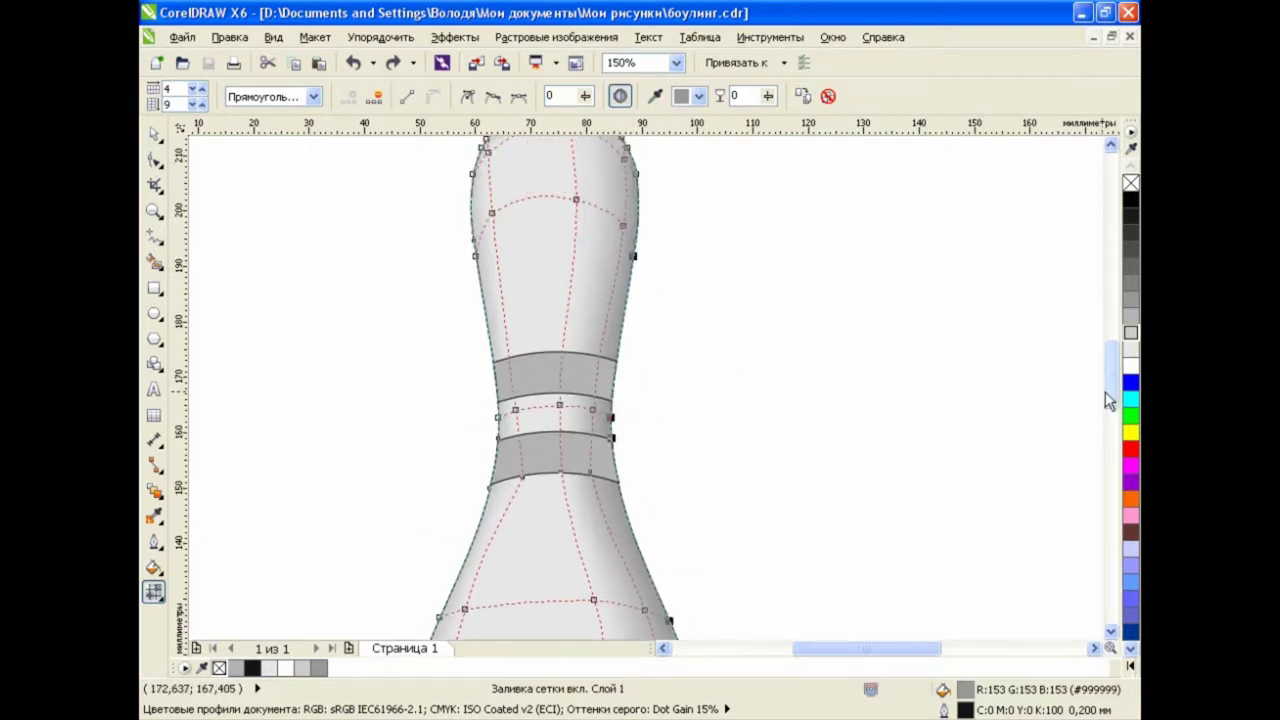
pyautogui.scroll(1, 643, 234)
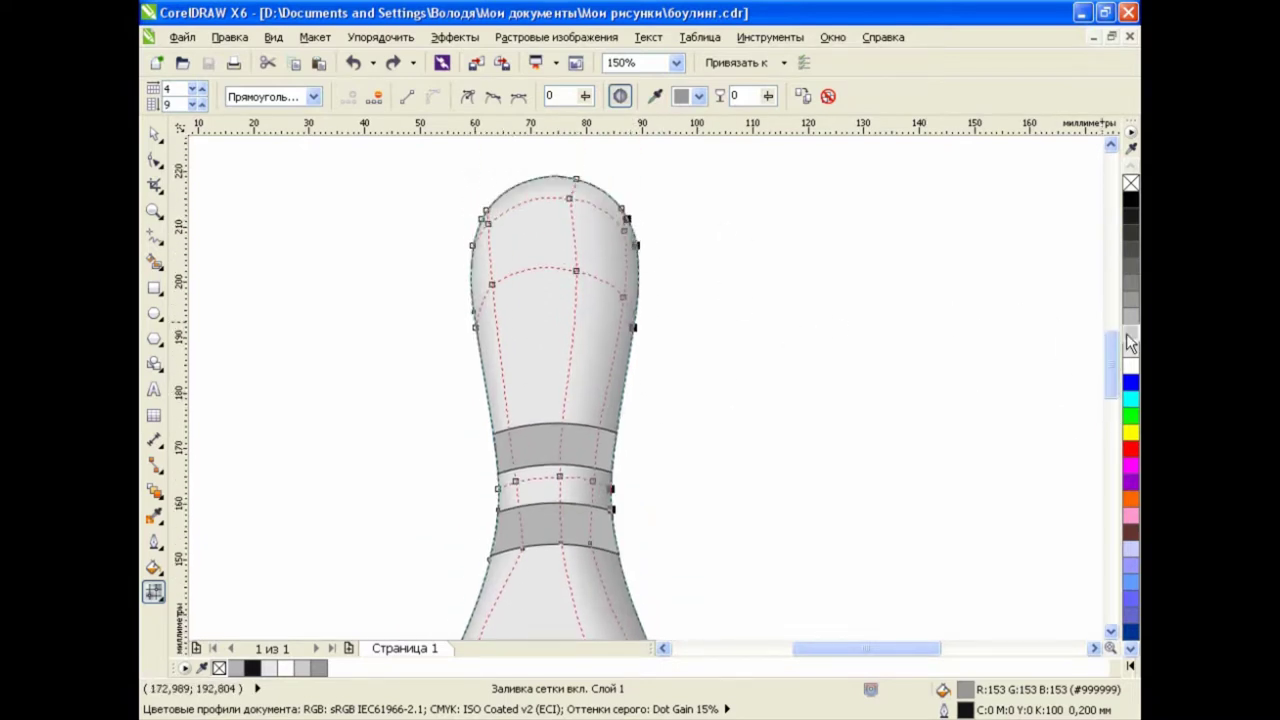
pyautogui.click(1130, 343)
pyautogui.click(153, 133)
pyautogui.press('F3')
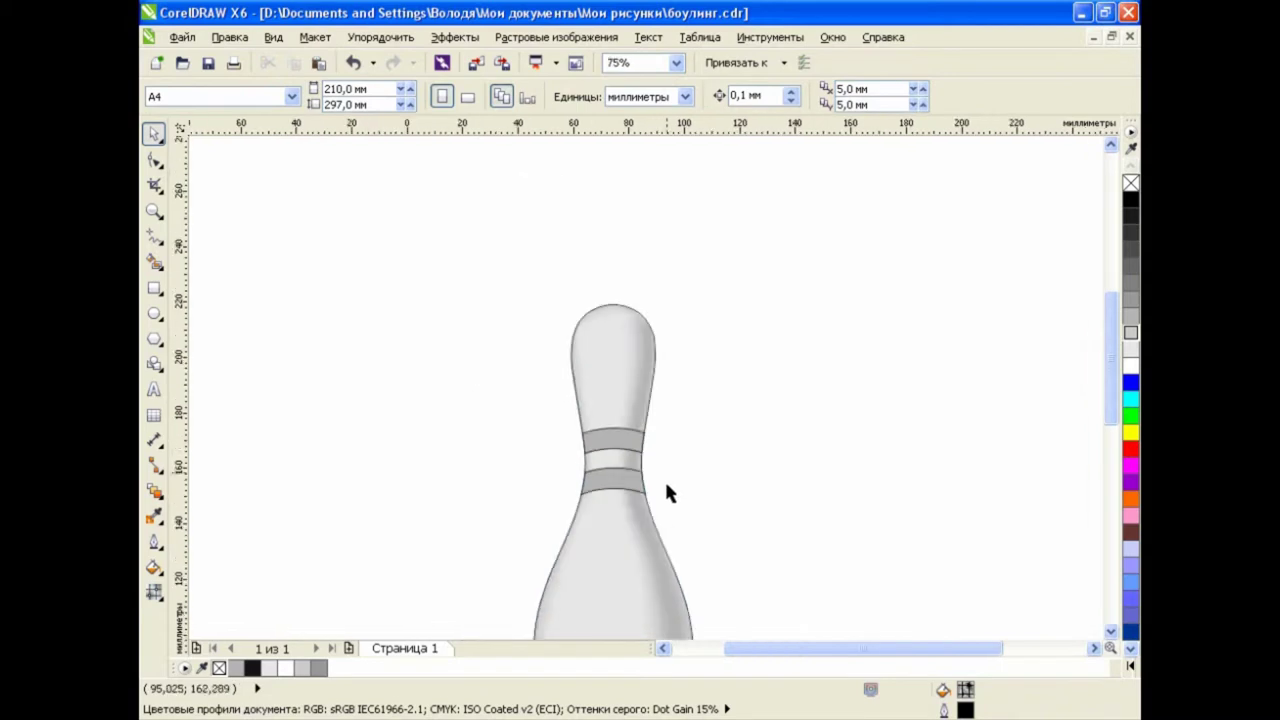
pyautogui.scroll(-3, 700, 450)
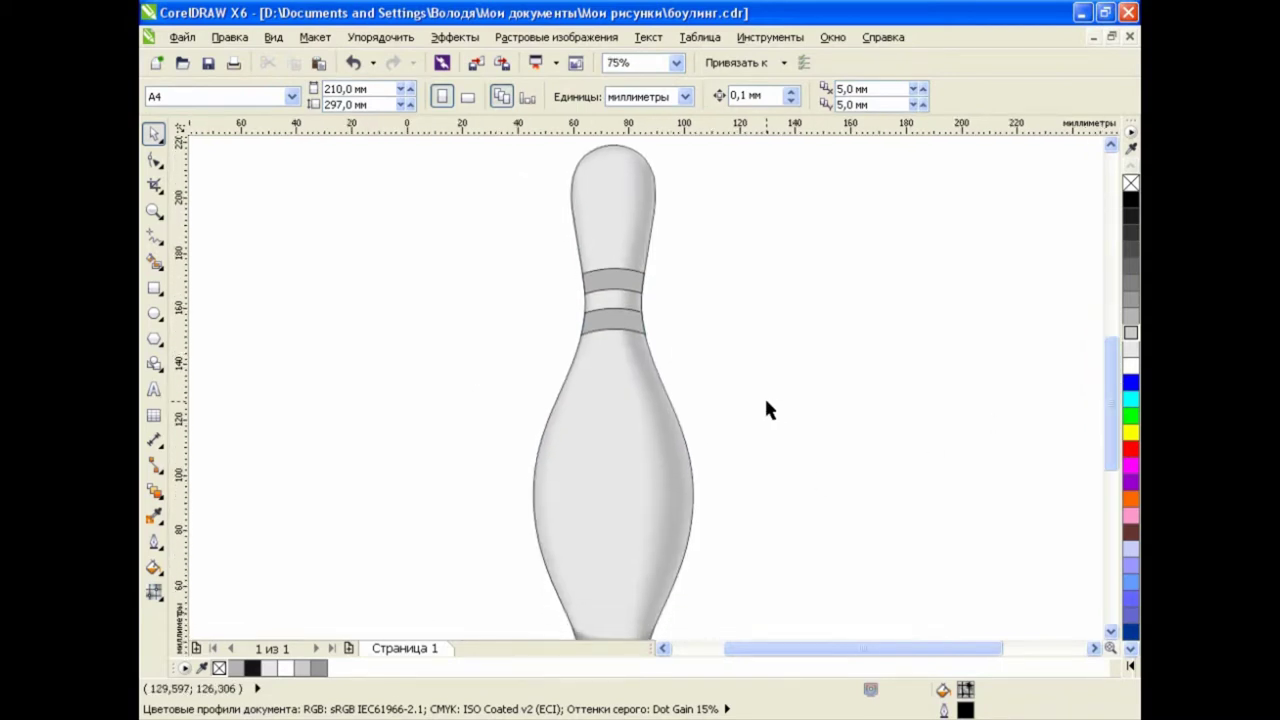
# Select both grey neck stripes and fill them red
pyautogui.click(634, 284)
pyautogui.keyDown('shift'); pyautogui.click(628, 322); pyautogui.keyUp('shift')
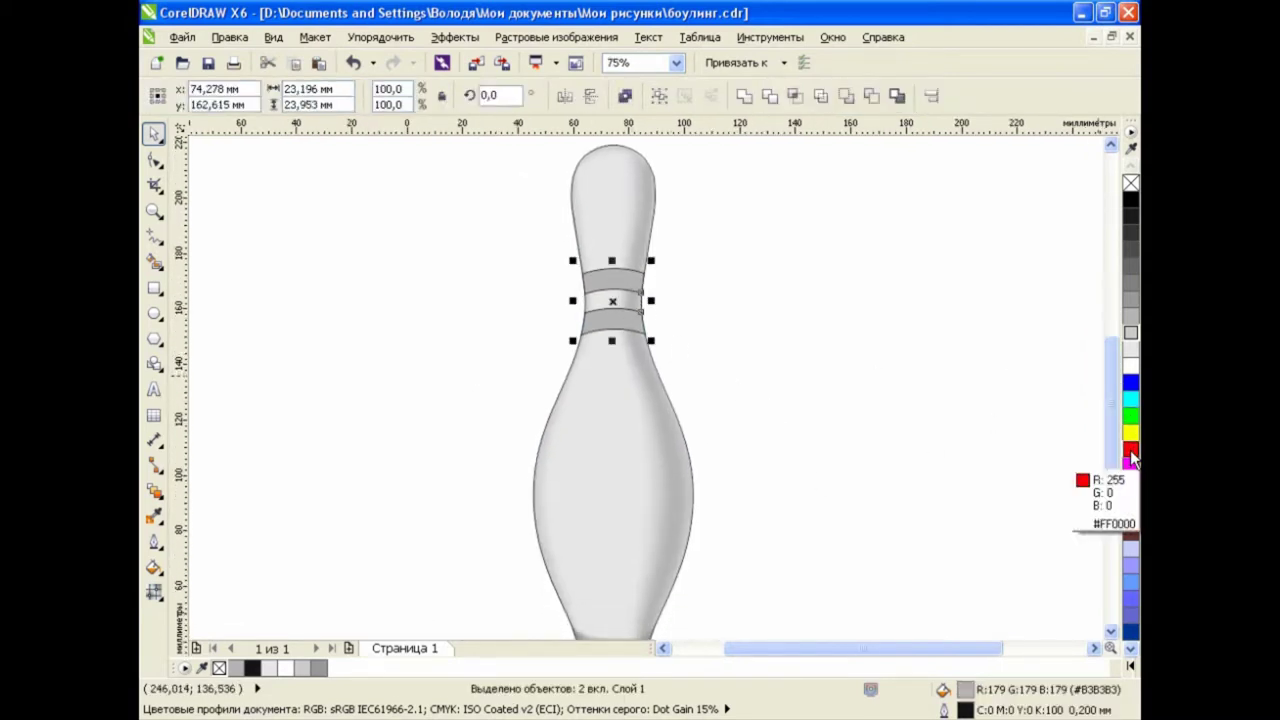
pyautogui.click(1130, 450)
# Set a custom linear fountain fill for the stripes, adding a colour stop at 81%
pyautogui.click(154, 567)
pyautogui.click(257, 589)
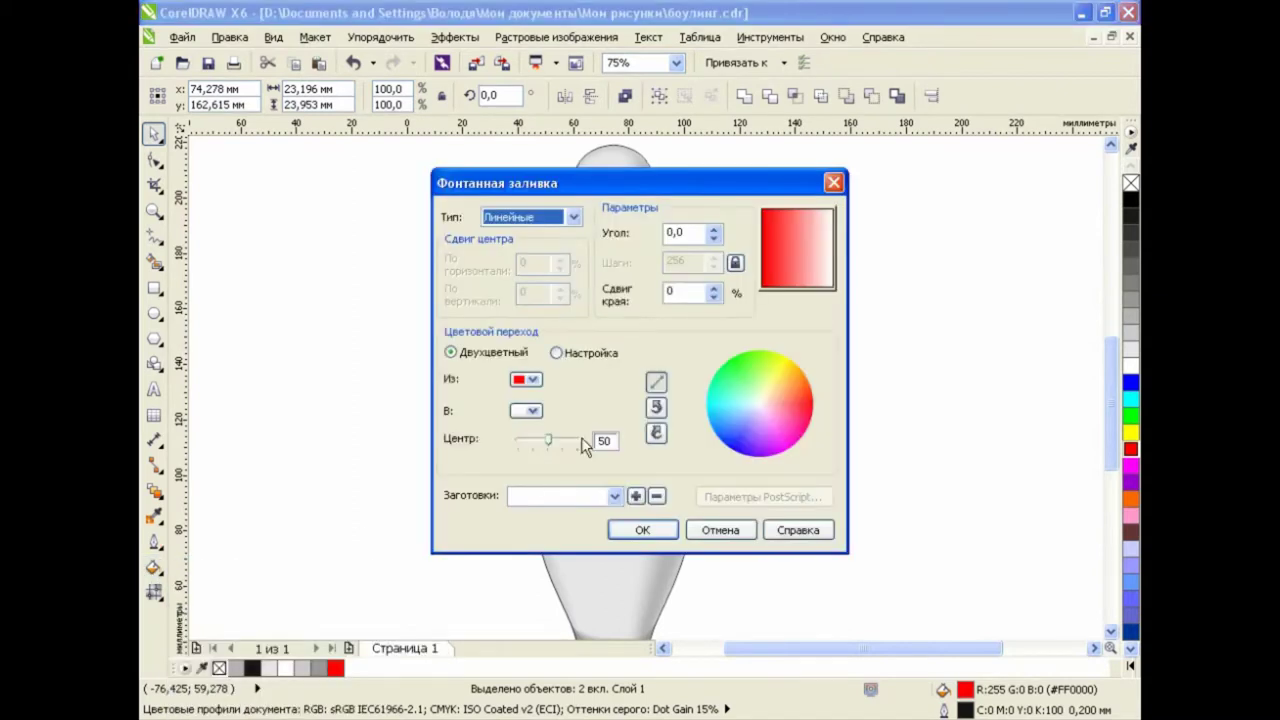
pyautogui.click(556, 352)
pyautogui.click(677, 409)
pyautogui.click(712, 384)
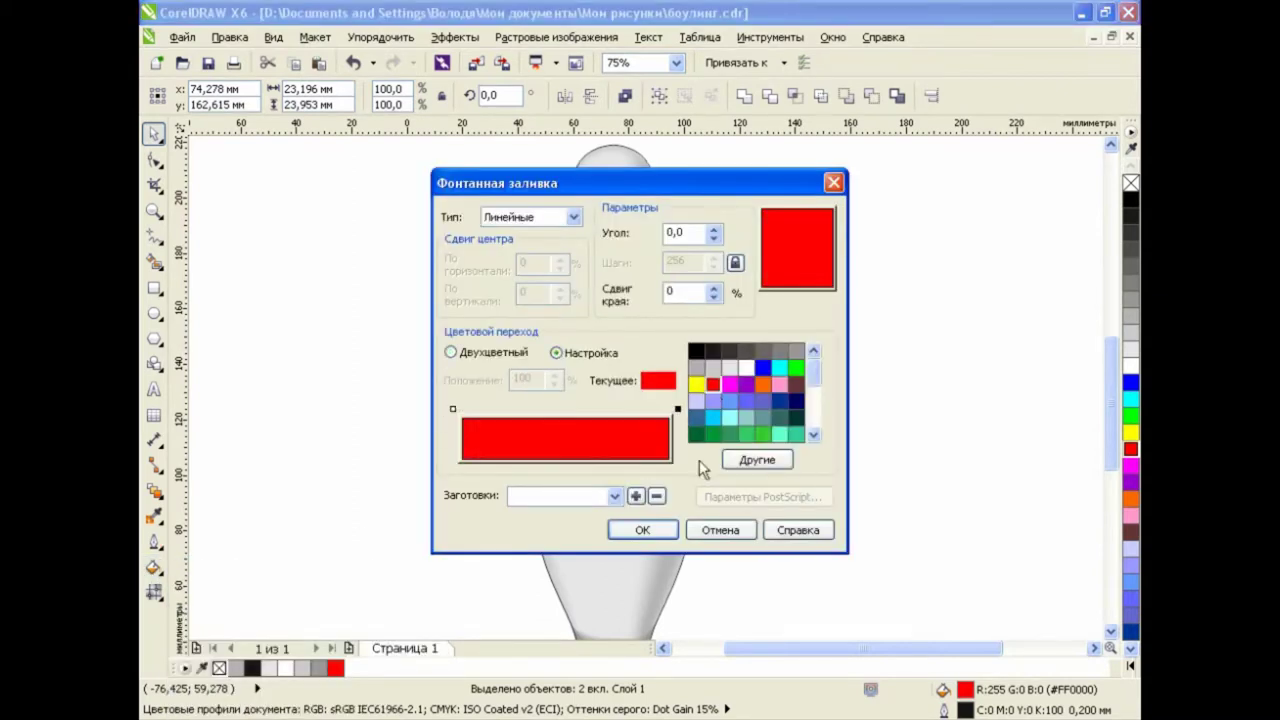
pyautogui.doubleClick(637, 410)
pyautogui.moveTo(639, 411); pyautogui.dragTo(629, 409)
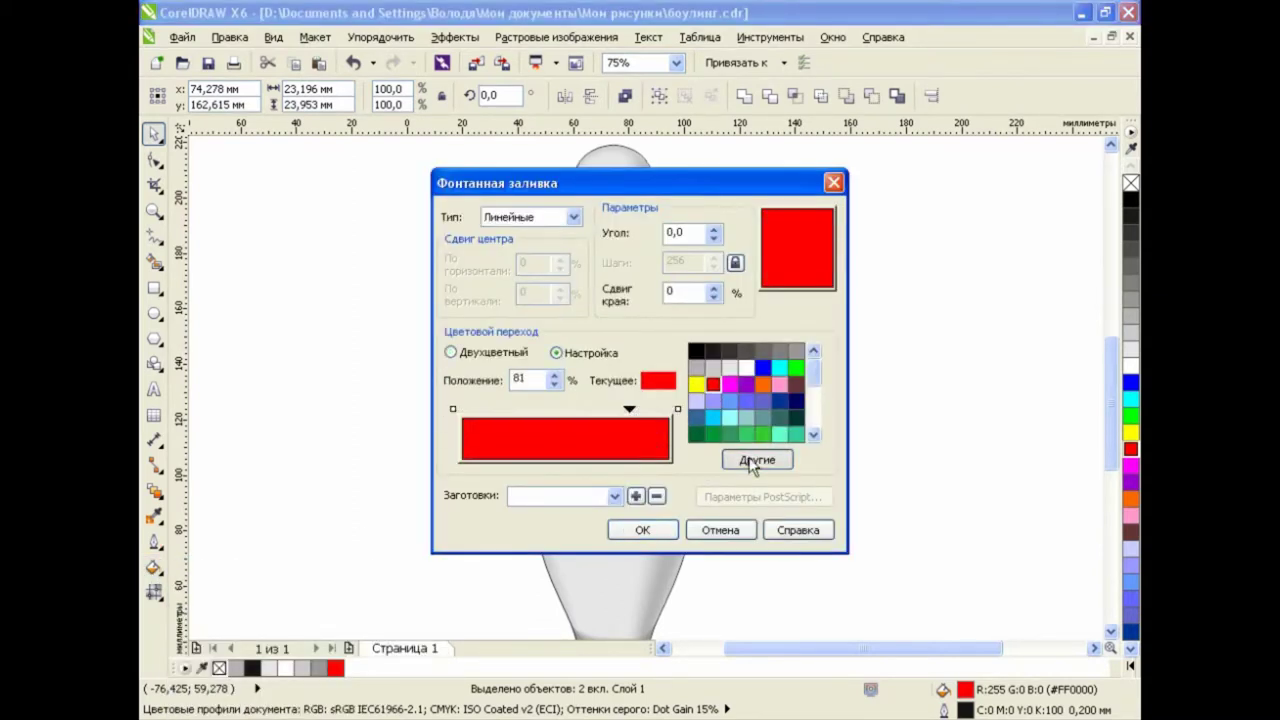
# Make the 81% stop dark red and apply the red-to-dark-red gradient
pyautogui.click(752, 466)
pyautogui.click(460, 216)
pyautogui.click(614, 406)
pyautogui.click(659, 530)
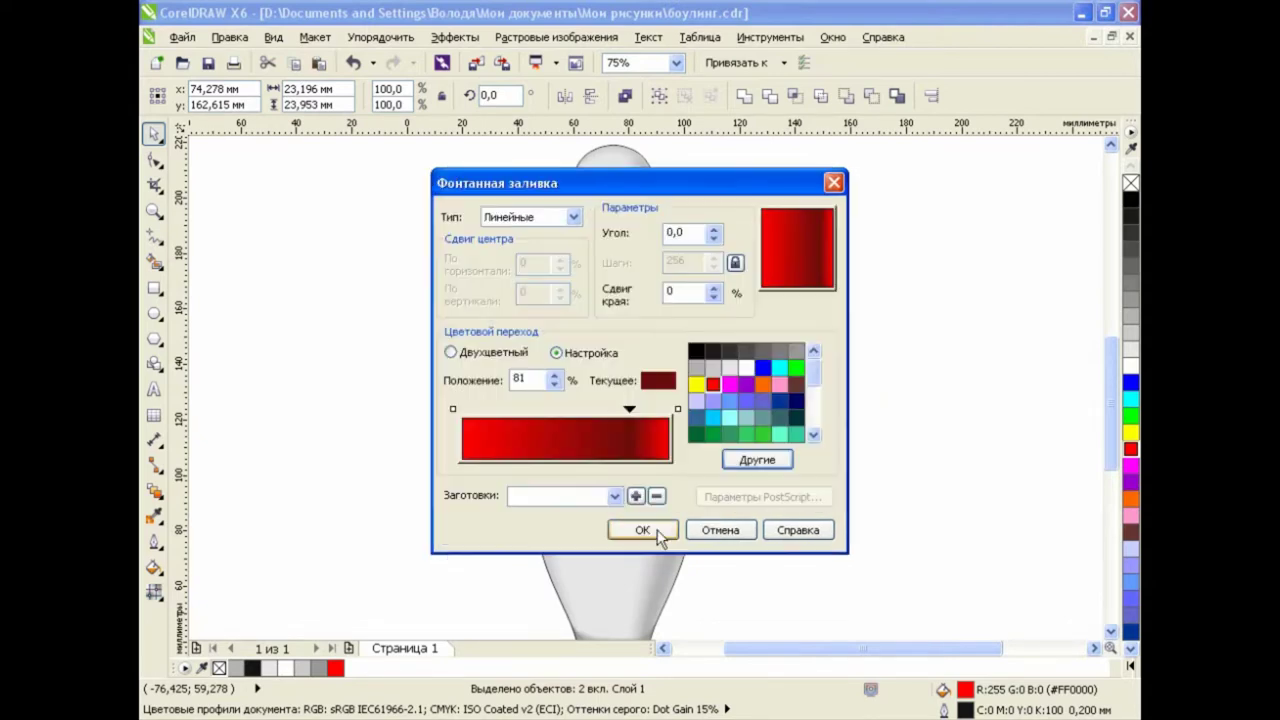
pyautogui.click(643, 530)
pyautogui.scroll(2, 683, 343)
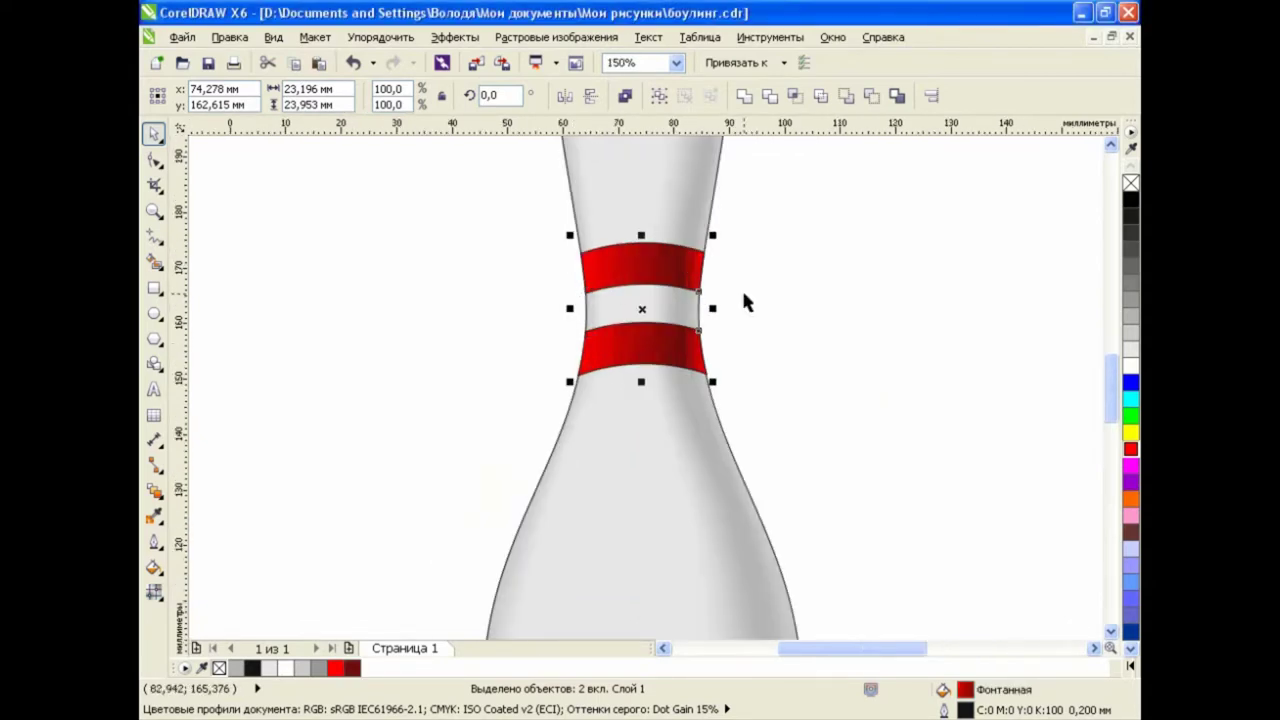
# Tilt both stripes' red gradients to about 354° using the Interactive Fill handles
pyautogui.click(158, 593)
pyautogui.click(210, 593)
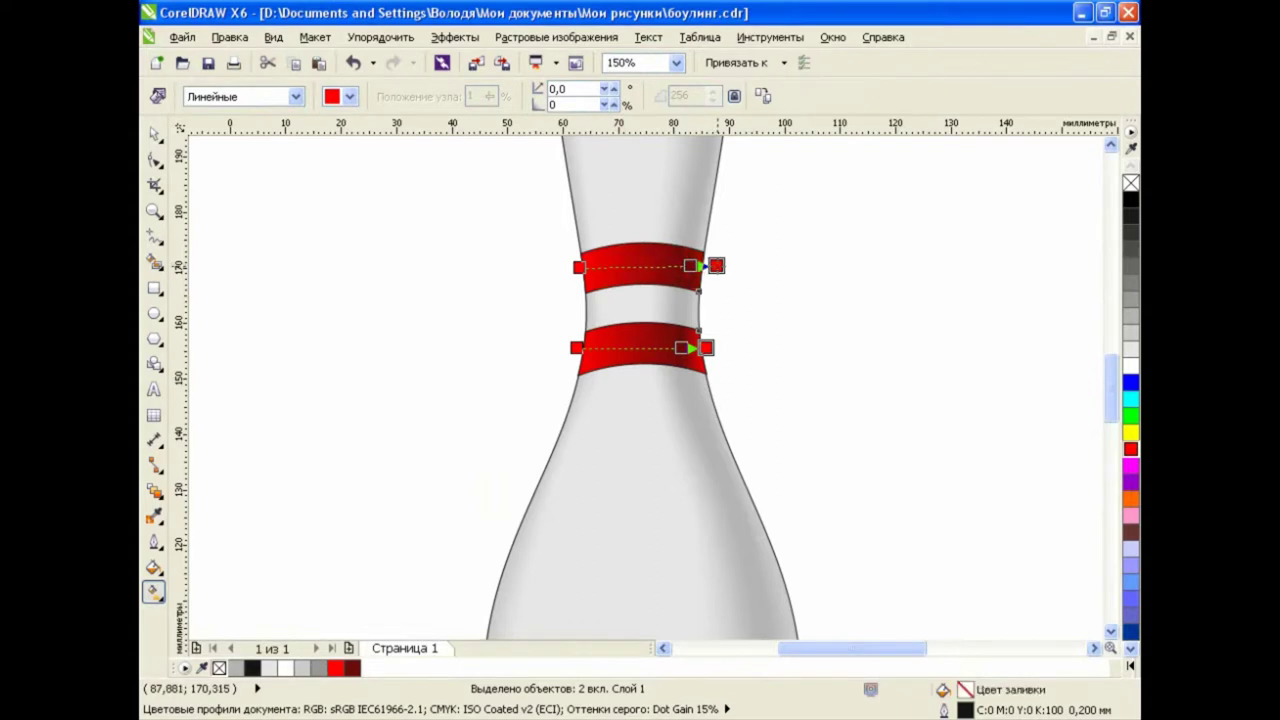
pyautogui.moveTo(712, 264); pyautogui.dragTo(703, 269)
pyautogui.moveTo(578, 267); pyautogui.dragTo(569, 256)
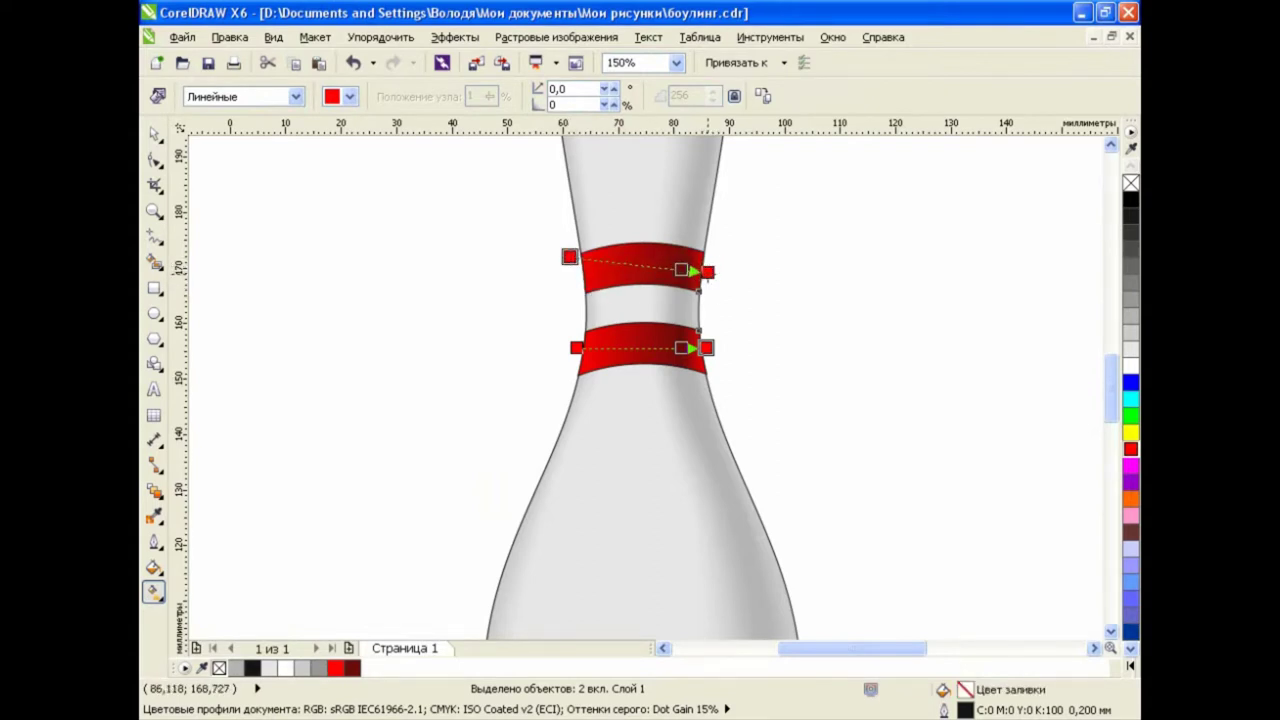
pyautogui.moveTo(708, 271); pyautogui.dragTo(711, 273)
pyautogui.moveTo(706, 347); pyautogui.dragTo(710, 347)
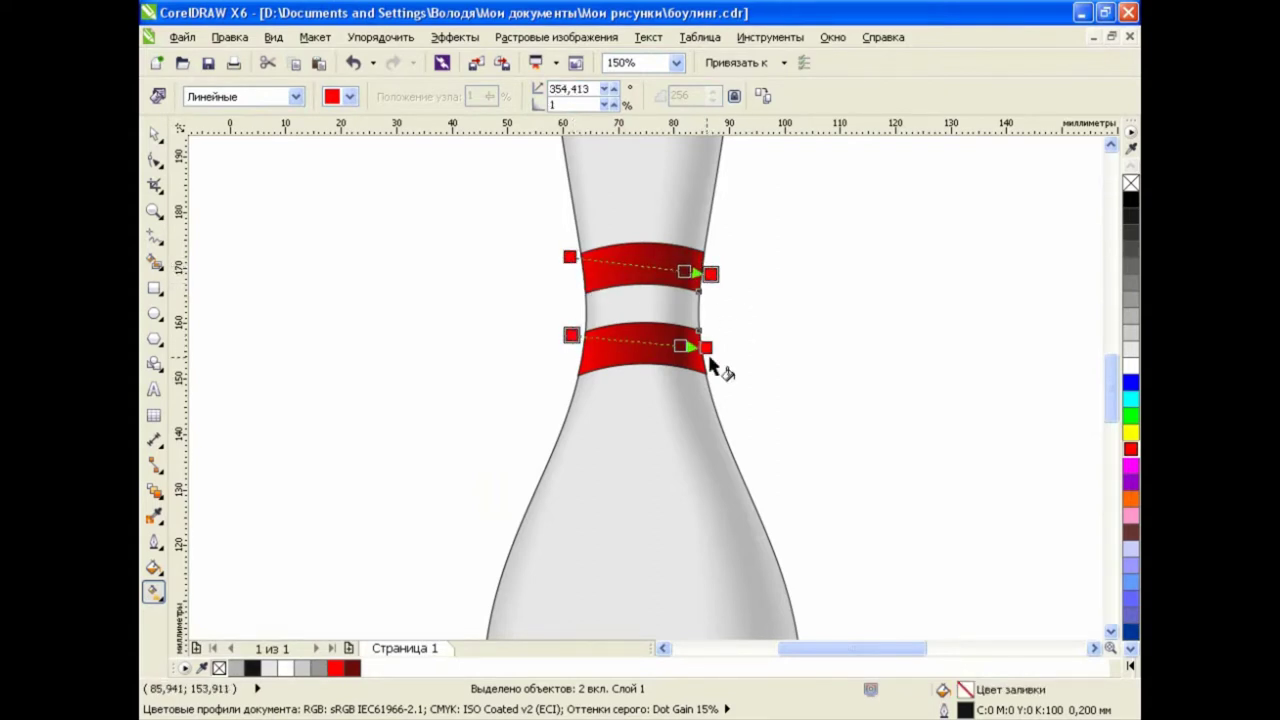
pyautogui.moveTo(576, 347); pyautogui.dragTo(571, 334)
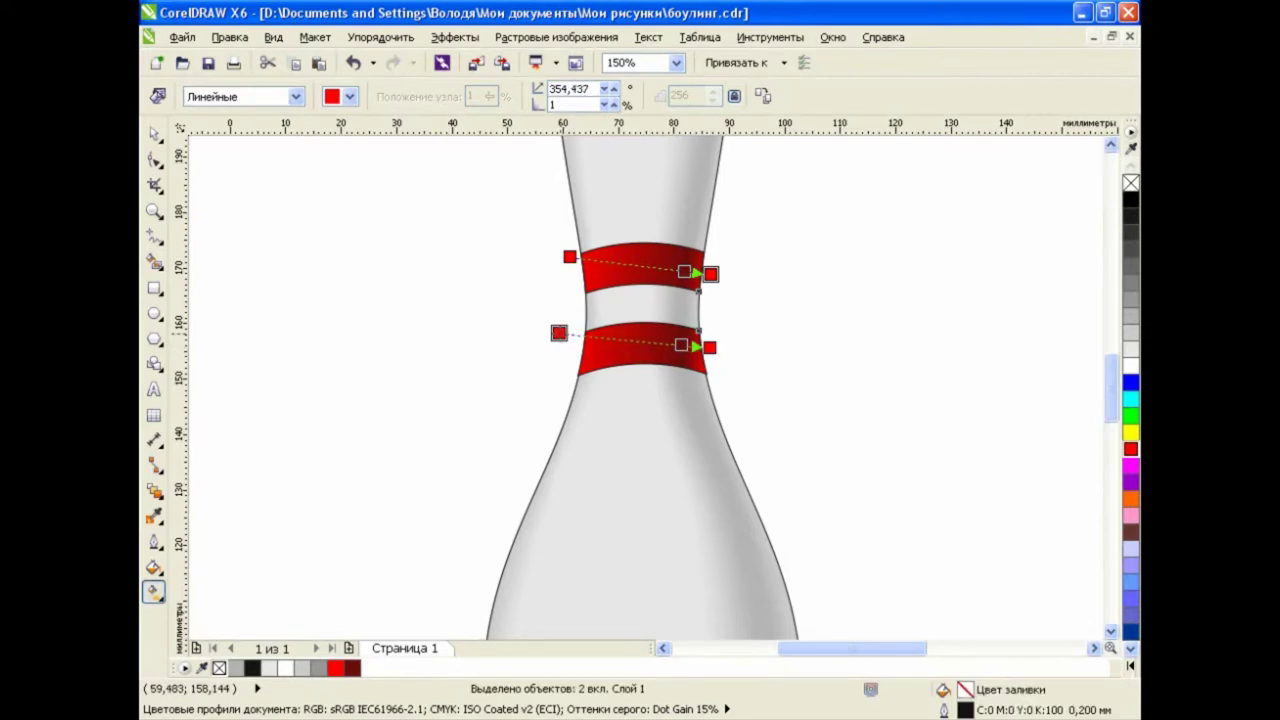
pyautogui.press('space')
pyautogui.click(334, 352)
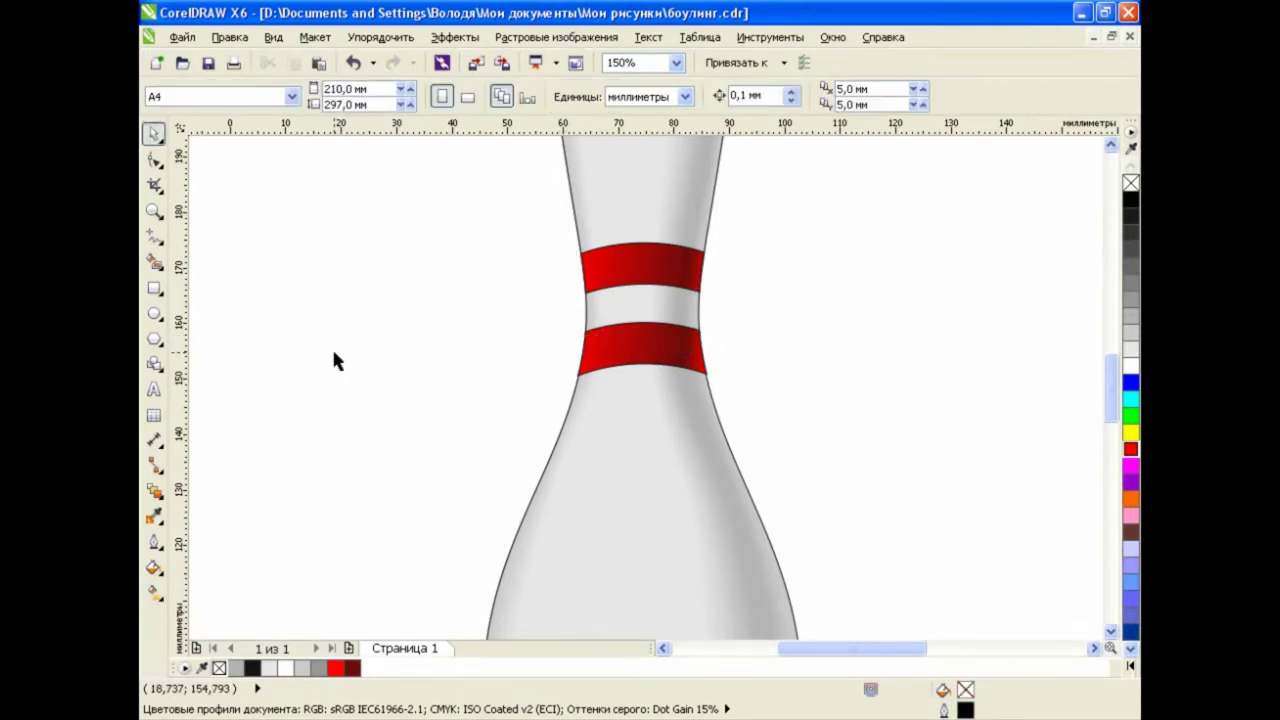
pyautogui.press('F4')
# Draw a closed polyline outline down the pin's left side from head to base
pyautogui.click(154, 236)
pyautogui.click(215, 363)
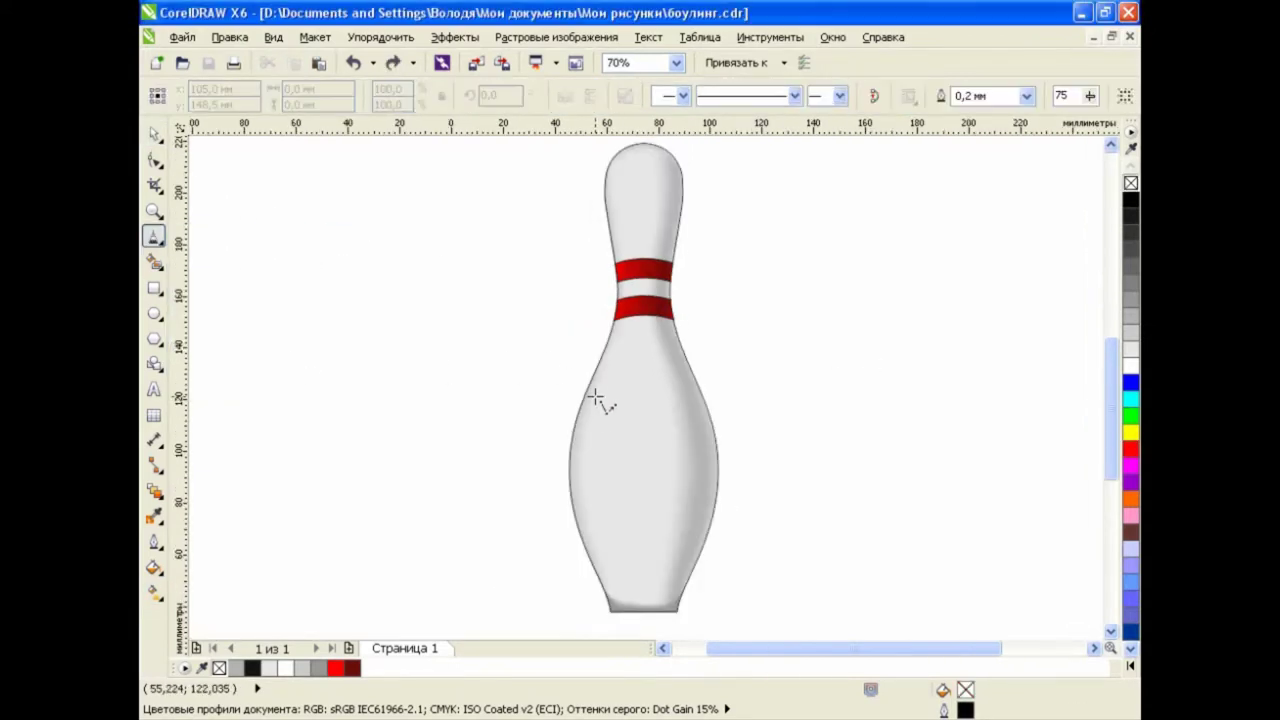
pyautogui.moveTo(589, 424); pyautogui.dragTo(609, 186)
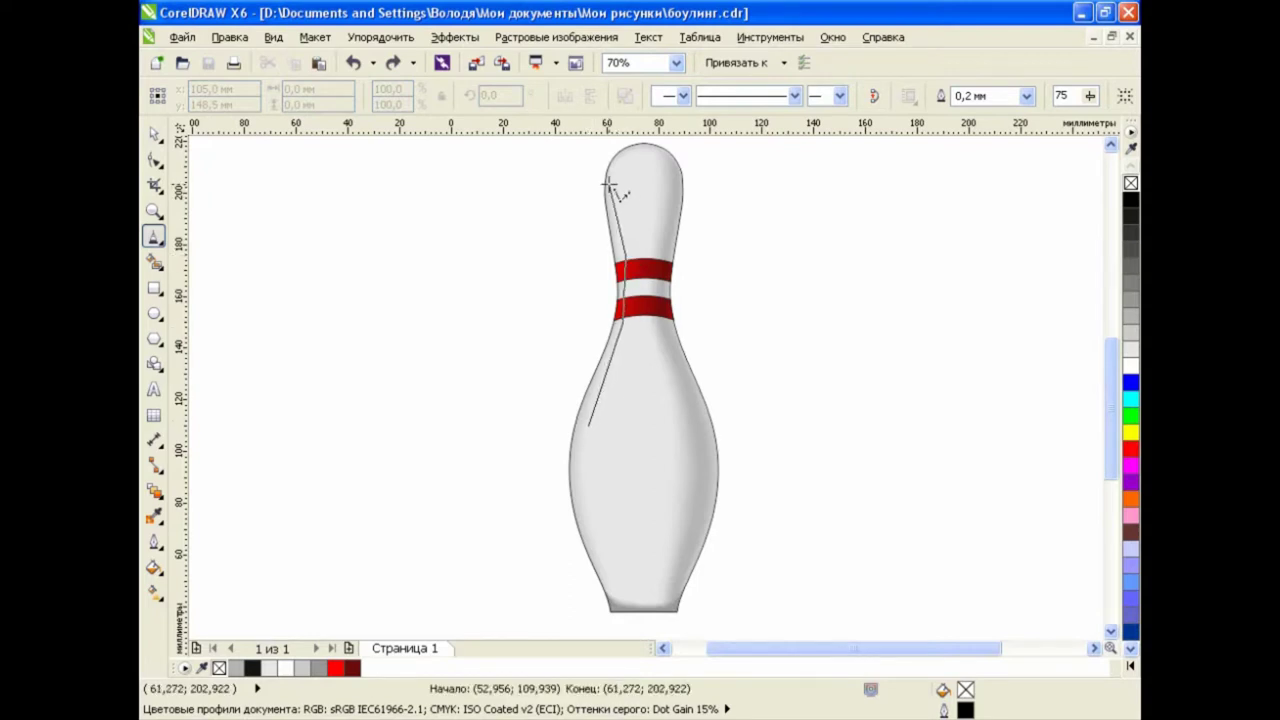
pyautogui.click(648, 162)
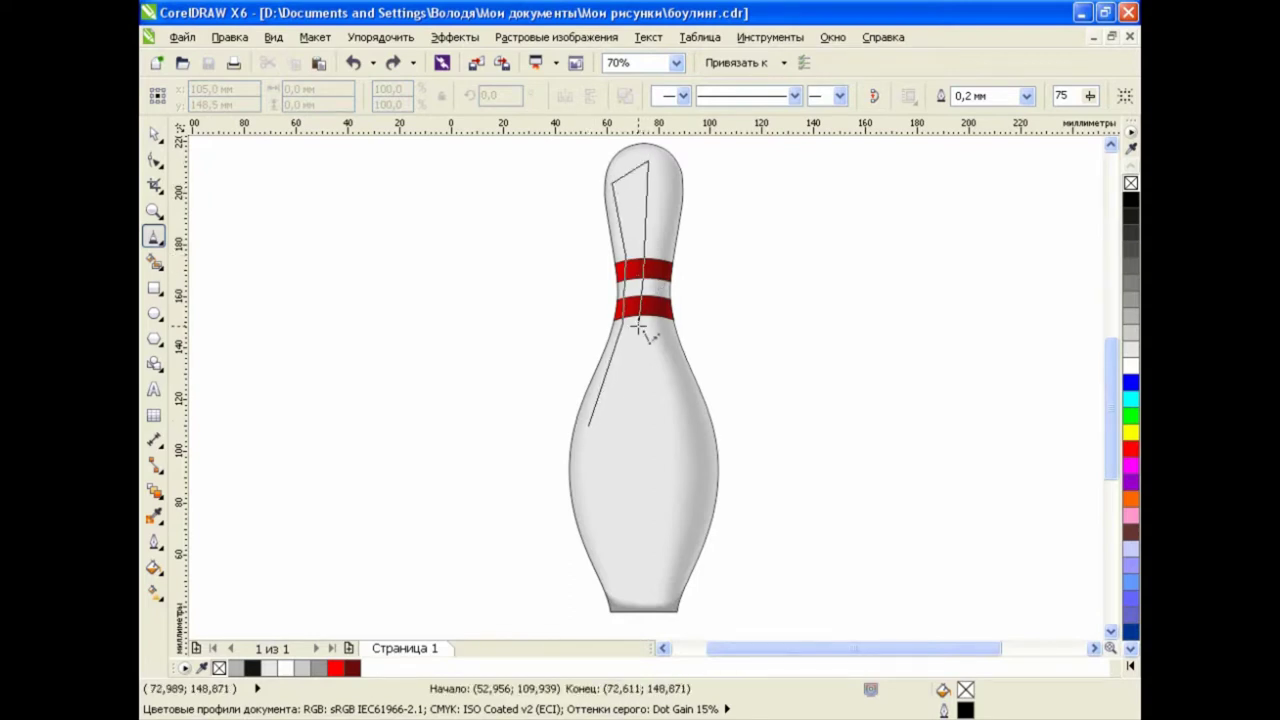
pyautogui.moveTo(637, 325); pyautogui.dragTo(596, 426)
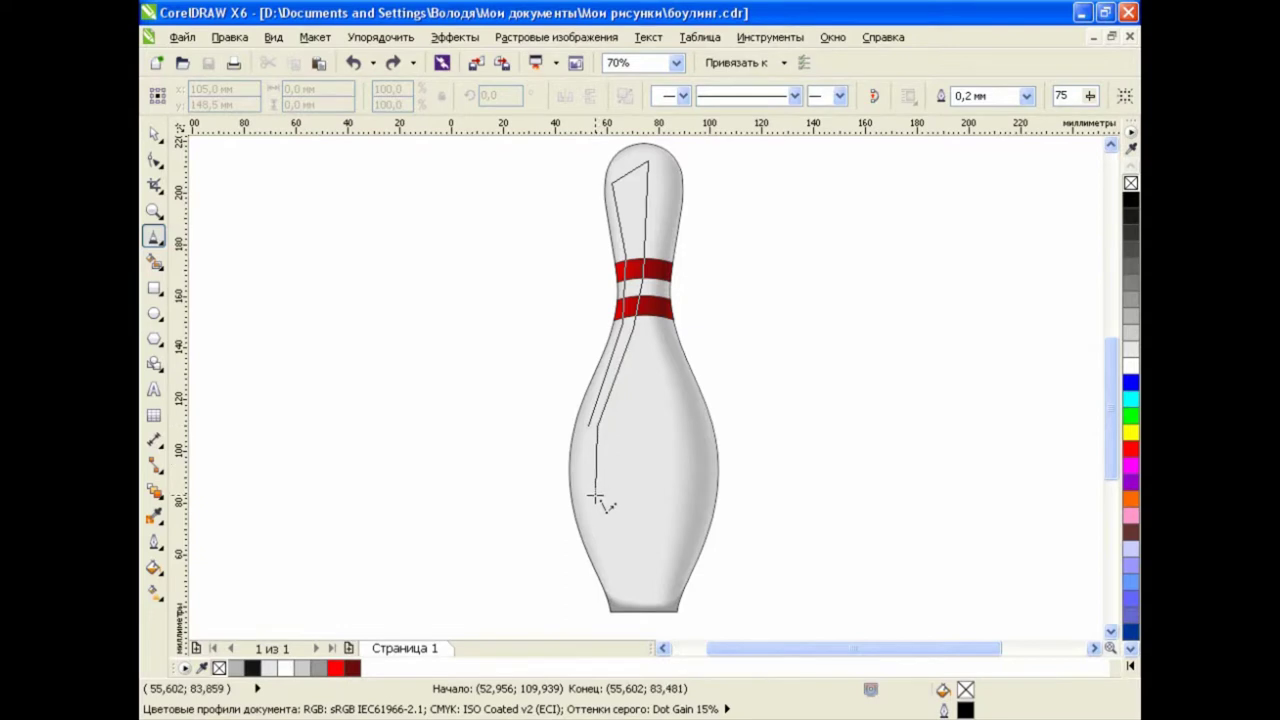
pyautogui.click(612, 567)
pyautogui.click(586, 497)
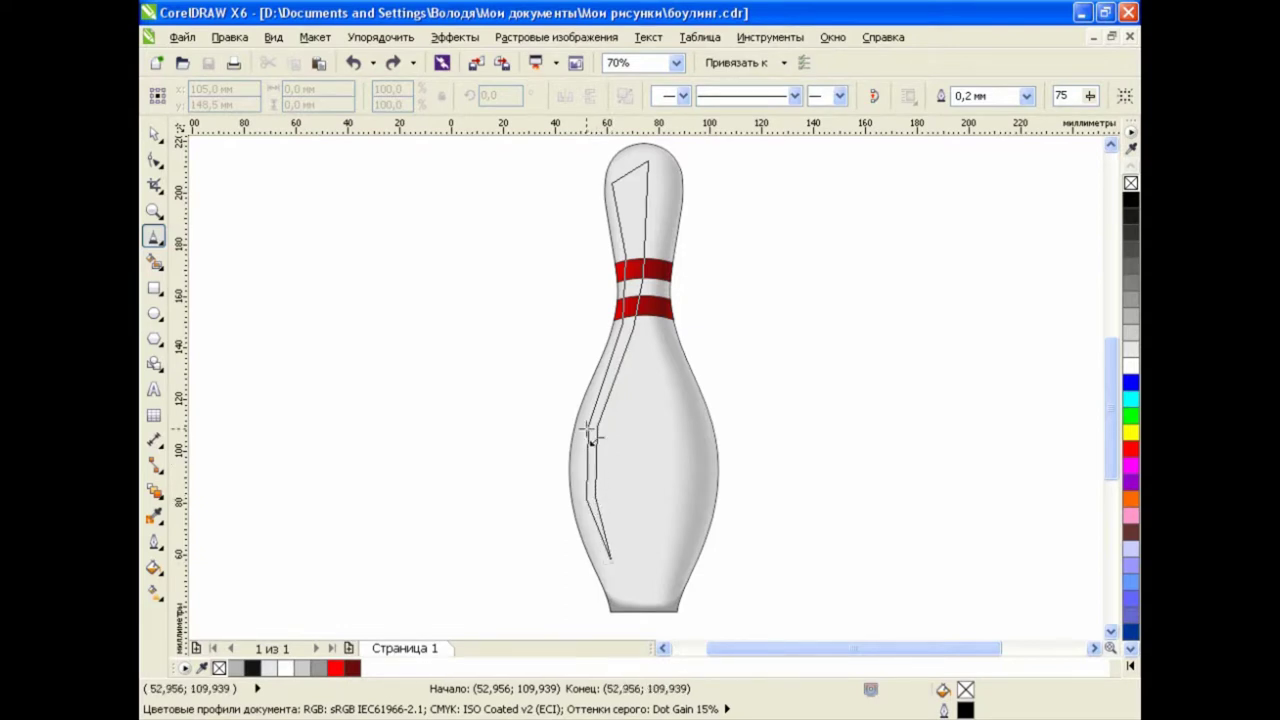
pyautogui.click(589, 425)
# Convert the outline's segments to curves, round its top, and fill it white
pyautogui.press('F10')
pyautogui.moveTo(527, 150); pyautogui.dragTo(716, 597)
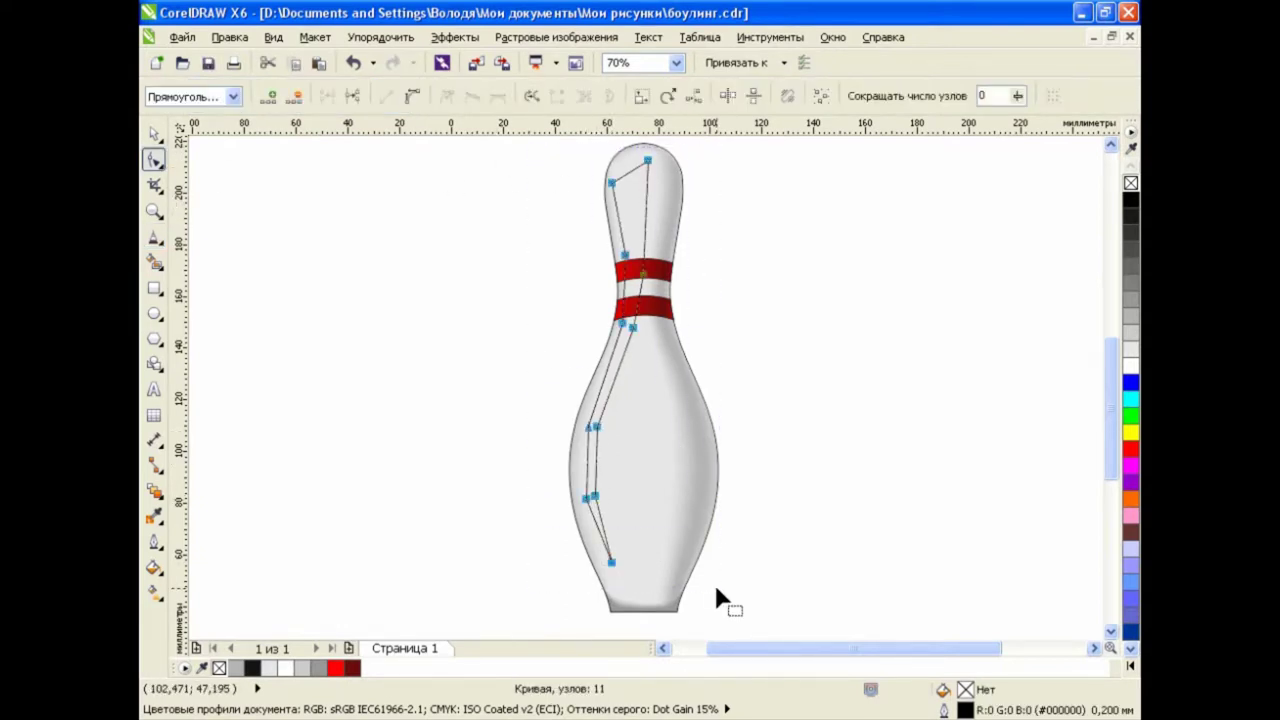
pyautogui.click(415, 100)
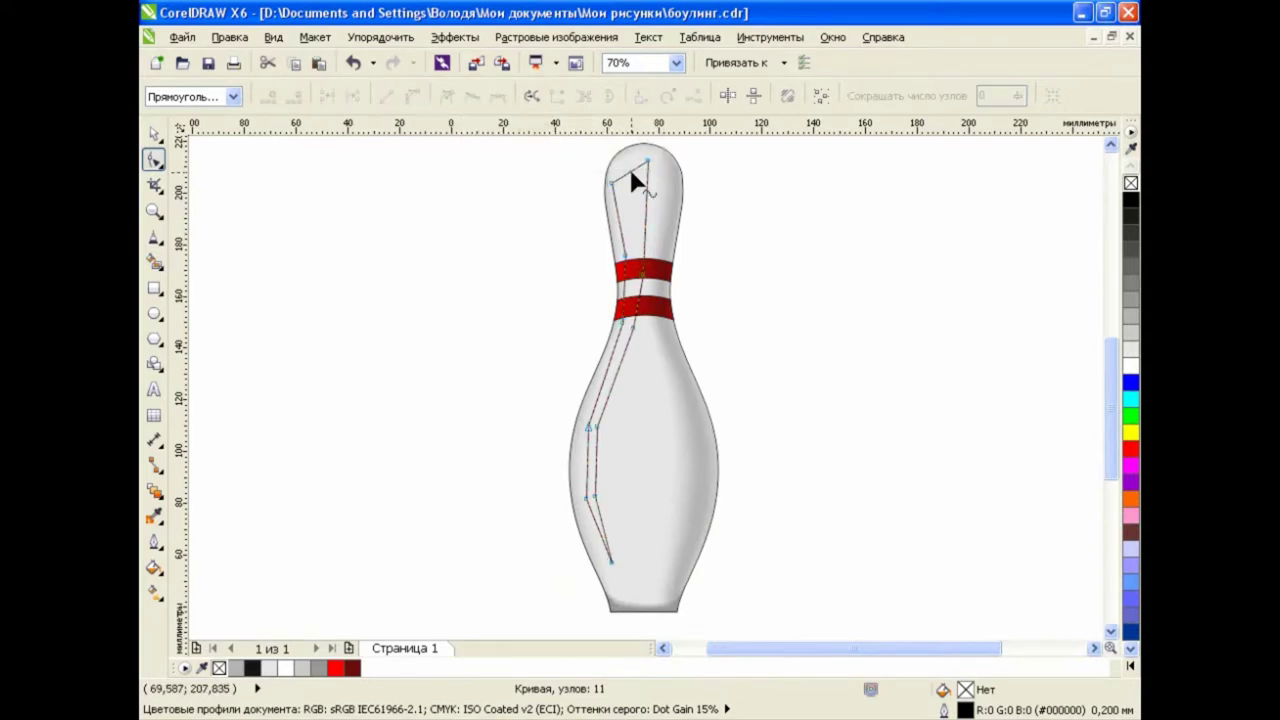
pyautogui.moveTo(630, 172)
pyautogui.mouseDown()
pyautogui.moveTo(623, 160)
pyautogui.moveTo(651, 223)
pyautogui.mouseUp()
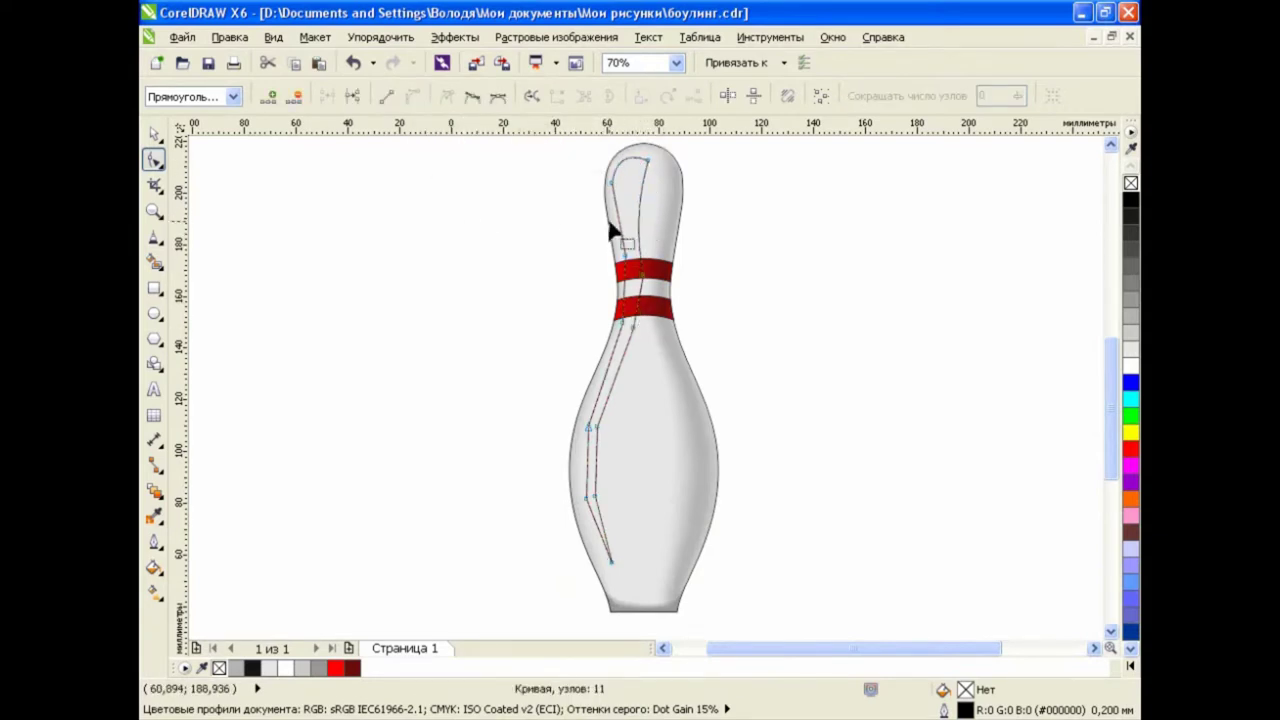
pyautogui.scroll(1, 645, 425)
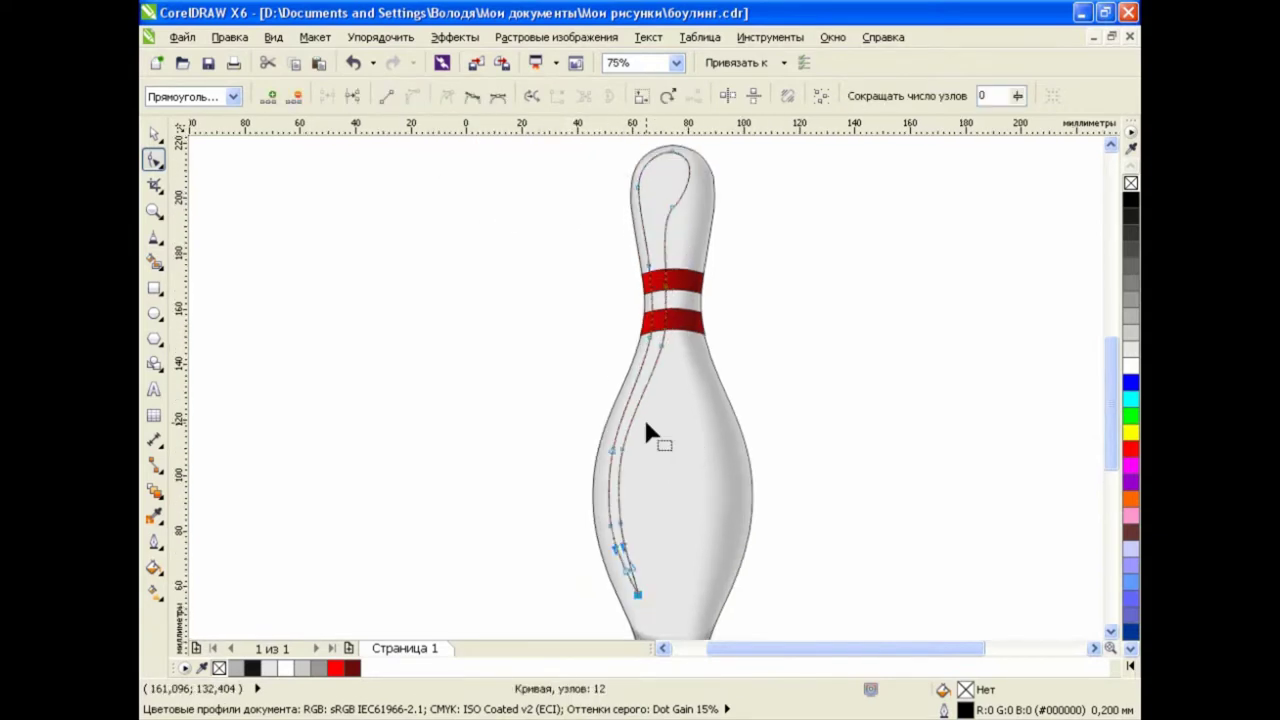
pyautogui.click(652, 282)
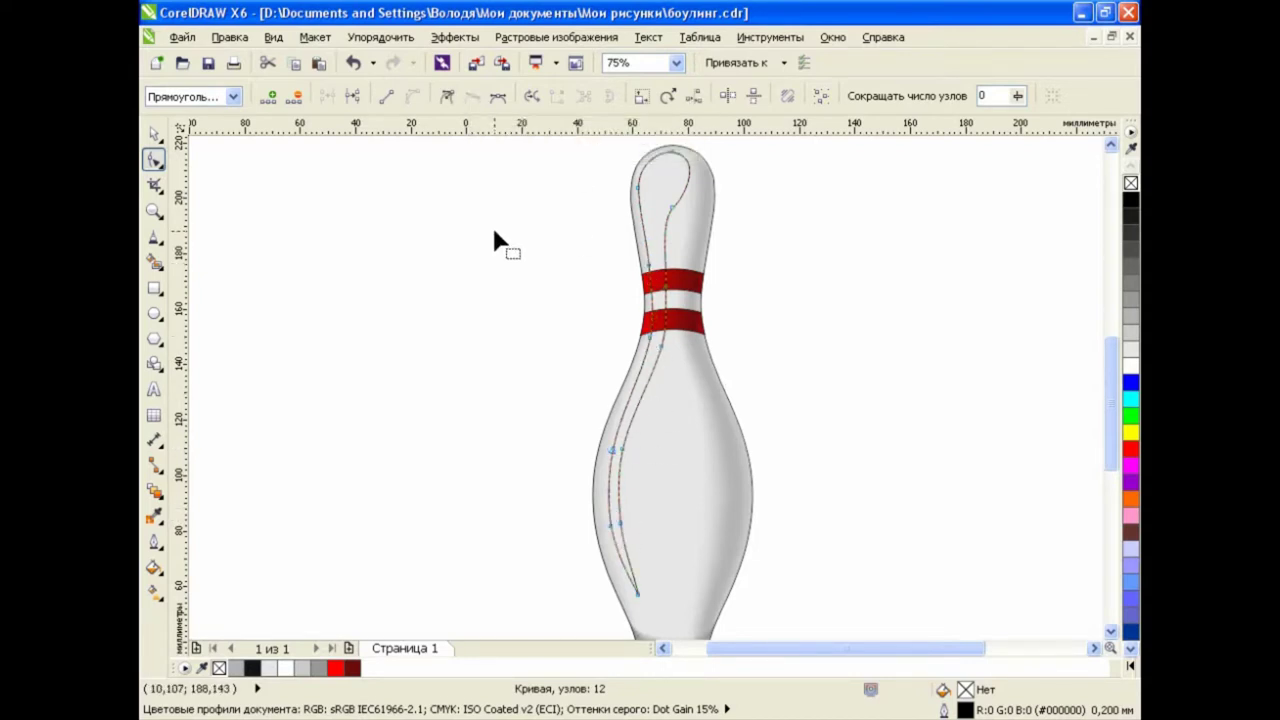
pyautogui.press('space')
pyautogui.click(1130, 366)
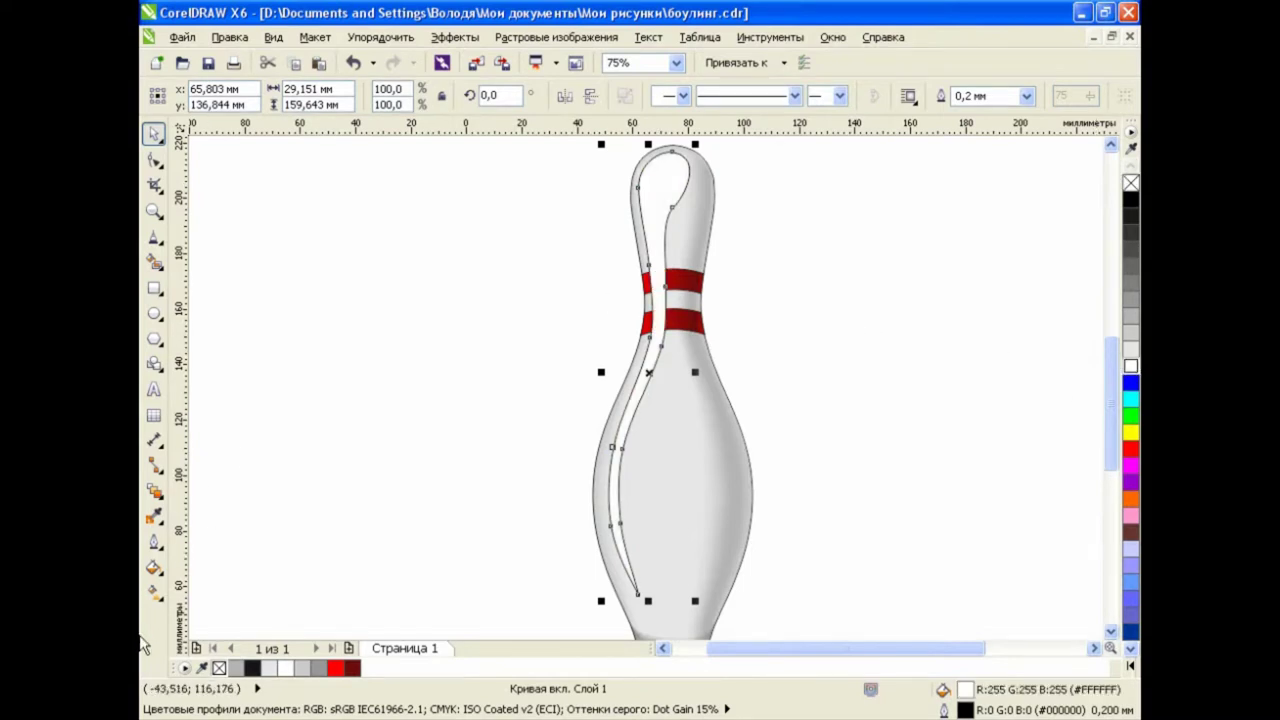
# Give the pin's white highlight uniform transparency of 50
pyautogui.click(156, 493)
pyautogui.click(200, 617)
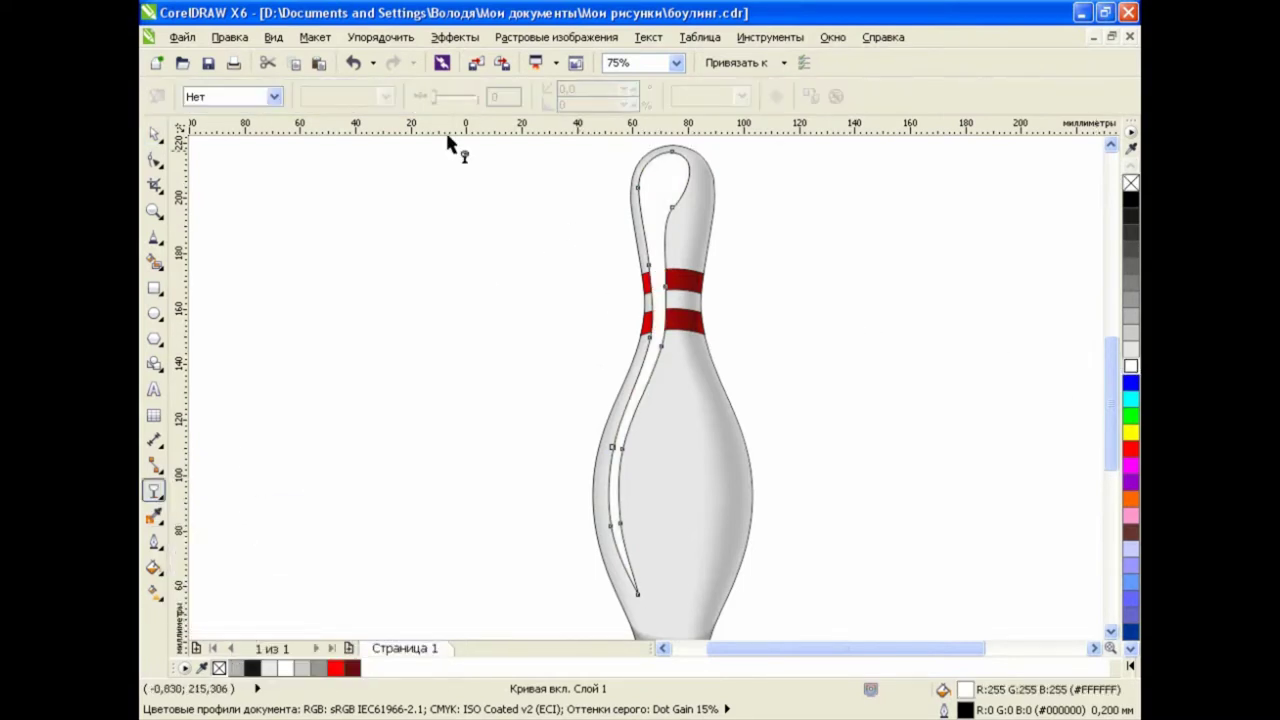
pyautogui.click(279, 99)
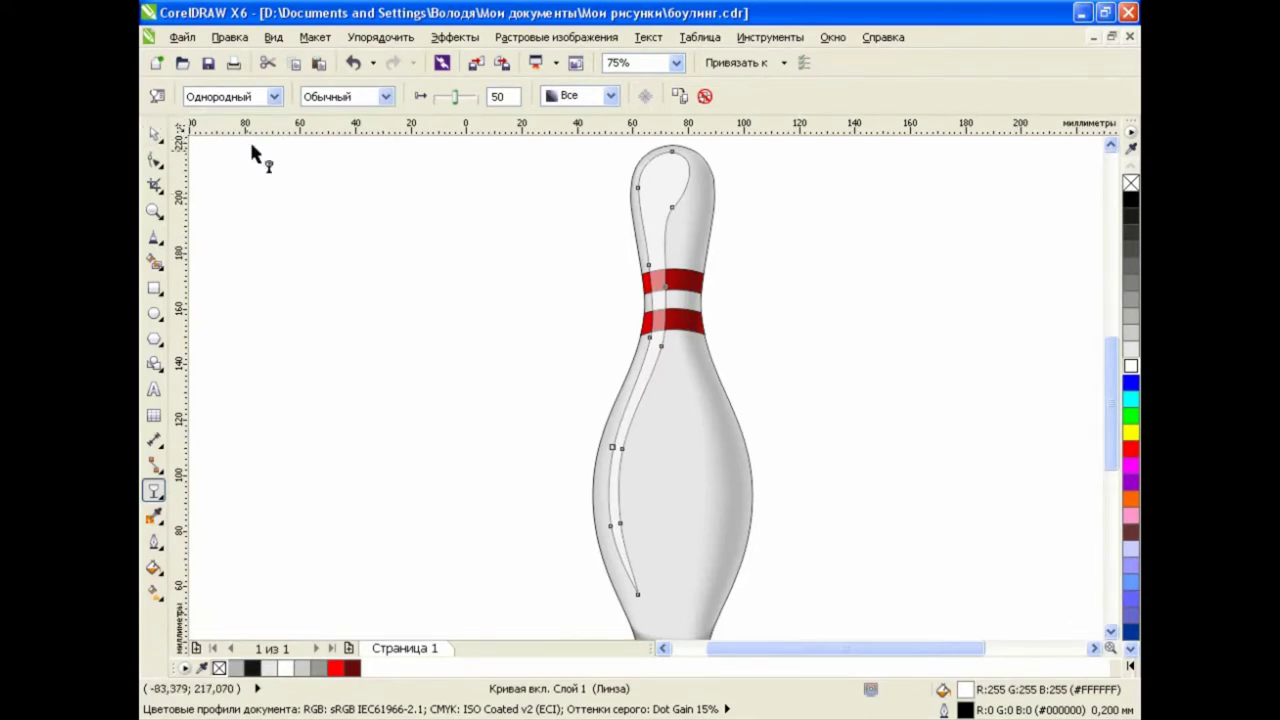
pyautogui.doubleClick(500, 96)
pyautogui.write('80')
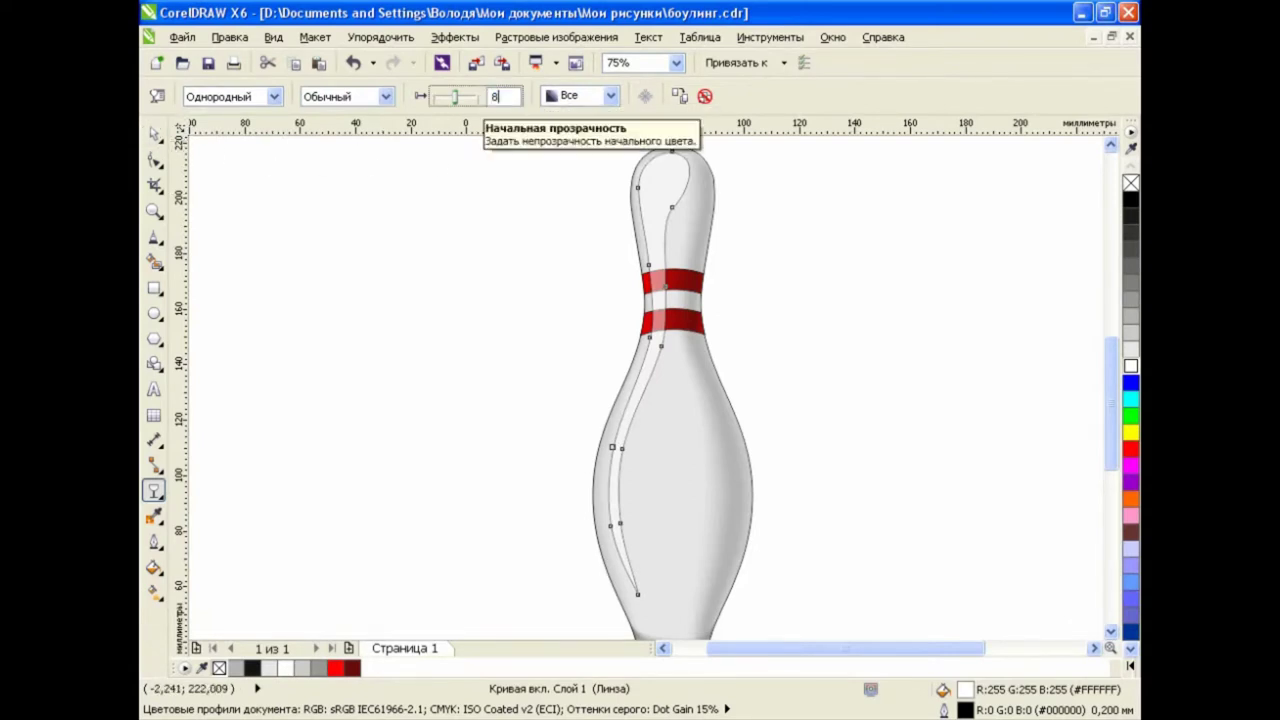
pyautogui.press('Return')
pyautogui.doubleClick(490, 97)
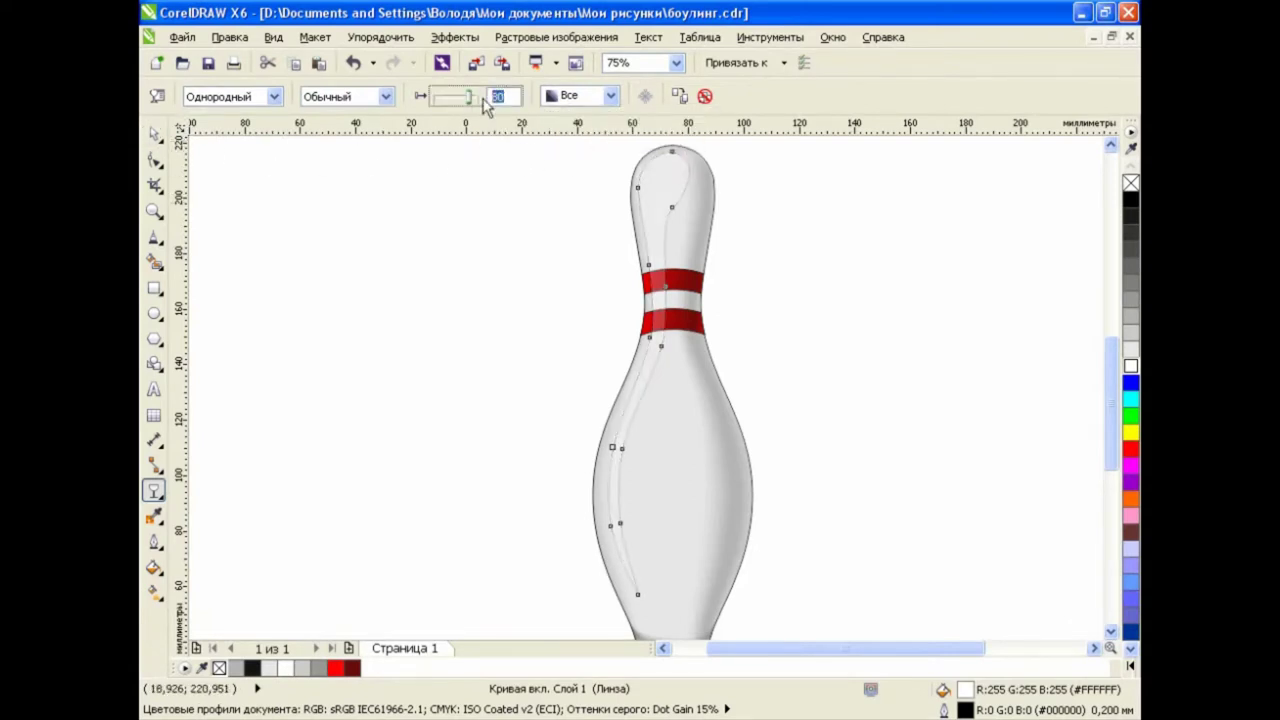
pyautogui.press('Return')
pyautogui.hotkey('ctrl', 'z')
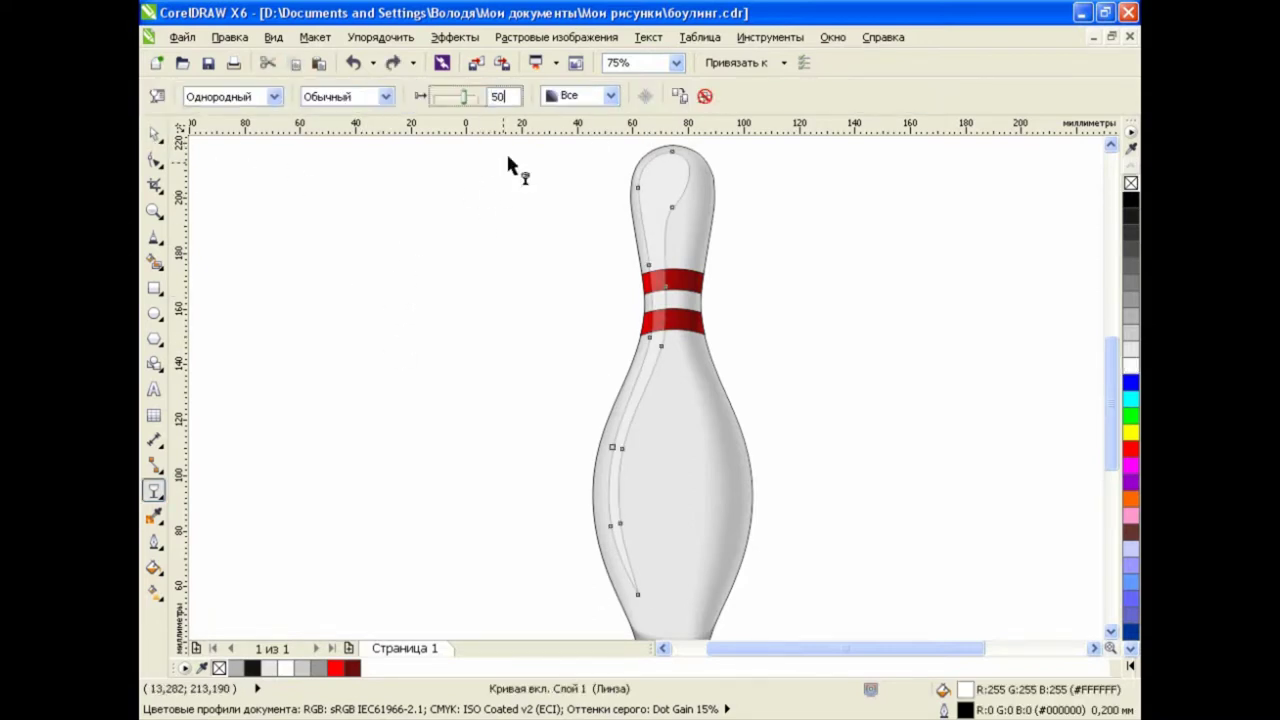
pyautogui.press('Return')
pyautogui.press('space')
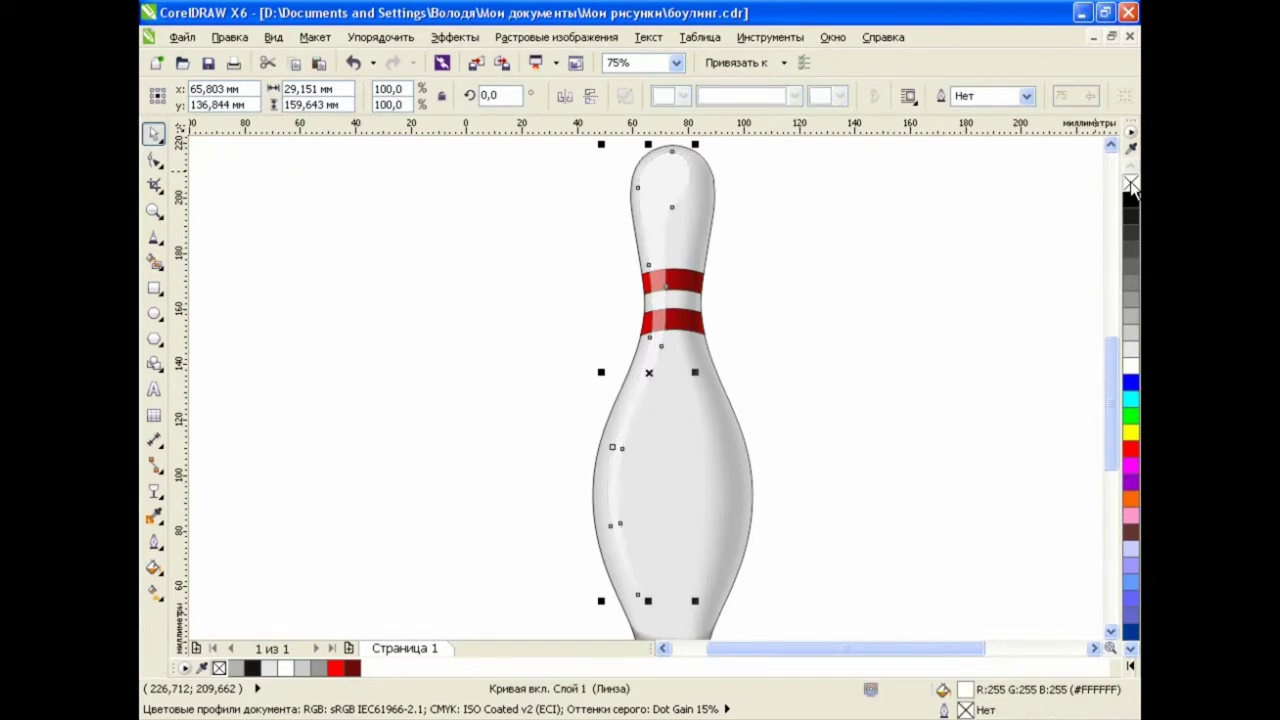
# Marquee-select the pin's four parts and group them
pyautogui.click(886, 263)
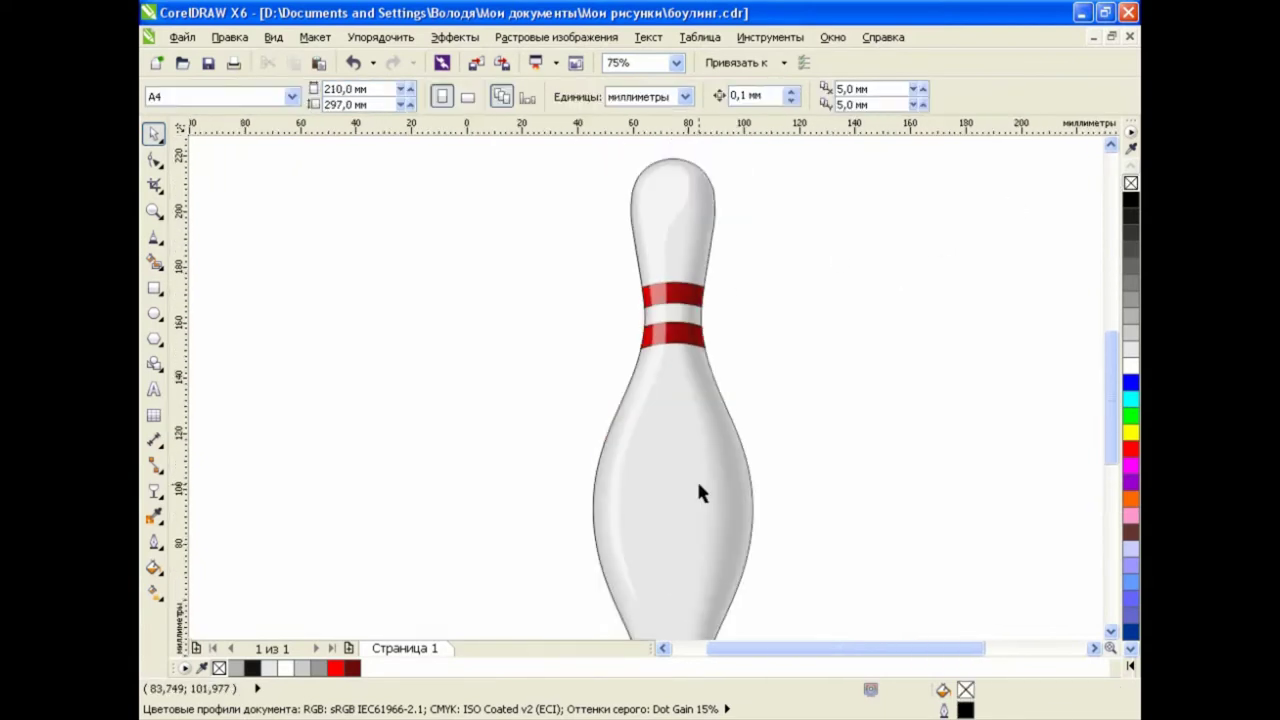
pyautogui.scroll(2, 696, 478)
pyautogui.moveTo(1112, 430); pyautogui.dragTo(1112, 372)
pyautogui.scroll(-2, 799, 438)
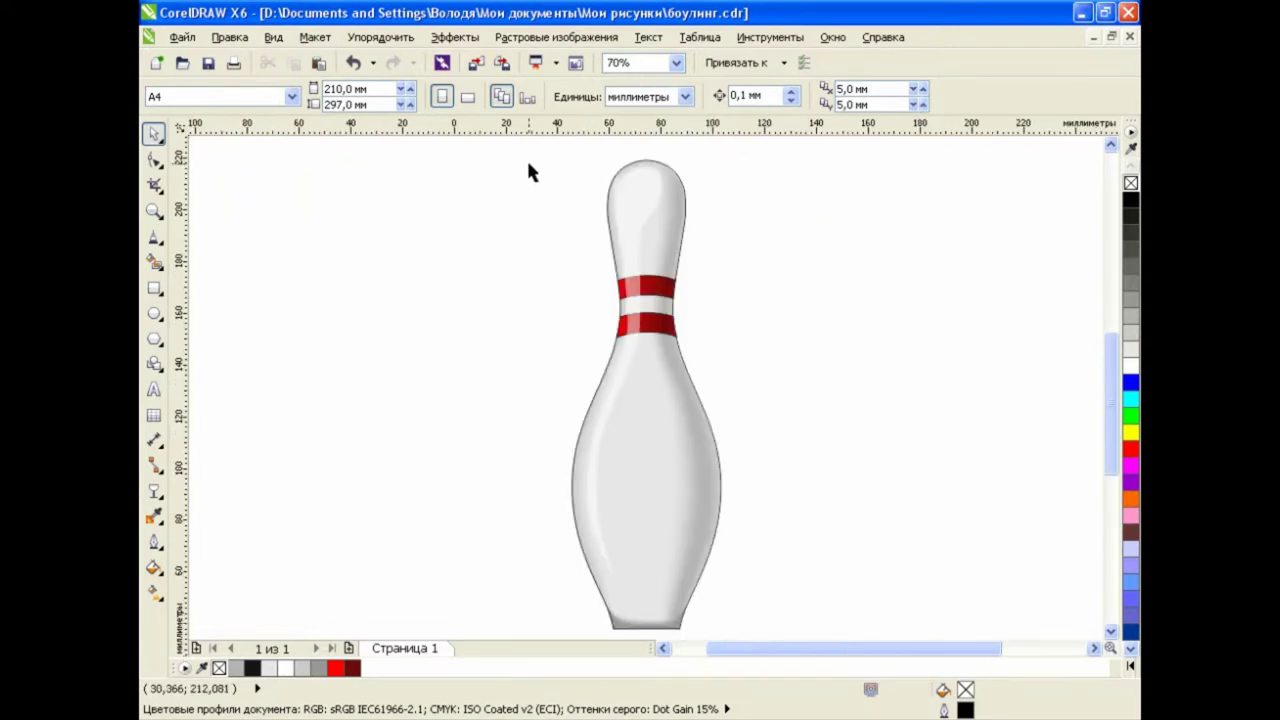
pyautogui.moveTo(526, 157)
pyautogui.mouseDown()
pyautogui.moveTo(777, 625)
pyautogui.moveTo(771, 598)
pyautogui.mouseUp()
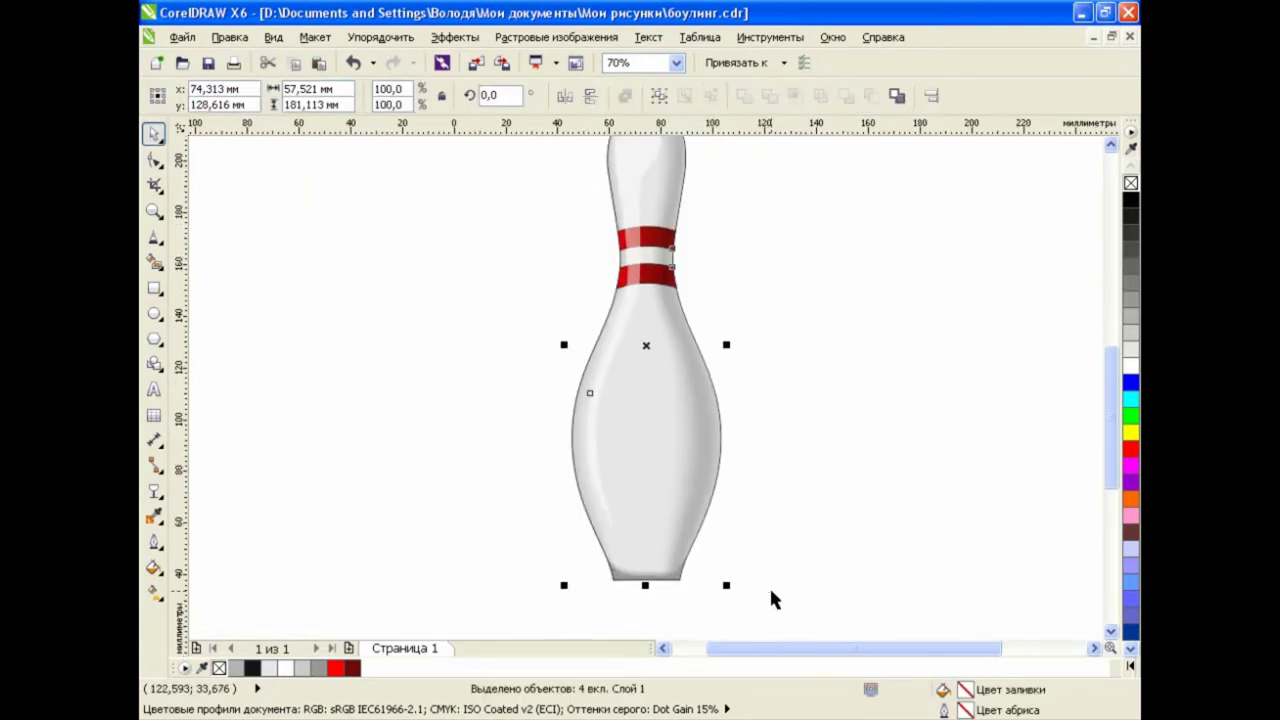
pyautogui.click(659, 96)
# Shrink the grouped pin into the page's top-left corner
pyautogui.moveTo(1113, 417); pyautogui.dragTo(1104, 400)
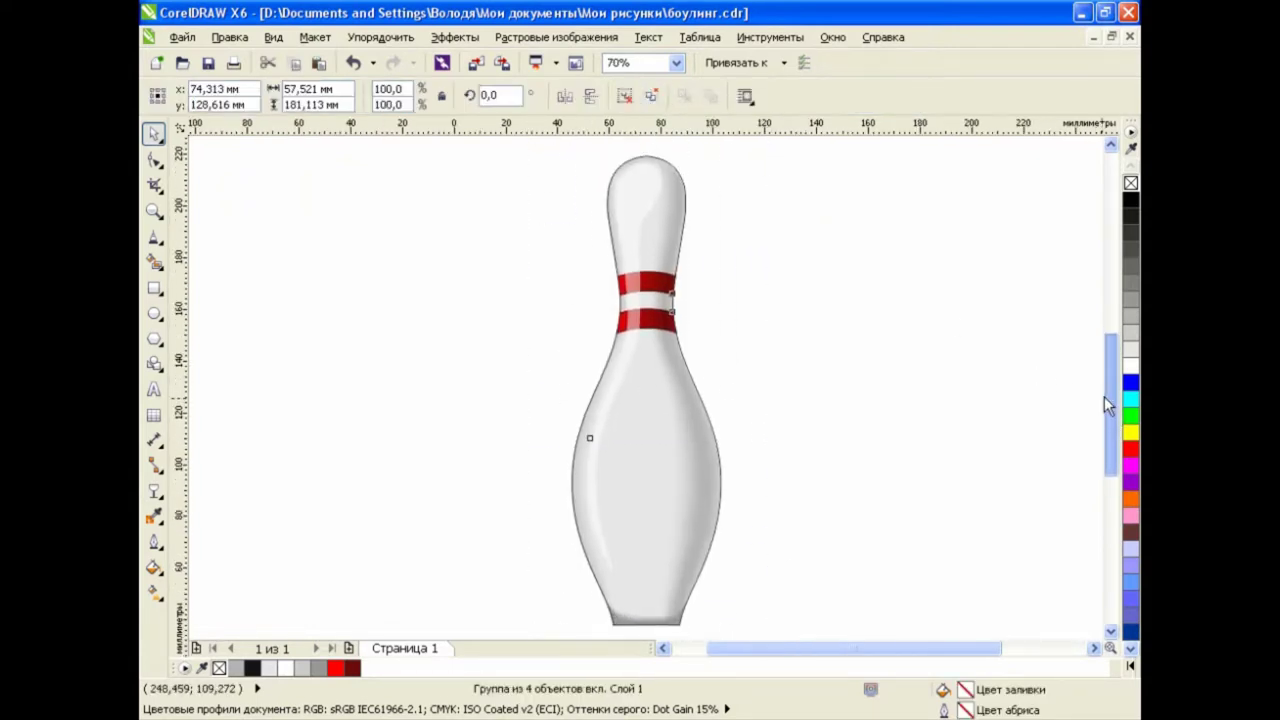
pyautogui.click(893, 407)
pyautogui.hotkey('ctrl', 'z')
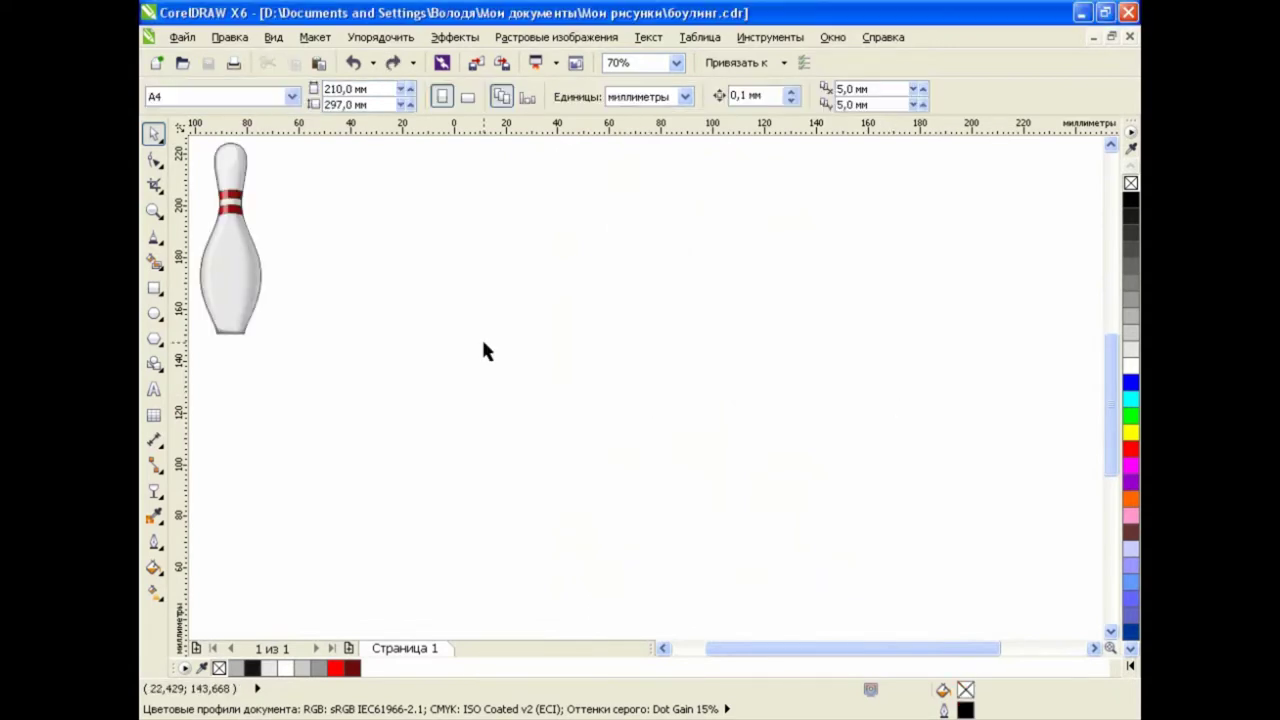
pyautogui.click(154, 313)
# Draw a large circle for the bowling ball and nudge it up slightly
pyautogui.click(214, 303)
pyautogui.moveTo(443, 197); pyautogui.dragTo(866, 529)
pyautogui.moveTo(651, 408); pyautogui.dragTo(648, 393)
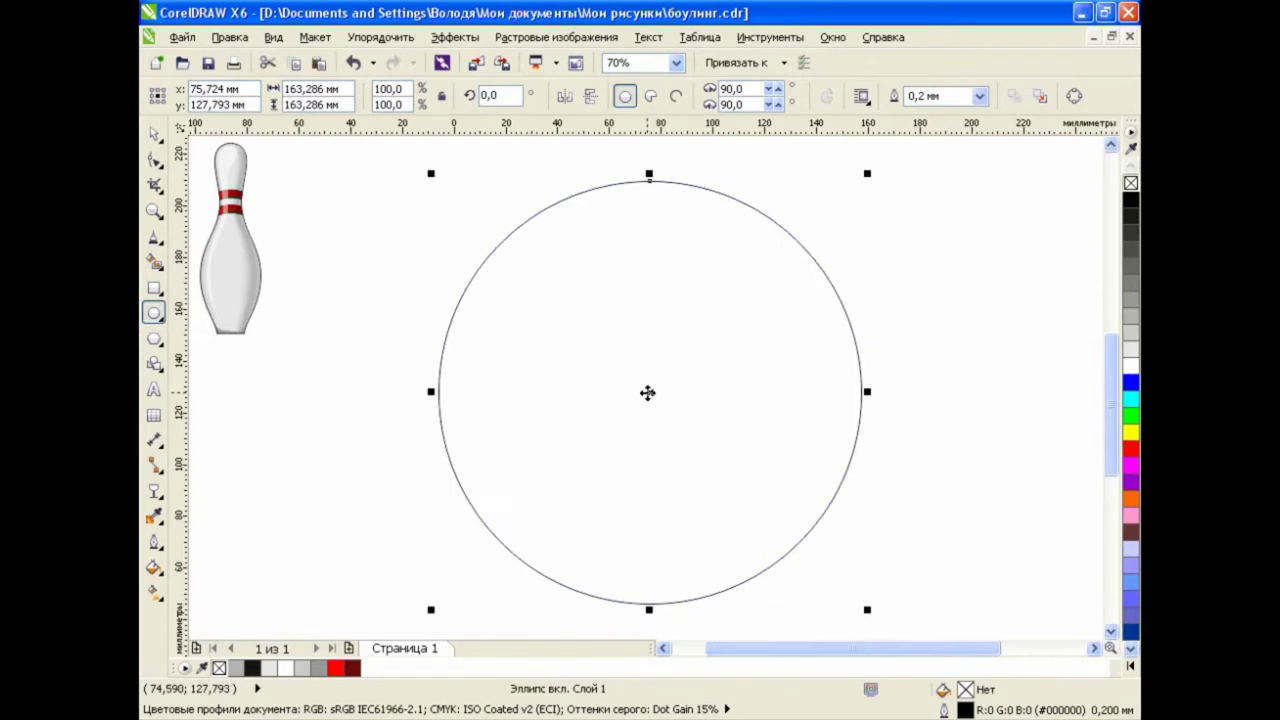
pyautogui.click(333, 336)
# Draw one small finger-hole circle in the ball's upper right
pyautogui.click(154, 313)
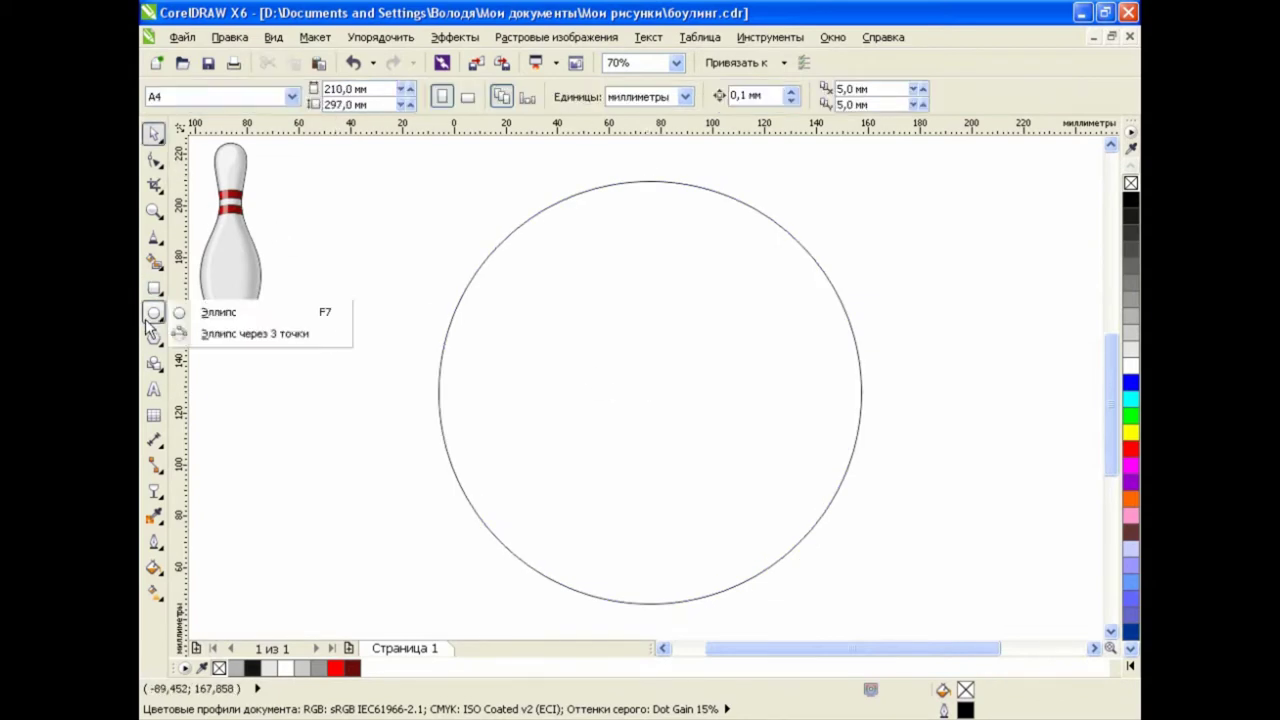
pyautogui.click(214, 303)
pyautogui.moveTo(696, 277); pyautogui.dragTo(759, 340)
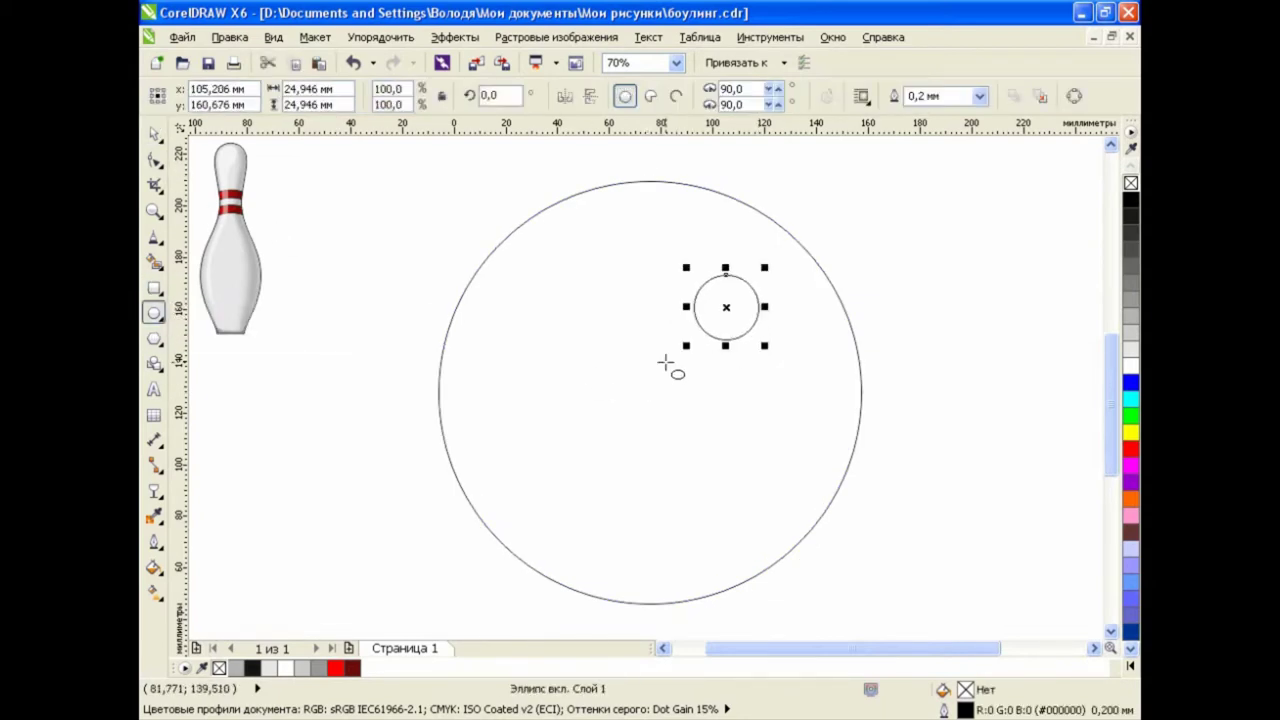
pyautogui.moveTo(665, 359); pyautogui.dragTo(729, 424)
pyautogui.press('Escape')
pyautogui.press('space')
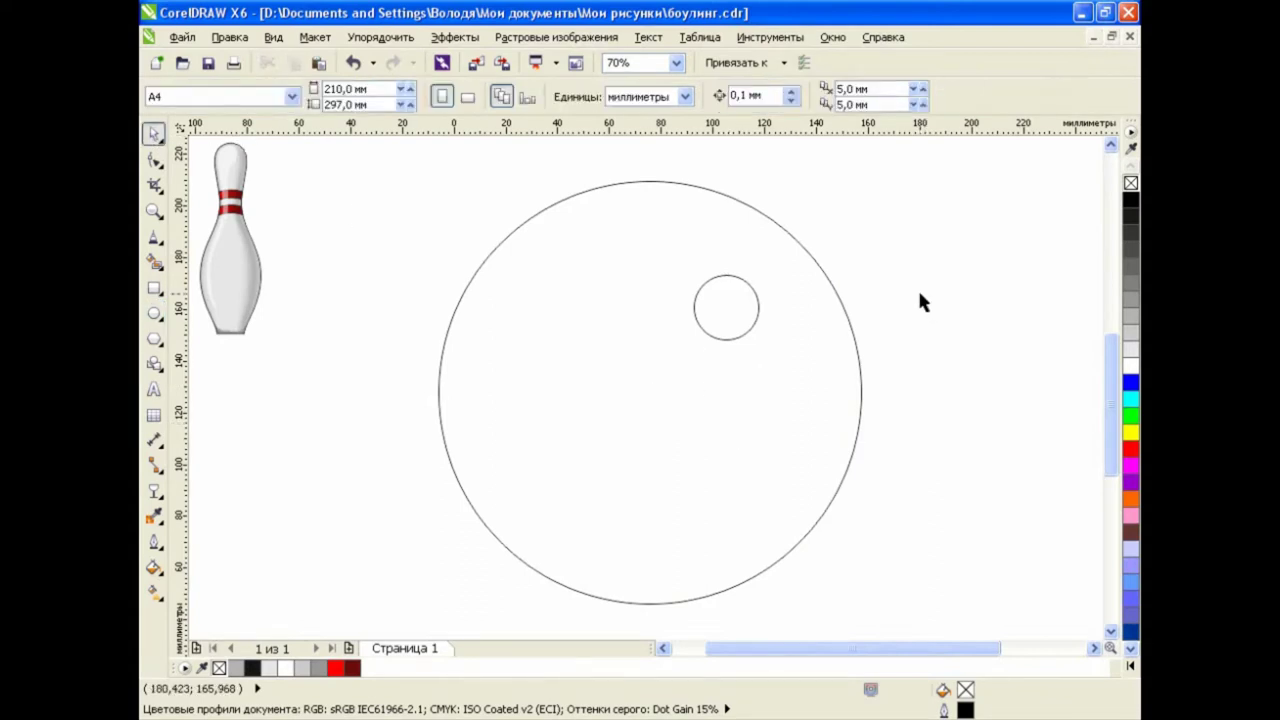
# Paste two copies of the finger hole, placing them below and to the right
pyautogui.click(731, 308)
pyautogui.click(320, 63)
pyautogui.moveTo(726, 310); pyautogui.dragTo(690, 376)
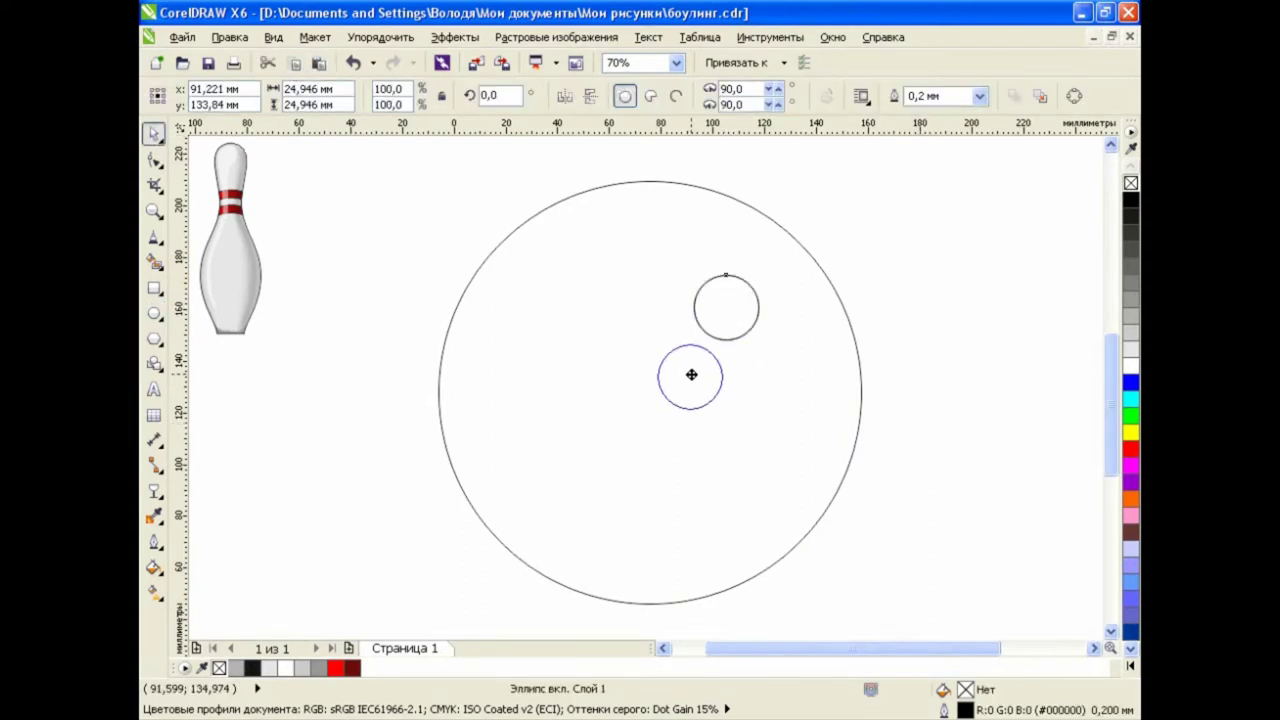
pyautogui.click(320, 63)
pyautogui.moveTo(726, 307)
pyautogui.mouseDown()
pyautogui.moveTo(766, 371)
pyautogui.moveTo(762, 337)
pyautogui.moveTo(722, 308)
pyautogui.mouseUp()
pyautogui.click(767, 372)
pyautogui.press('Escape')
pyautogui.doubleClick(689, 372)
# Adjust the top hole and move all three finger holes up slightly
pyautogui.click(734, 308)
pyautogui.click(894, 294)
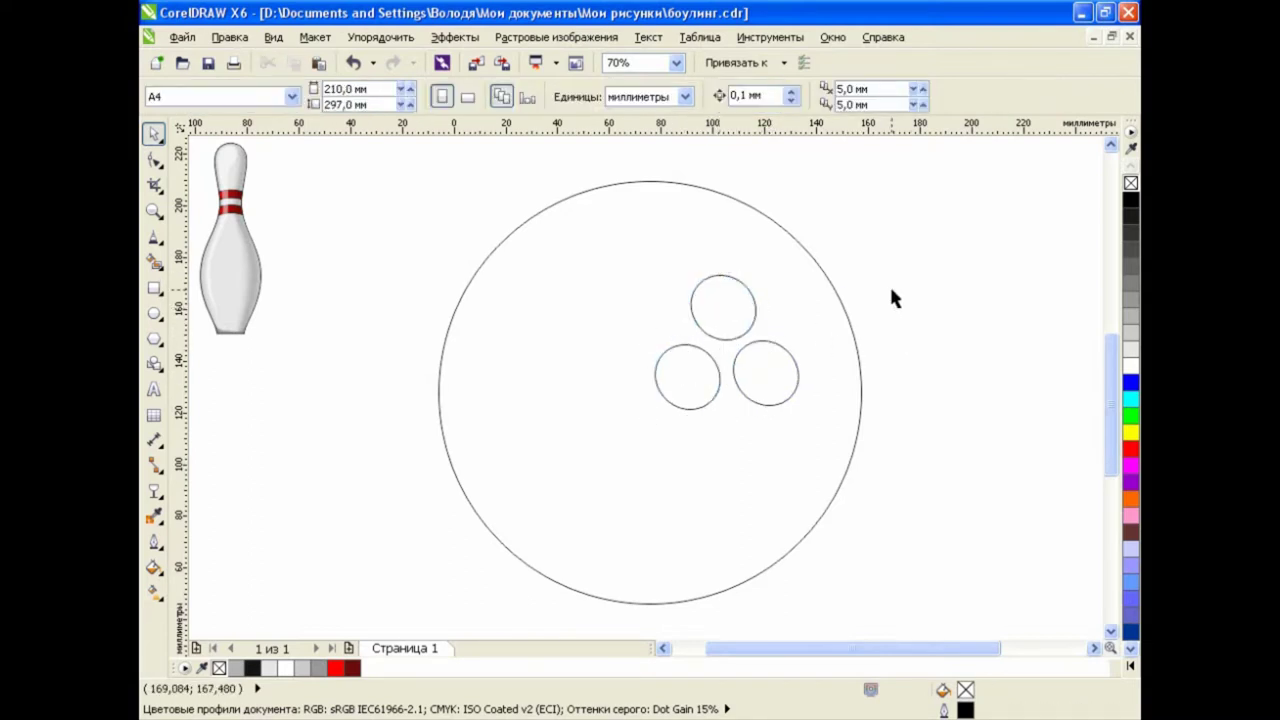
pyautogui.click(716, 306)
pyautogui.click(910, 322)
pyautogui.moveTo(640, 420); pyautogui.dragTo(797, 286)
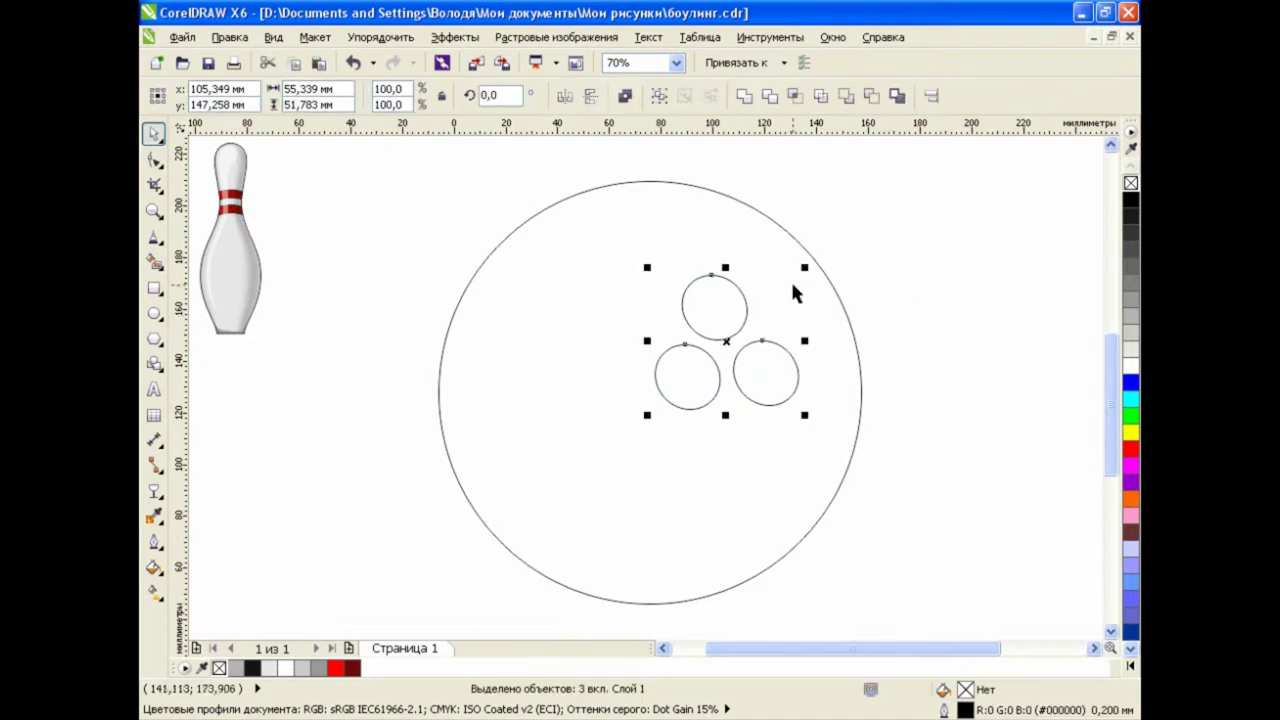
pyautogui.moveTo(726, 347); pyautogui.dragTo(725, 334)
pyautogui.click(909, 305)
# Draw a Bezier curve across the ball and bend its ends with the Shape tool
pyautogui.scroll(1, 913, 305)
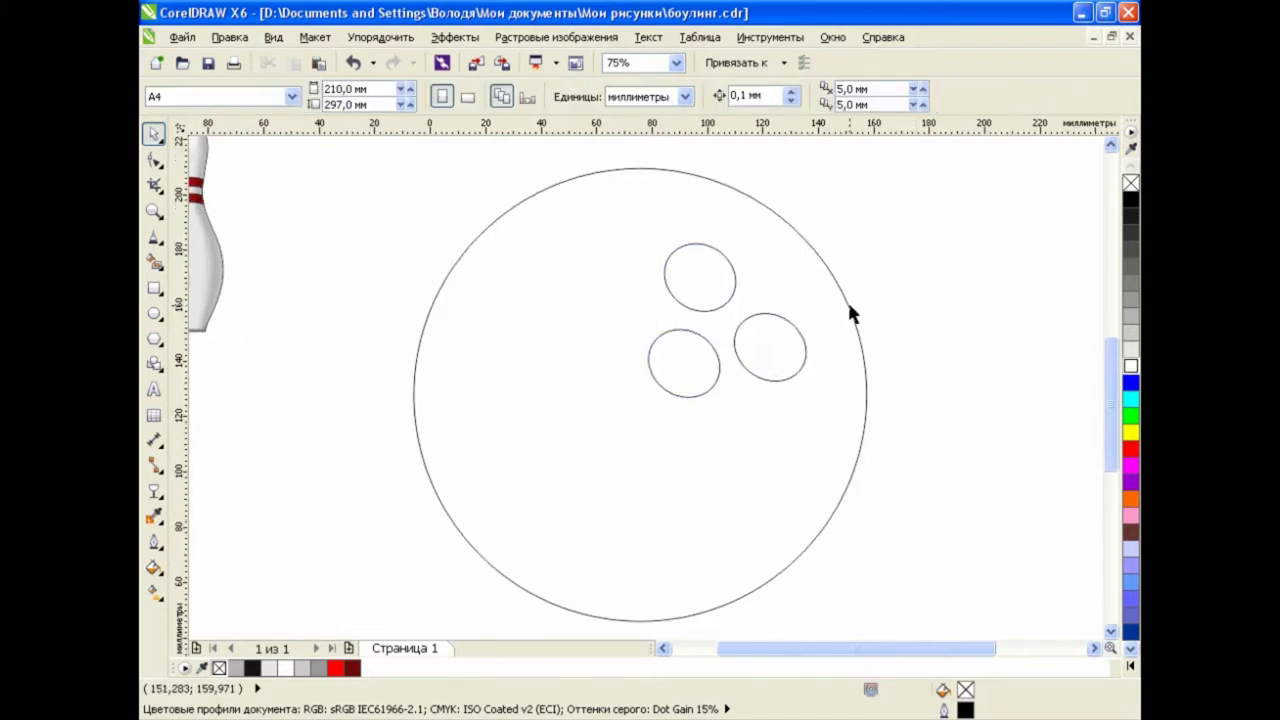
pyautogui.click(155, 238)
pyautogui.click(234, 279)
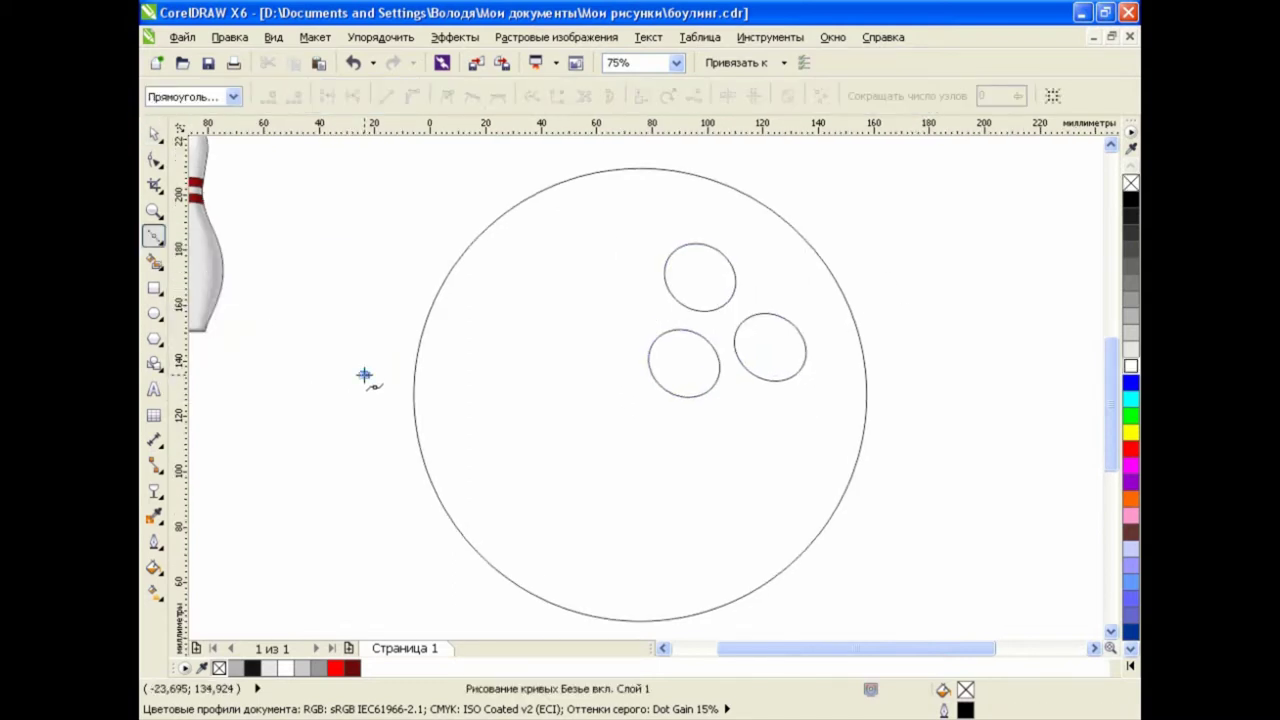
pyautogui.click(363, 374)
pyautogui.moveTo(906, 388); pyautogui.dragTo(946, 308)
pyautogui.click(153, 161)
pyautogui.moveTo(366, 380); pyautogui.dragTo(424, 515)
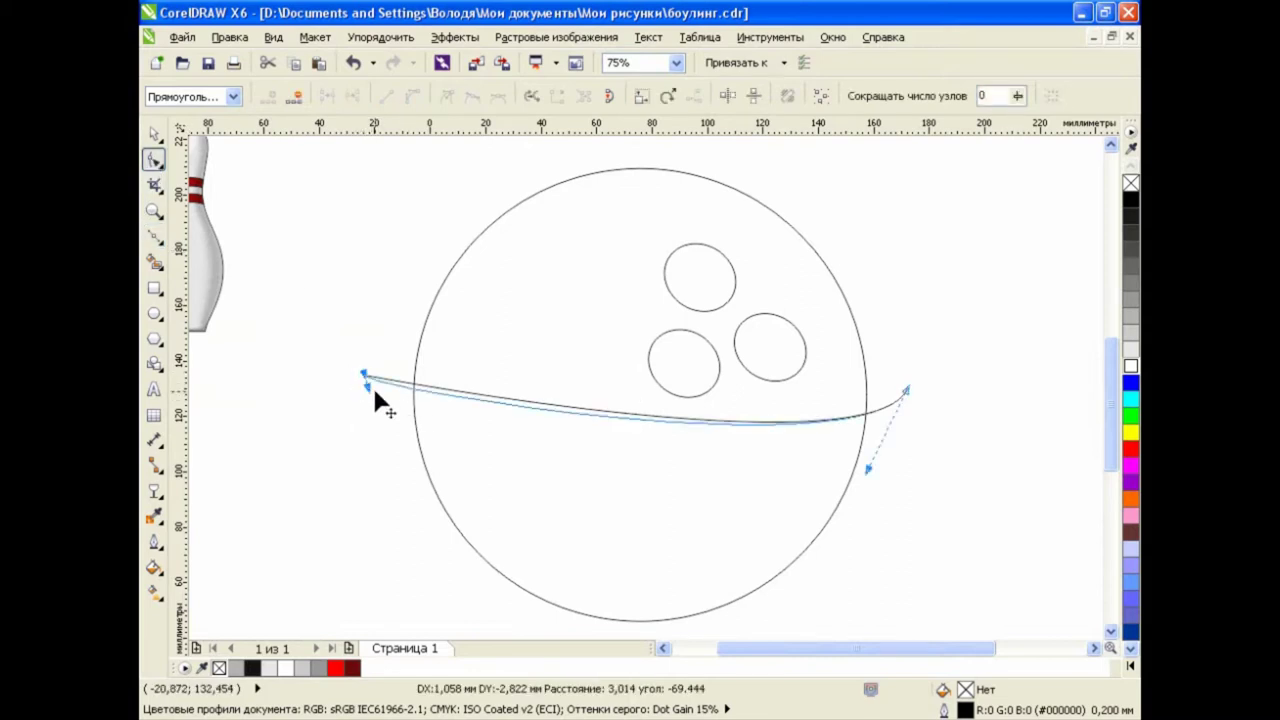
pyautogui.moveTo(905, 392); pyautogui.dragTo(913, 387)
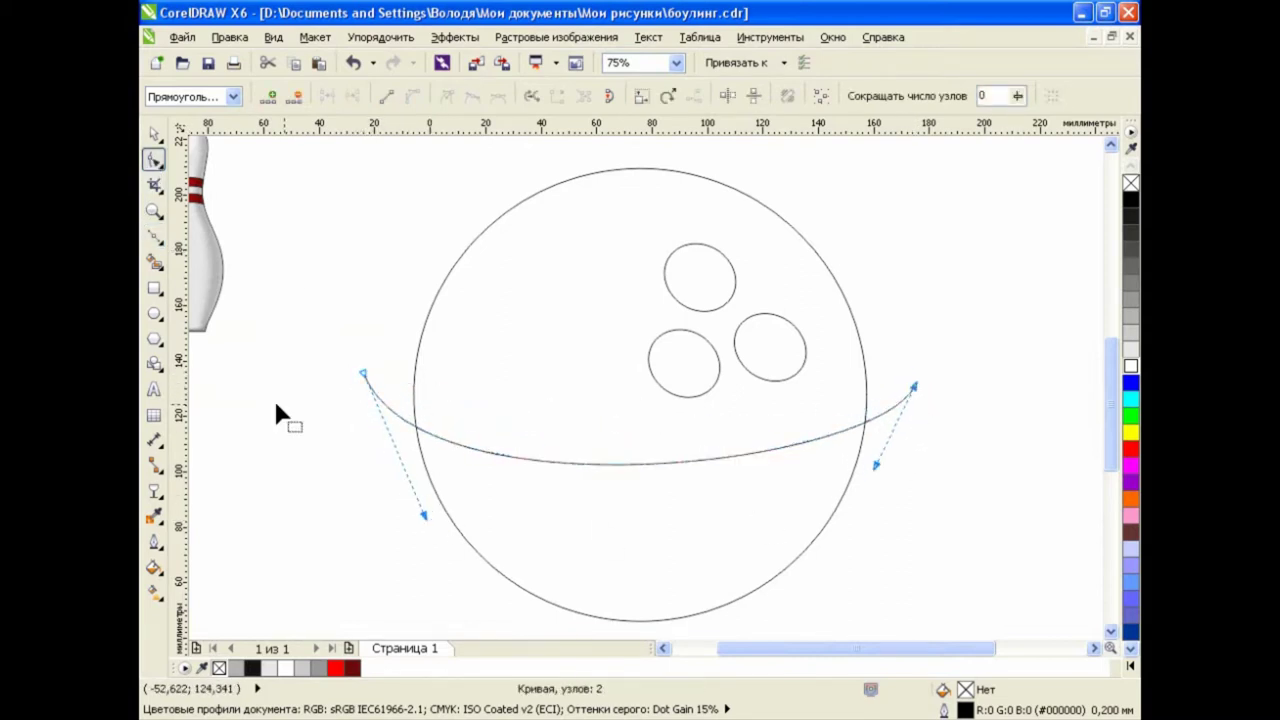
# Reshape the curve into a gentle arc and Smart Fill the area below grey B3B3B3
pyautogui.click(153, 261)
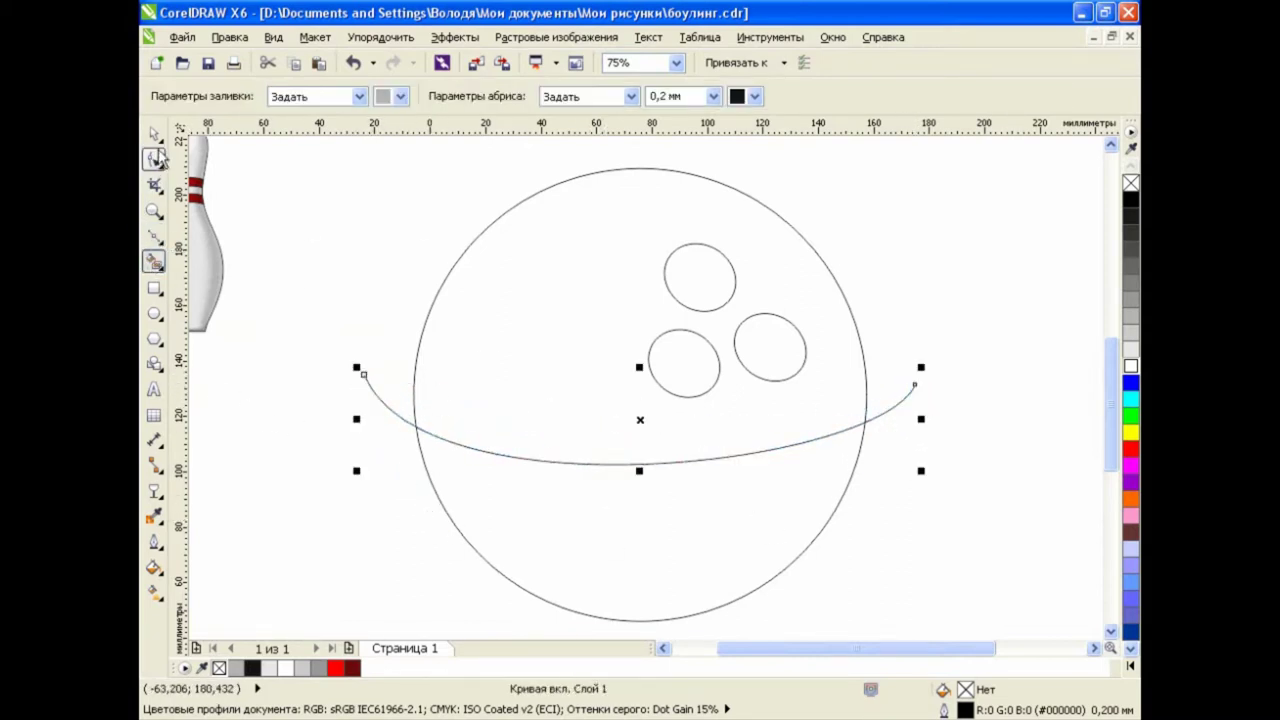
pyautogui.click(155, 158)
pyautogui.moveTo(363, 375); pyautogui.dragTo(363, 358)
pyautogui.moveTo(635, 457); pyautogui.dragTo(633, 466)
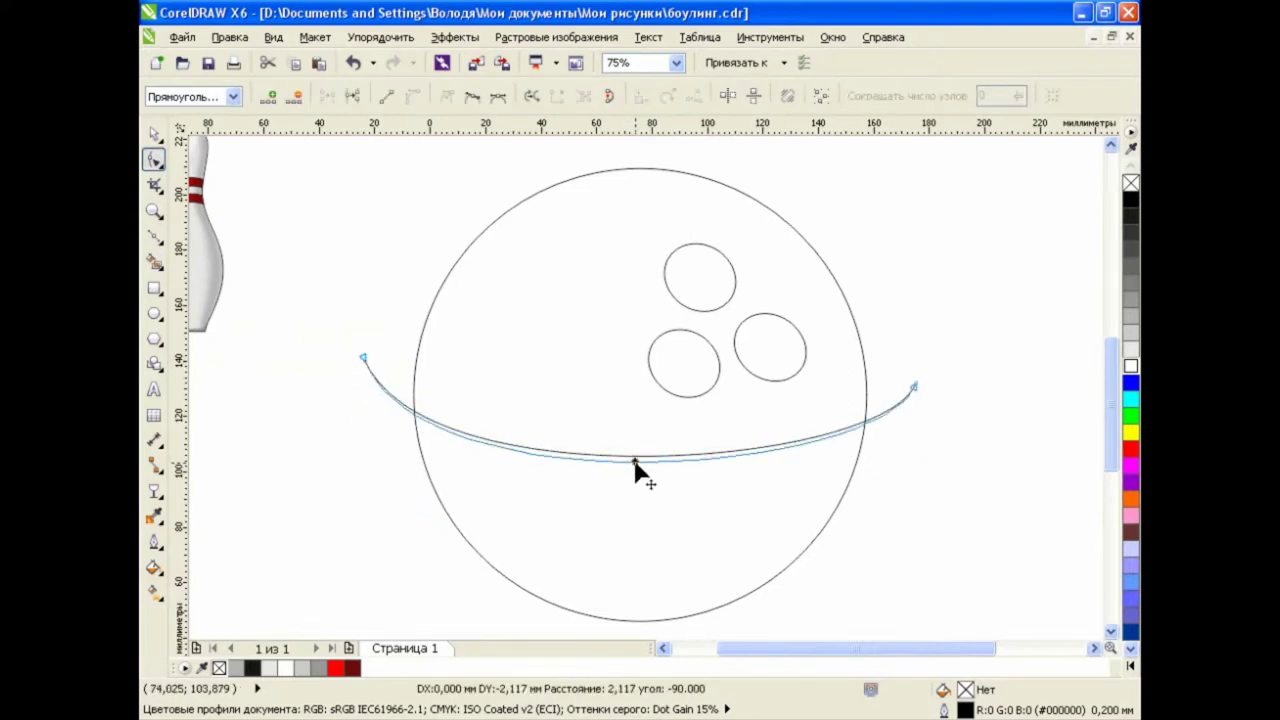
pyautogui.click(153, 261)
pyautogui.click(621, 531)
# Delete the helper curve, leaving only the grey fill
pyautogui.click(153, 133)
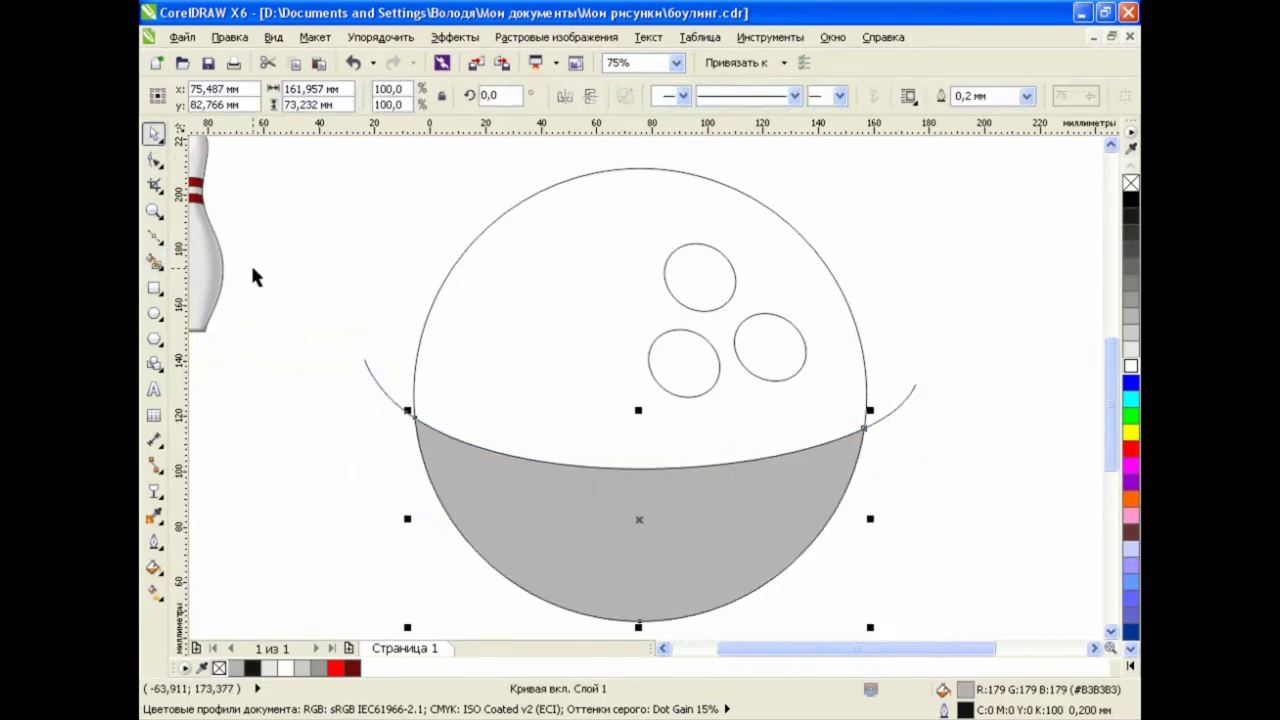
pyautogui.click(250, 262)
pyautogui.click(381, 386)
pyautogui.press('Delete')
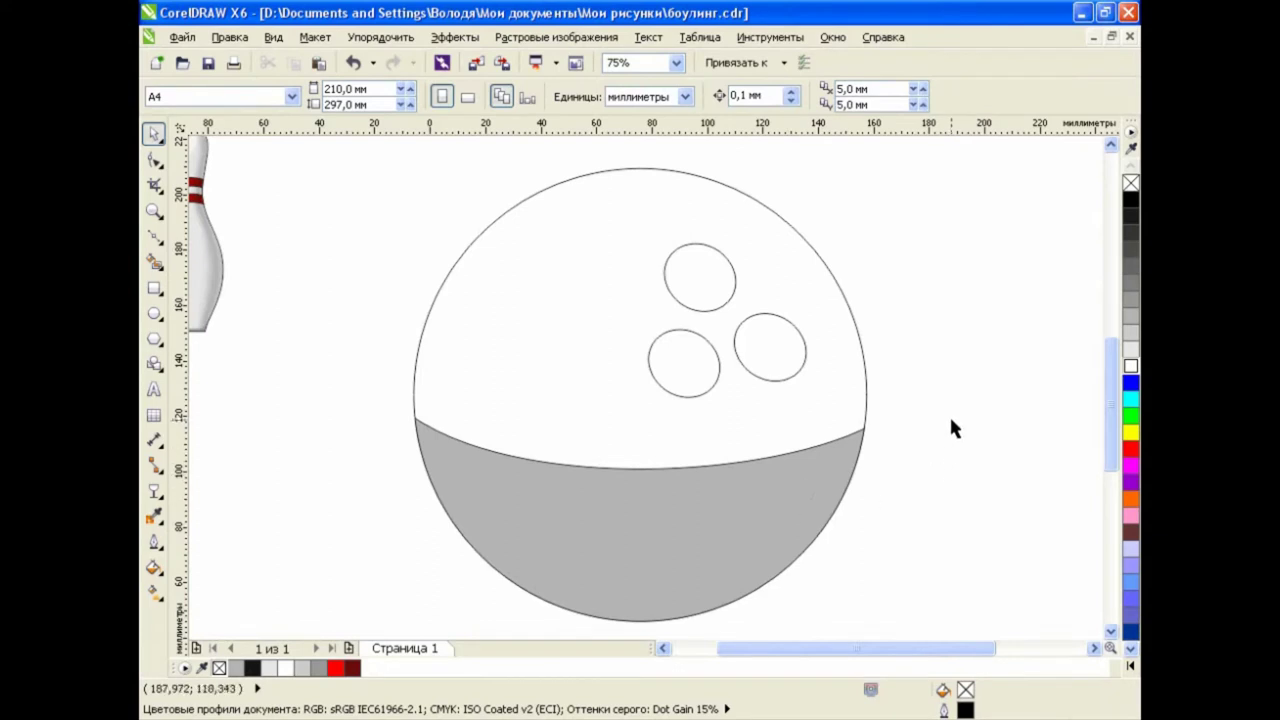
# Draw a rectangle on the ball's upper left and reshape it into a slanted, tapered panel
pyautogui.click(154, 287)
pyautogui.moveTo(509, 214); pyautogui.dragTo(594, 369)
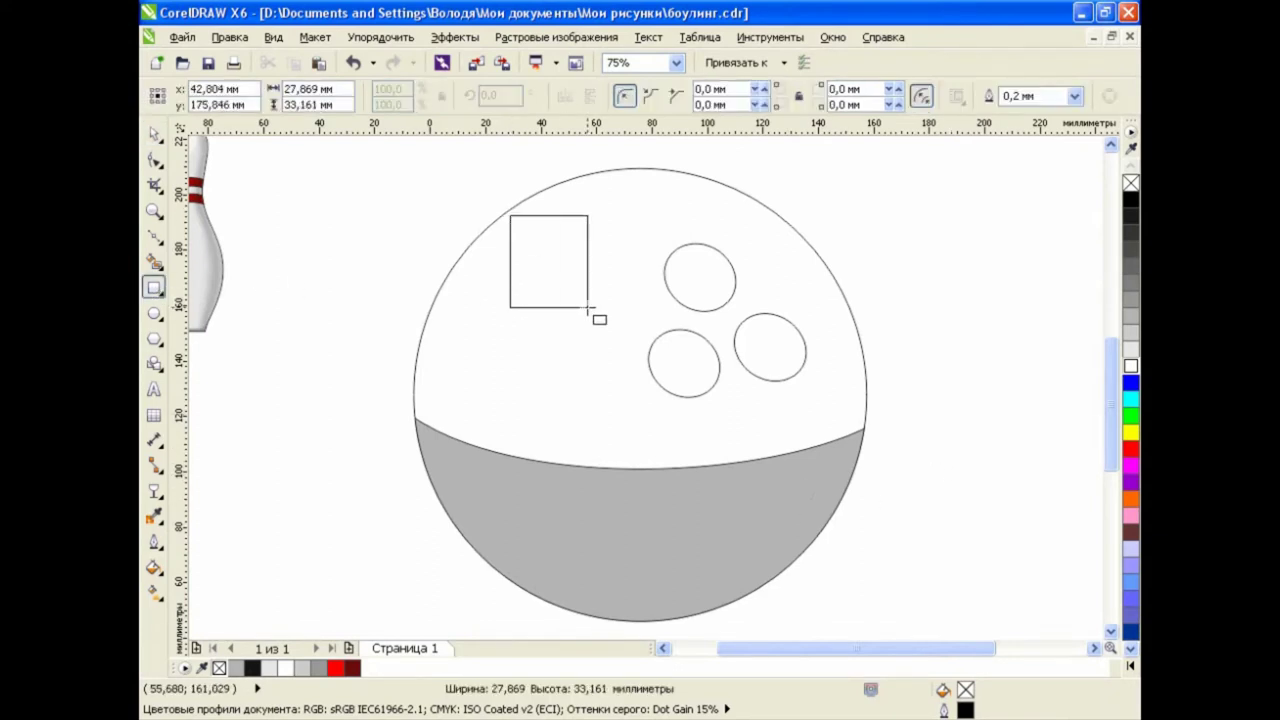
pyautogui.click(1109, 95)
pyautogui.click(153, 159)
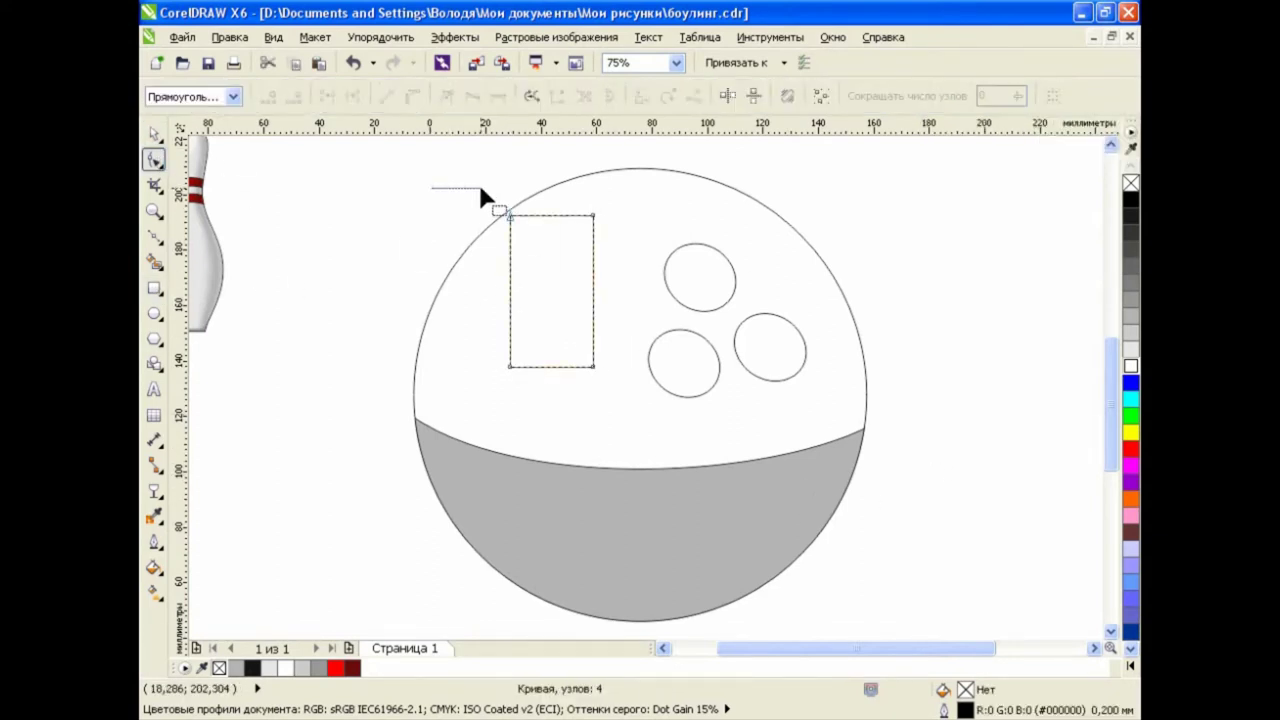
pyautogui.moveTo(470, 192); pyautogui.dragTo(657, 233)
pyautogui.moveTo(495, 335); pyautogui.dragTo(641, 416)
pyautogui.moveTo(594, 367); pyautogui.dragTo(549, 343)
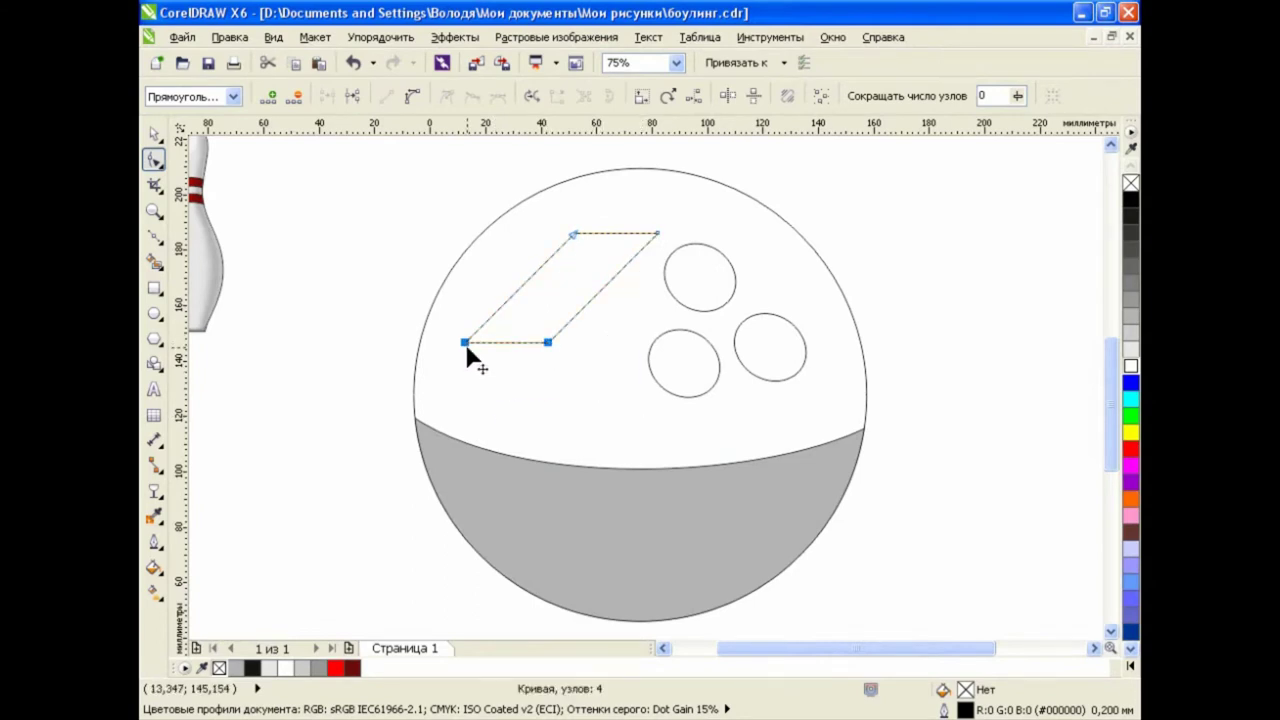
pyautogui.moveTo(466, 343); pyautogui.dragTo(494, 306)
pyautogui.click(547, 342)
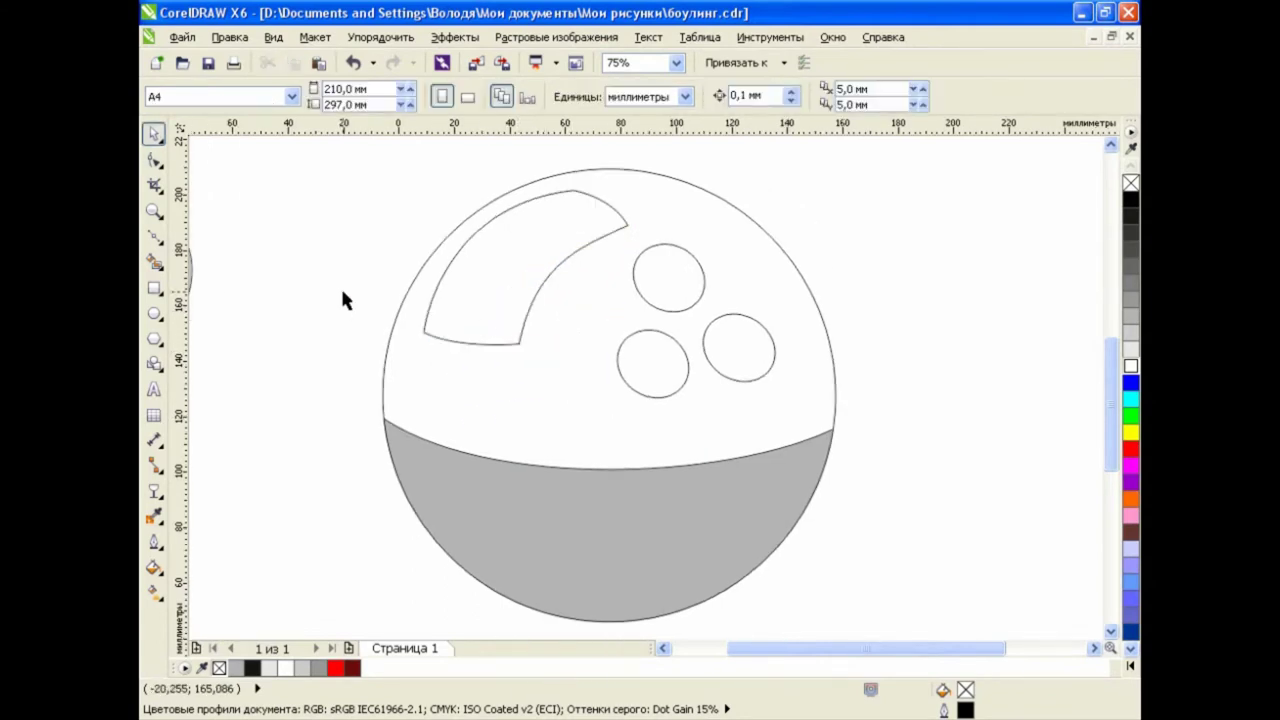
# Draw a small oval inside the panel and rotate it to about 316°
pyautogui.click(154, 312)
pyautogui.moveTo(493, 231); pyautogui.dragTo(519, 271)
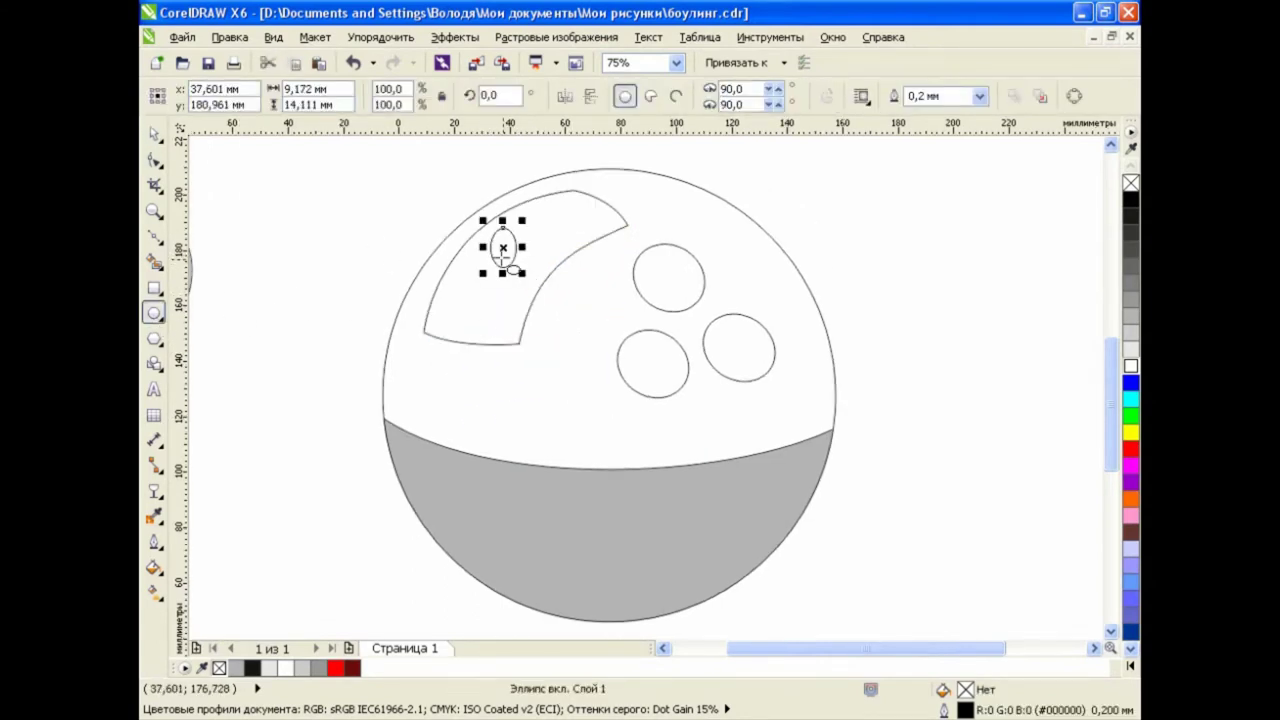
pyautogui.click(503, 250)
pyautogui.moveTo(520, 218); pyautogui.dragTo(527, 242)
pyautogui.click(154, 133)
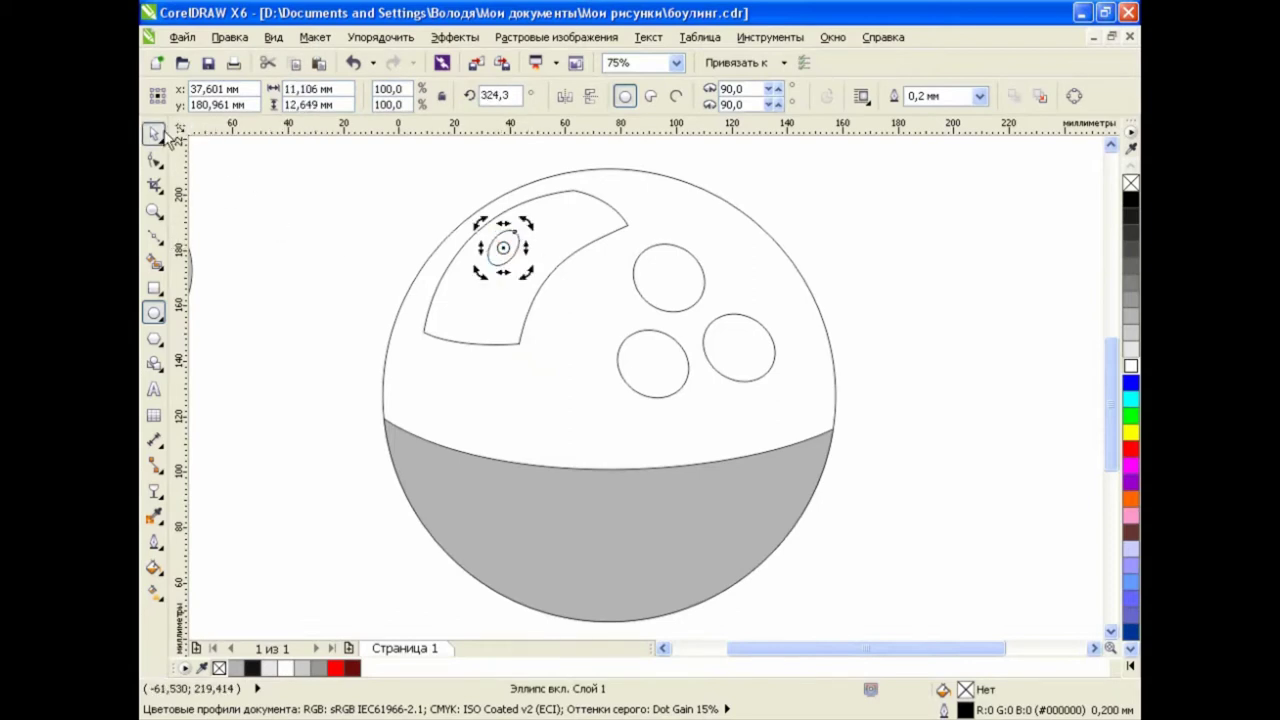
pyautogui.click(362, 217)
# Paste a copy of the lower middle finger hole, convert it to curves and bulge its lower-right edge outward
pyautogui.scroll(1, 507, 380)
pyautogui.click(511, 370)
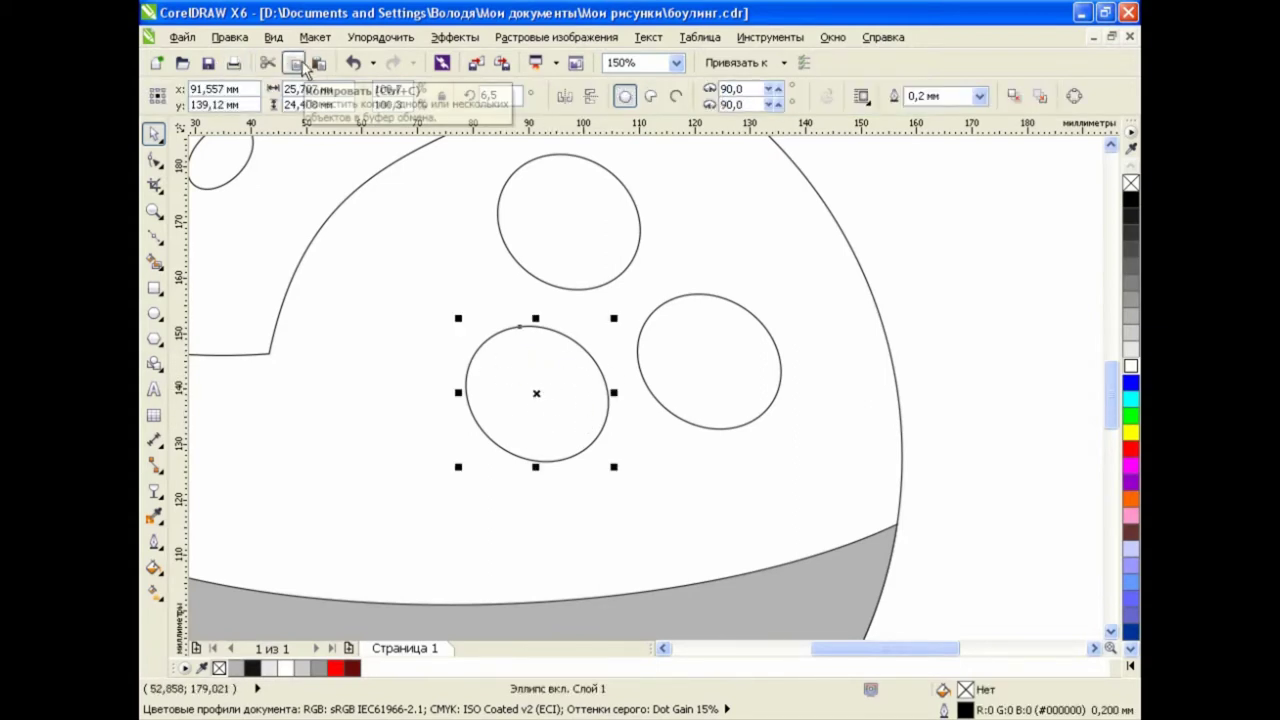
pyautogui.click(319, 64)
pyautogui.click(158, 162)
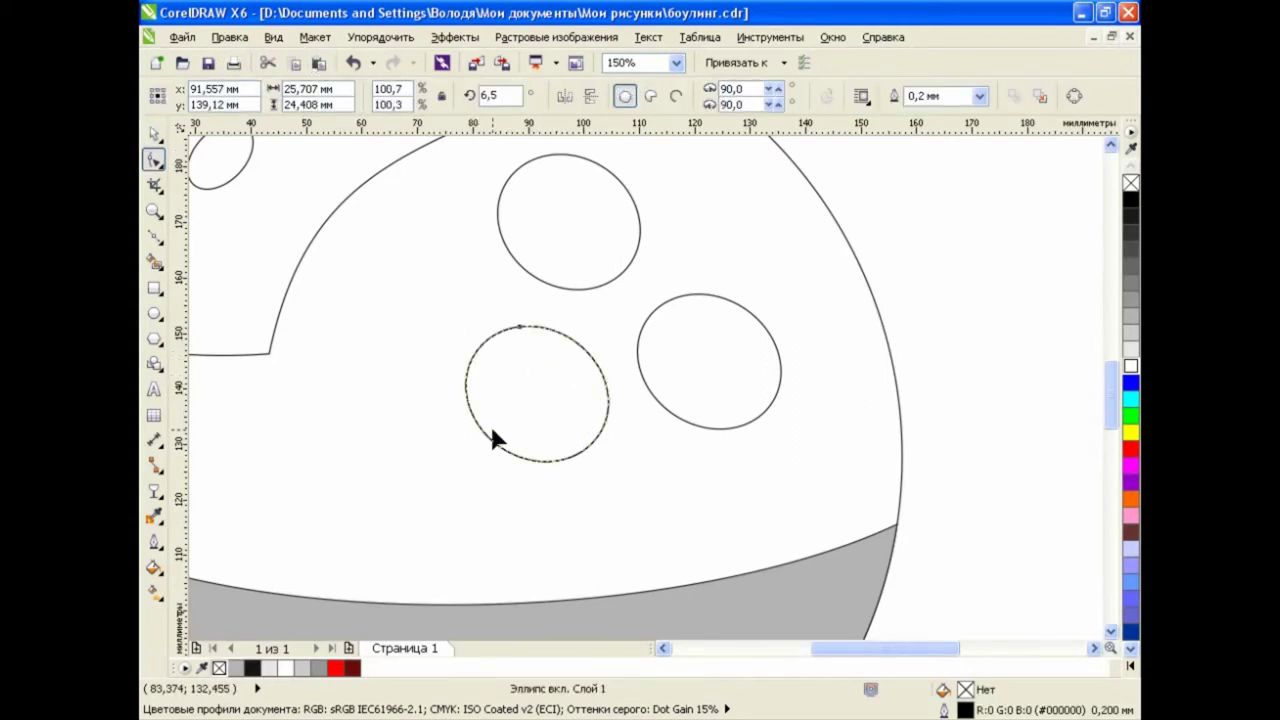
pyautogui.click(1076, 97)
pyautogui.click(474, 425)
pyautogui.click(553, 464)
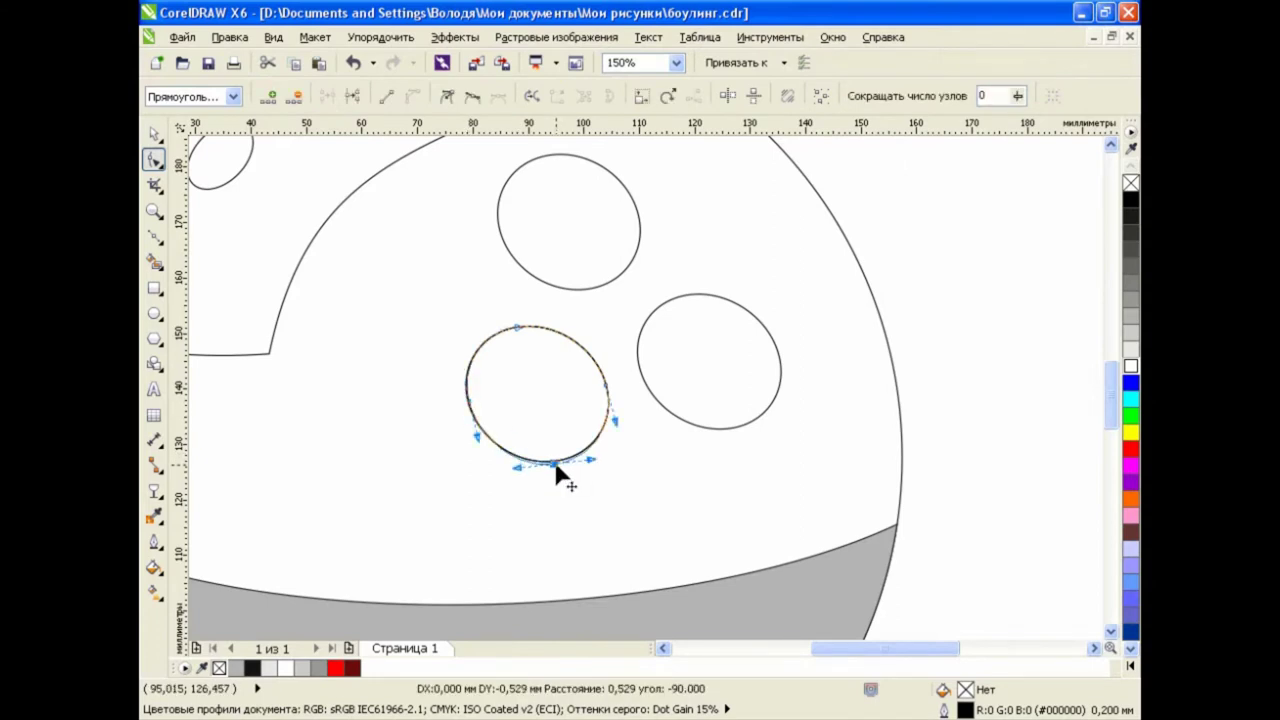
pyautogui.click(609, 386)
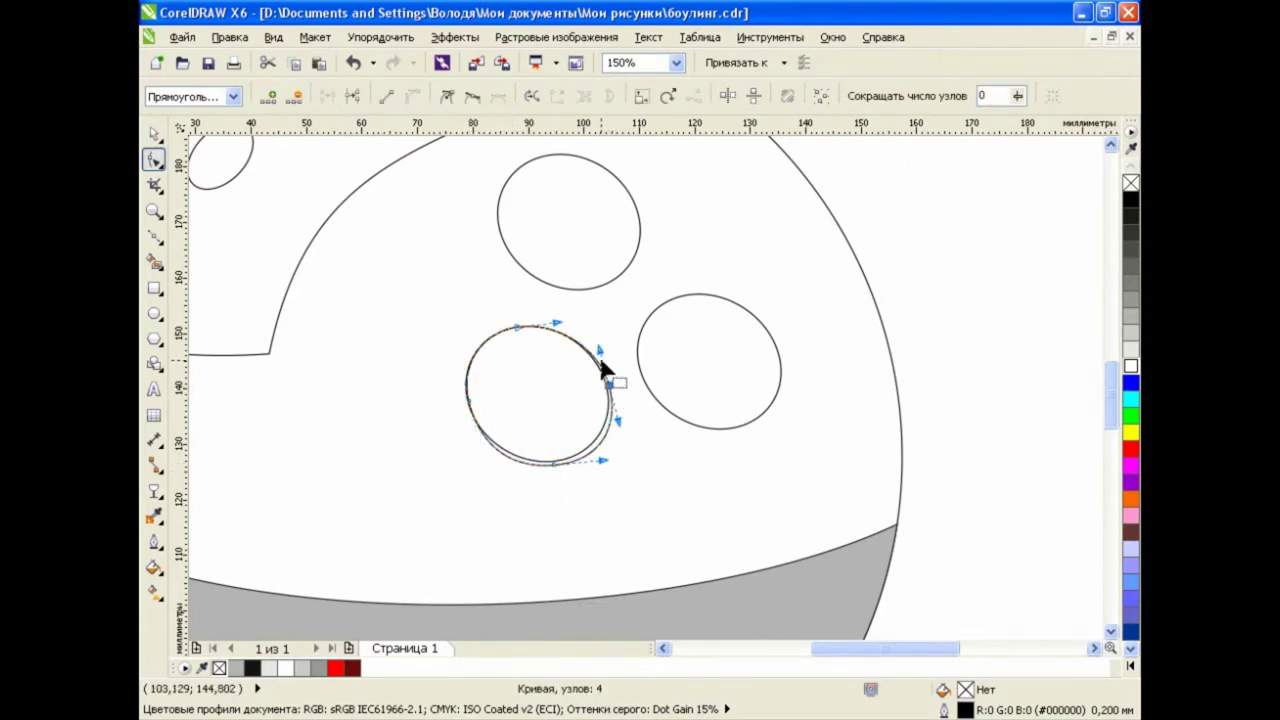
pyautogui.moveTo(603, 363); pyautogui.dragTo(620, 420)
# Smart Fill the crescent gap between the outlines grey and delete the stray outline copy
pyautogui.click(153, 134)
pyautogui.click(154, 261)
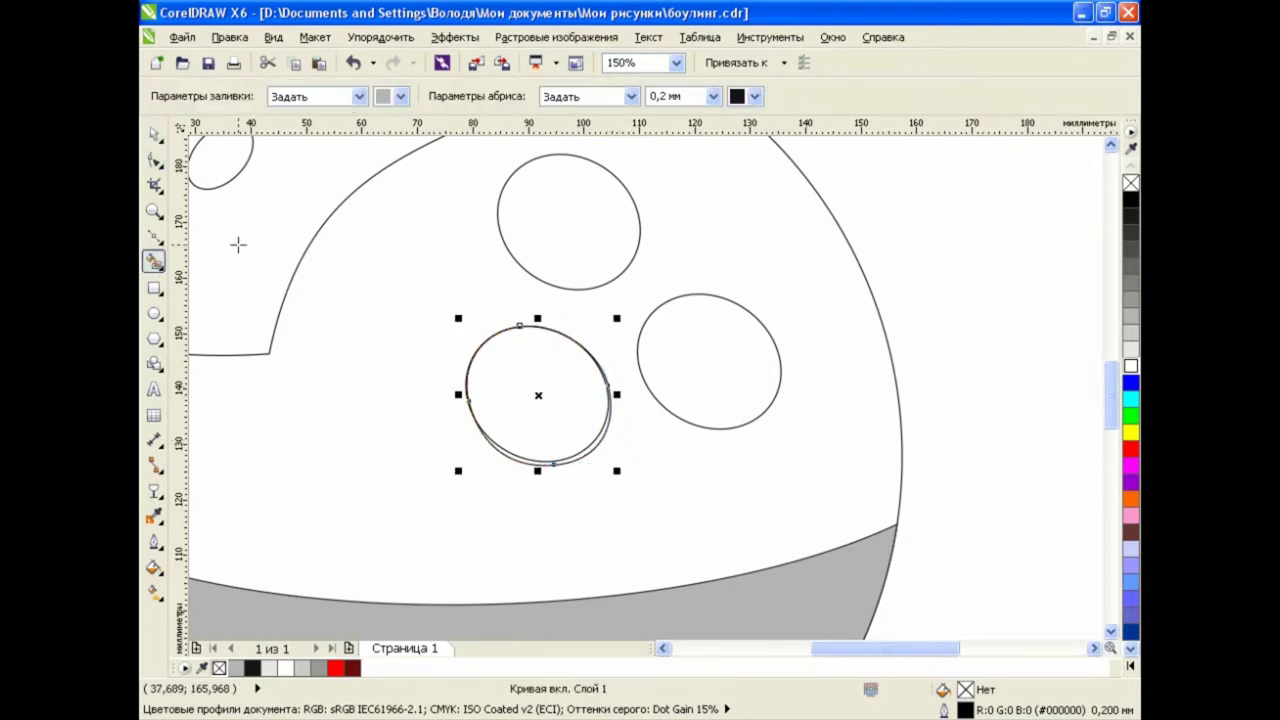
pyautogui.scroll(3, 568, 460)
pyautogui.click(583, 456)
pyautogui.click(153, 134)
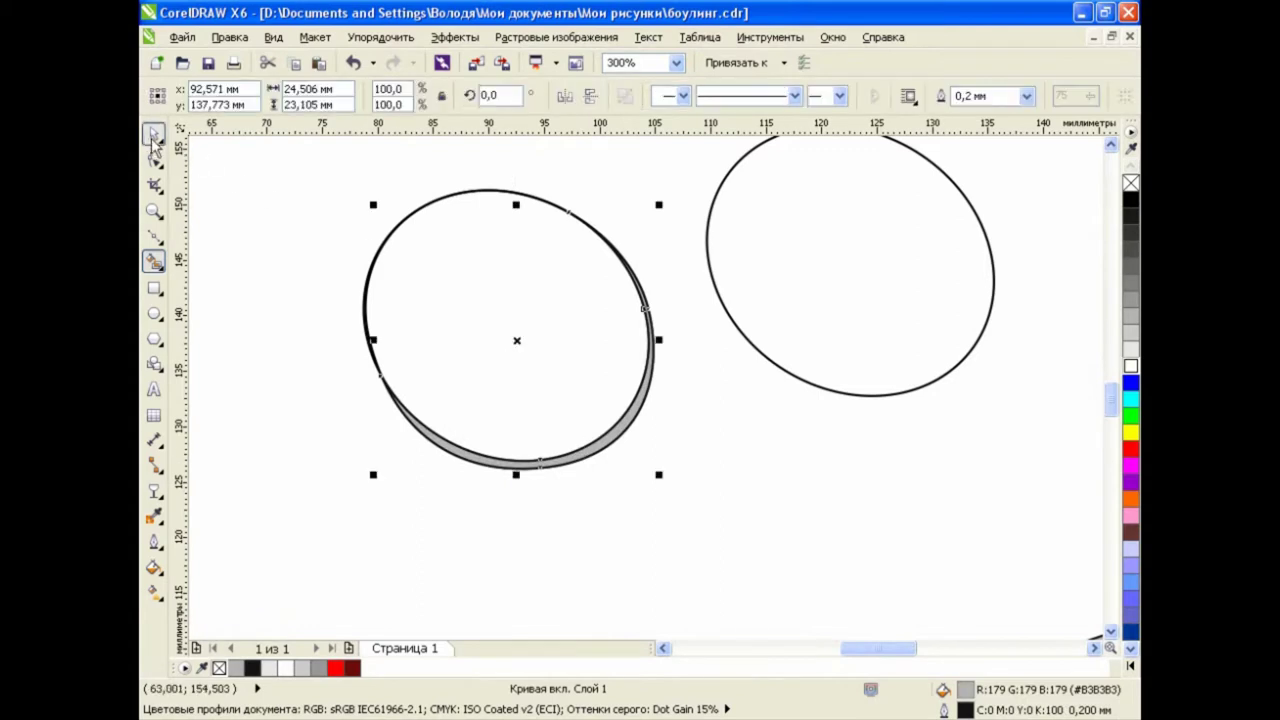
pyautogui.click(545, 202)
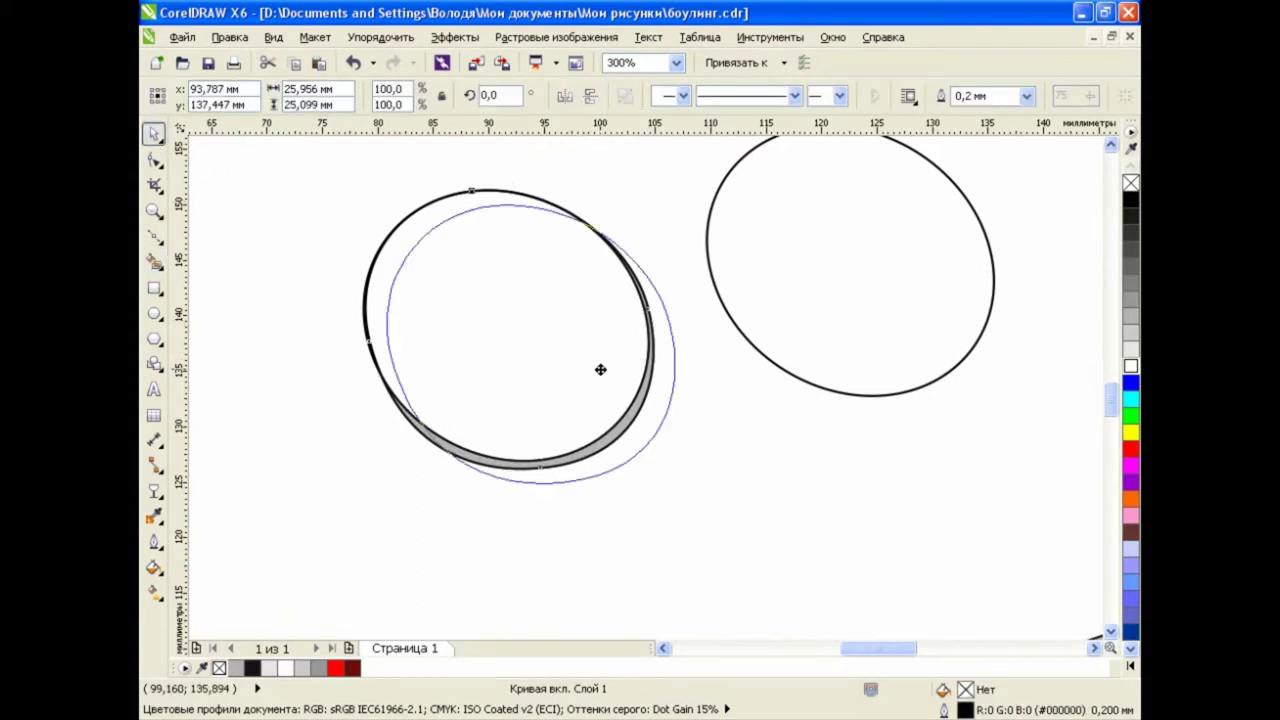
pyautogui.moveTo(600, 318); pyautogui.dragTo(718, 396)
pyautogui.press('Delete')
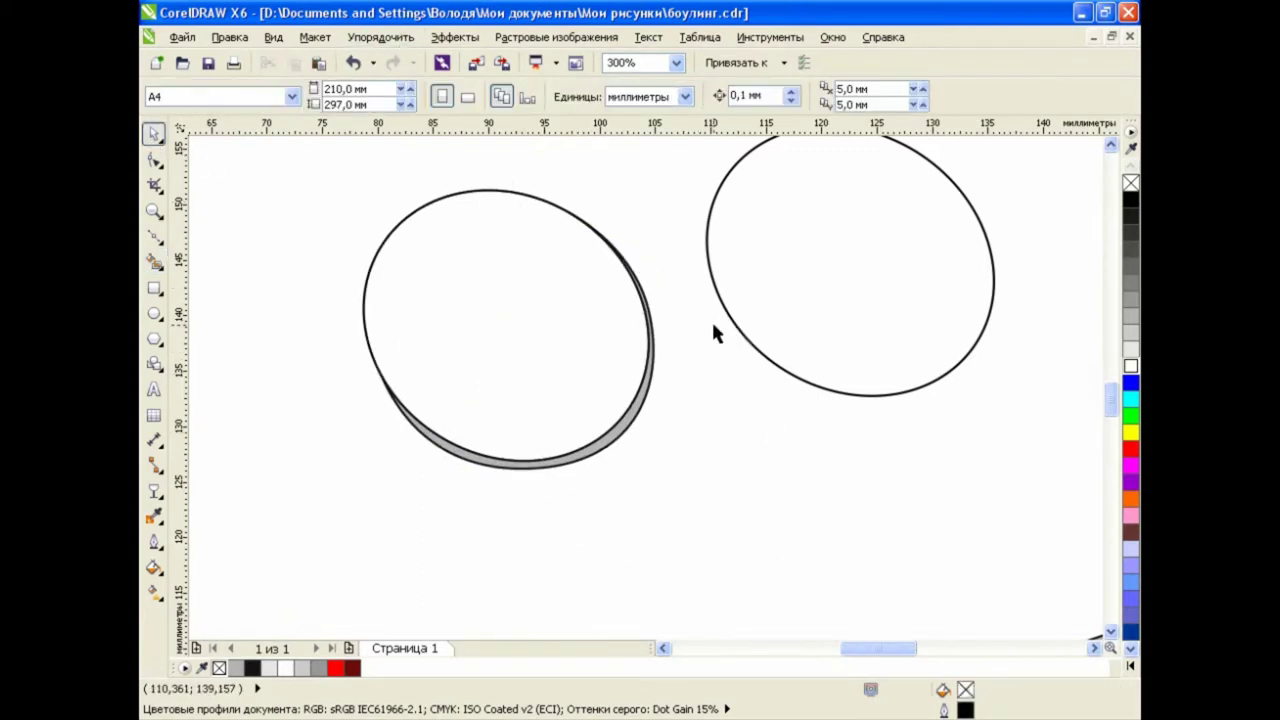
pyautogui.scroll(-3, 711, 334)
pyautogui.scroll(2, 760, 300)
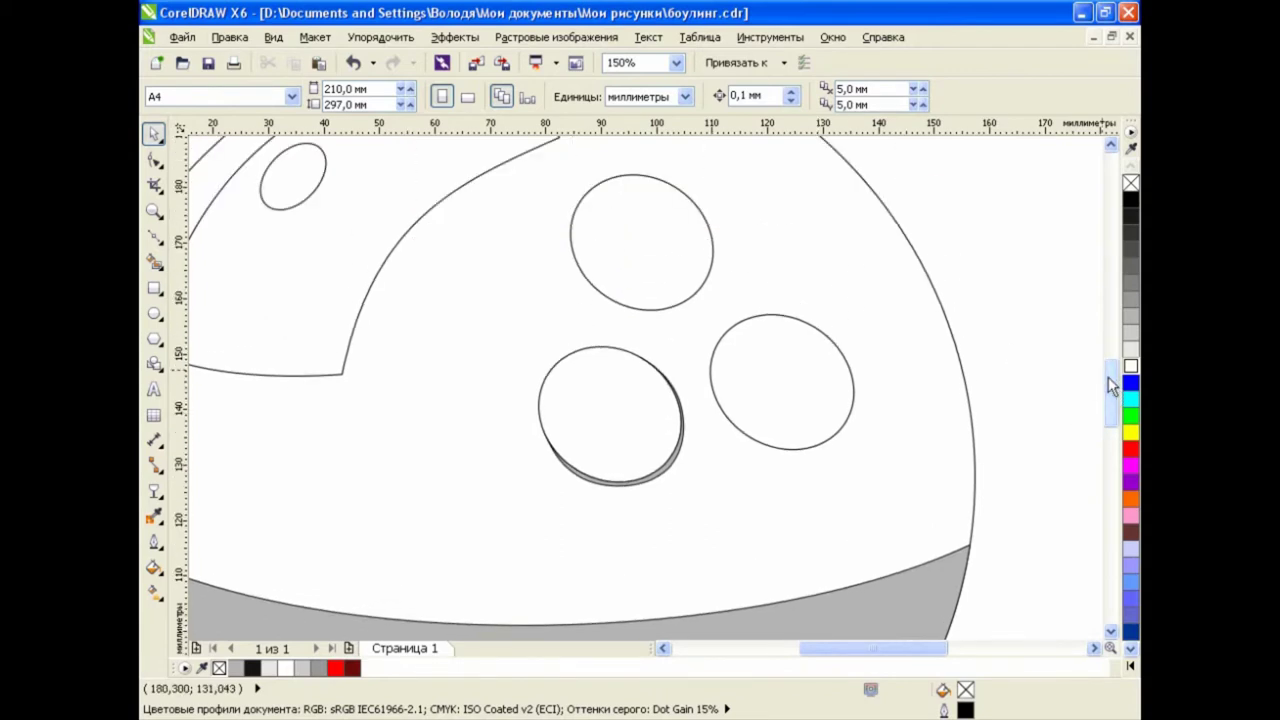
pyautogui.scroll(-1, 711, 343)
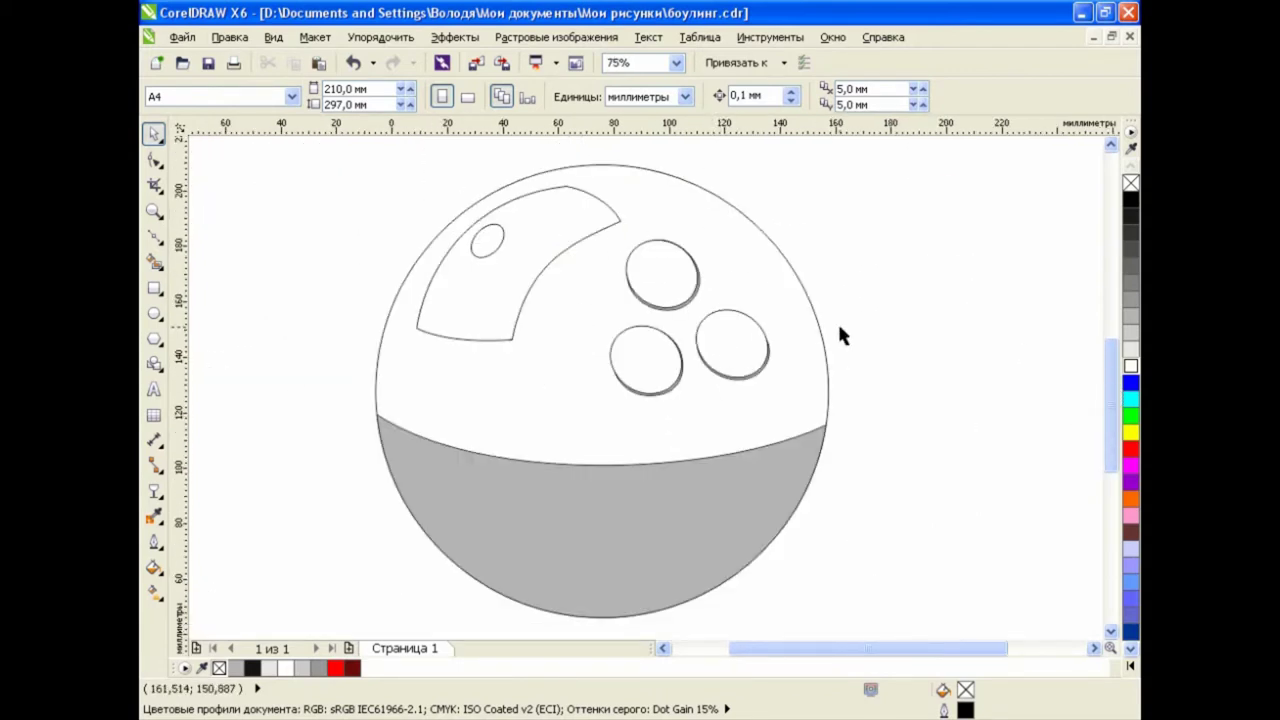
# Give the ball's outer circle a Radial fountain fill with a Custom colour blend
pyautogui.click(564, 395)
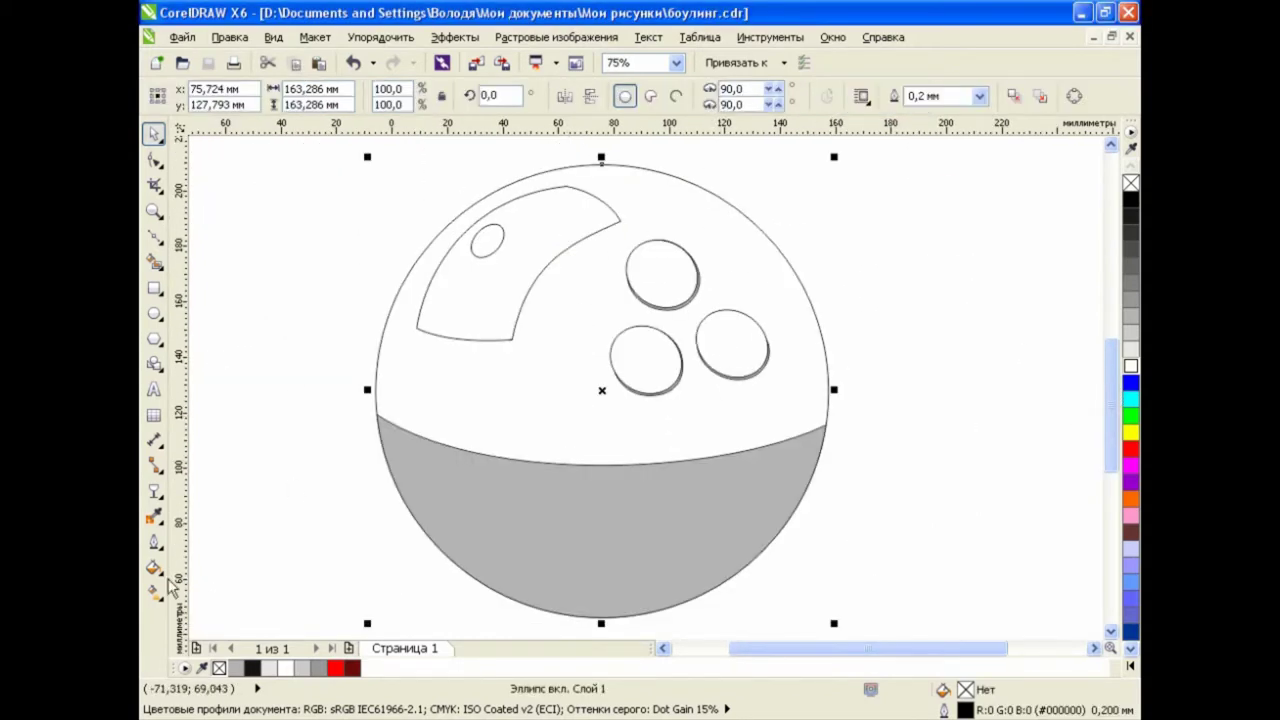
pyautogui.click(154, 567)
pyautogui.click(230, 597)
pyautogui.click(573, 217)
pyautogui.click(512, 240)
pyautogui.click(556, 352)
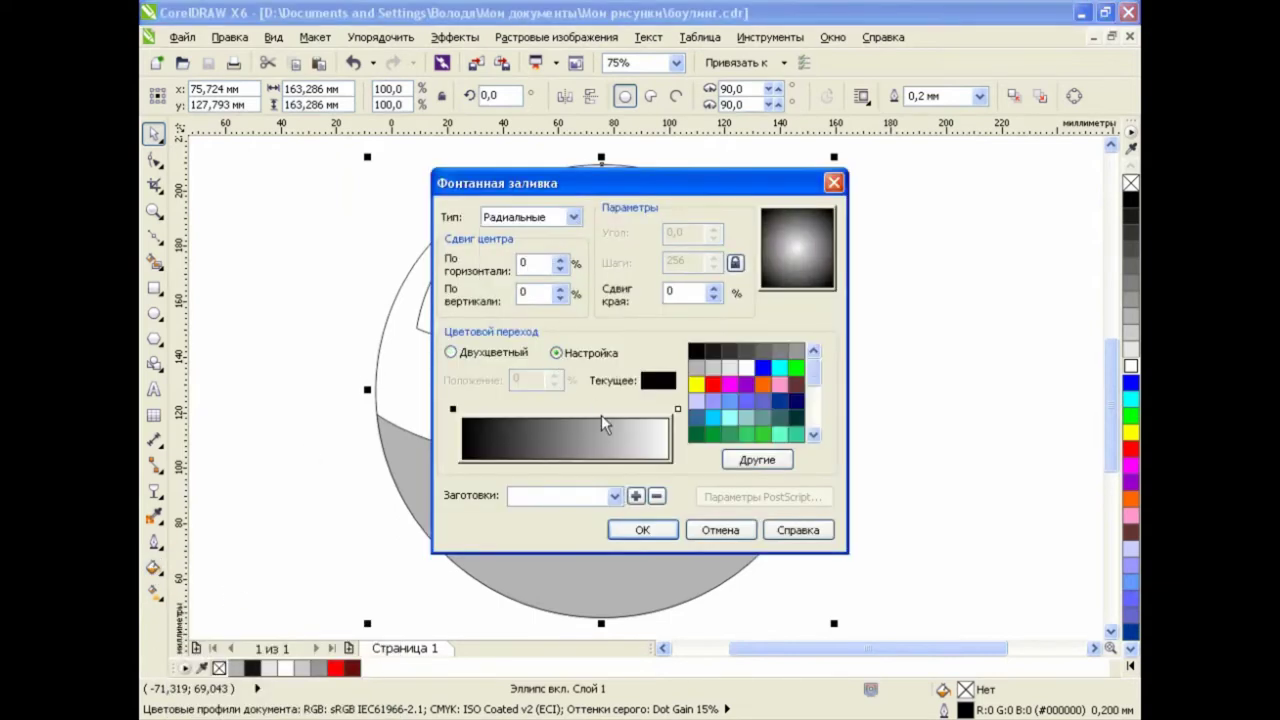
# Set the gradient's end colour stop to a green using RGB values
pyautogui.click(677, 409)
pyautogui.click(757, 460)
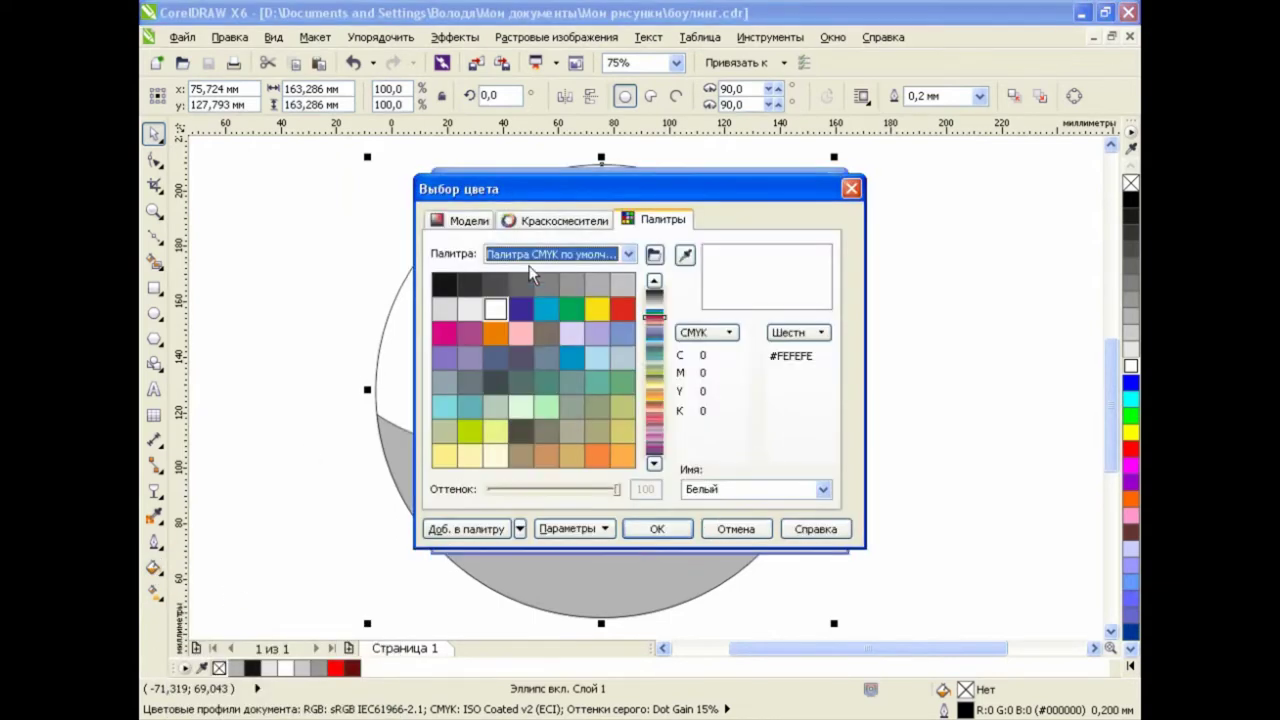
pyautogui.click(468, 220)
pyautogui.click(654, 254)
pyautogui.click(520, 311)
pyautogui.moveTo(735, 358); pyautogui.dragTo(692, 357)
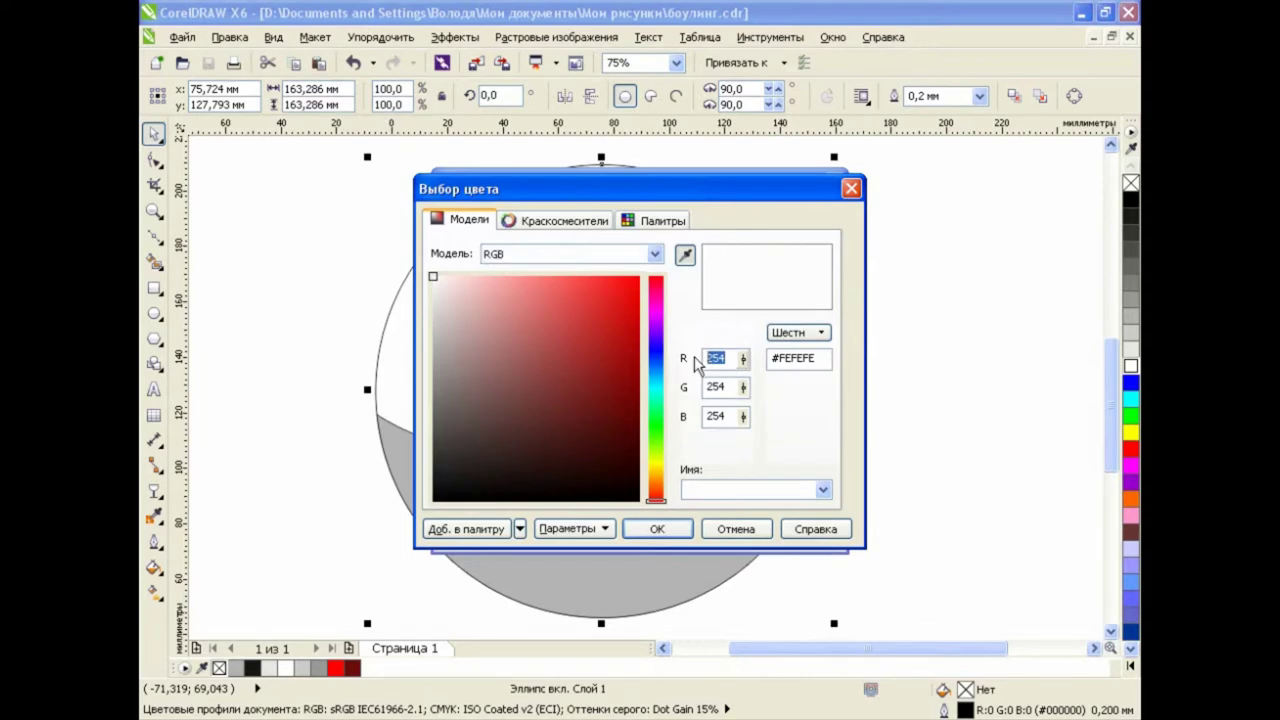
pyautogui.write('5')
pyautogui.press('Tab')
pyautogui.write('1')
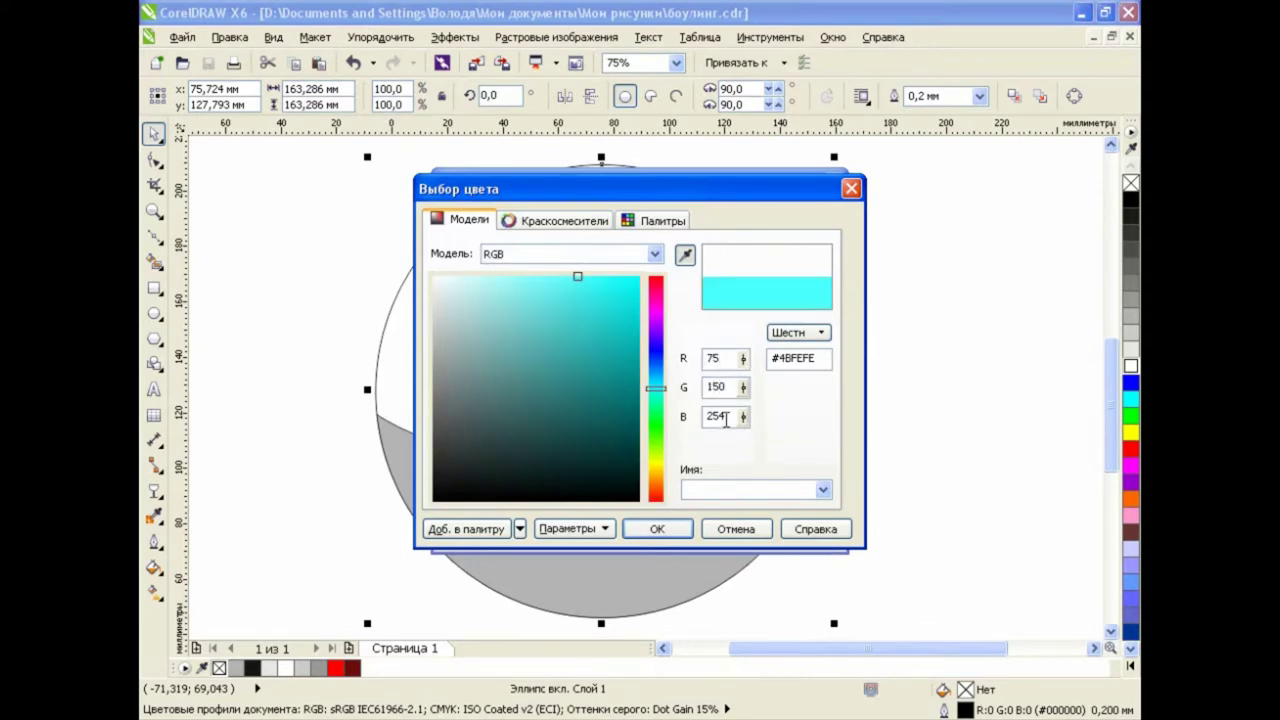
pyautogui.doubleClick(716, 416)
pyautogui.write('0')
pyautogui.press('Tab')
pyautogui.click(657, 529)
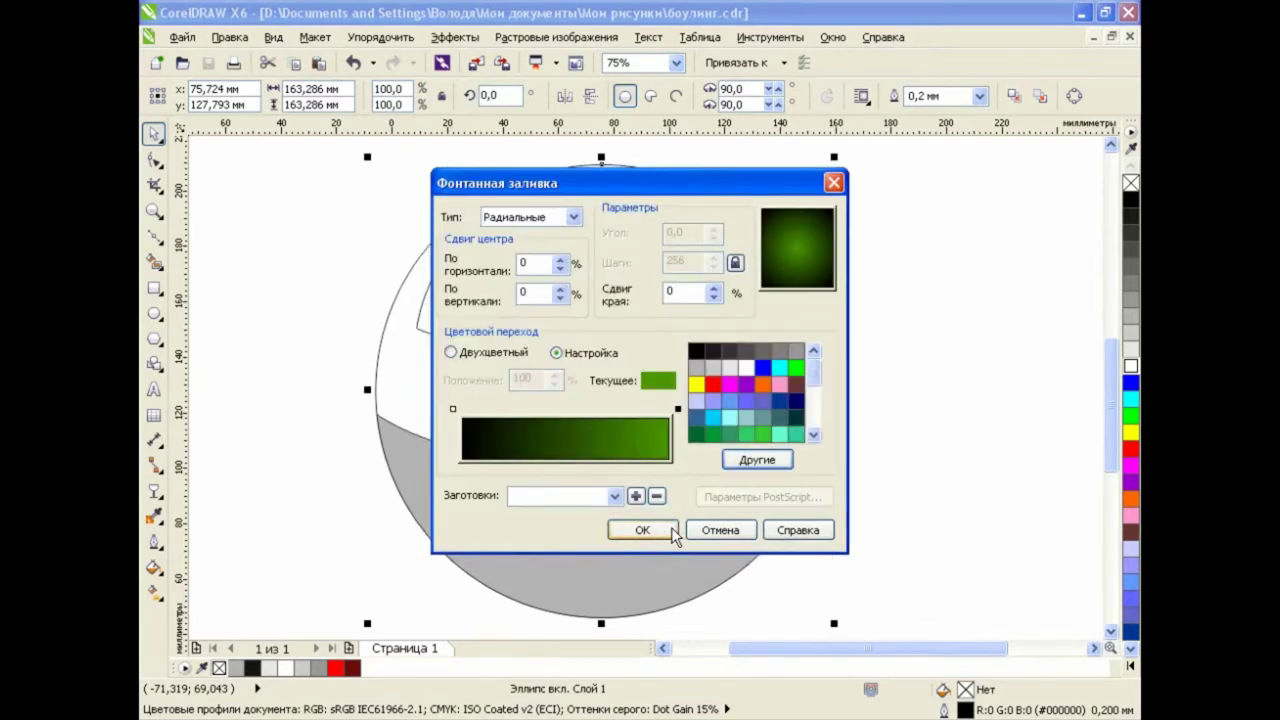
# Set the gradient's start colour stop to an RGB green with green 180
pyautogui.click(455, 410)
pyautogui.click(757, 460)
pyautogui.click(468, 220)
pyautogui.moveTo(716, 358); pyautogui.dragTo(669, 358)
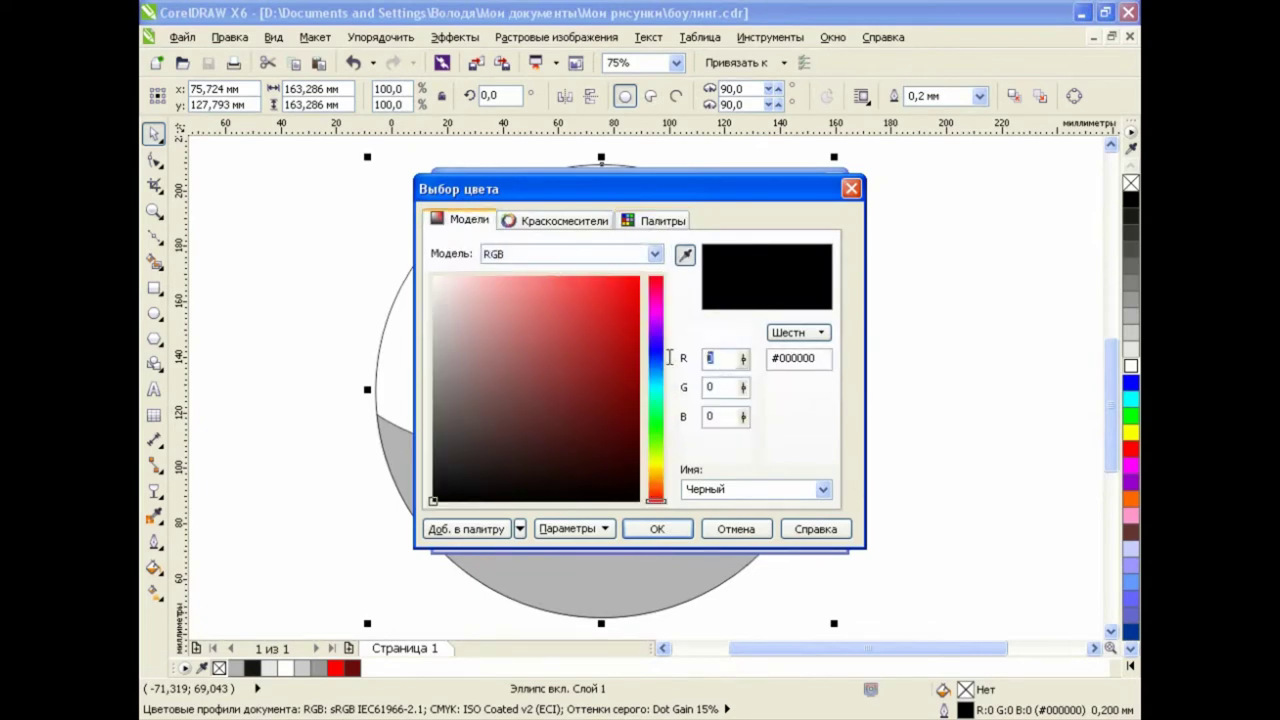
pyautogui.write('0')
pyautogui.press('Tab')
pyautogui.write('1')
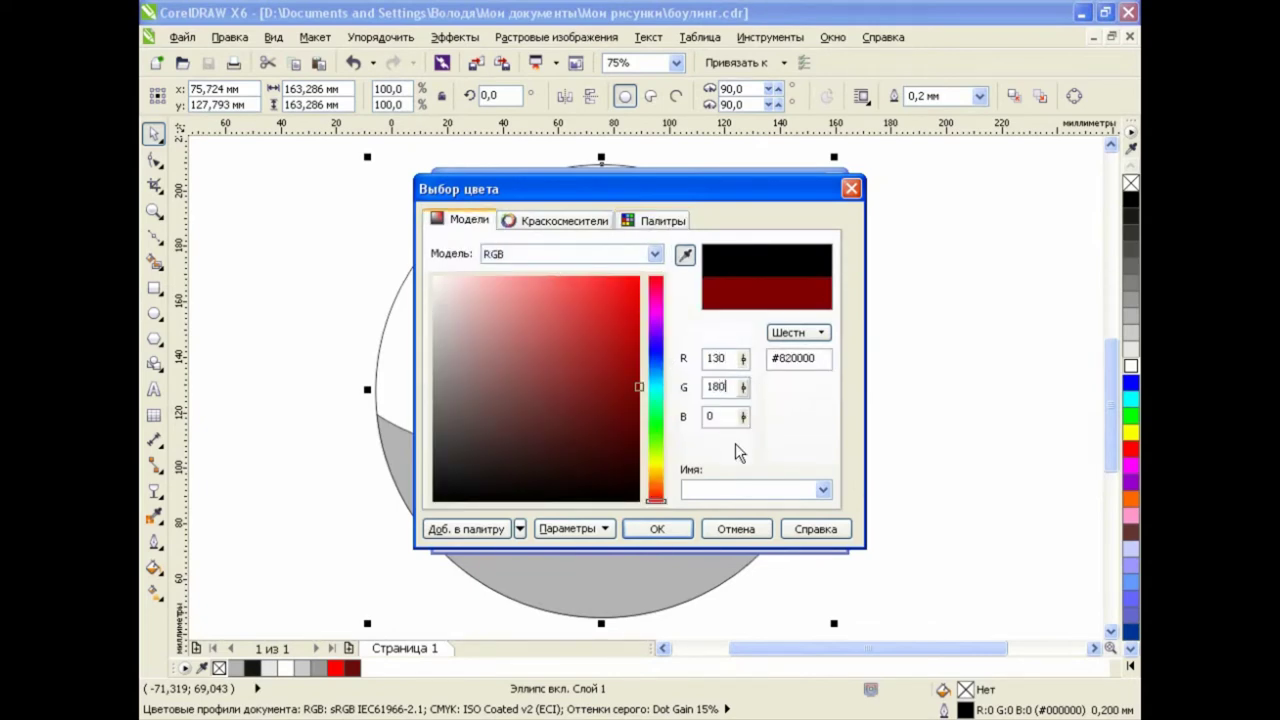
pyautogui.press('Tab')
pyautogui.click(678, 528)
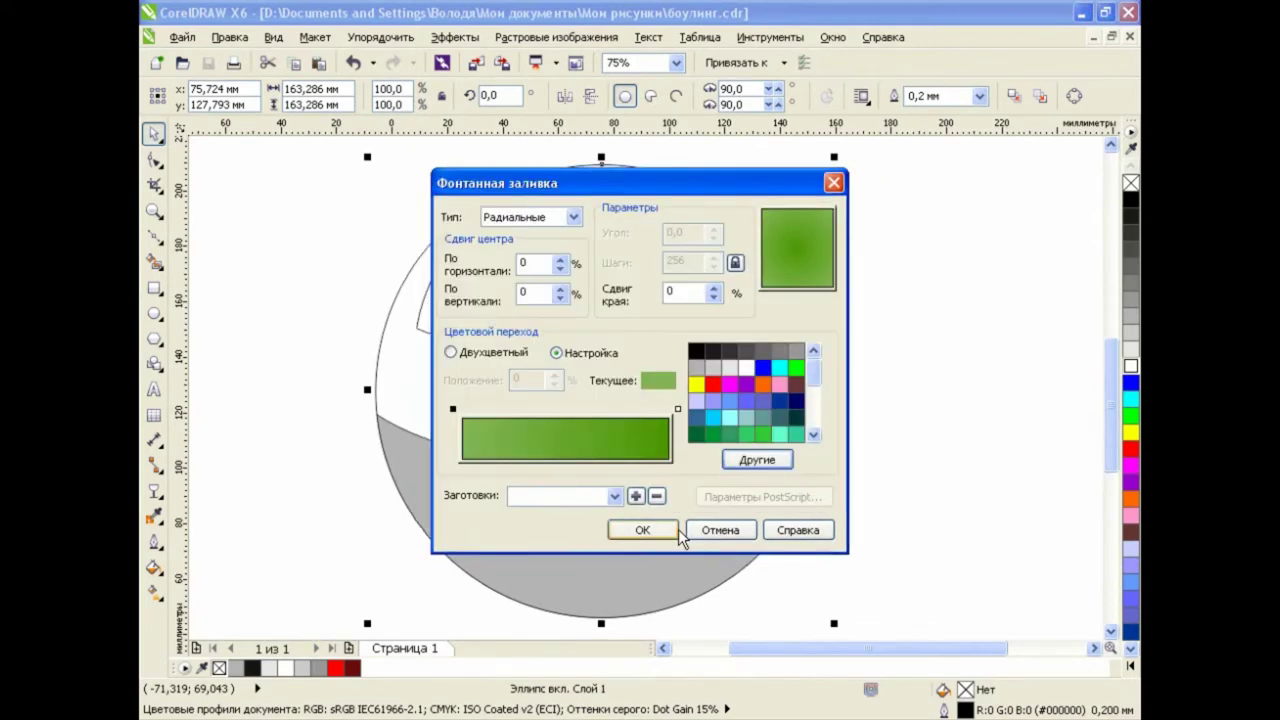
# Add and position a green middle colour stop, then apply the radial fill
pyautogui.doubleClick(662, 409)
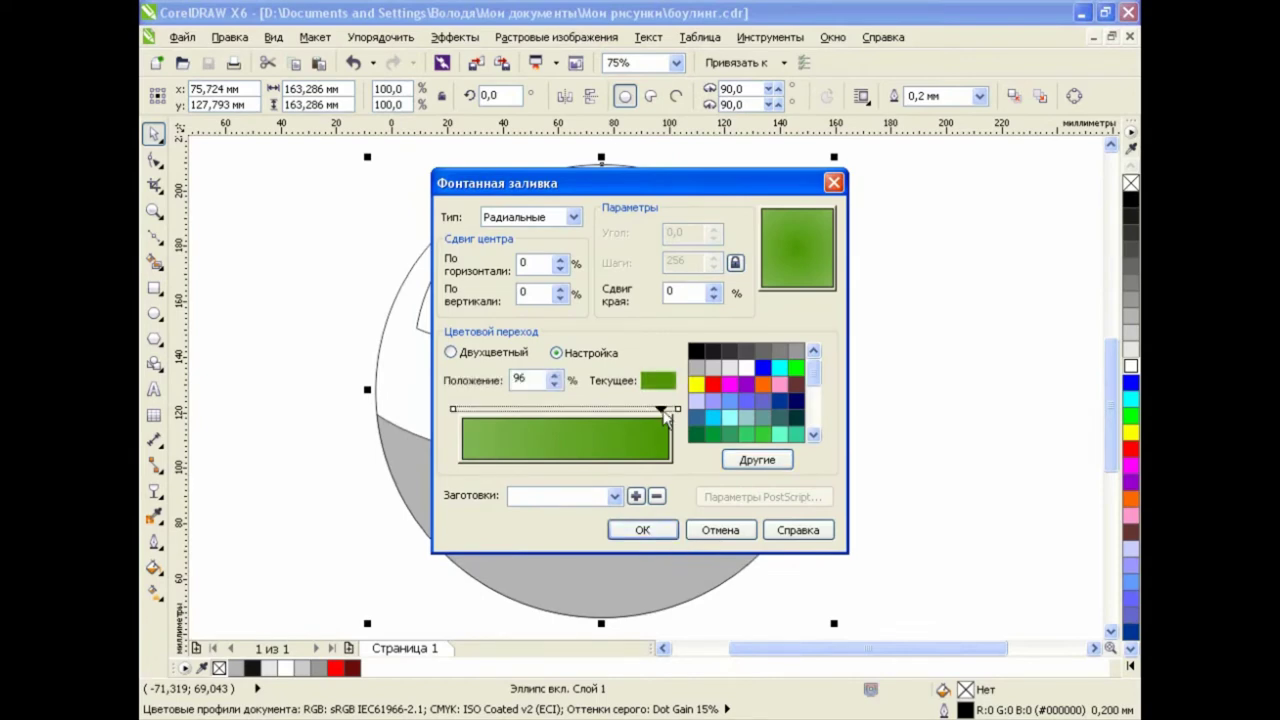
pyautogui.moveTo(662, 409); pyautogui.dragTo(519, 417)
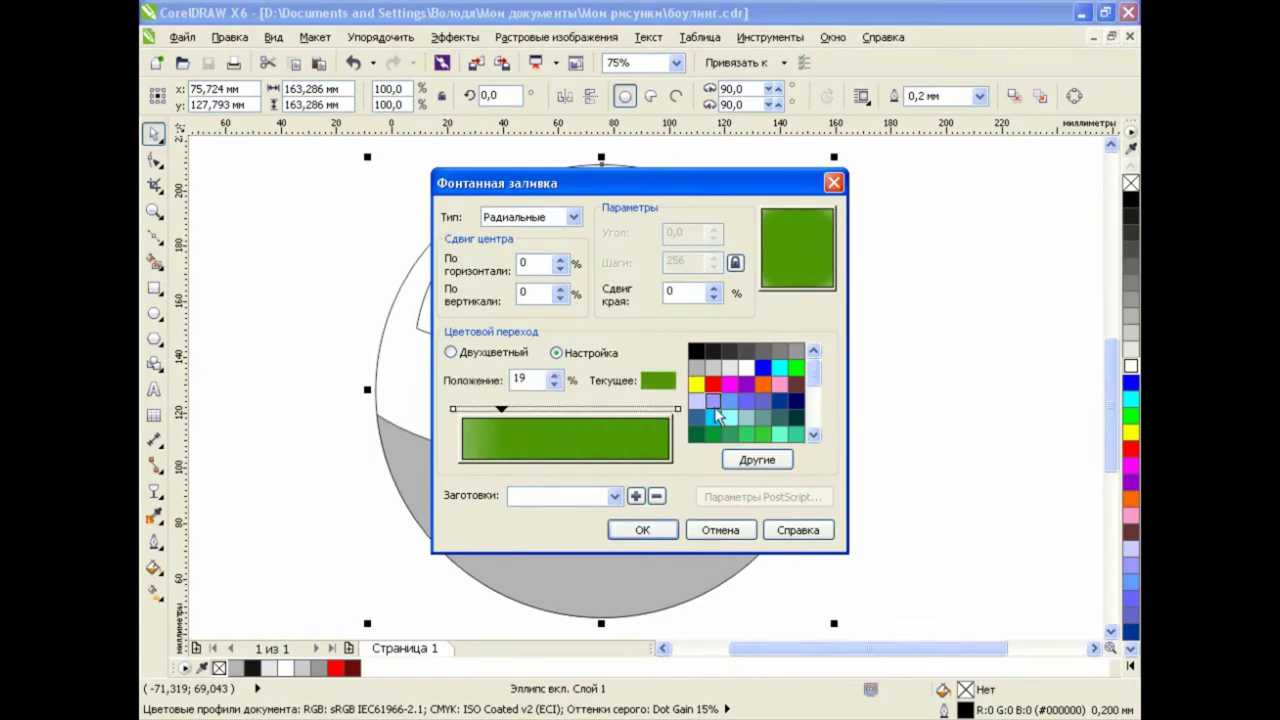
pyautogui.click(738, 459)
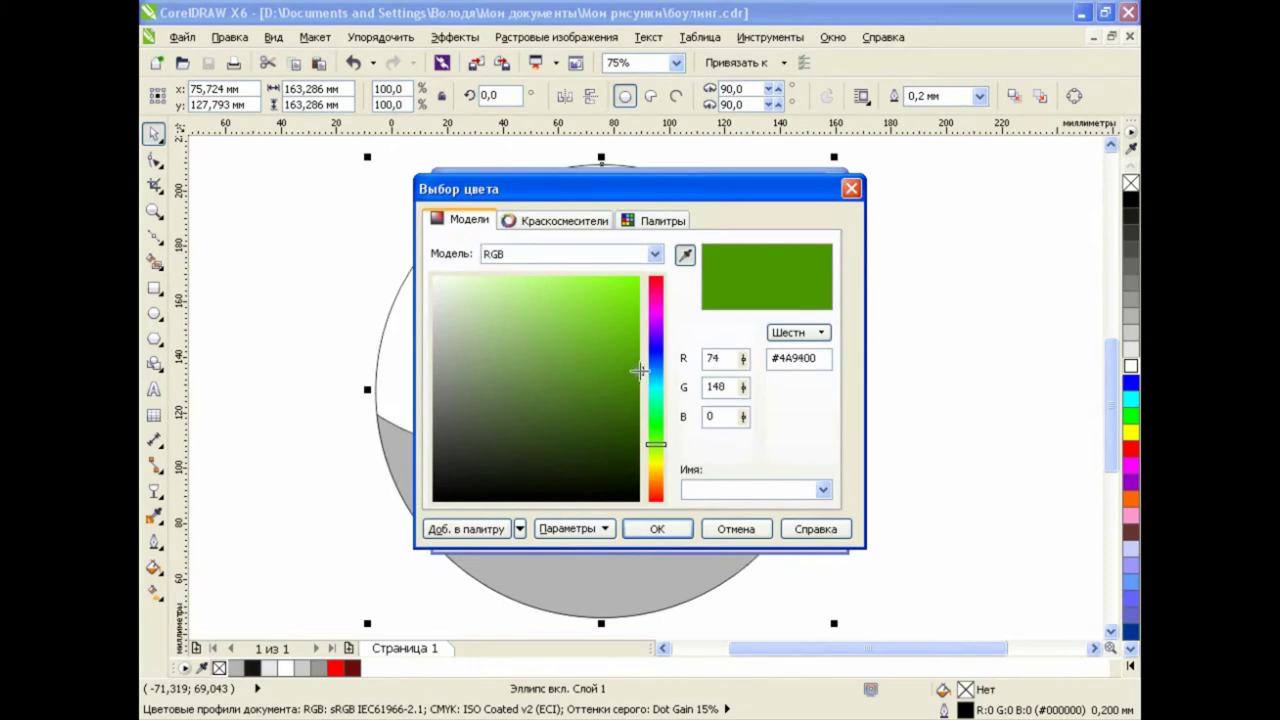
pyautogui.click(638, 372)
pyautogui.click(657, 528)
pyautogui.moveTo(518, 410); pyautogui.dragTo(521, 412)
pyautogui.click(642, 529)
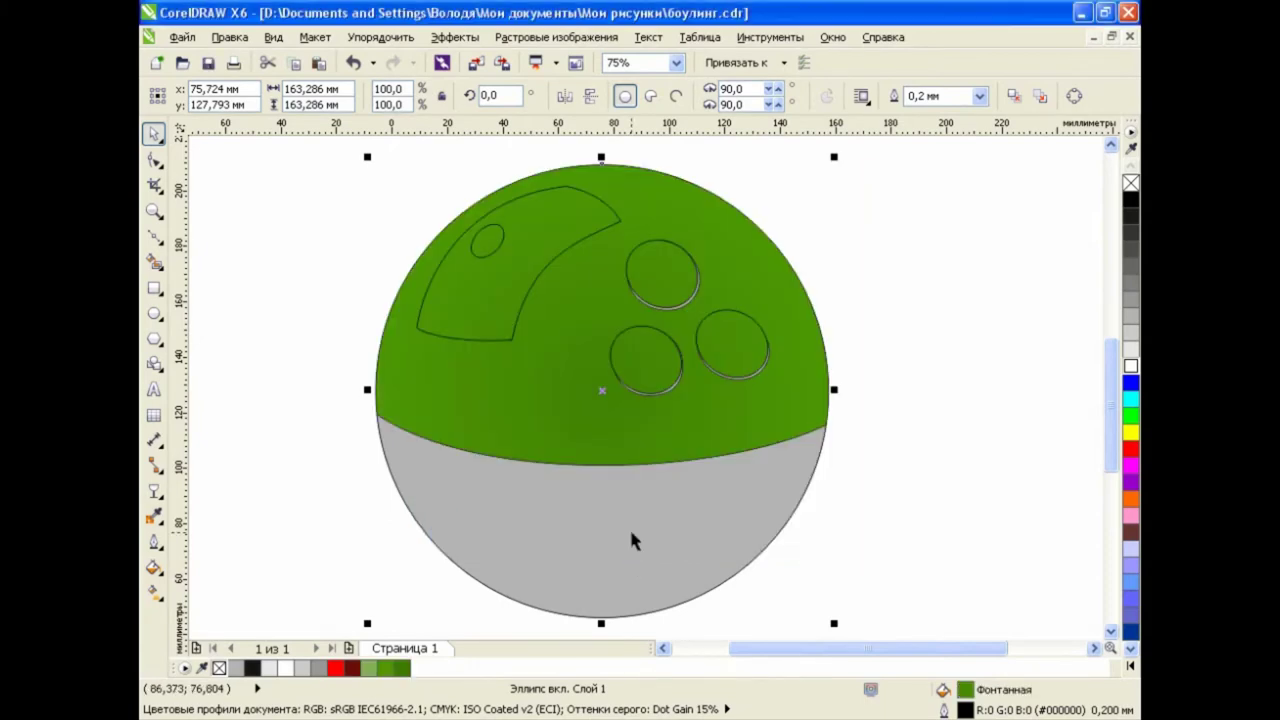
# Drag the ball's interactive fill handles to shift the radial highlight off-centre and resize its reach
pyautogui.click(154, 591)
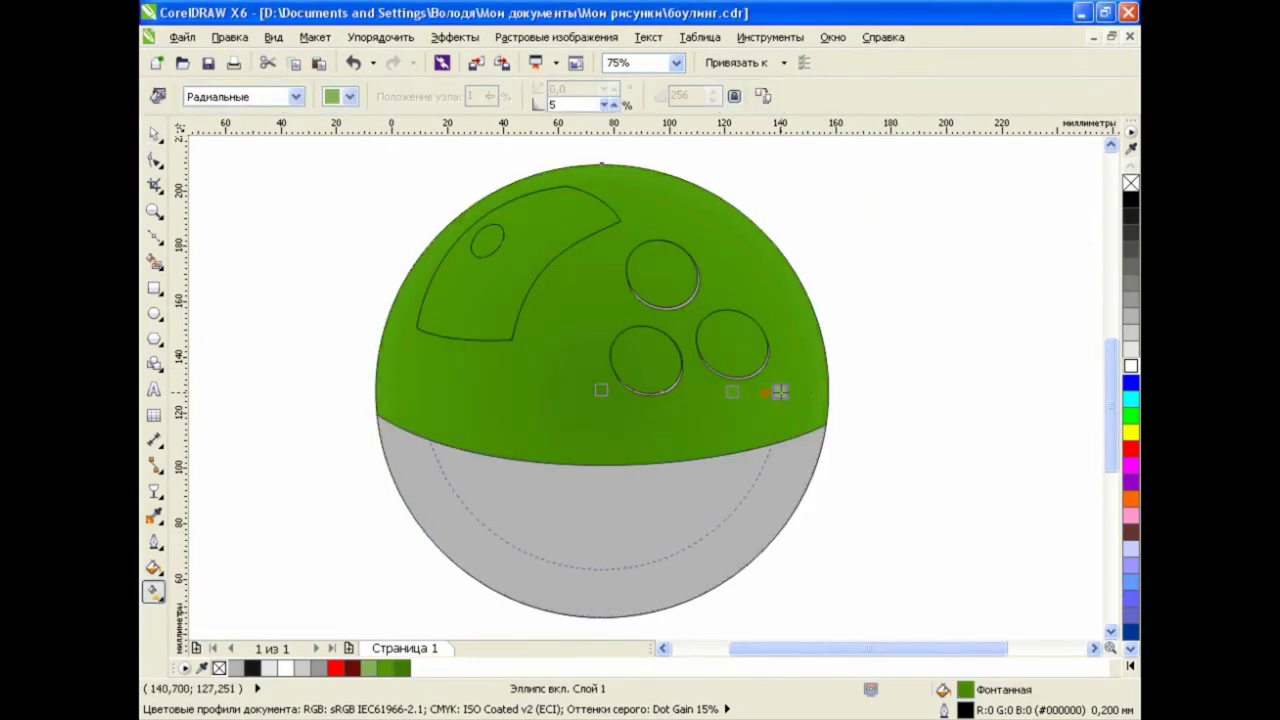
pyautogui.moveTo(828, 390); pyautogui.dragTo(775, 389)
pyautogui.moveTo(601, 390); pyautogui.dragTo(651, 374)
pyautogui.moveTo(774, 389); pyautogui.dragTo(793, 394)
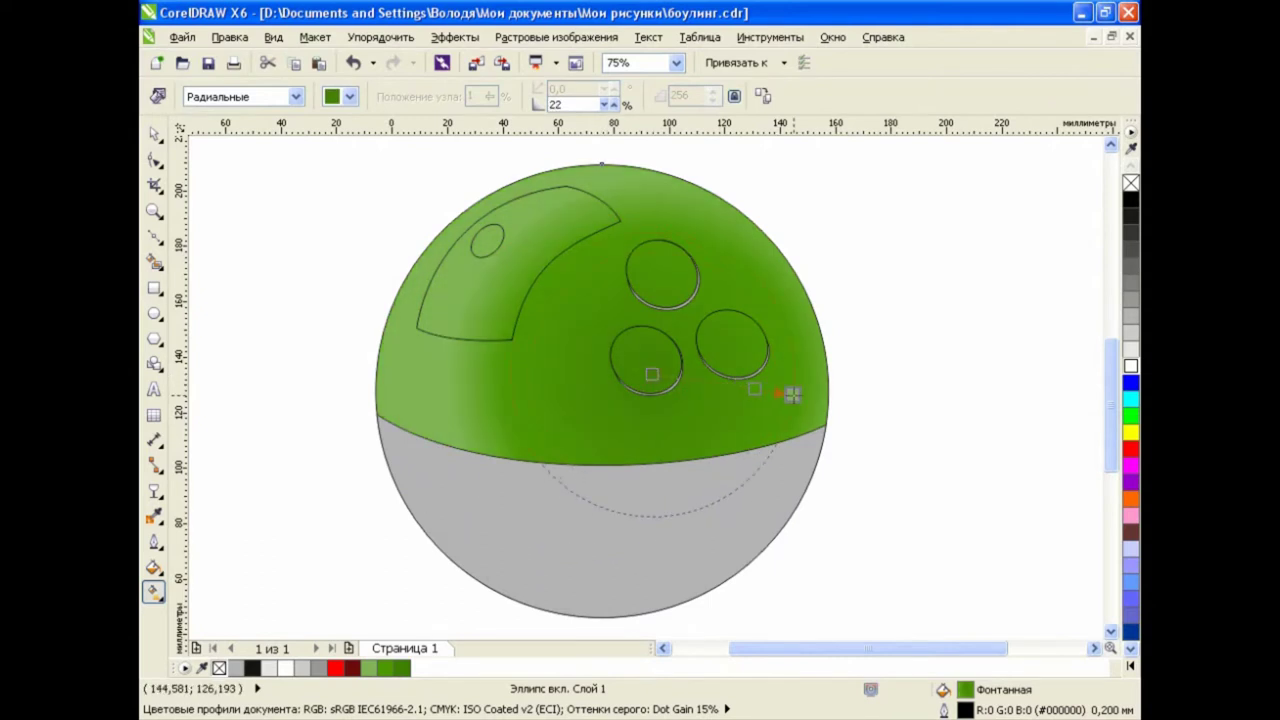
pyautogui.moveTo(651, 374); pyautogui.dragTo(625, 374)
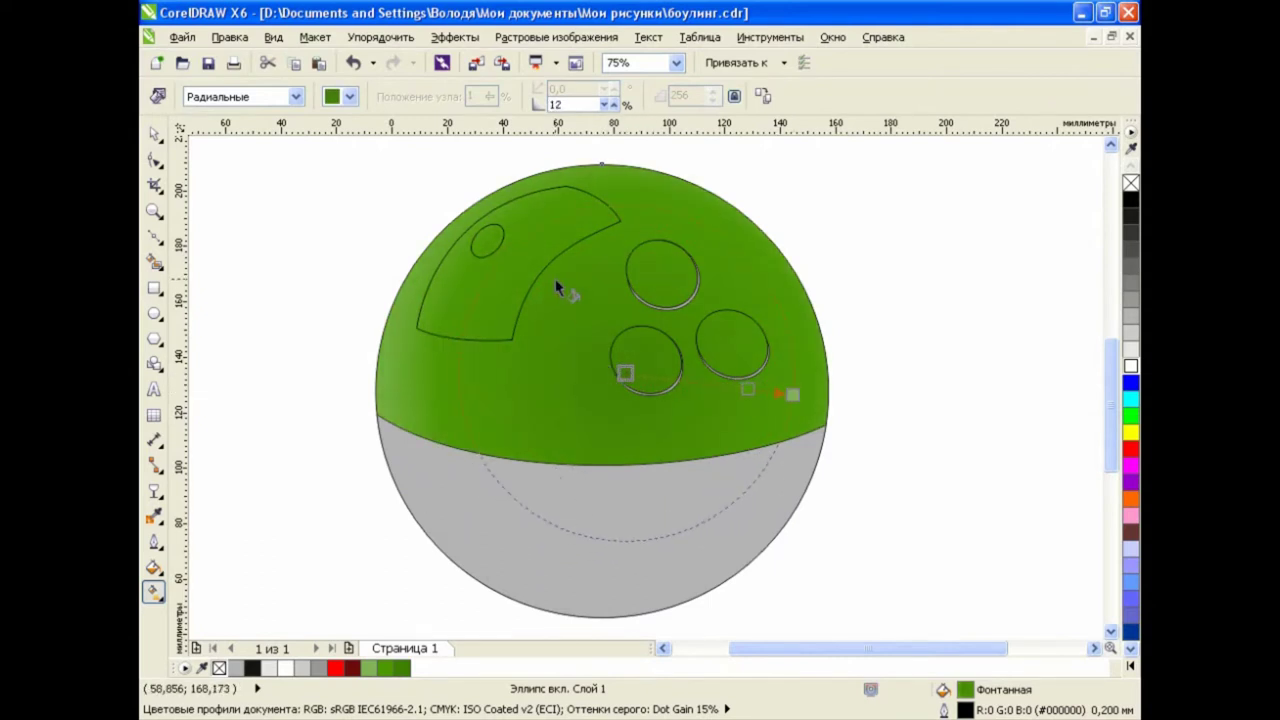
pyautogui.moveTo(793, 394)
pyautogui.mouseDown()
pyautogui.moveTo(746, 395)
pyautogui.moveTo(792, 394)
pyautogui.mouseUp()
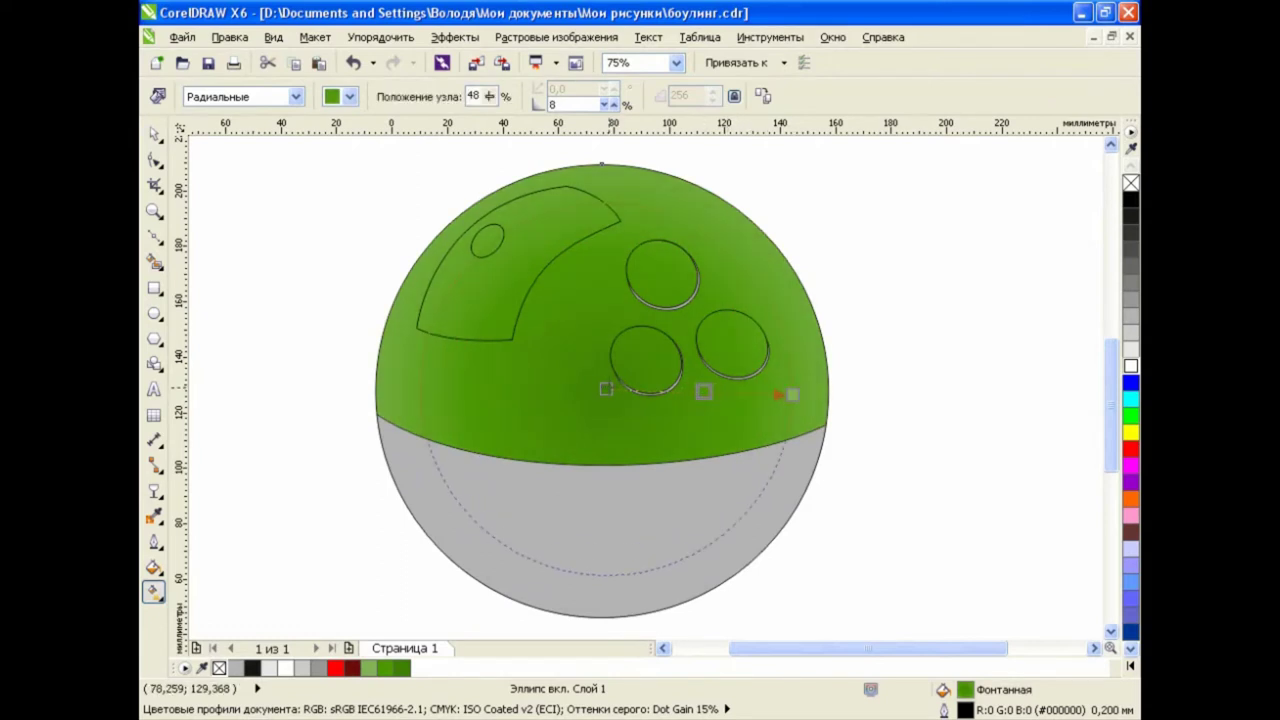
pyautogui.press('space')
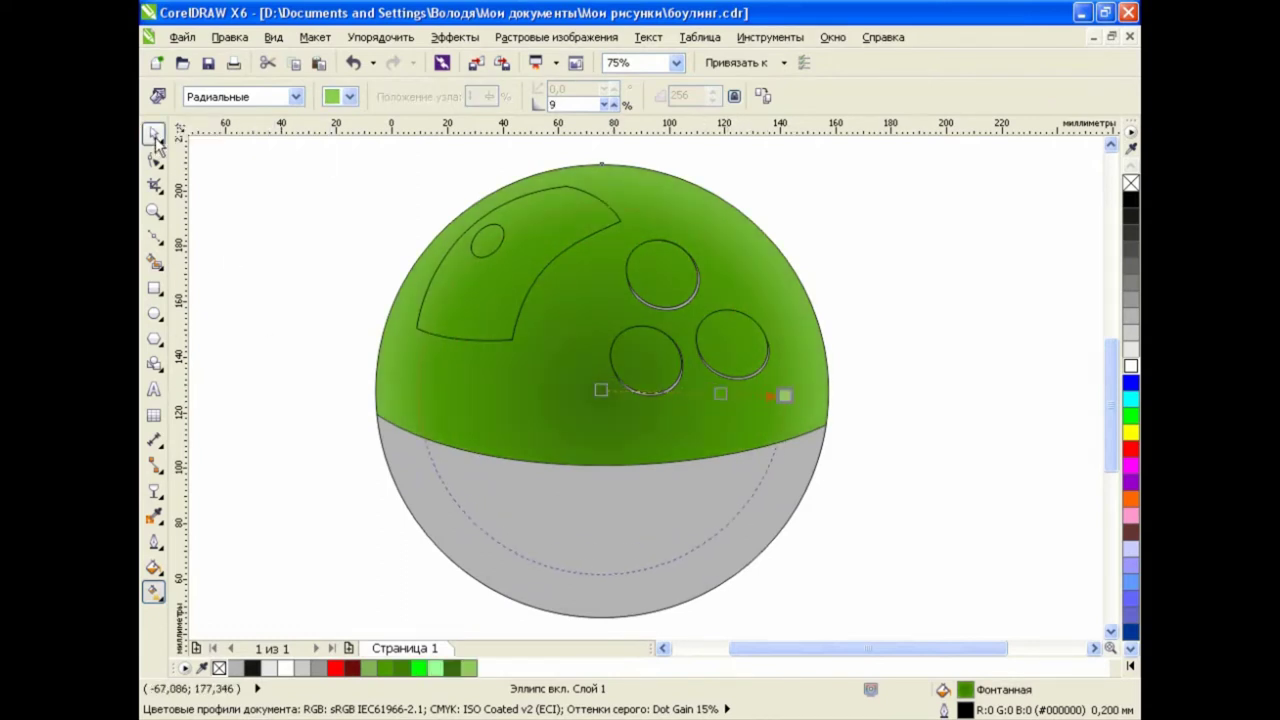
pyautogui.press('Escape')
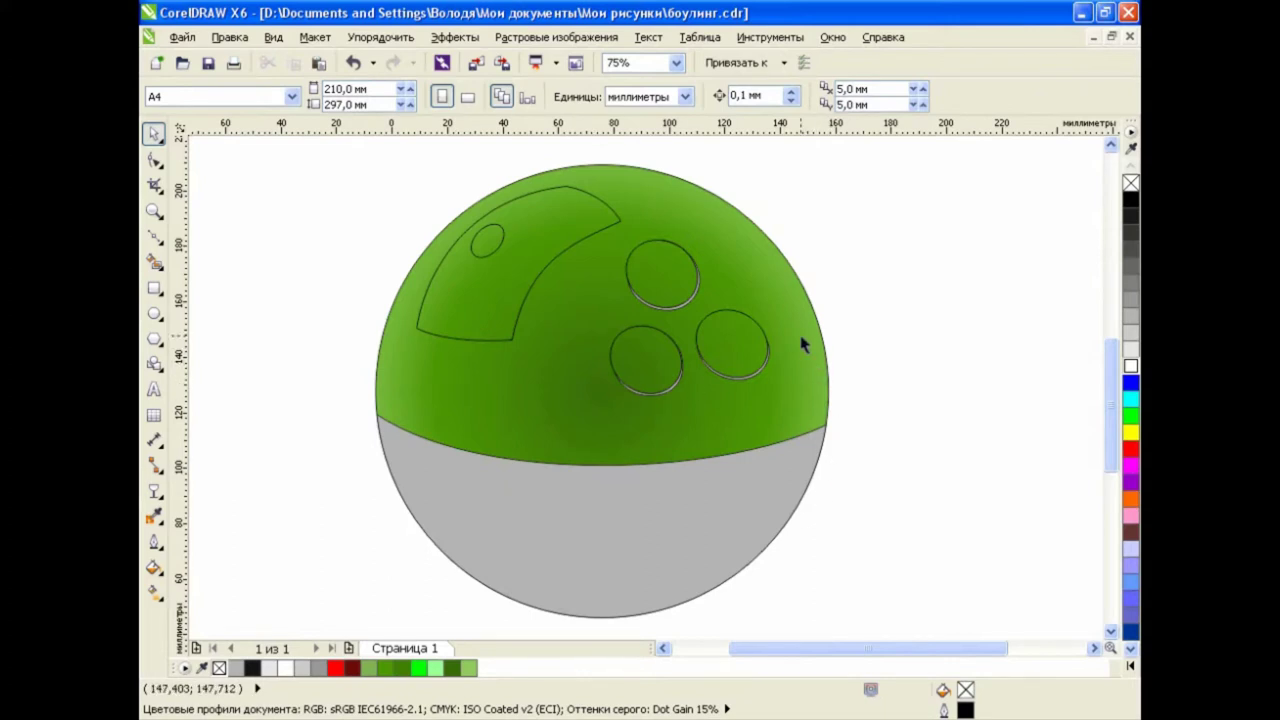
pyautogui.click(659, 276)
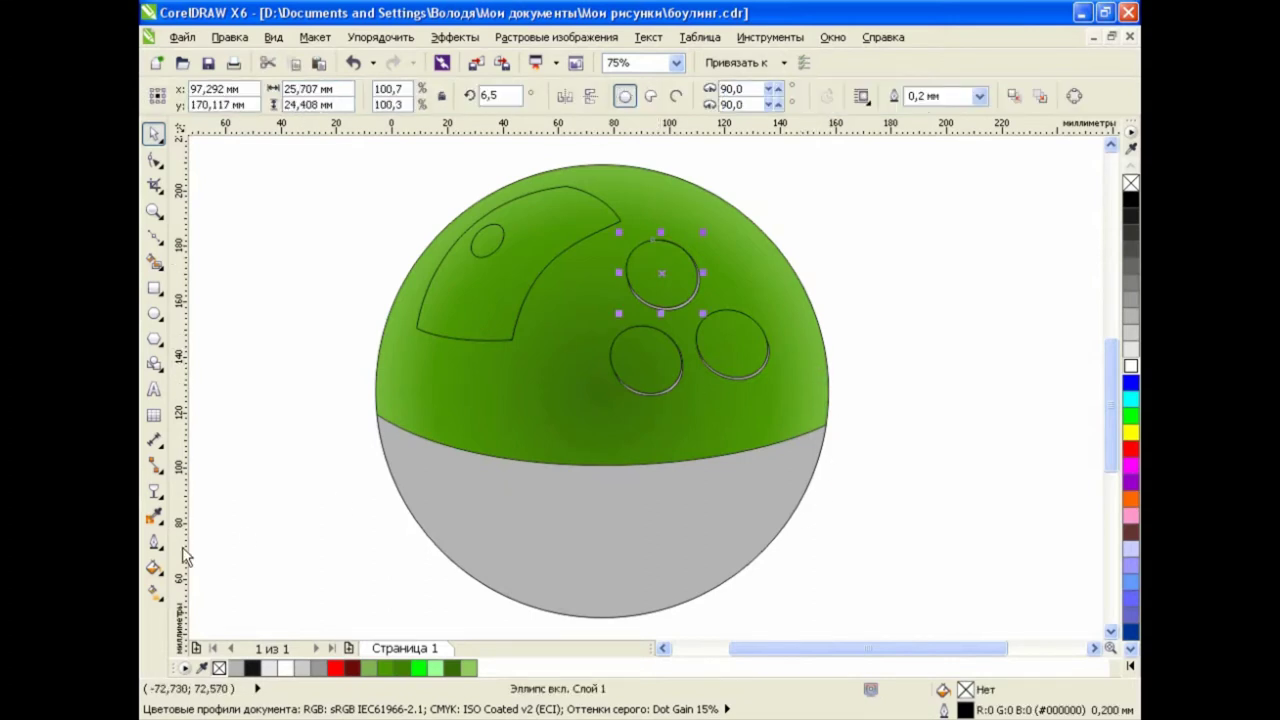
# Give the top hole a Radial custom fountain fill with a dark green start colour
pyautogui.click(154, 567)
pyautogui.click(240, 583)
pyautogui.click(548, 219)
pyautogui.click(556, 352)
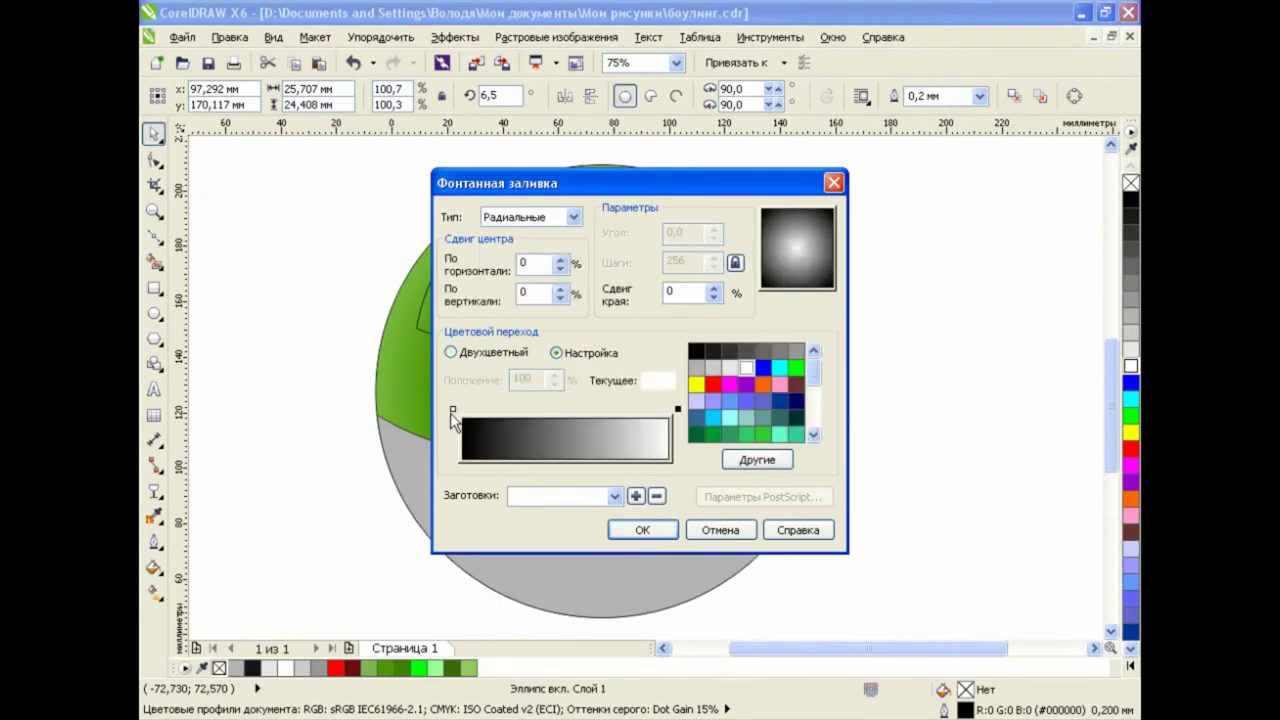
pyautogui.click(452, 409)
pyautogui.click(748, 459)
pyautogui.click(462, 220)
pyautogui.click(655, 430)
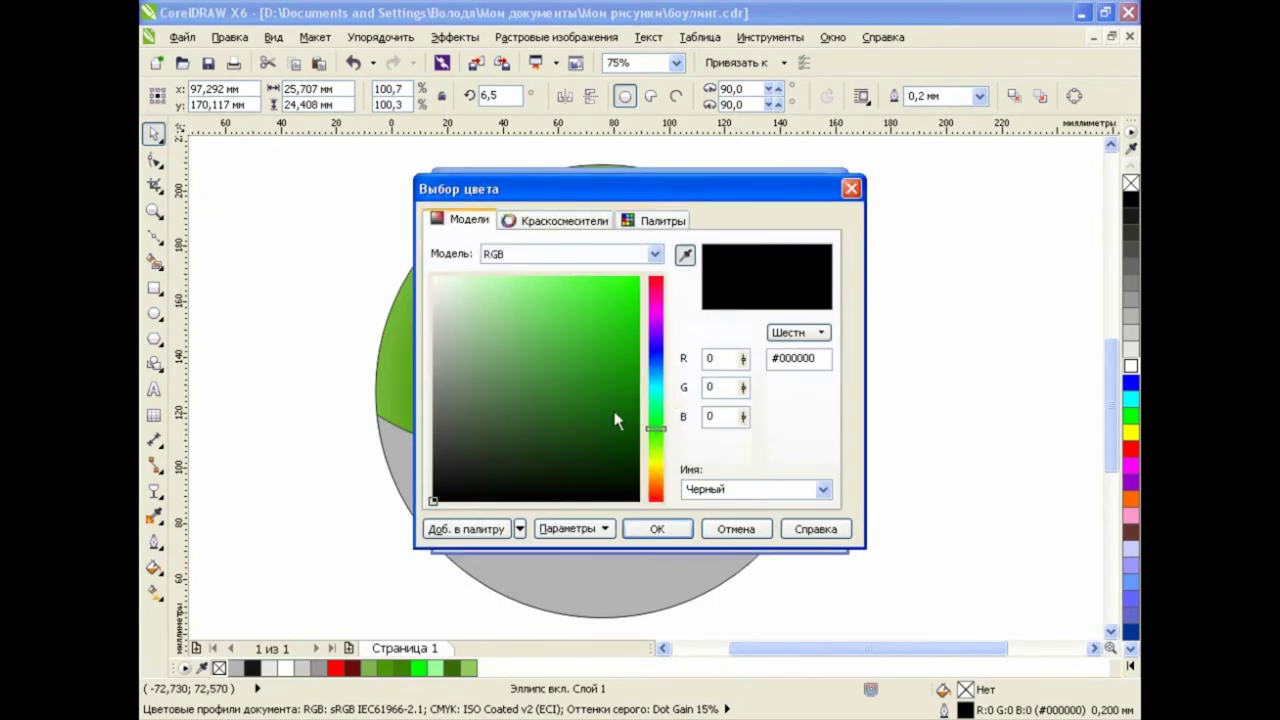
pyautogui.click(625, 447)
pyautogui.click(652, 528)
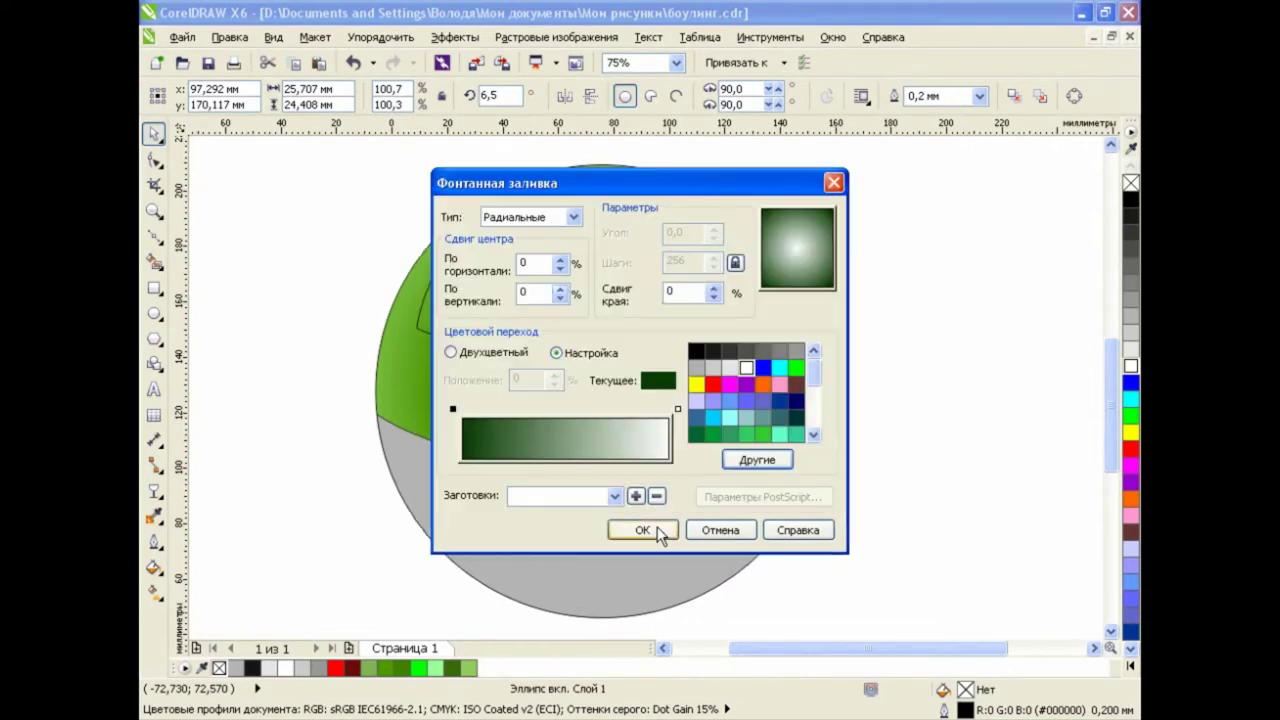
# Set the hole gradient's end colour to a green
pyautogui.click(678, 410)
pyautogui.click(757, 459)
pyautogui.click(462, 220)
pyautogui.click(655, 428)
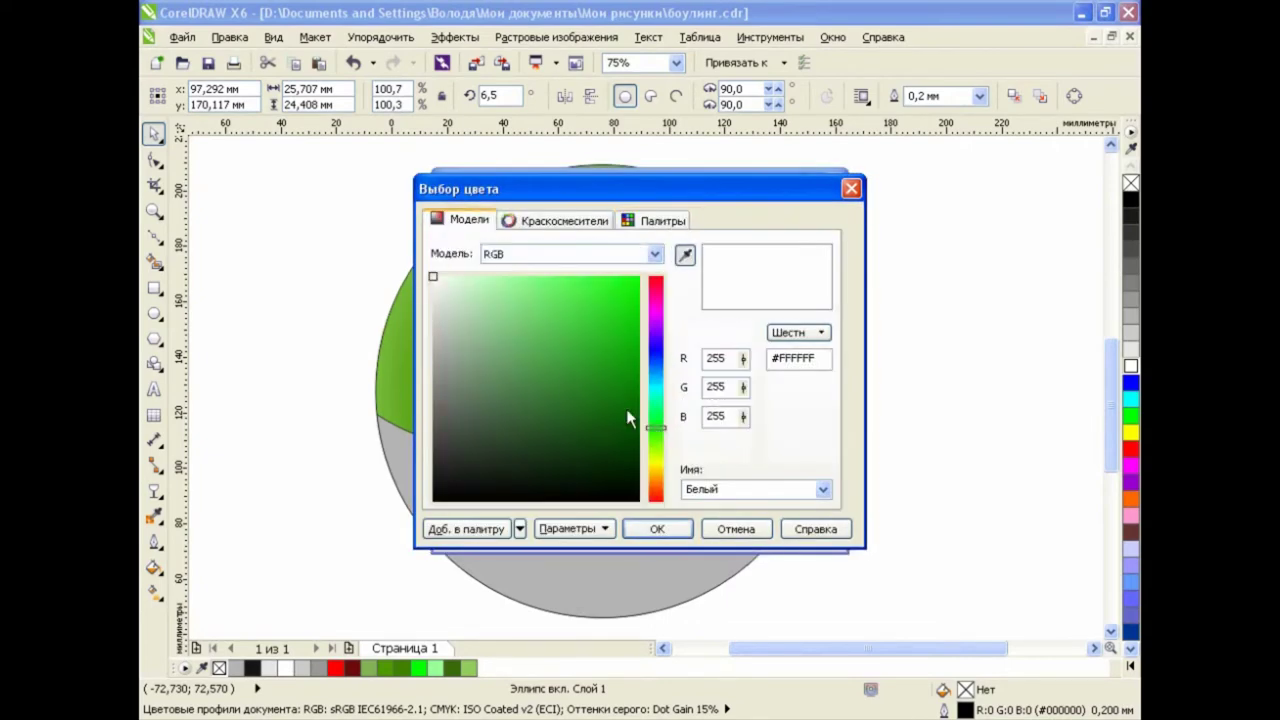
pyautogui.click(614, 374)
pyautogui.click(657, 528)
# Darken the start colour further and apply the gradient to the top hole
pyautogui.click(453, 410)
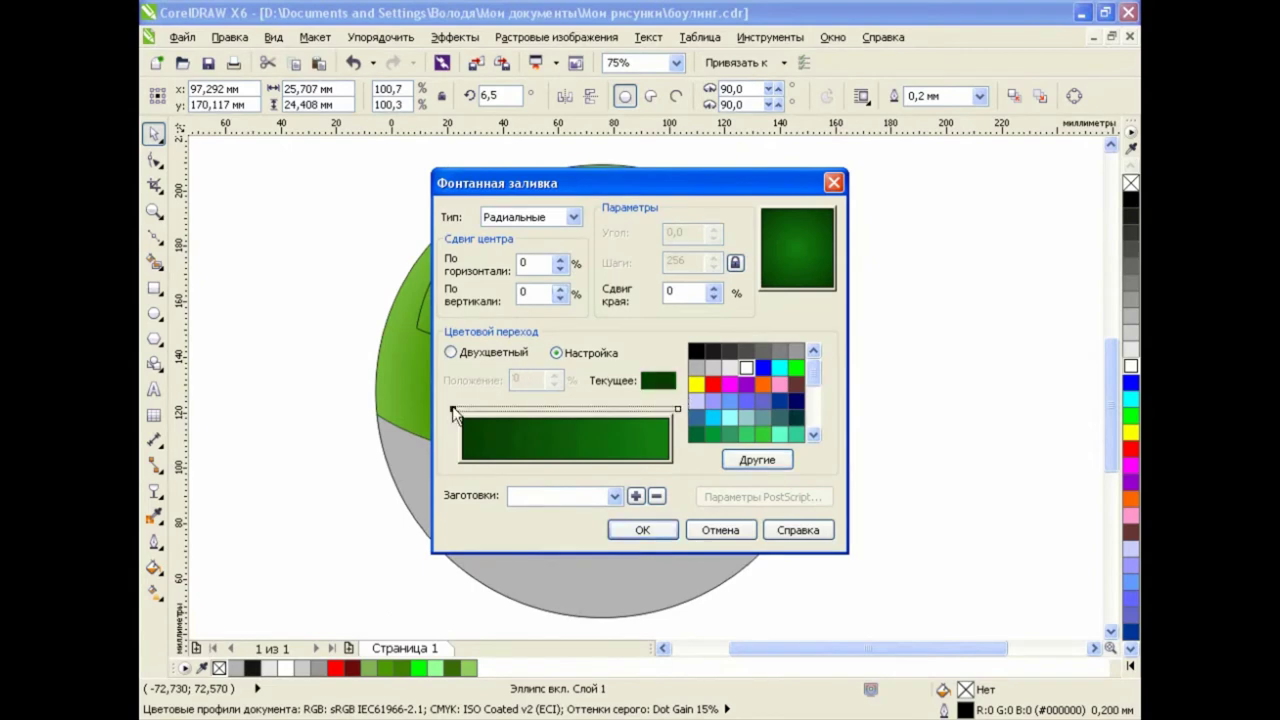
pyautogui.click(757, 459)
pyautogui.click(465, 216)
pyautogui.click(627, 463)
pyautogui.click(652, 528)
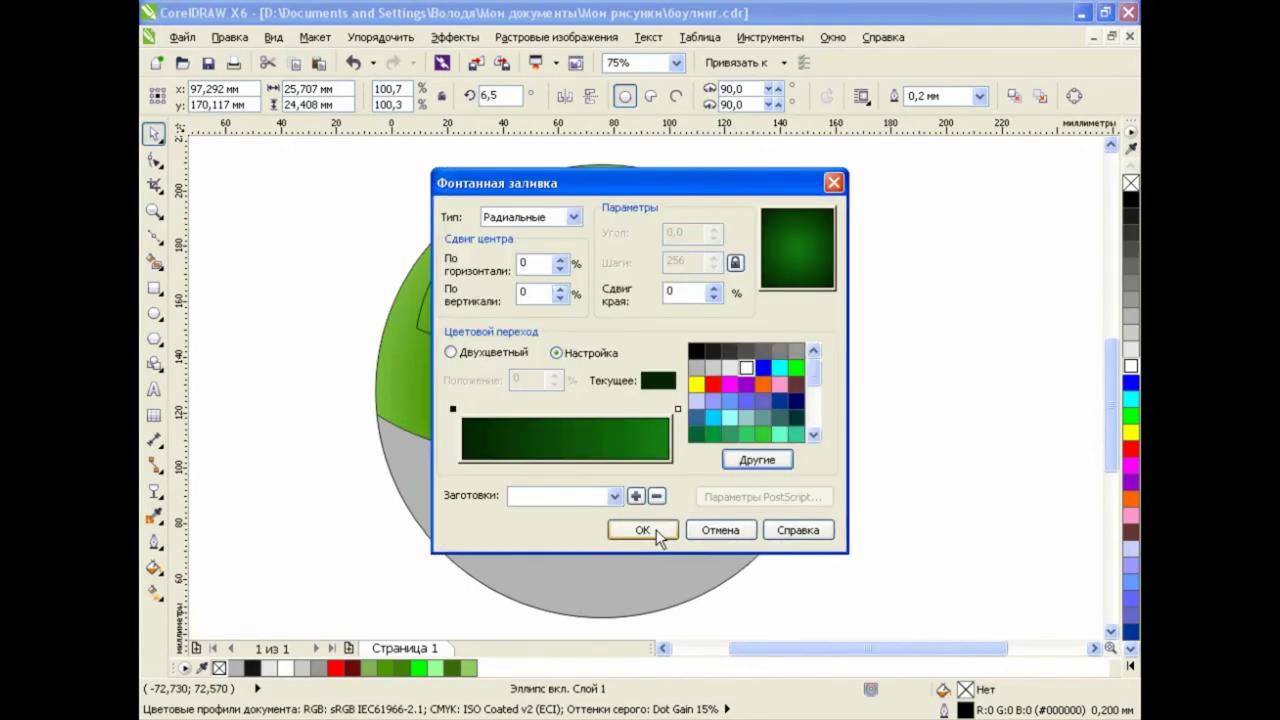
pyautogui.click(656, 529)
pyautogui.click(155, 592)
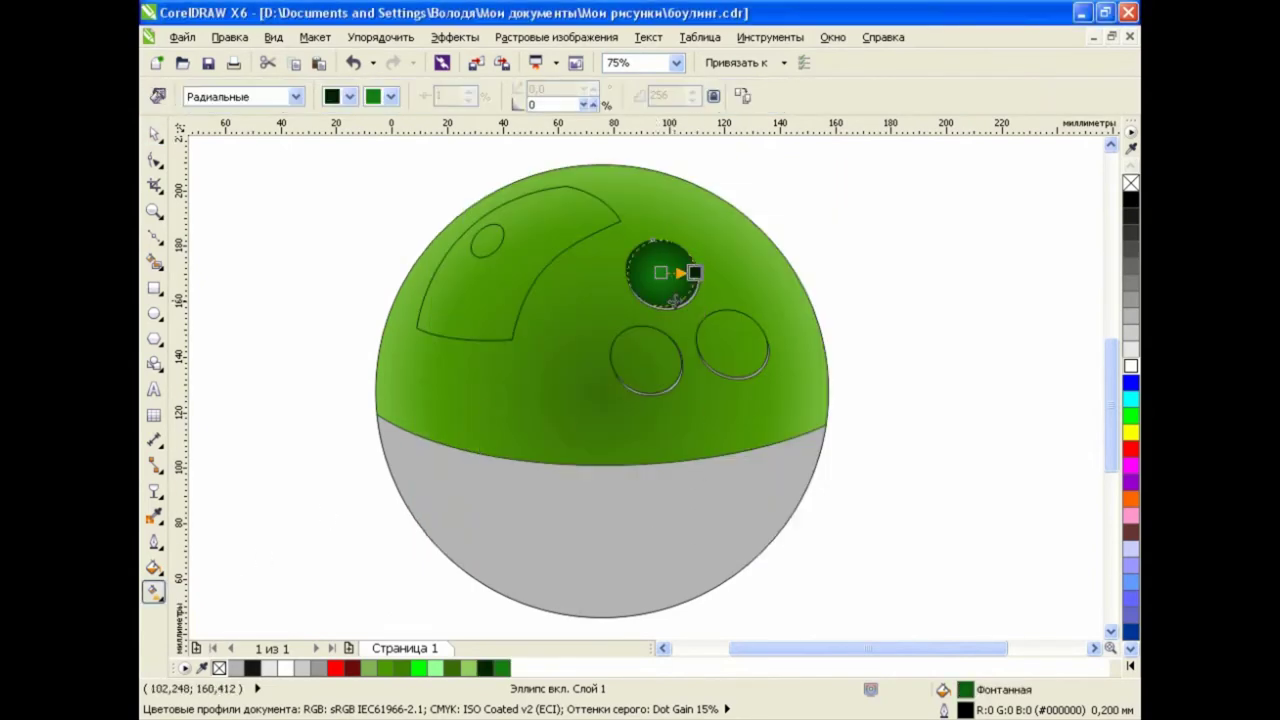
# Tighten the top hole's radial shading and shift its centre down-right inside the hole
pyautogui.moveTo(695, 272); pyautogui.dragTo(678, 265)
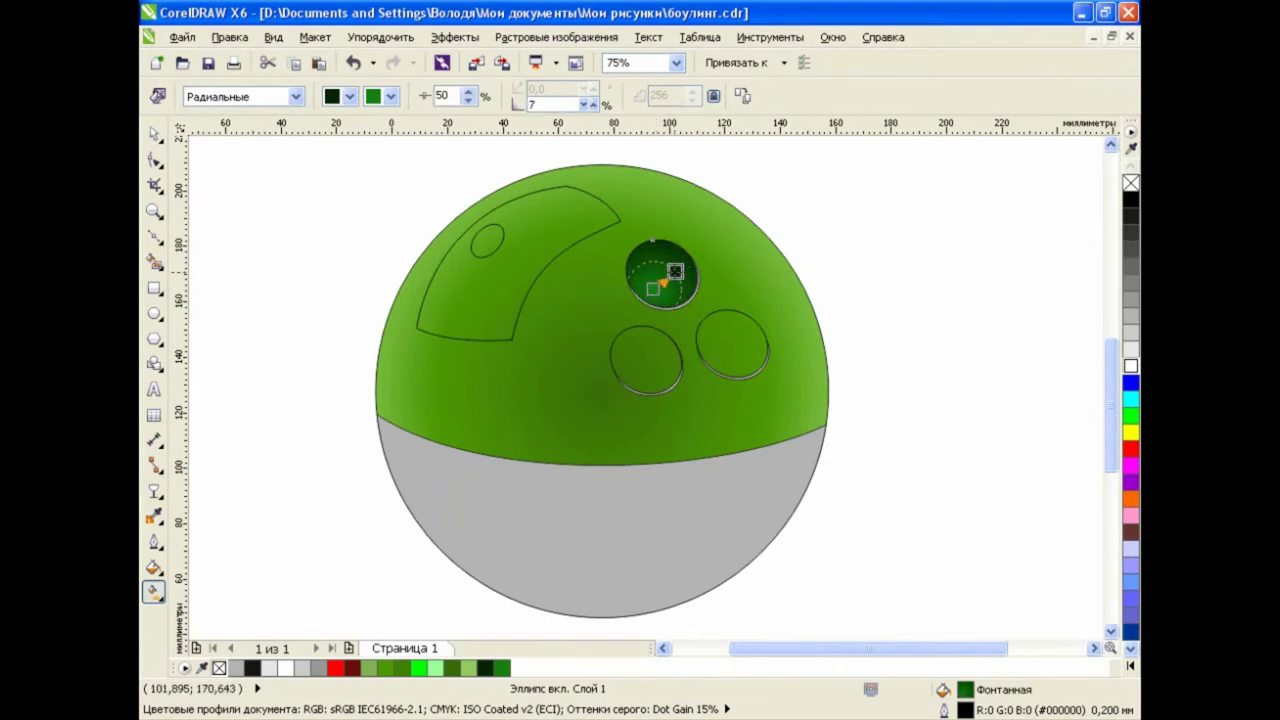
pyautogui.moveTo(663, 276); pyautogui.dragTo(656, 287)
pyautogui.press('space')
pyautogui.press('Escape')
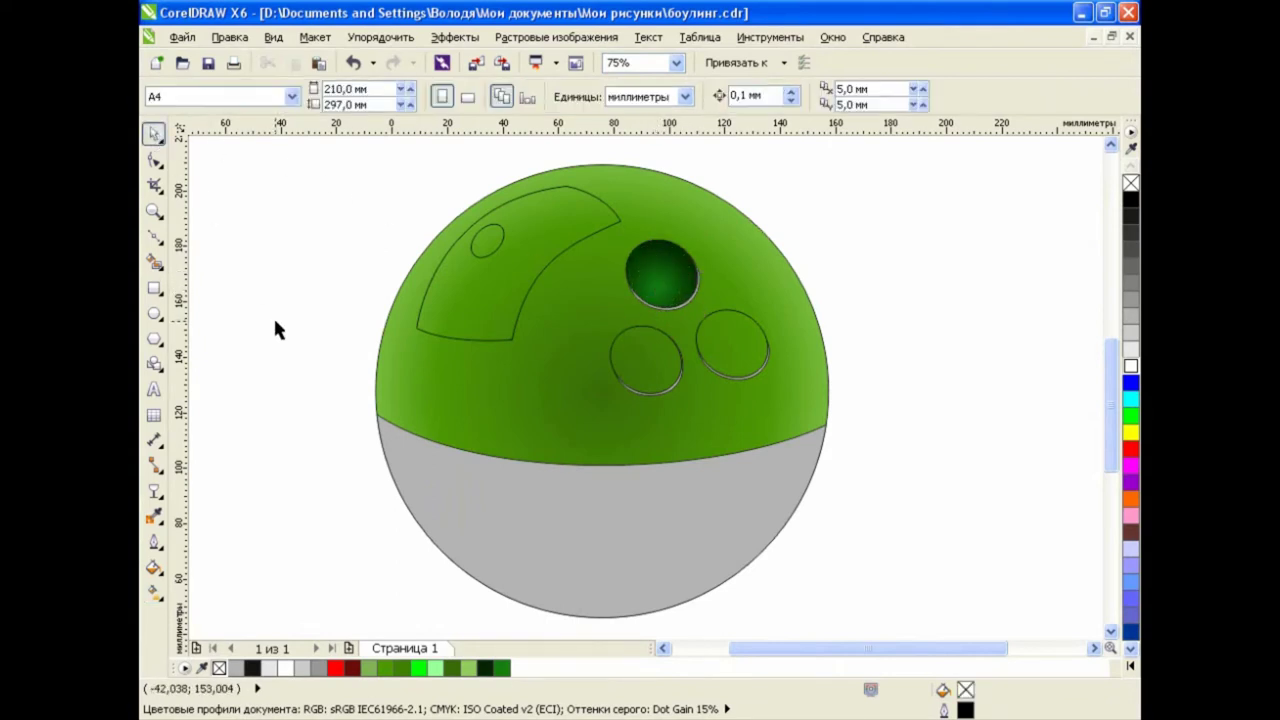
pyautogui.press('space')
pyautogui.moveTo(656, 287); pyautogui.dragTo(669, 272)
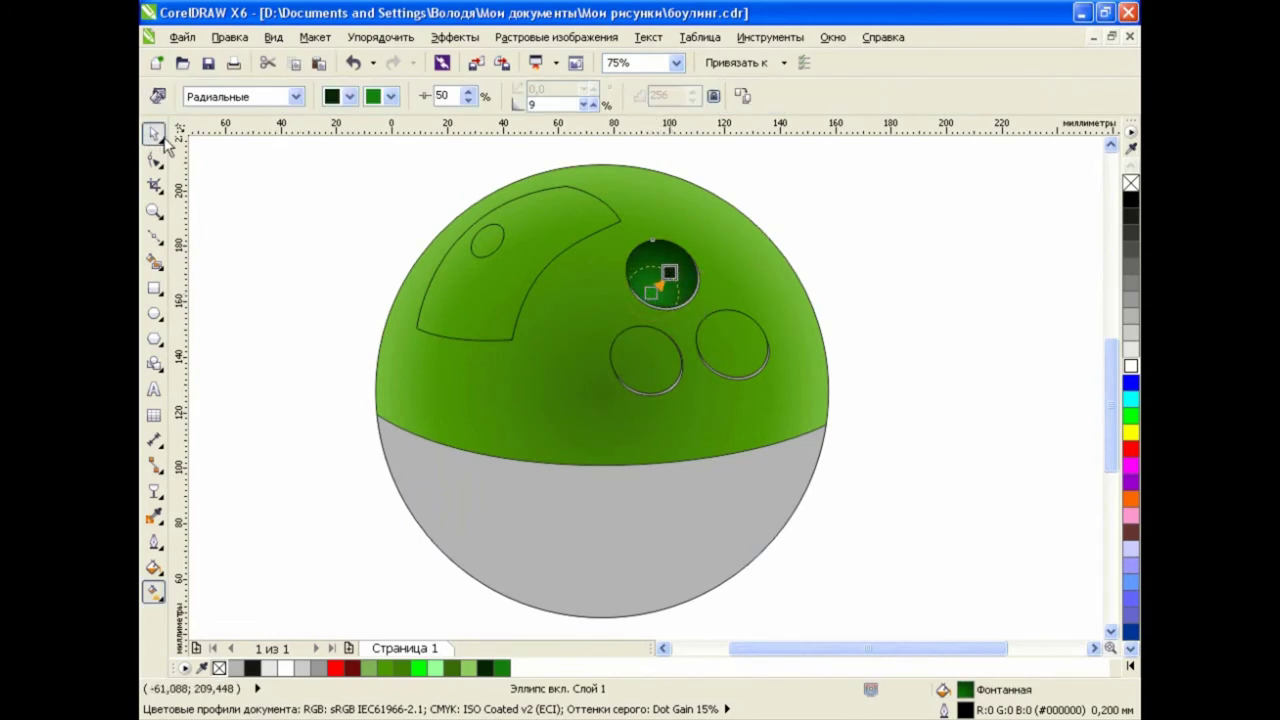
pyautogui.press('space')
pyautogui.press('space')
pyautogui.press('space')
pyautogui.press('Escape')
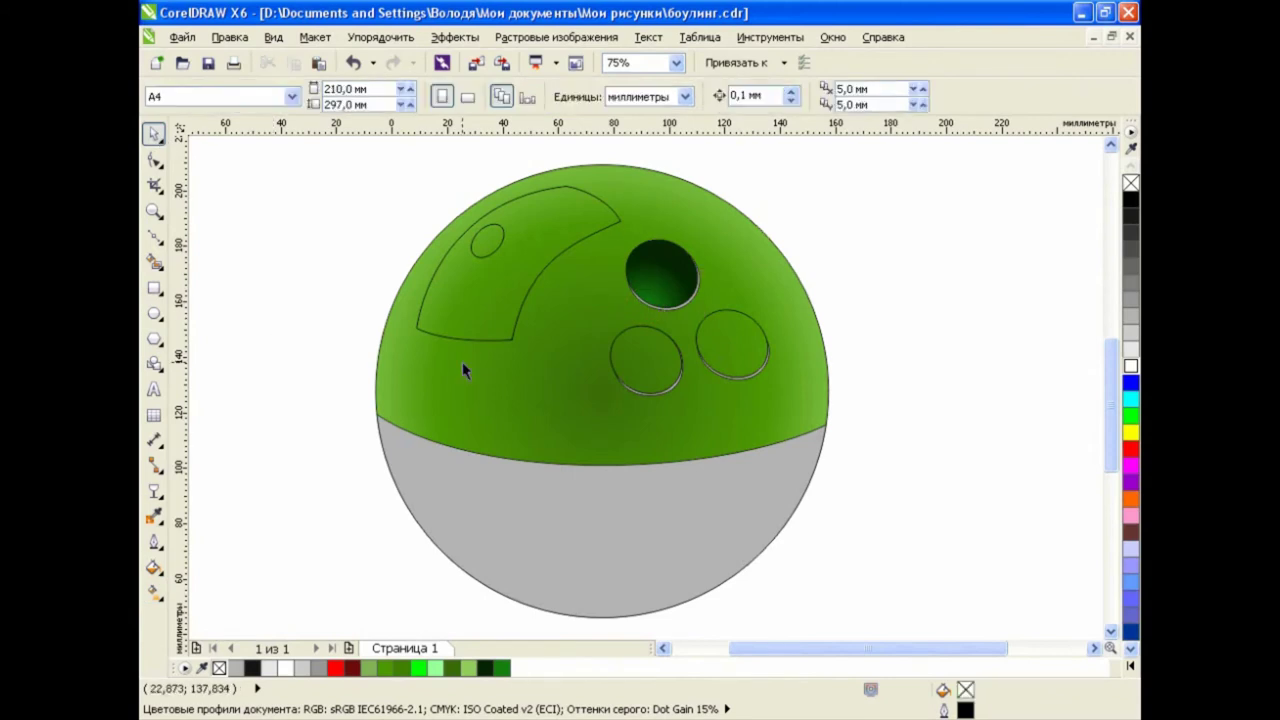
# Copy the top hole's fill onto both lower finger holes with Copy Properties From
pyautogui.click(657, 362)
pyautogui.keyDown('shift'); pyautogui.click(728, 342); pyautogui.keyUp('shift')
pyautogui.click(229, 37)
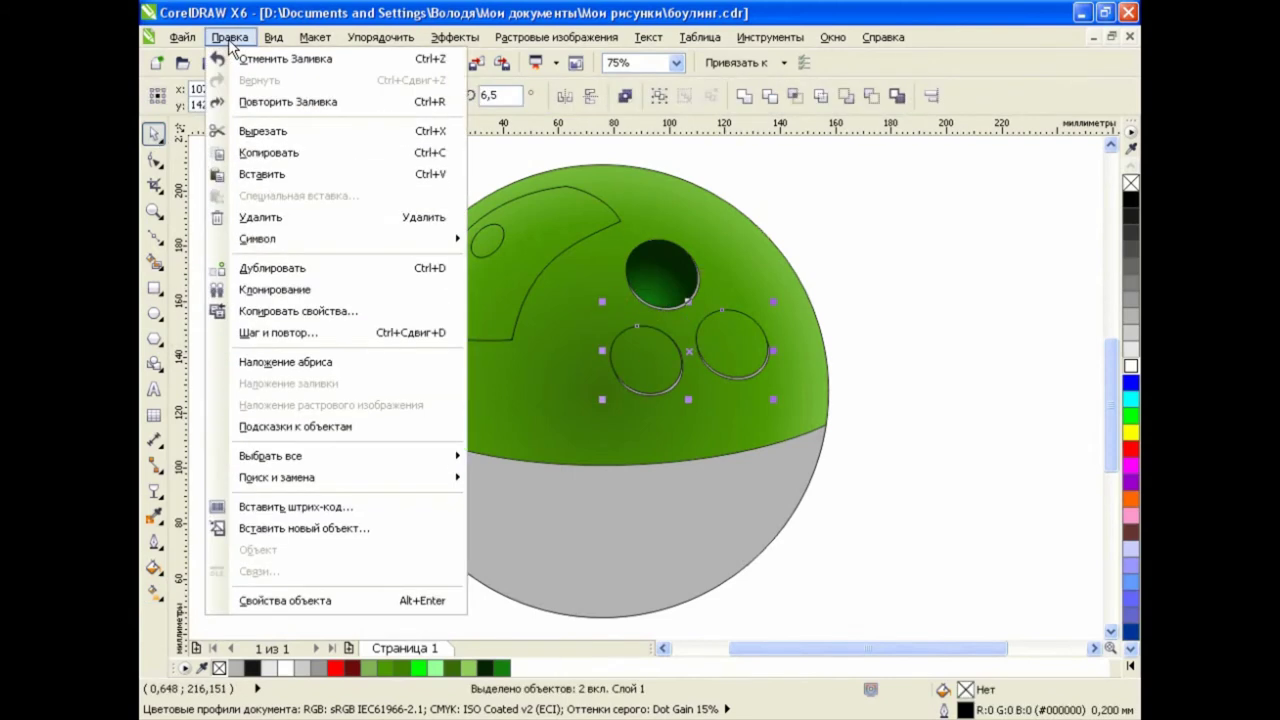
pyautogui.click(343, 311)
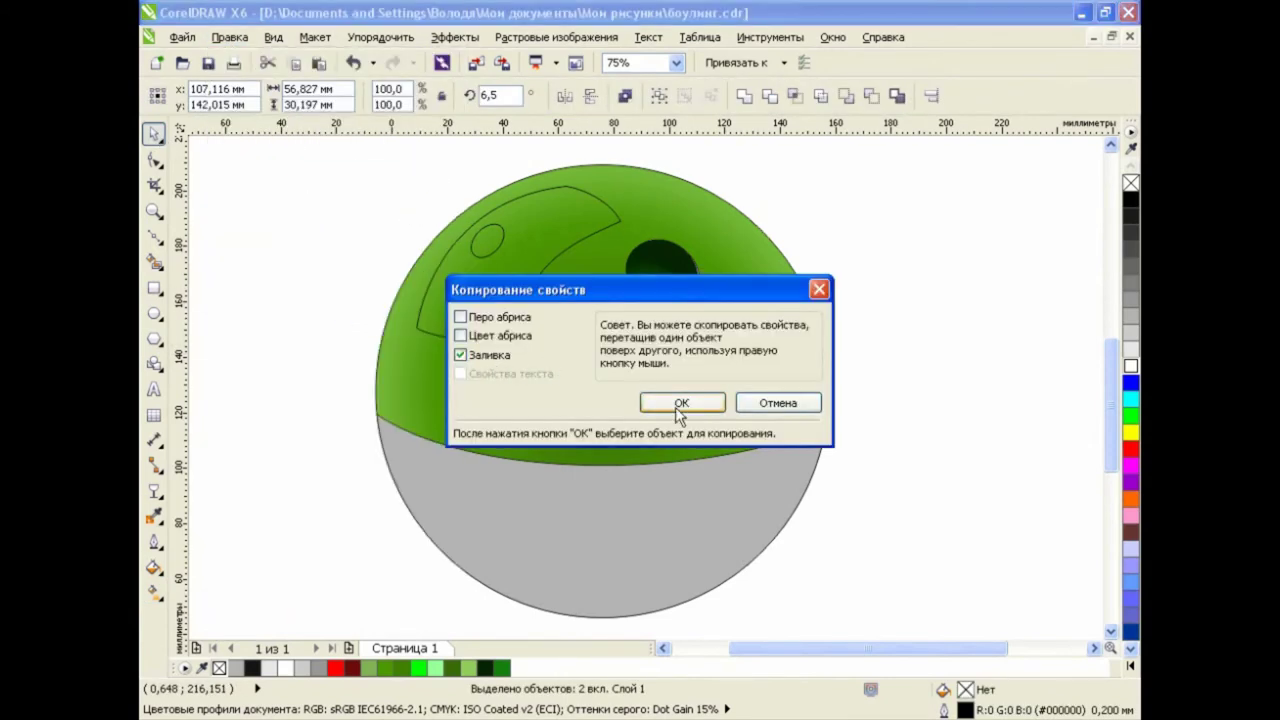
pyautogui.click(678, 403)
pyautogui.click(655, 290)
pyautogui.click(898, 302)
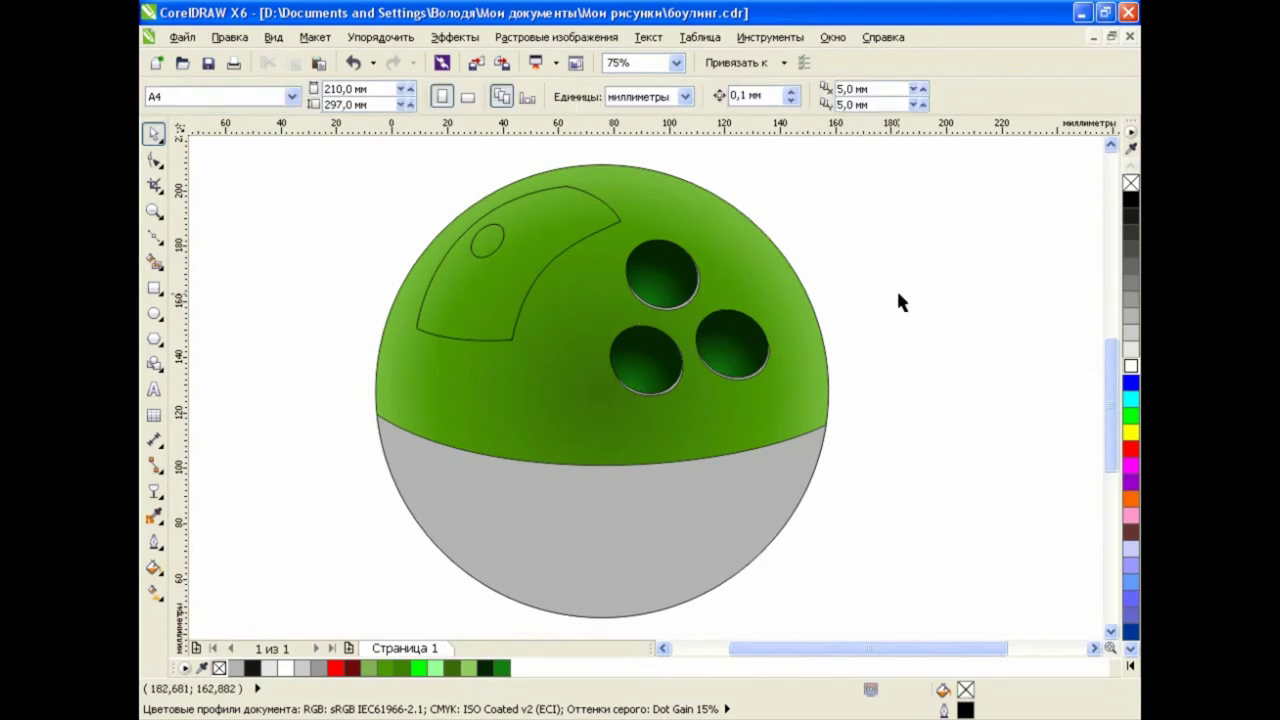
pyautogui.click(661, 273)
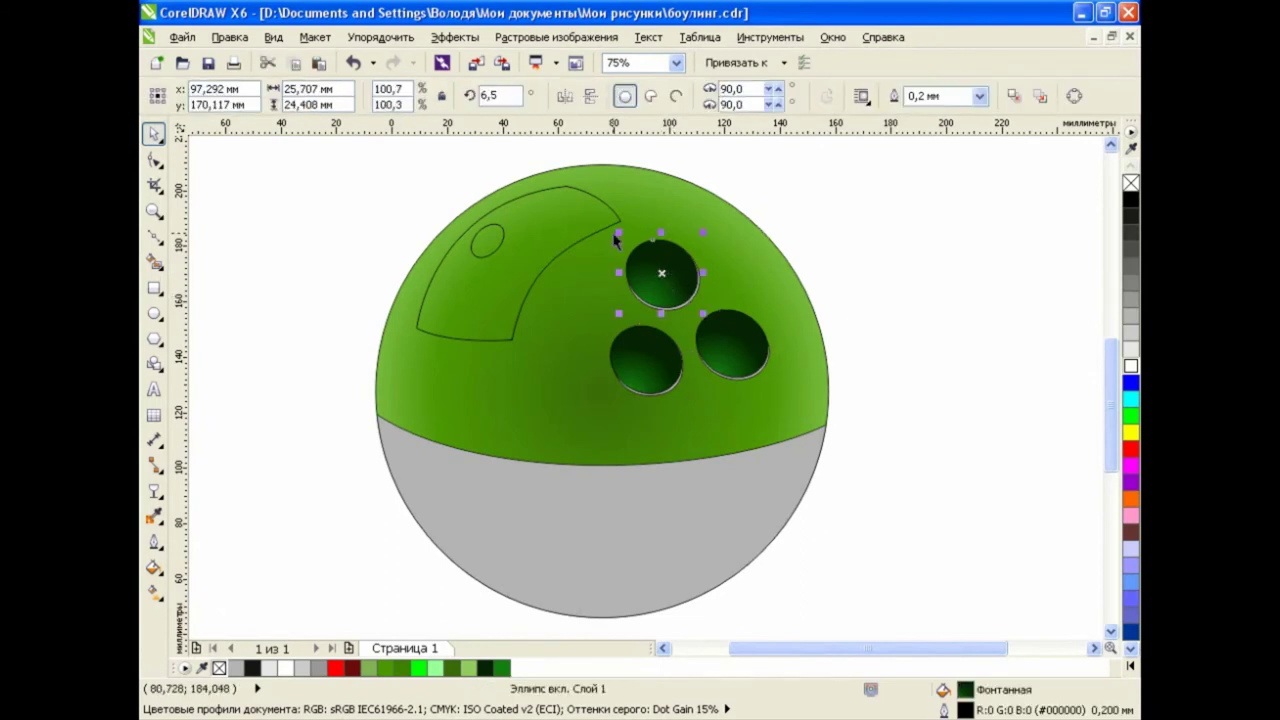
# Move the radial shading centres of the lower-left and right finger holes
pyautogui.press('g')
pyautogui.click(651, 371)
pyautogui.moveTo(652, 374)
pyautogui.mouseDown()
pyautogui.moveTo(622, 381)
pyautogui.moveTo(630, 368)
pyautogui.mouseUp()
pyautogui.click(727, 350)
pyautogui.moveTo(727, 359)
pyautogui.mouseDown()
pyautogui.moveTo(708, 364)
pyautogui.moveTo(726, 354)
pyautogui.mouseUp()
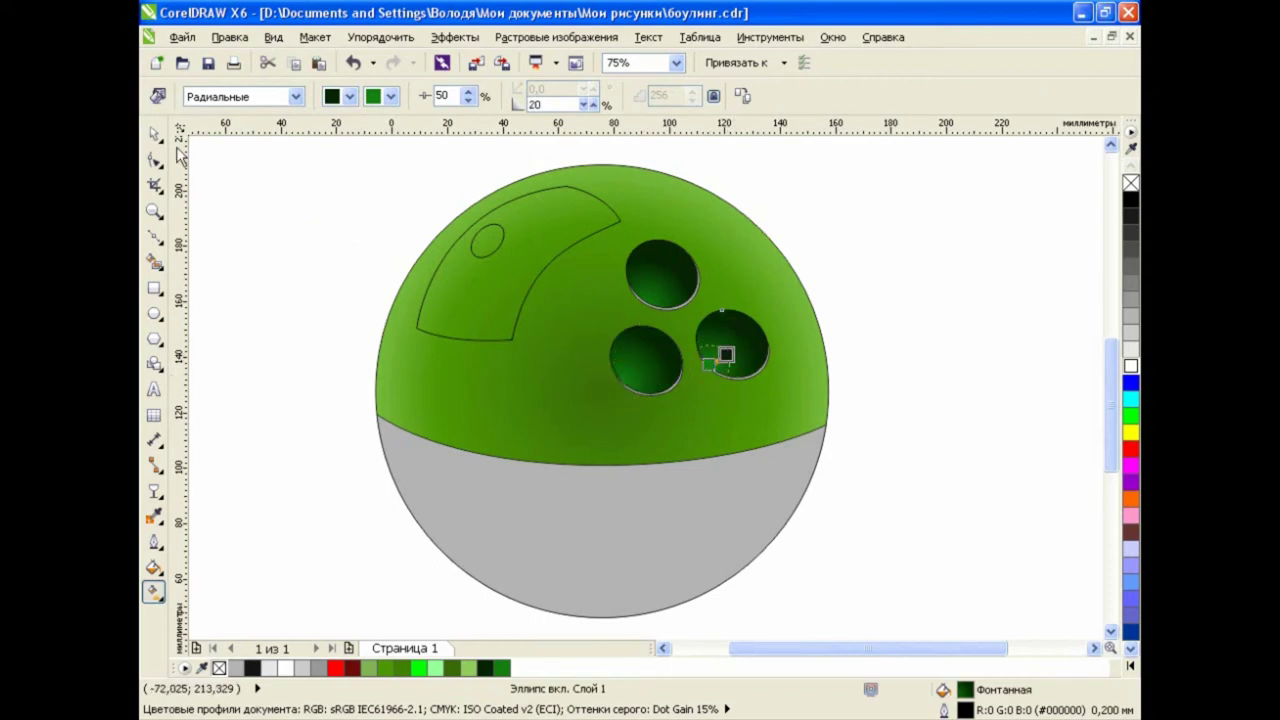
pyautogui.click(153, 133)
pyautogui.click(928, 388)
pyautogui.scroll(2, 697, 307)
# Select the three finger-hole rims and colour them white
pyautogui.click(683, 290)
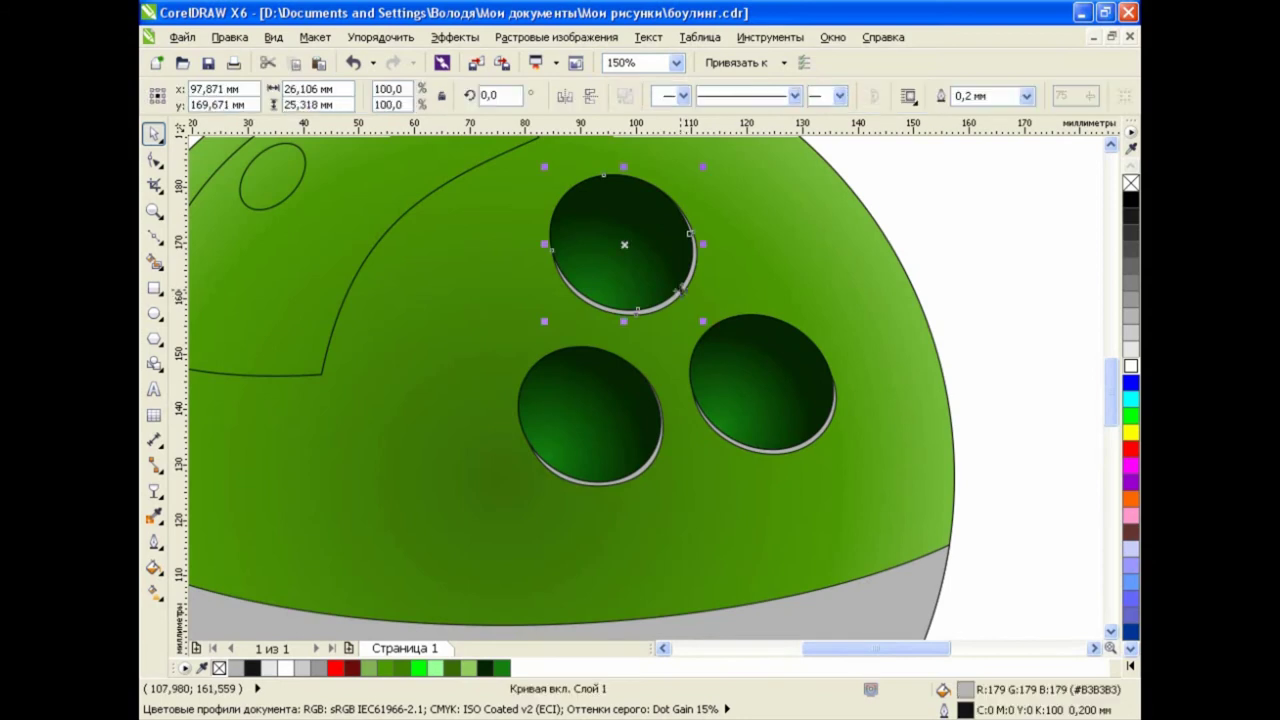
pyautogui.keyDown('shift'); pyautogui.click(760, 453); pyautogui.keyUp('shift')
pyautogui.keyDown('shift'); pyautogui.click(627, 484); pyautogui.keyUp('shift')
pyautogui.click(1131, 366)
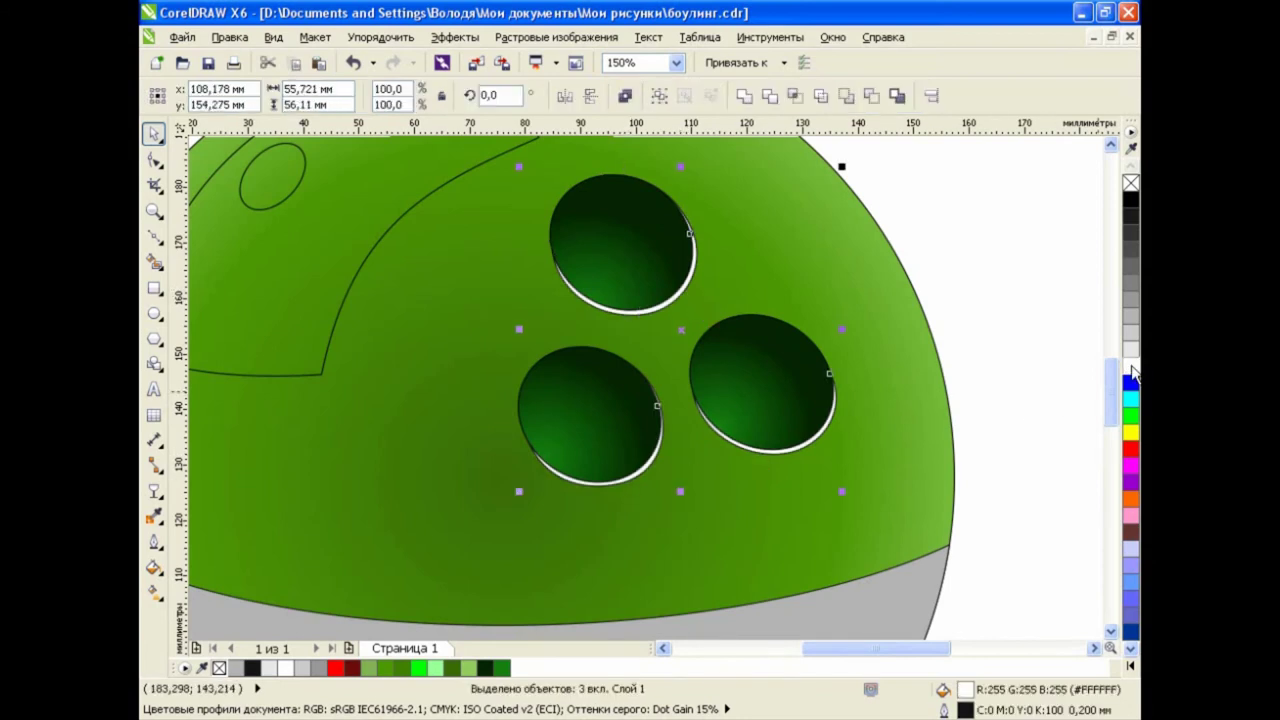
# Give the rims a Uniform transparency of 60 and zoom out to view the ball
pyautogui.click(155, 491)
pyautogui.click(268, 616)
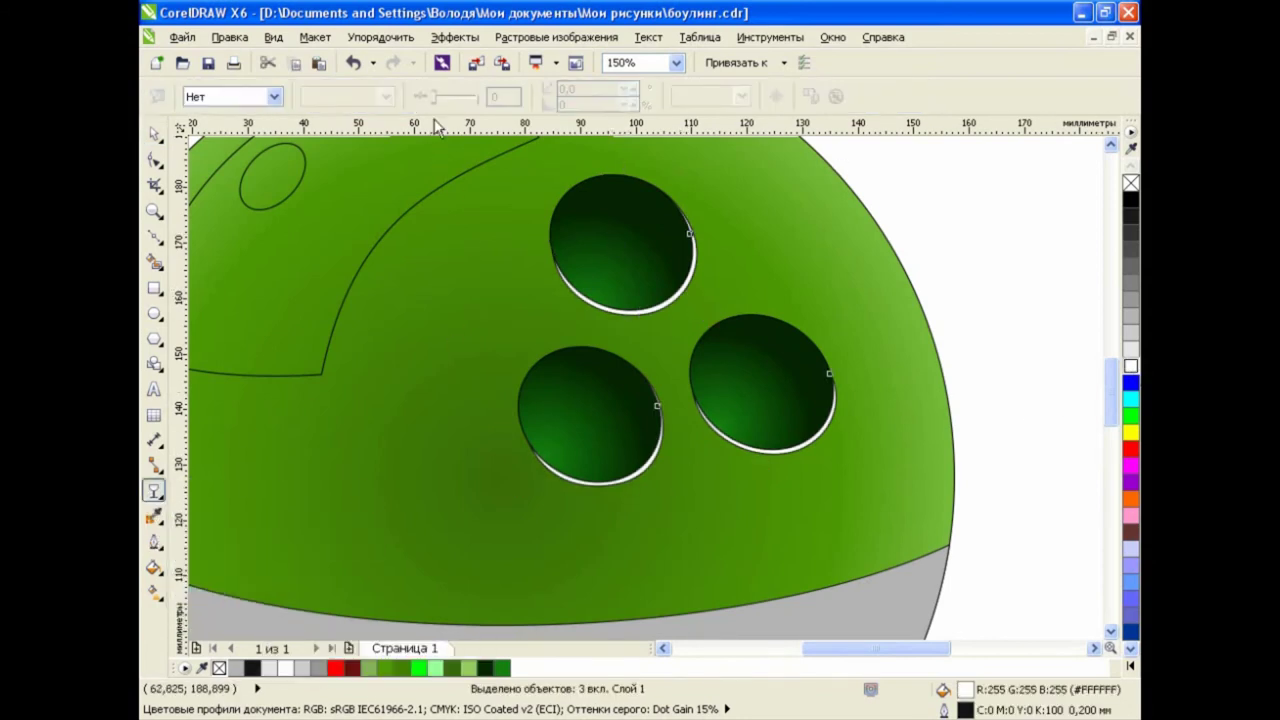
pyautogui.click(273, 96)
pyautogui.click(259, 128)
pyautogui.write('60')
pyautogui.press('Return')
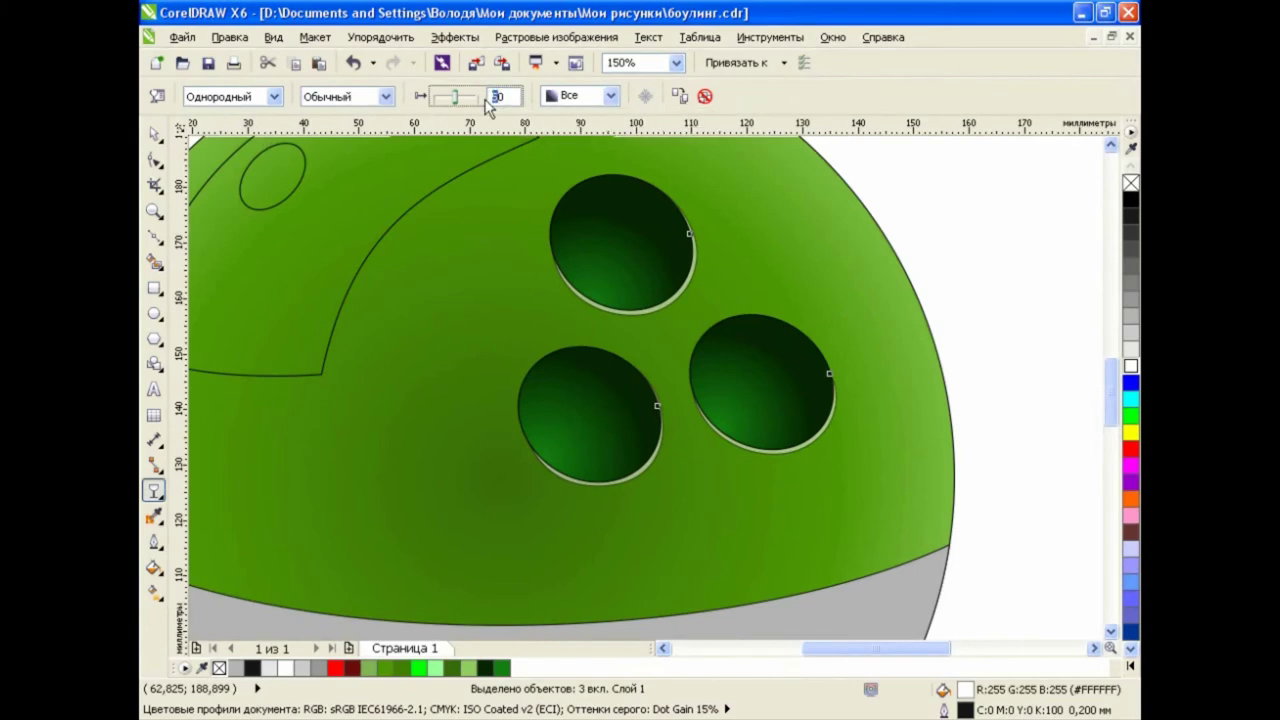
pyautogui.press('space')
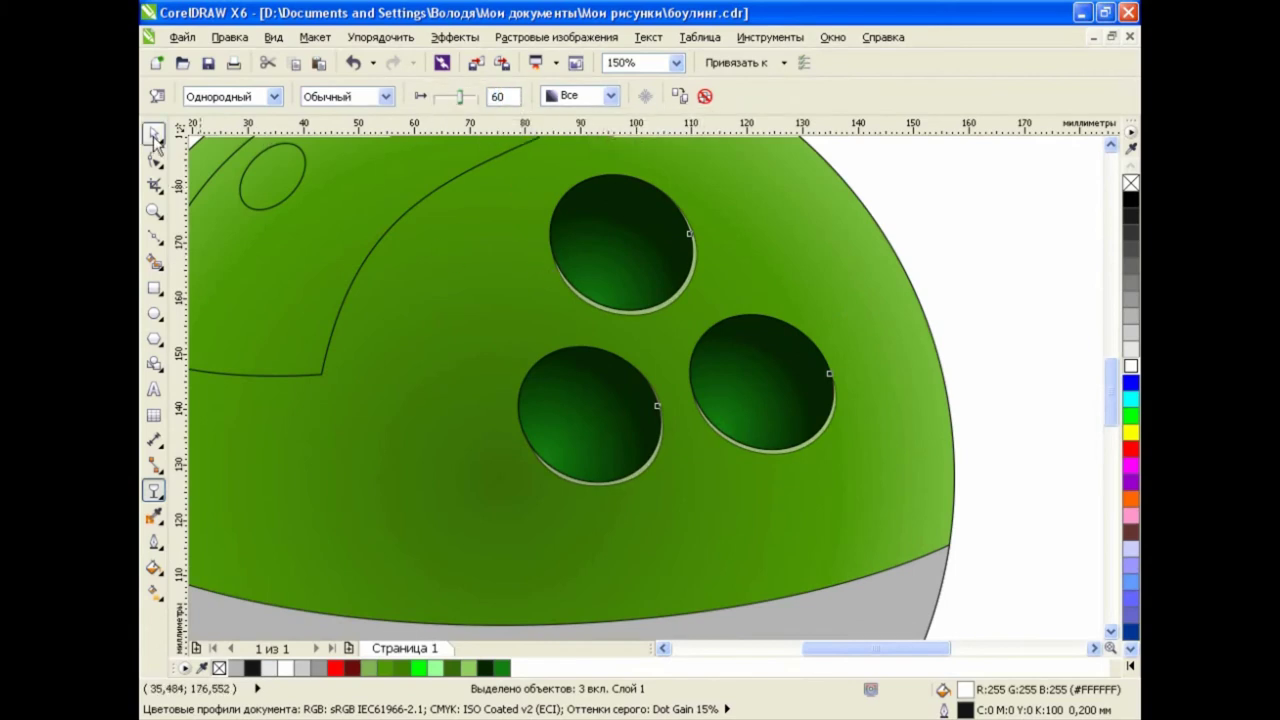
pyautogui.click(998, 291)
pyautogui.press('F3')
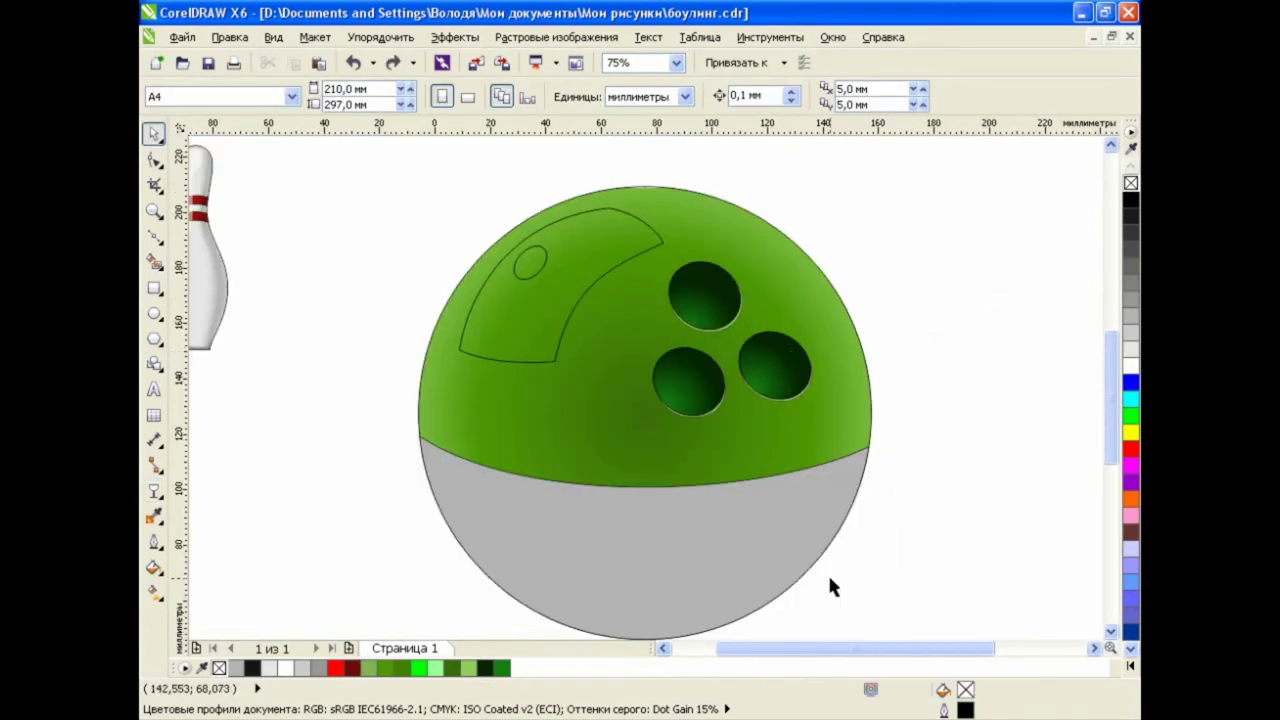
# Fill the ball's grey lower half and the highlight shape white, then reselect the lower half
pyautogui.click(702, 525)
pyautogui.keyDown('shift'); pyautogui.click(538, 276); pyautogui.keyUp('shift')
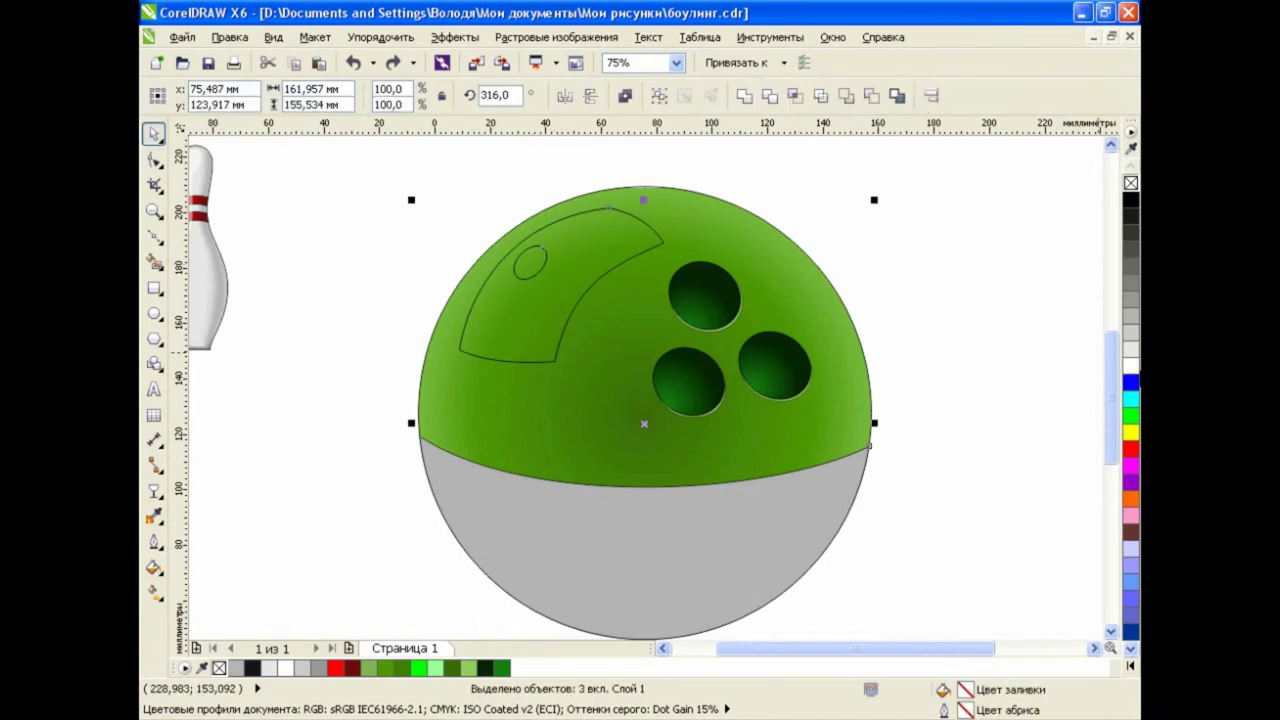
pyautogui.click(1131, 368)
pyautogui.click(988, 370)
pyautogui.click(600, 560)
# Apply a radial transparency to the lower half, centred higher and fully transparent at the outer end
pyautogui.click(154, 516)
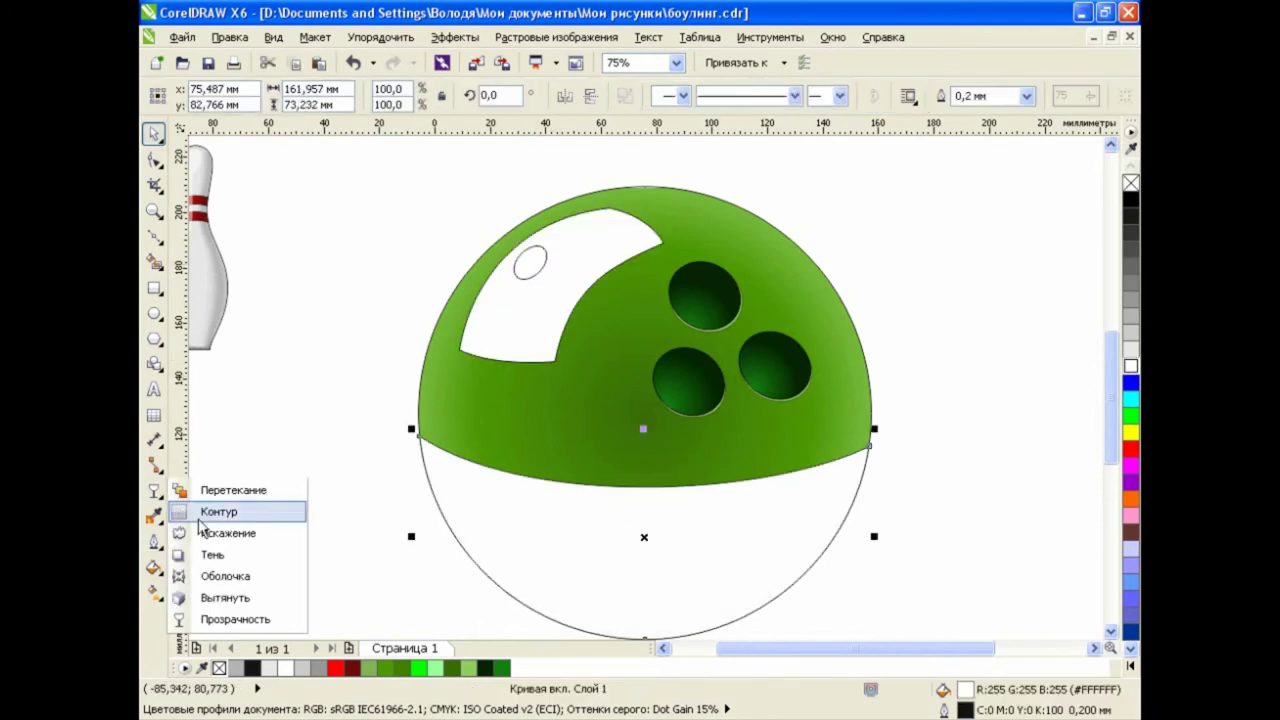
pyautogui.click(232, 619)
pyautogui.click(273, 96)
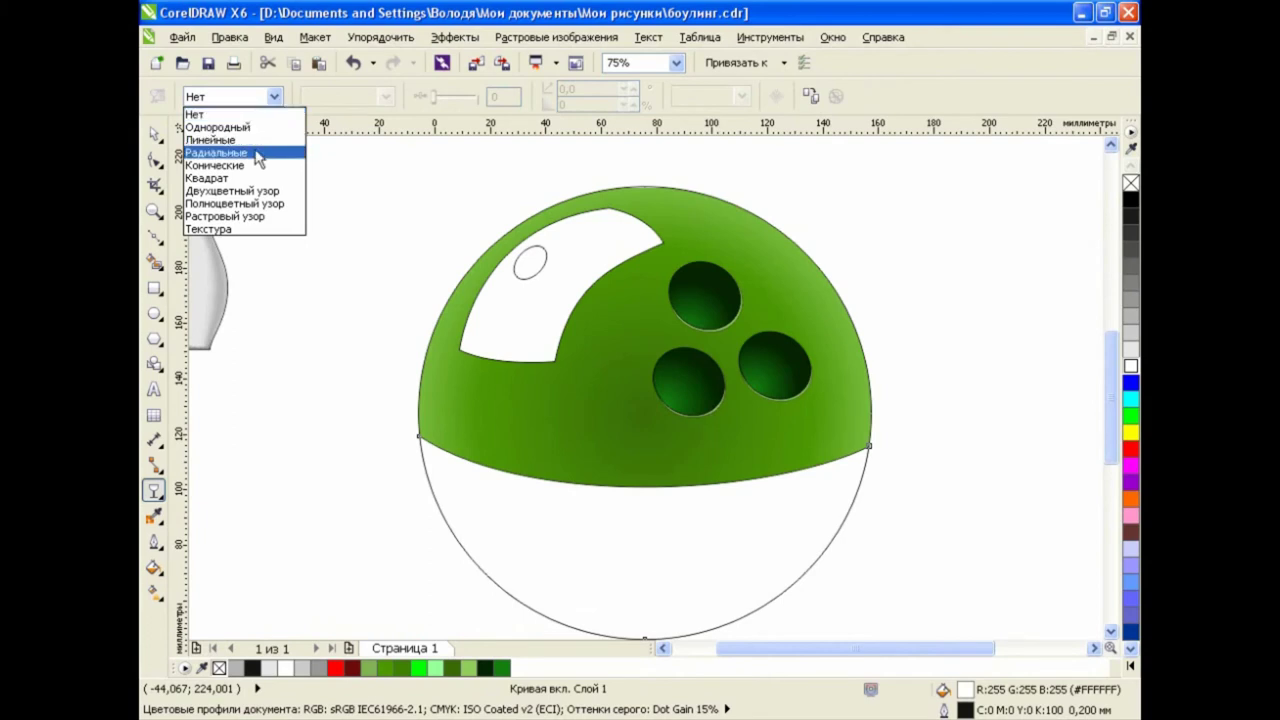
pyautogui.click(212, 152)
pyautogui.moveTo(644, 538); pyautogui.dragTo(644, 410)
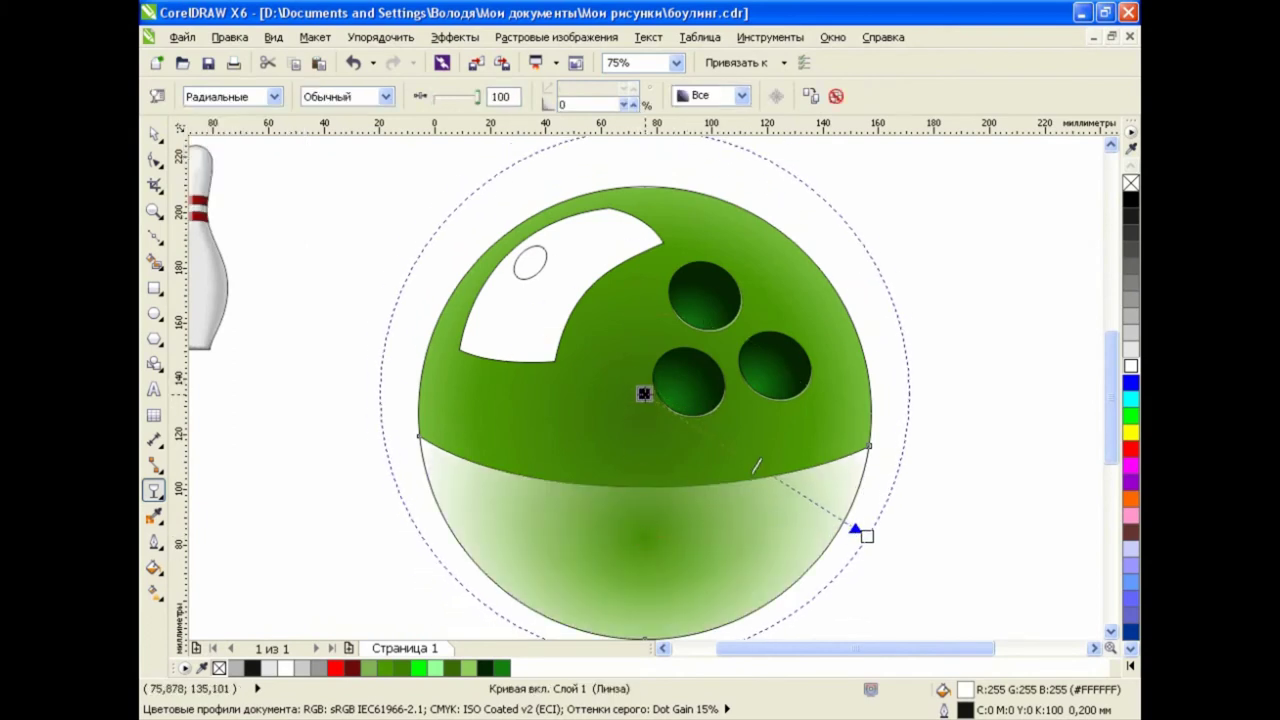
pyautogui.click(862, 537)
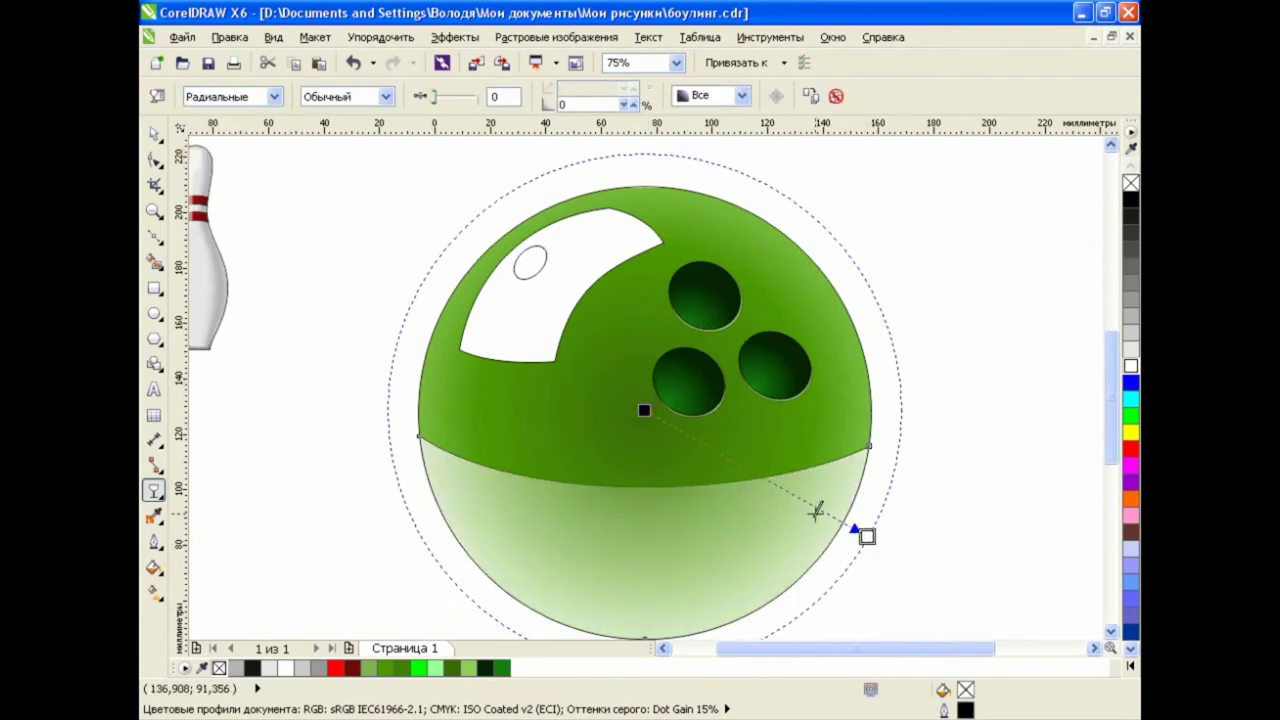
pyautogui.moveTo(817, 511); pyautogui.dragTo(836, 538)
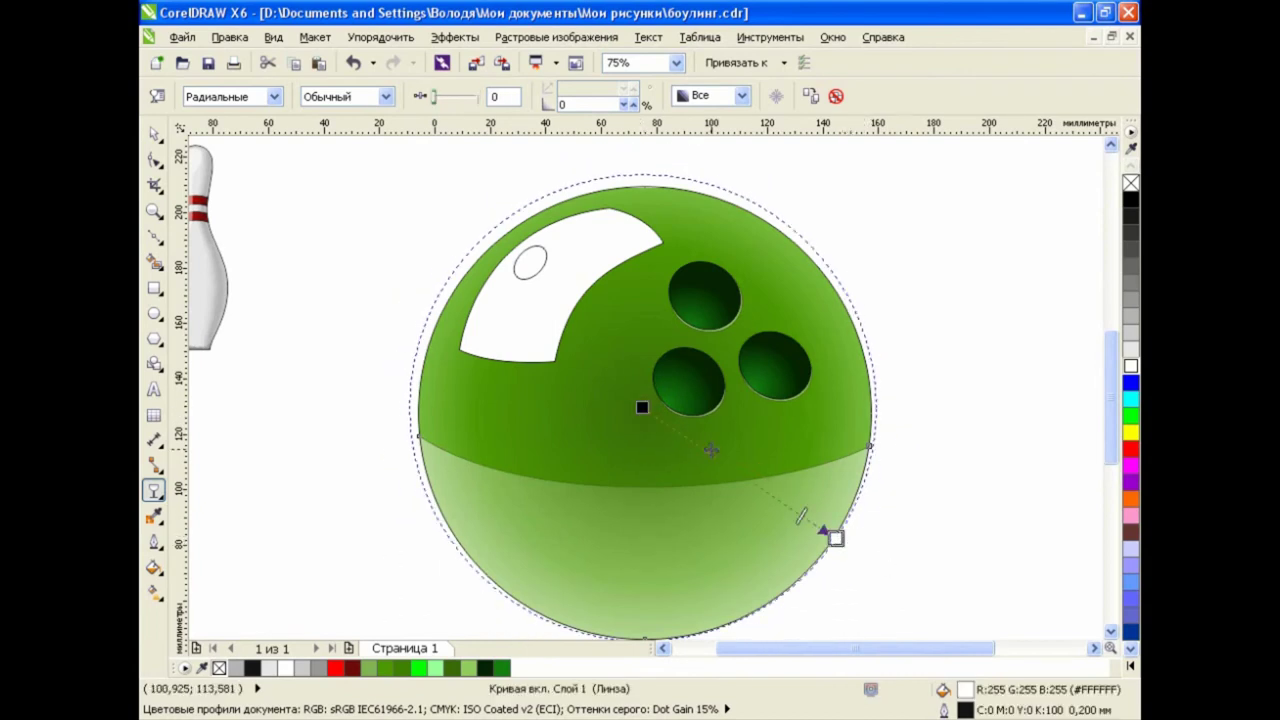
# Make the fountain transparency a custom transition with an extra point at 86%
pyautogui.click(155, 96)
pyautogui.click(586, 352)
pyautogui.doubleClick(643, 409)
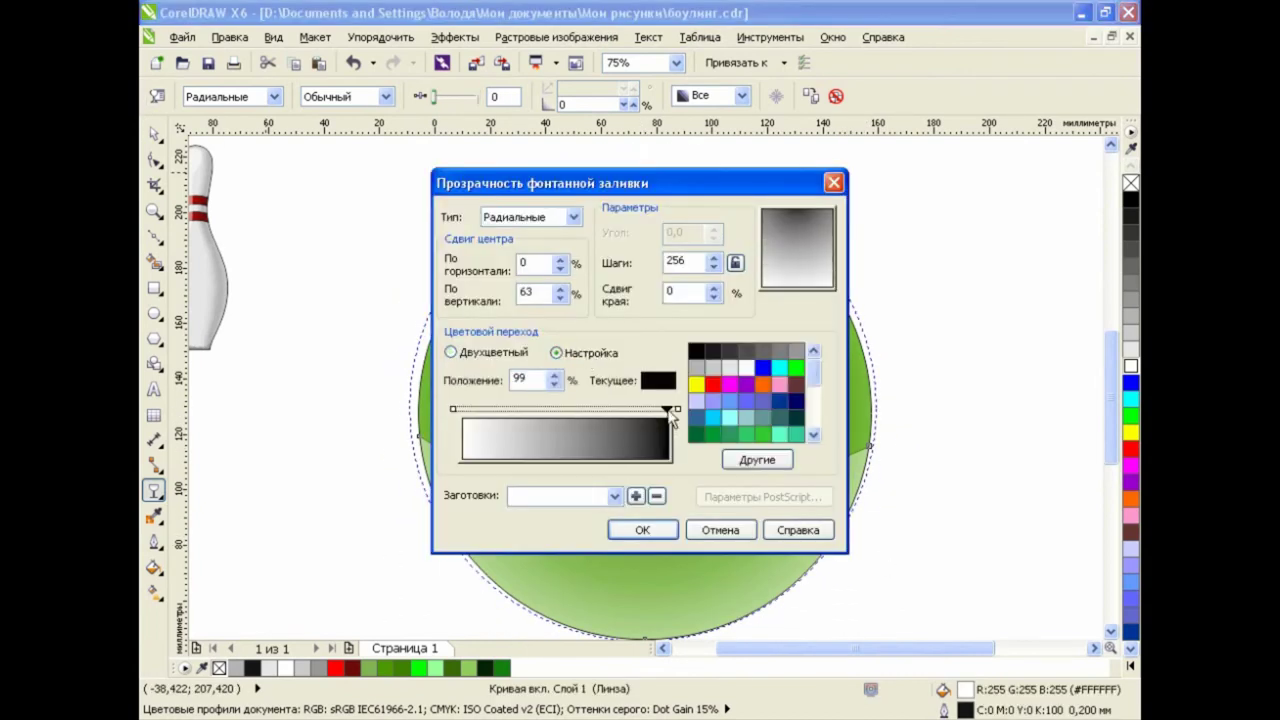
pyautogui.click(643, 530)
# Fine-tune the transparency nodes toward the rim and set the point's transparency to 71
pyautogui.moveTo(674, 409); pyautogui.dragTo(723, 409)
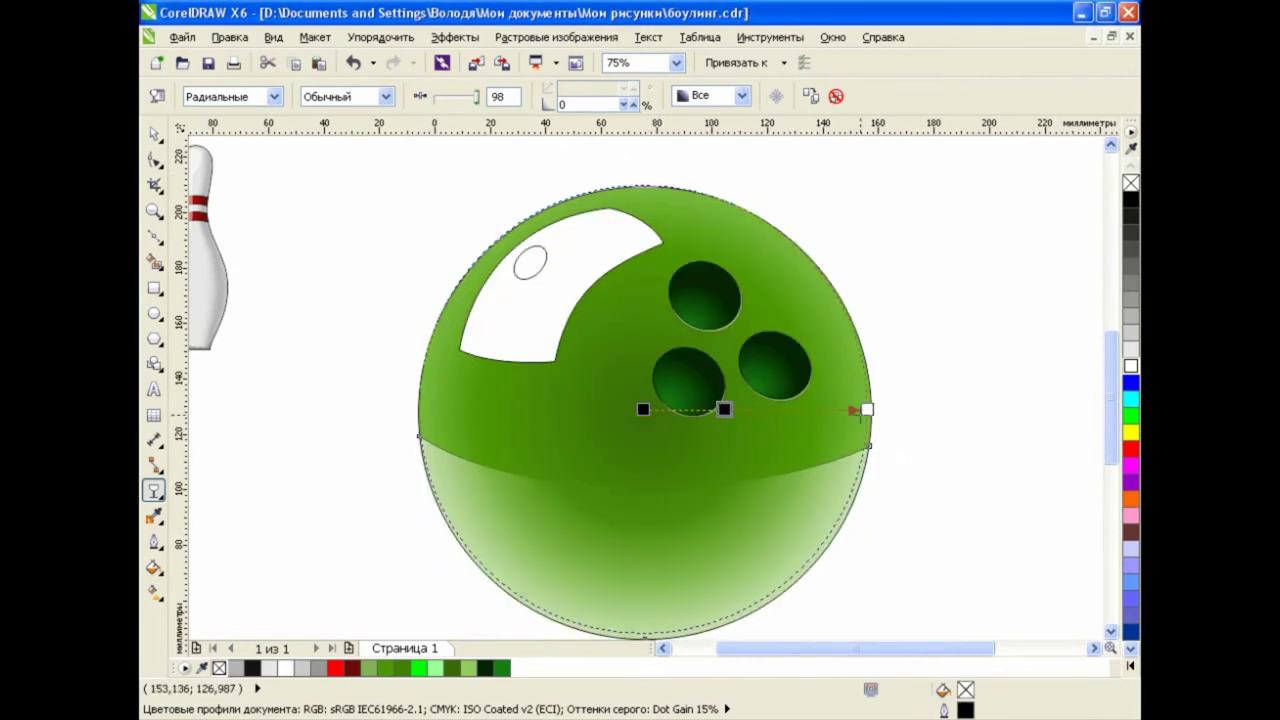
pyautogui.moveTo(867, 409); pyautogui.dragTo(850, 414)
pyautogui.moveTo(718, 409); pyautogui.dragTo(730, 410)
pyautogui.moveTo(477, 96); pyautogui.dragTo(465, 99)
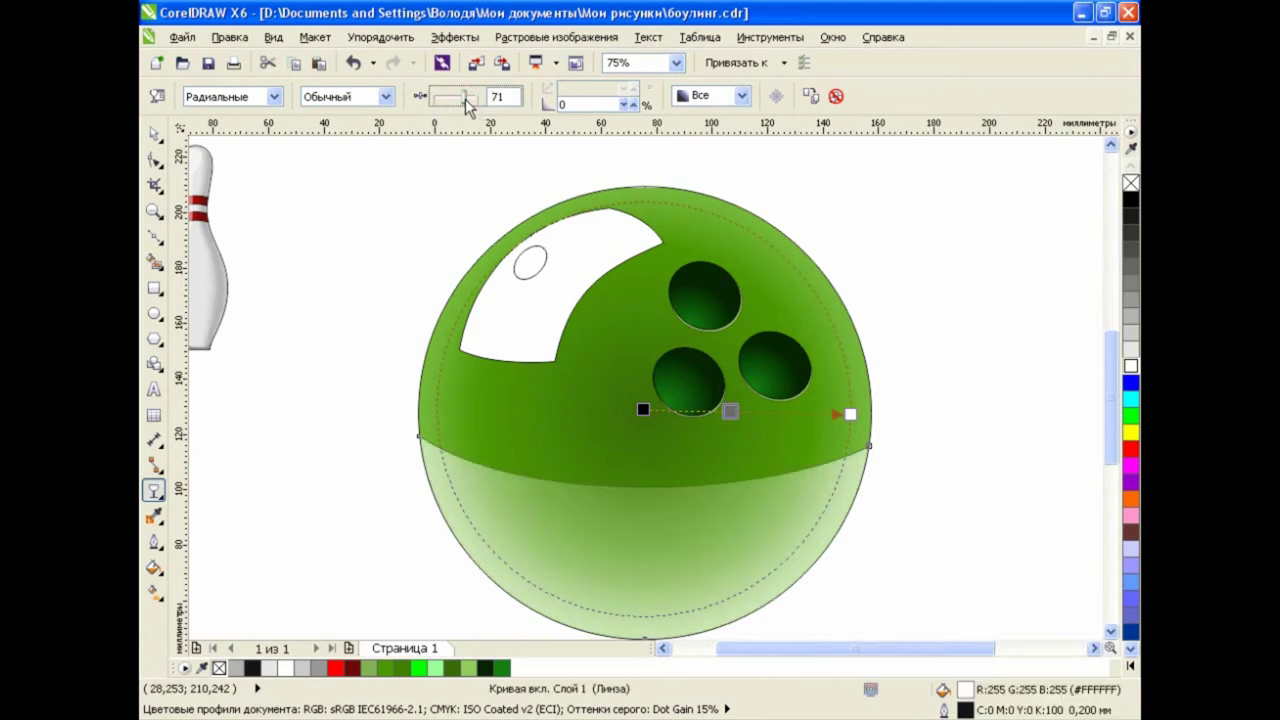
pyautogui.moveTo(851, 414); pyautogui.dragTo(858, 414)
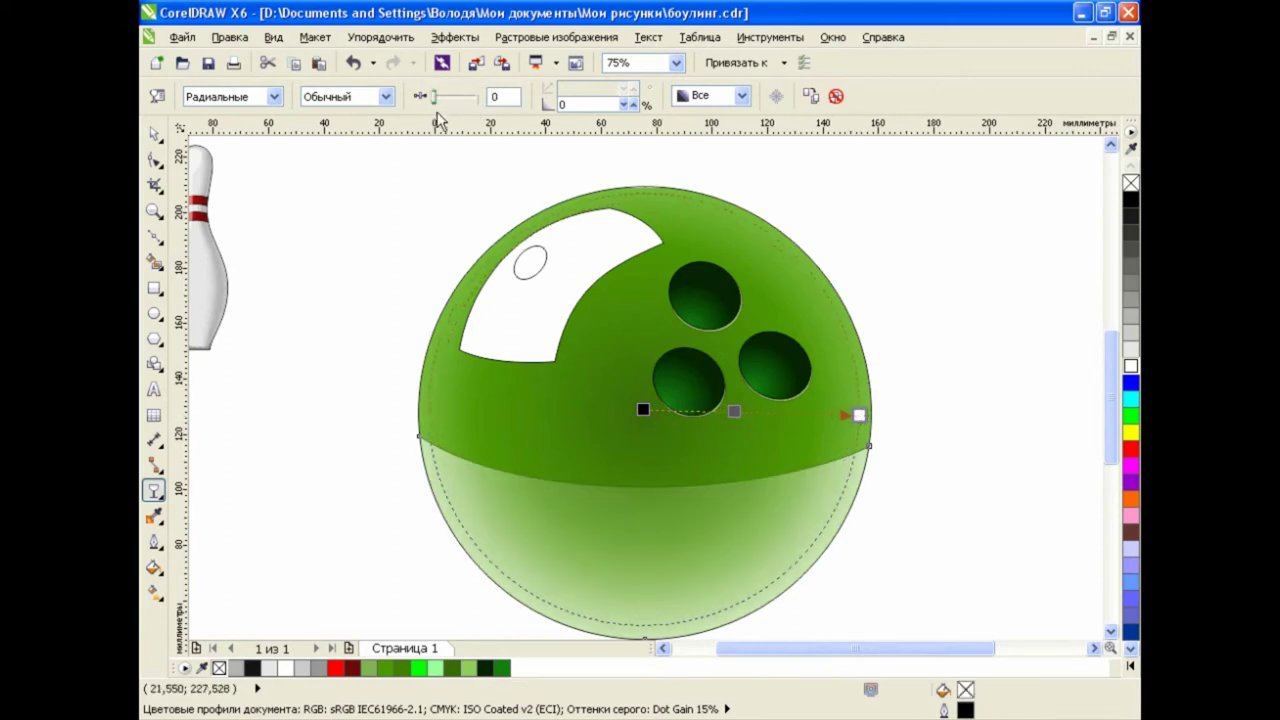
pyautogui.moveTo(436, 100); pyautogui.dragTo(468, 97)
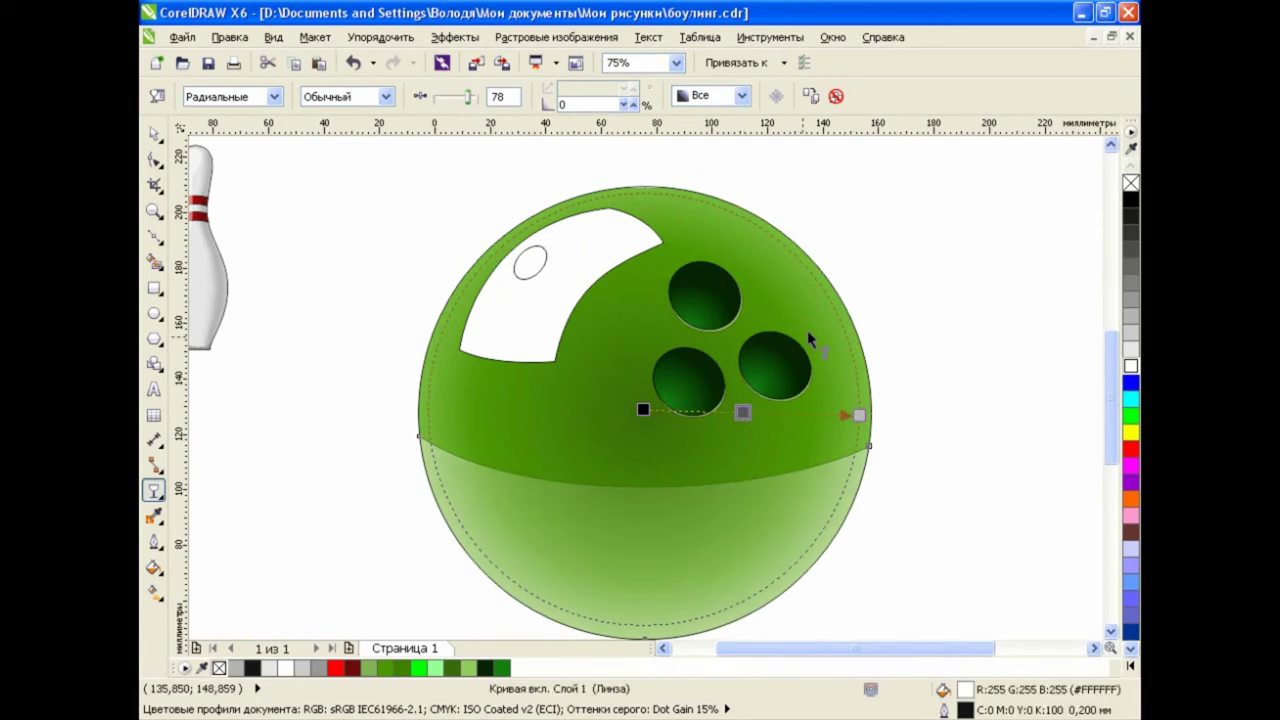
pyautogui.press('space')
# Copy the lens effect onto the white highlight band of the ball
pyautogui.click(535, 330)
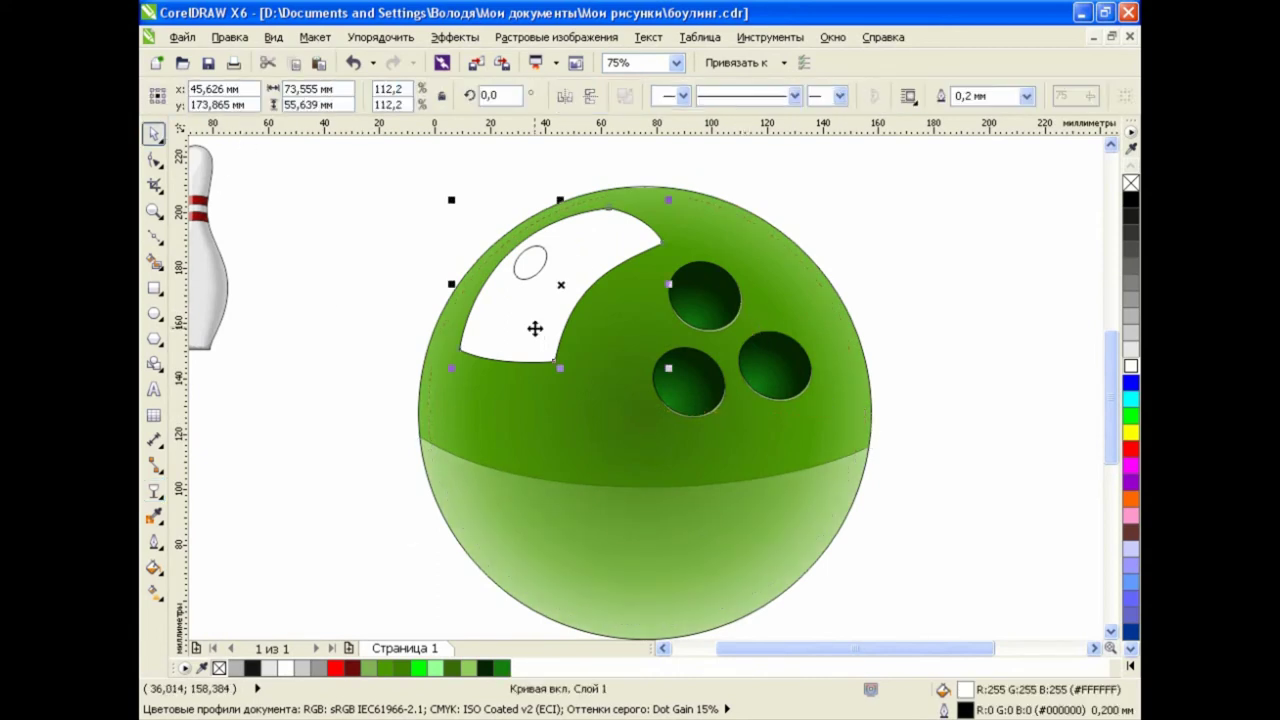
pyautogui.click(455, 37)
pyautogui.moveTo(511, 391)
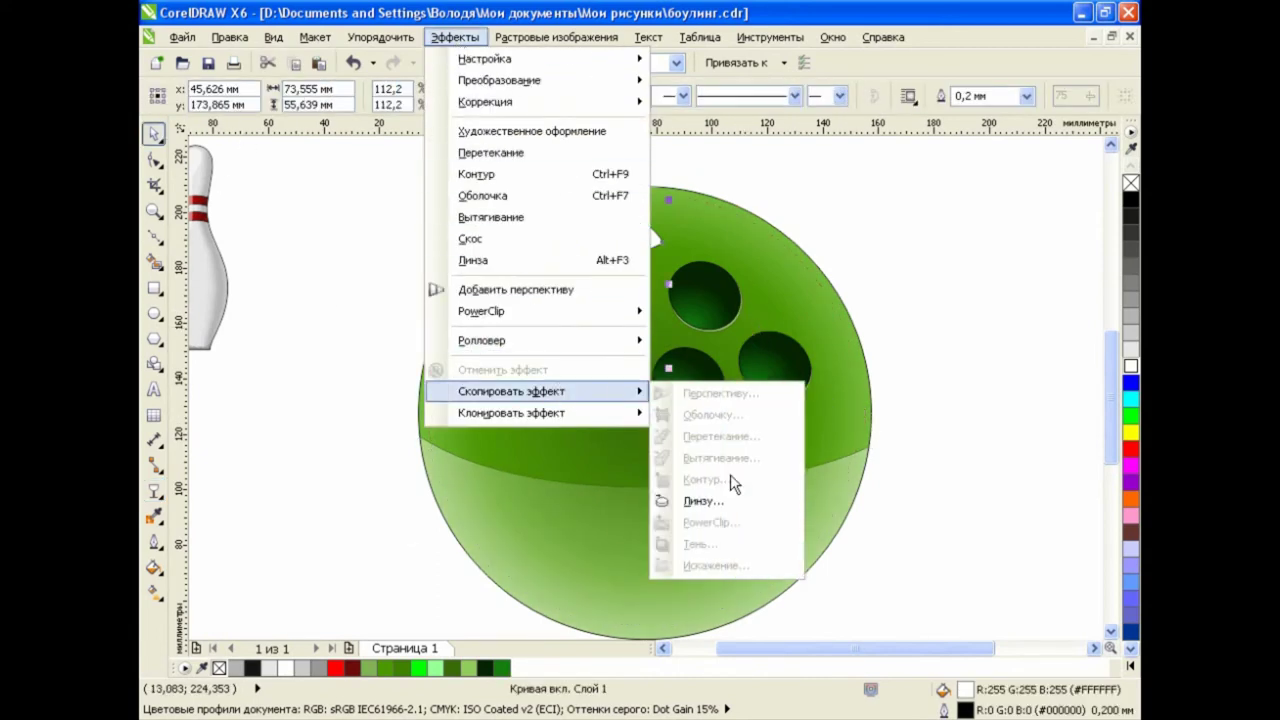
pyautogui.click(703, 501)
pyautogui.click(726, 521)
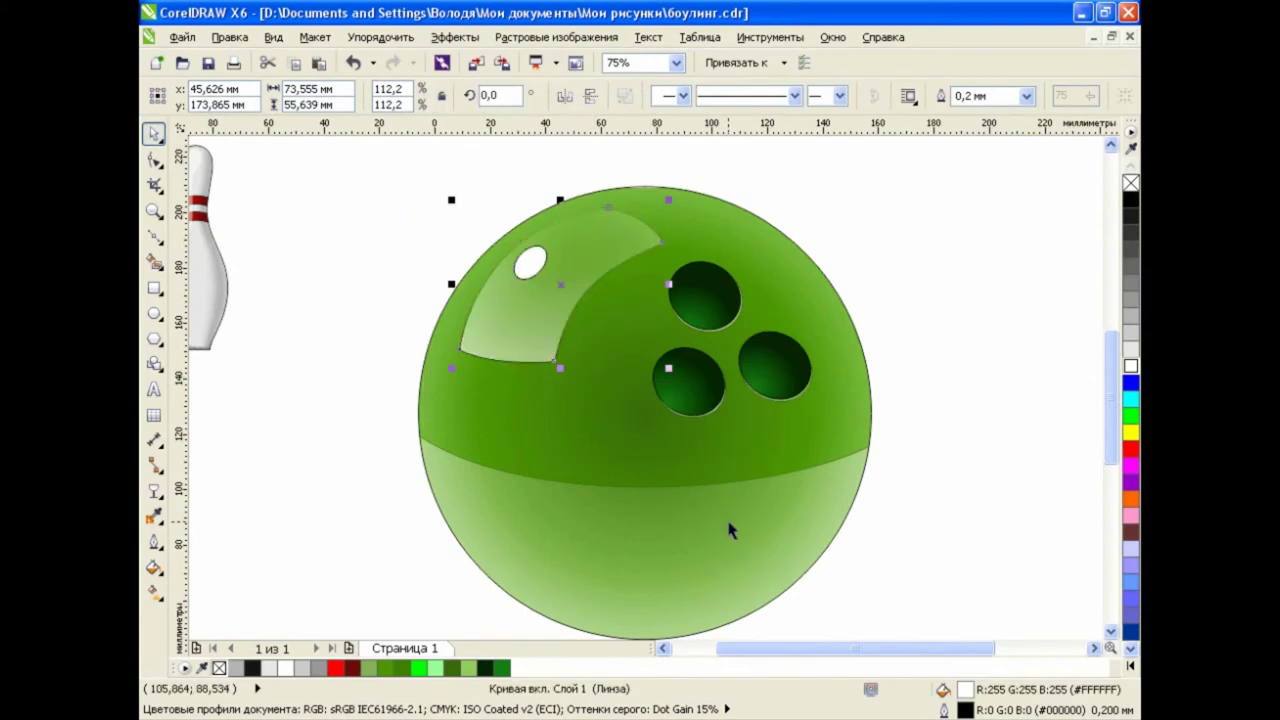
# Centre the highlight's radial transparency on the ball and stretch it toward the top-left glint
pyautogui.click(155, 489)
pyautogui.moveTo(588, 212); pyautogui.dragTo(642, 410)
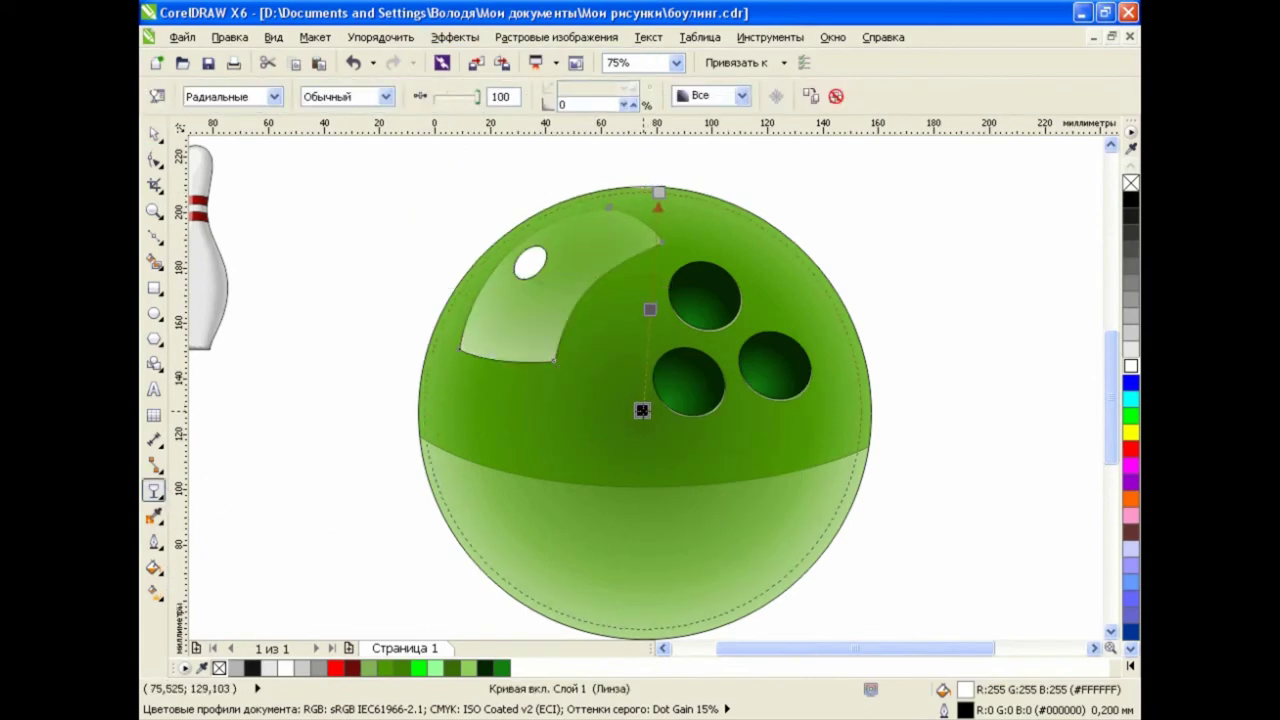
pyautogui.moveTo(658, 192)
pyautogui.mouseDown()
pyautogui.moveTo(484, 231)
pyautogui.moveTo(500, 246)
pyautogui.moveTo(491, 235)
pyautogui.mouseUp()
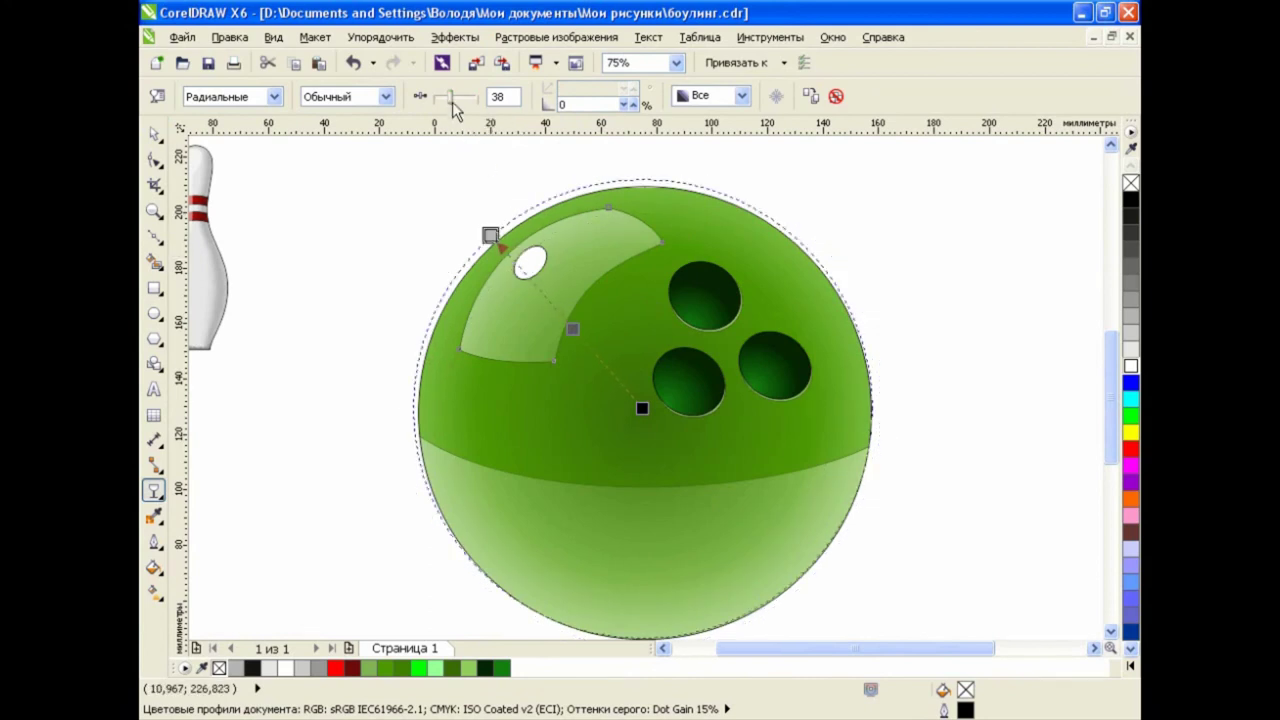
pyautogui.click(858, 415)
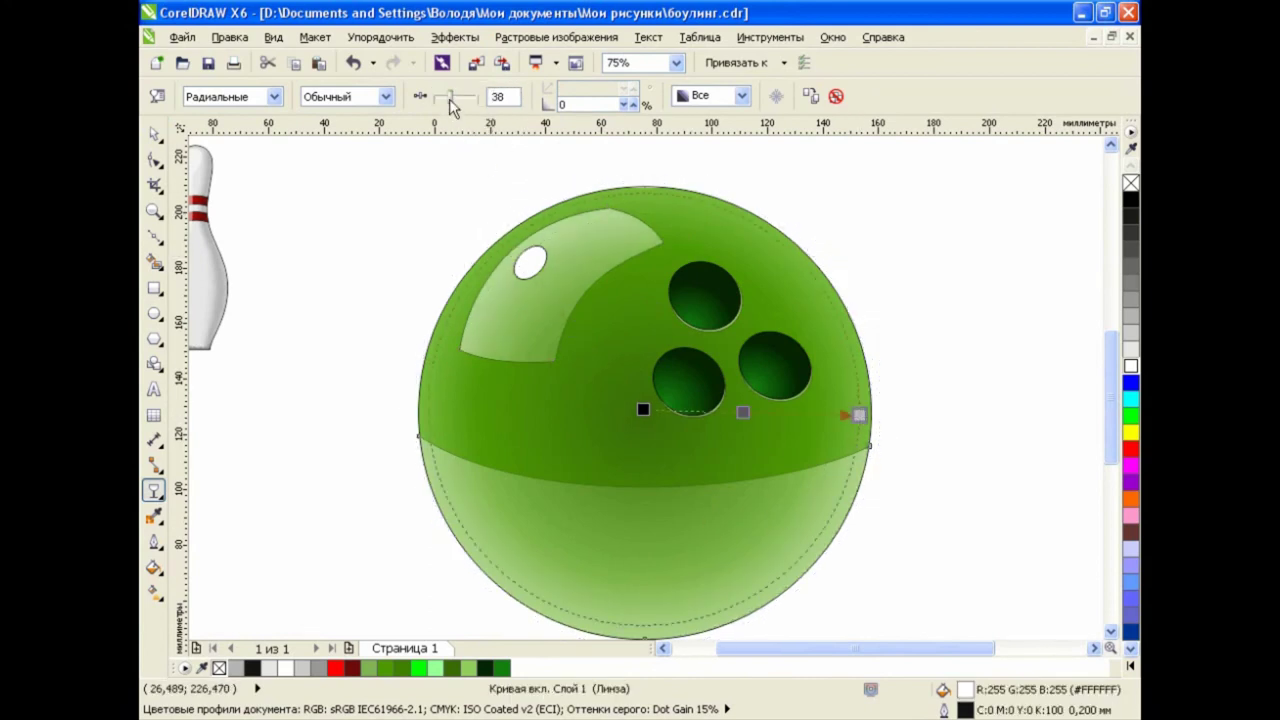
pyautogui.press('space')
# Give the small white glint ellipse a uniform transparency of about 40
pyautogui.click(436, 308)
pyautogui.click(529, 265)
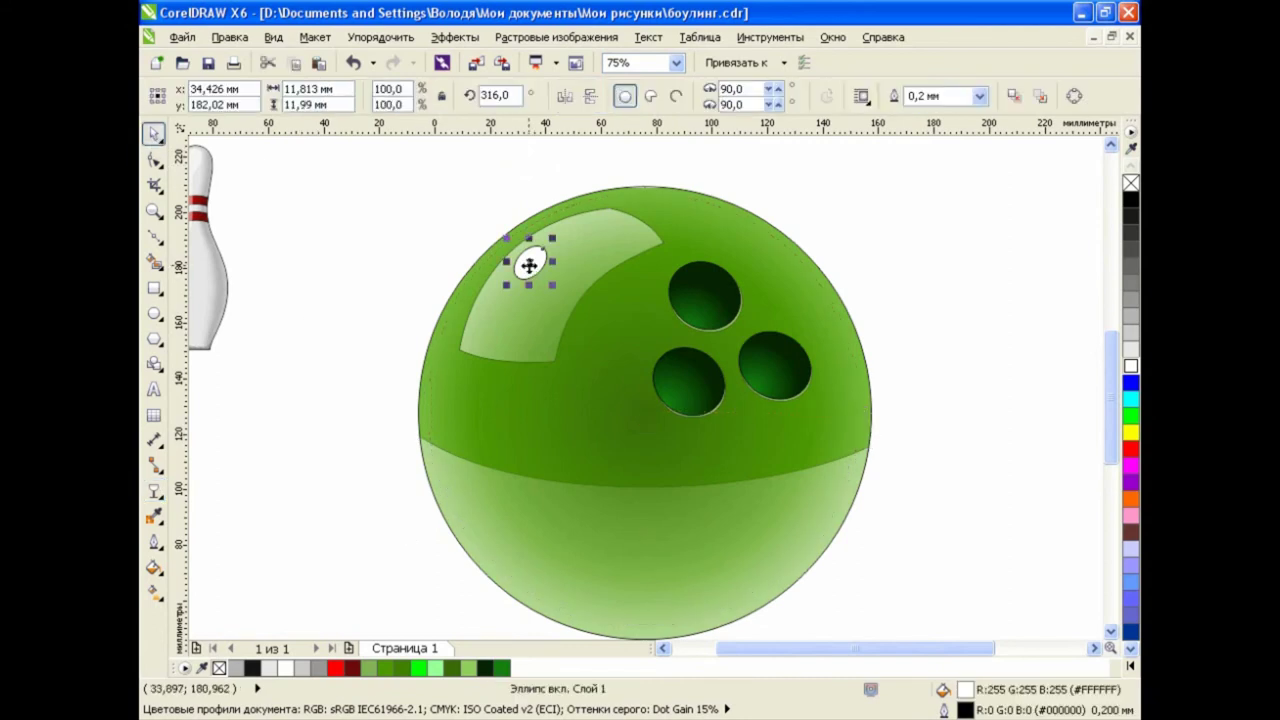
pyautogui.click(155, 491)
pyautogui.click(232, 617)
pyautogui.click(272, 96)
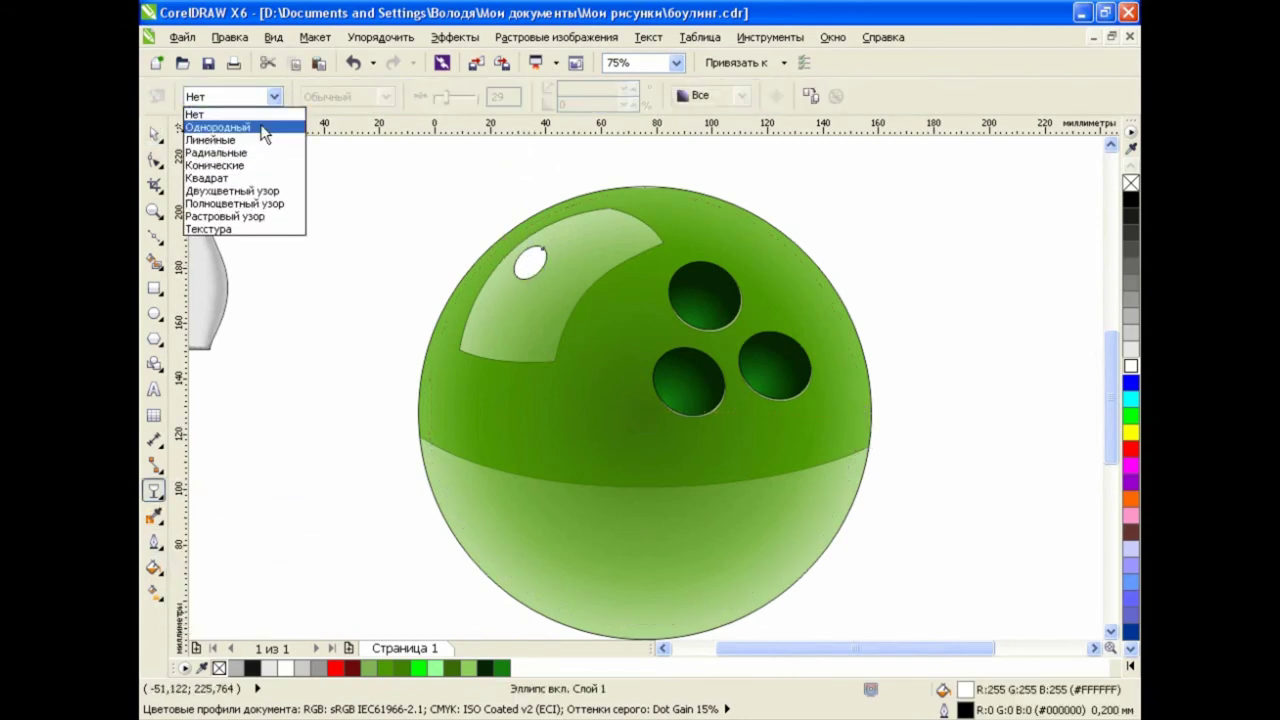
pyautogui.click(262, 126)
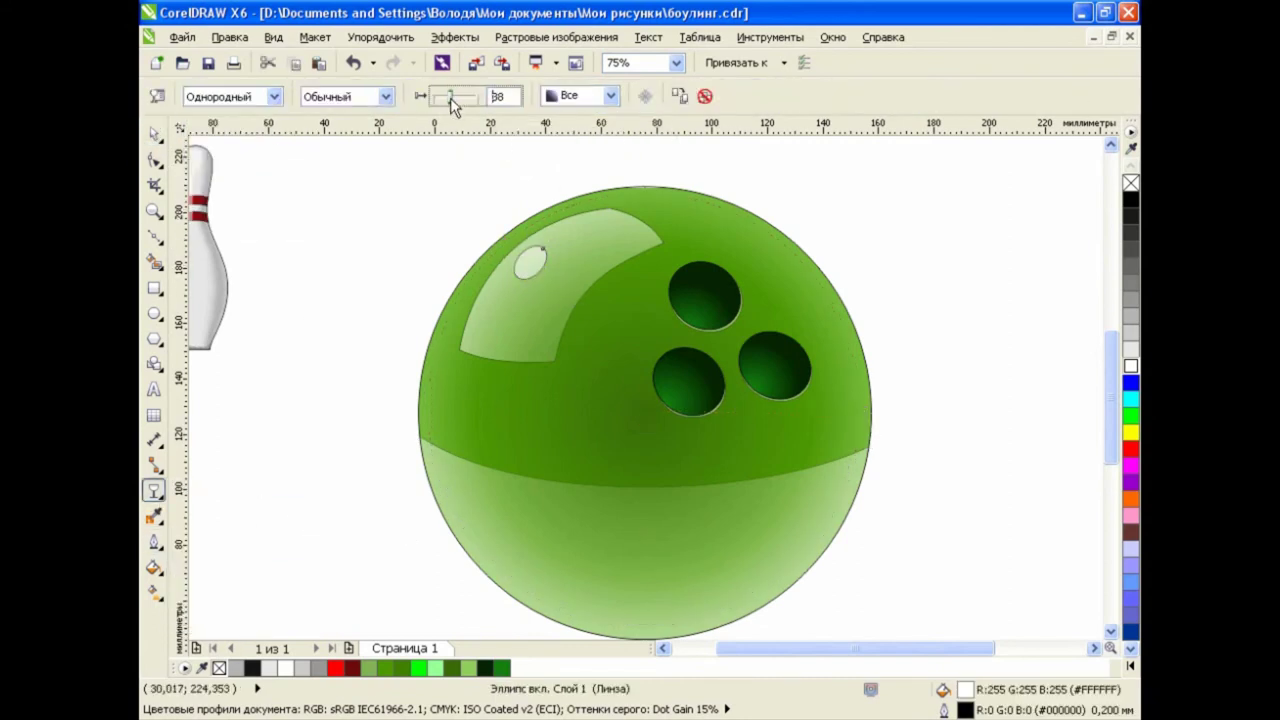
pyautogui.moveTo(457, 100); pyautogui.dragTo(451, 98)
pyautogui.press('space')
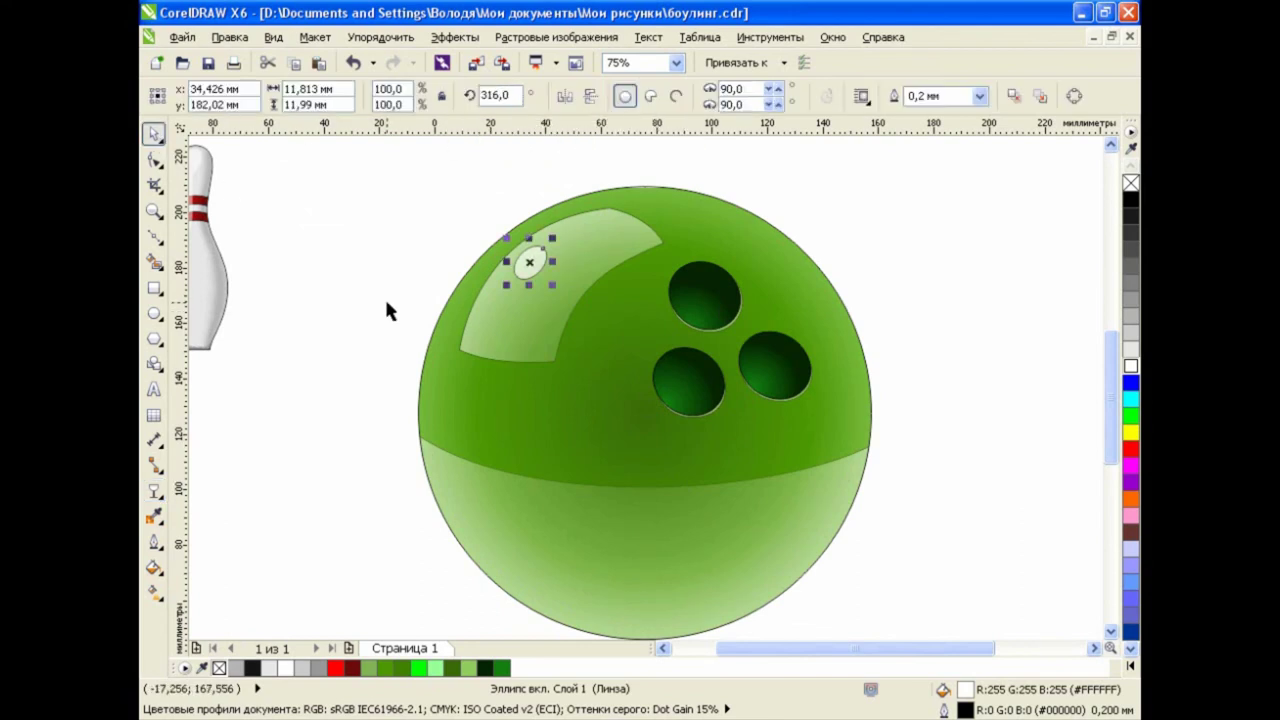
pyautogui.click(388, 310)
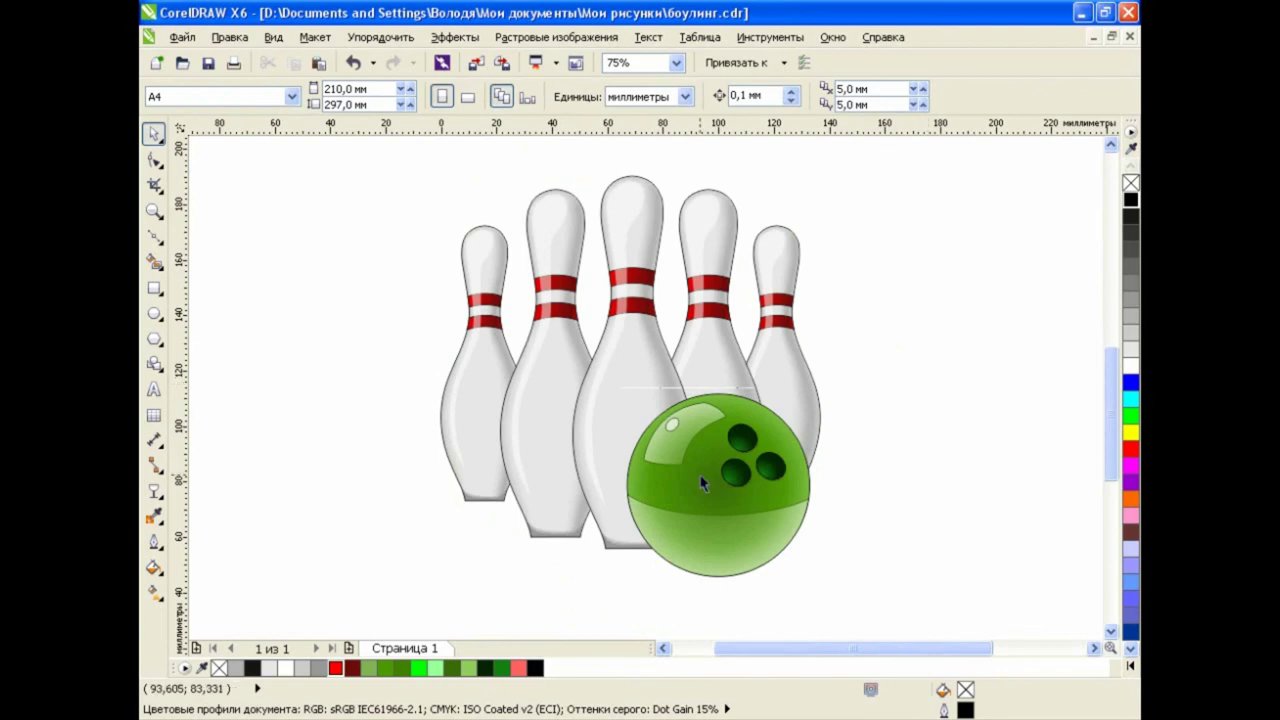
# Duplicate the bowling ball beside the original and recolour the copy red, dark red to salmon
pyautogui.click(698, 484)
pyautogui.moveTo(697, 484); pyautogui.dragTo(906, 484)
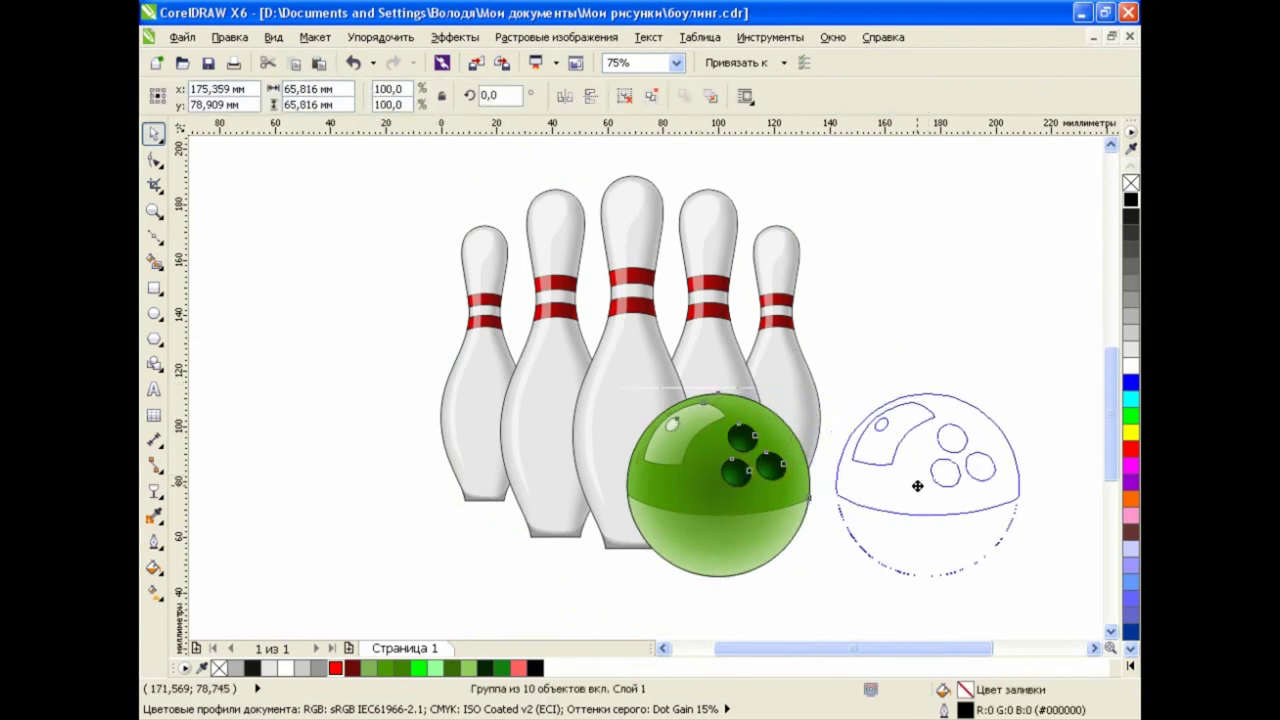
pyautogui.click(154, 591)
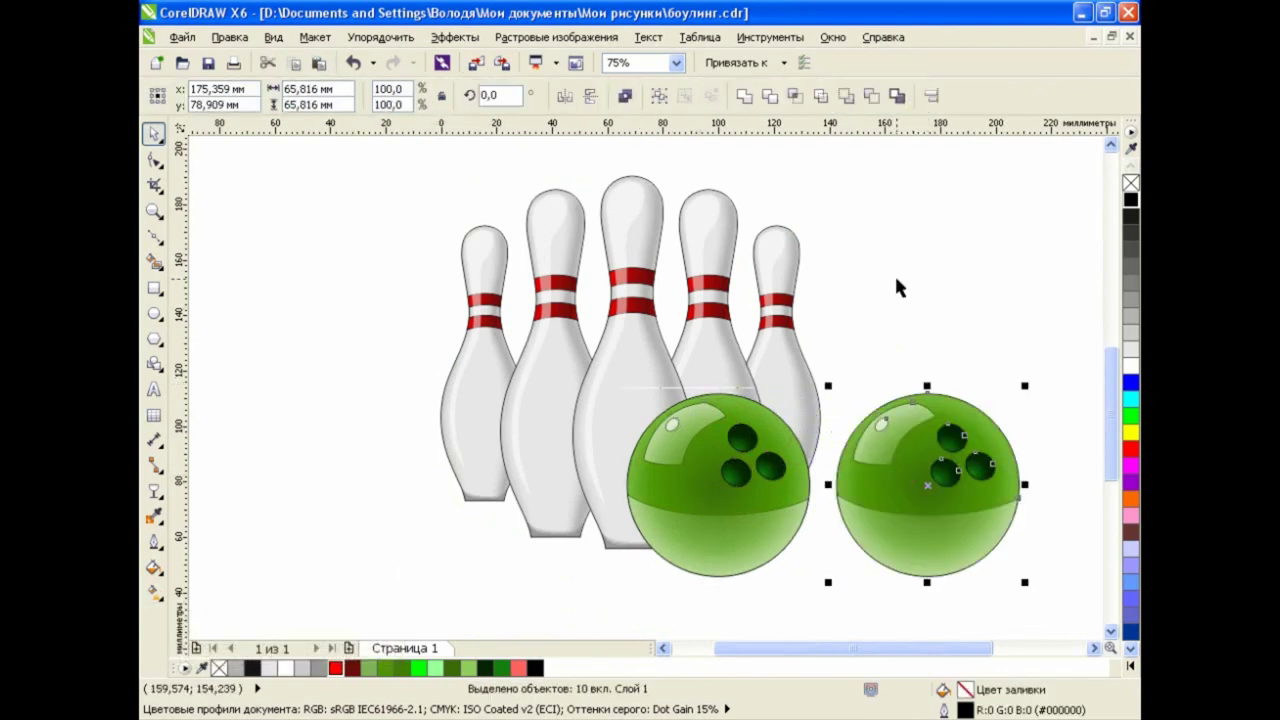
pyautogui.click(912, 500)
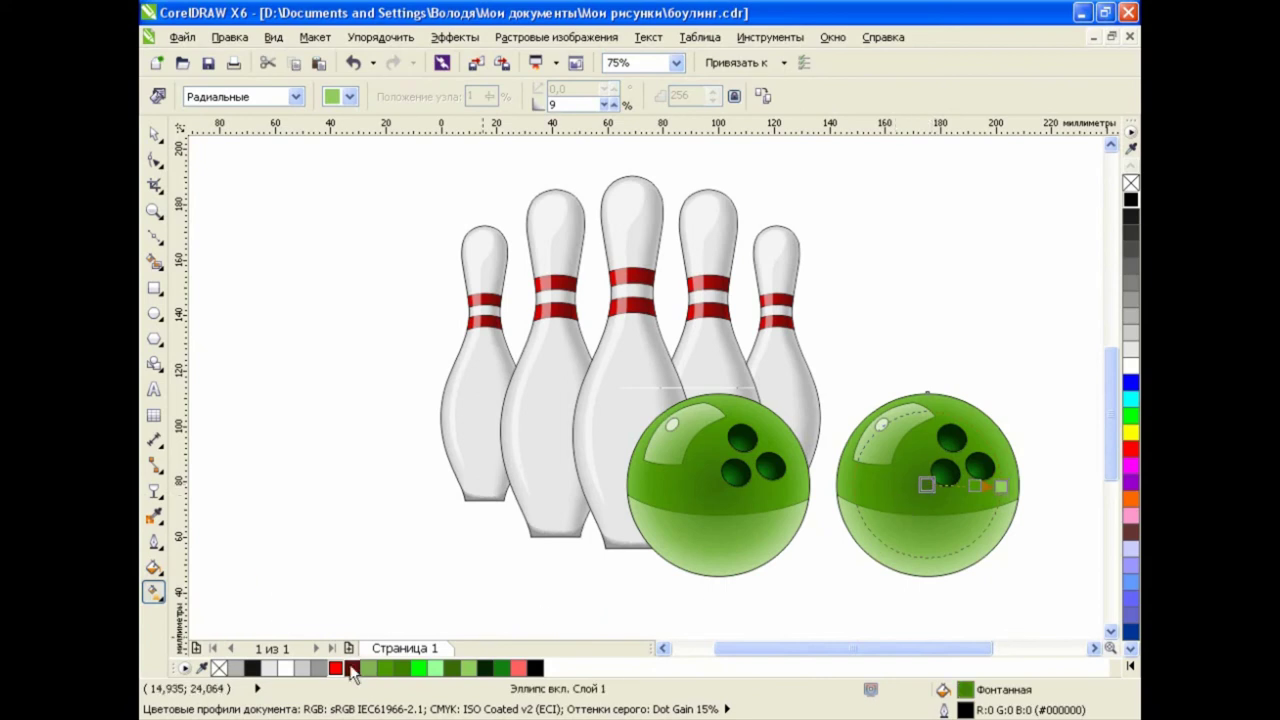
pyautogui.click(350, 667)
pyautogui.click(335, 667)
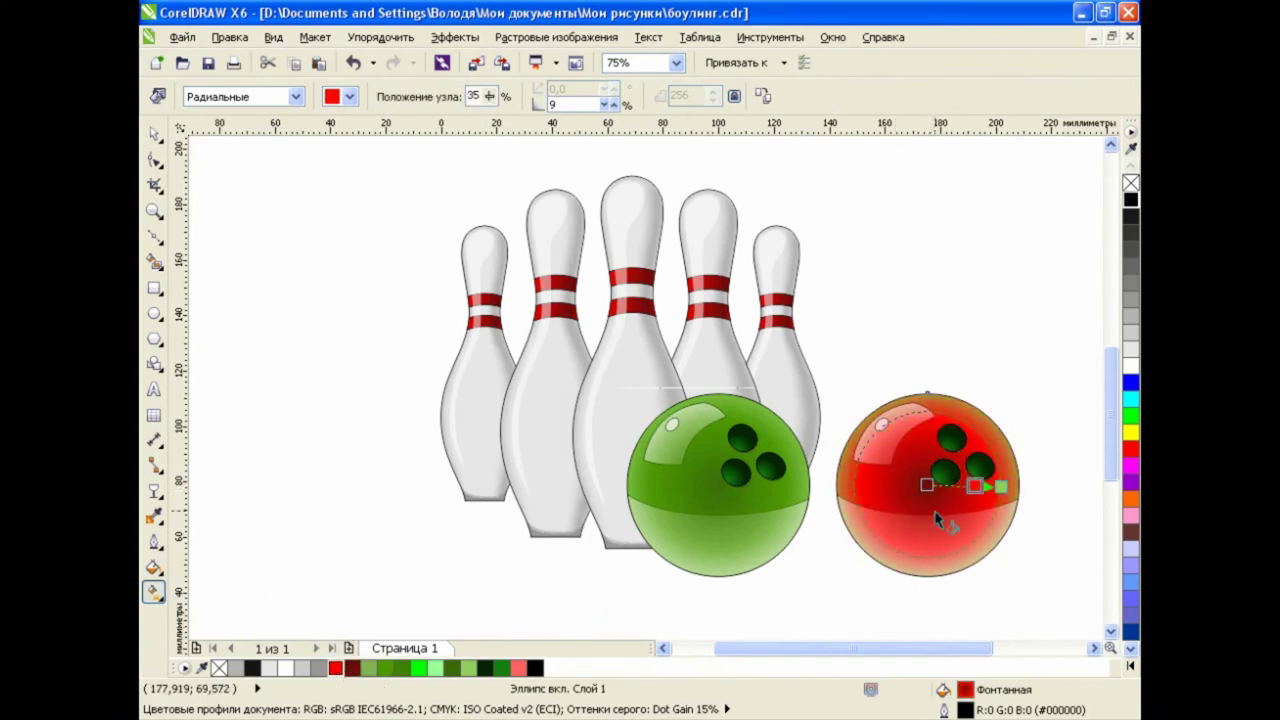
pyautogui.click(1000, 486)
pyautogui.click(518, 667)
pyautogui.click(154, 133)
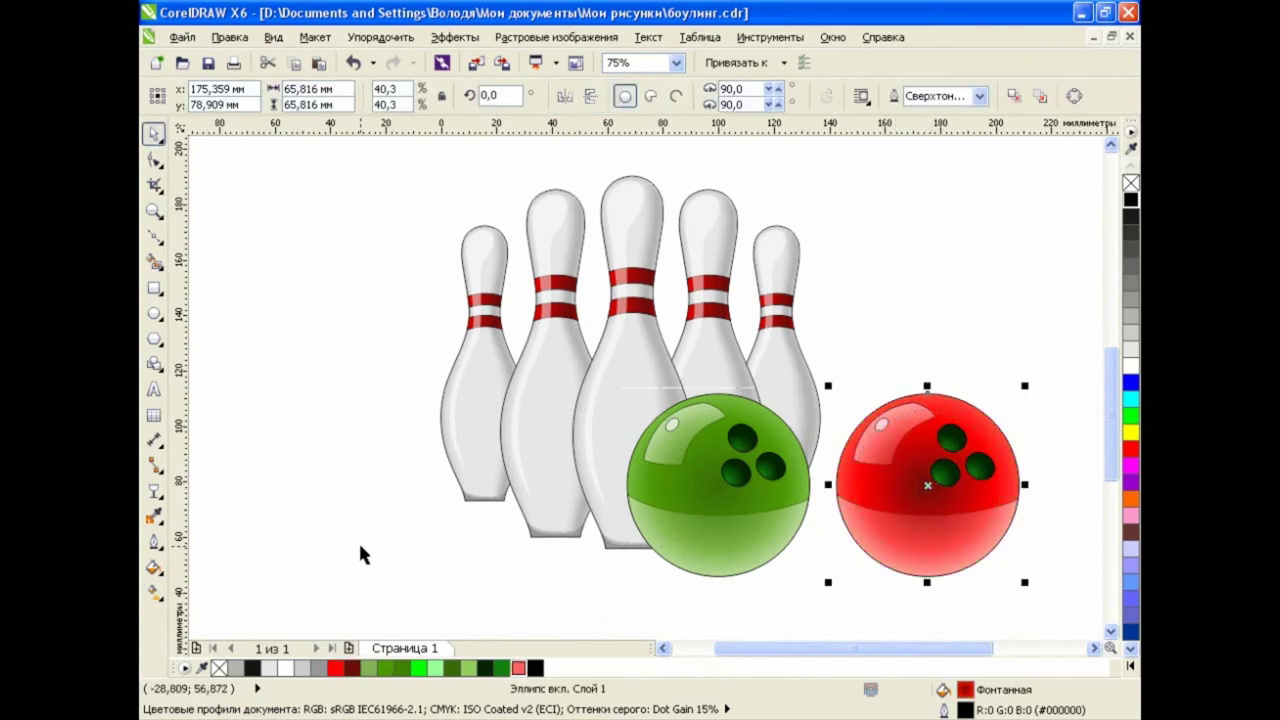
# Delete the trial red ball copy, leaving the five pins and the green ball
pyautogui.click(358, 540)
pyautogui.moveTo(1070, 383); pyautogui.dragTo(900, 585)
pyautogui.click(1060, 423)
pyautogui.click(981, 470)
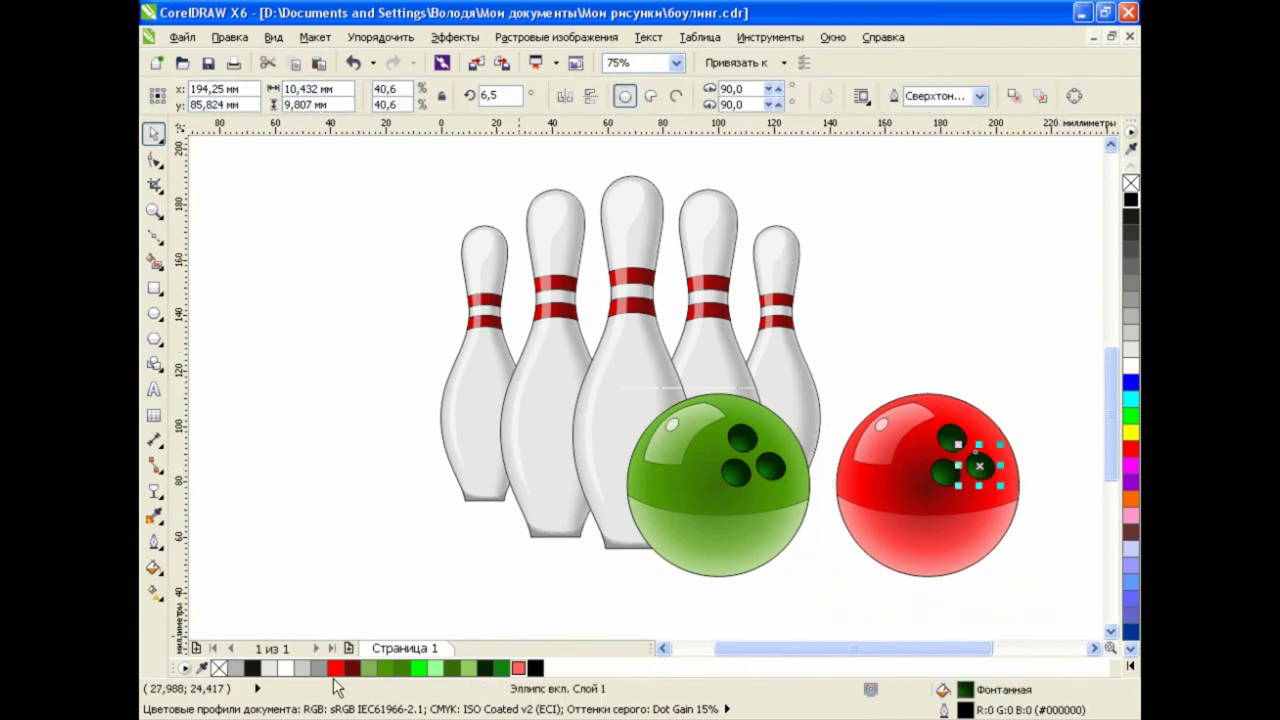
pyautogui.click(154, 593)
pyautogui.click(154, 133)
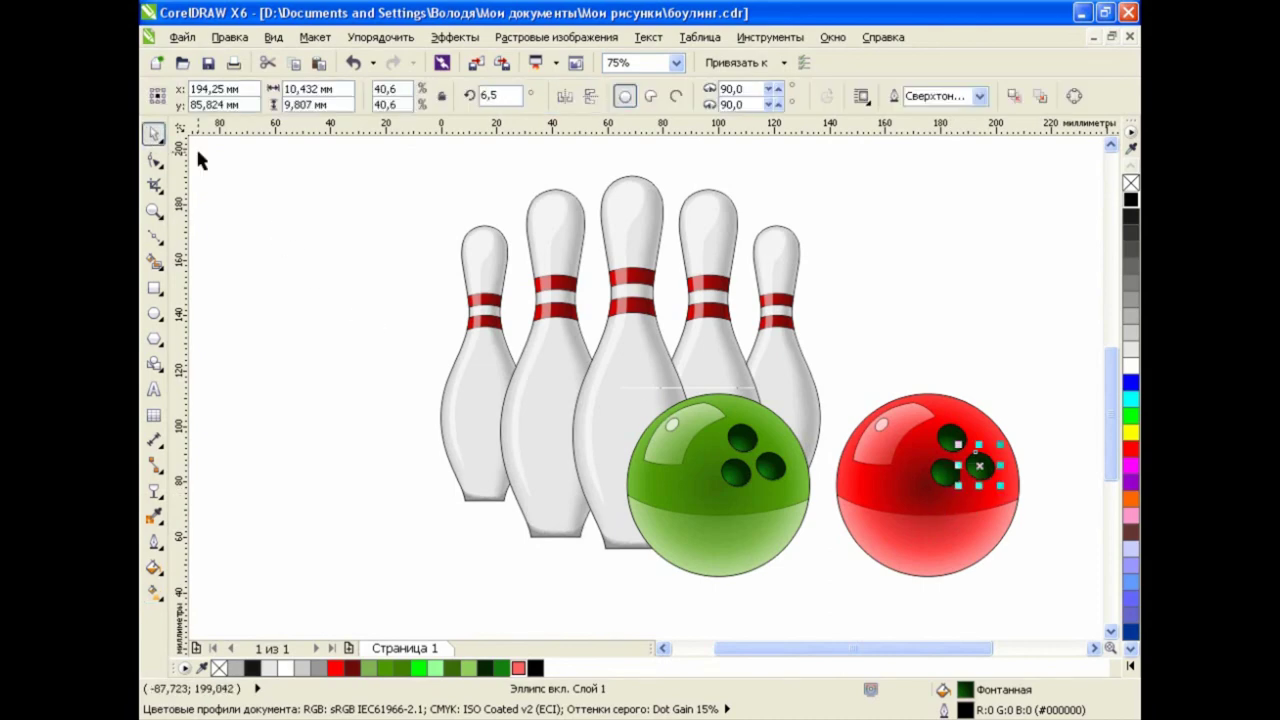
pyautogui.click(1008, 405)
pyautogui.moveTo(1027, 392); pyautogui.dragTo(830, 590)
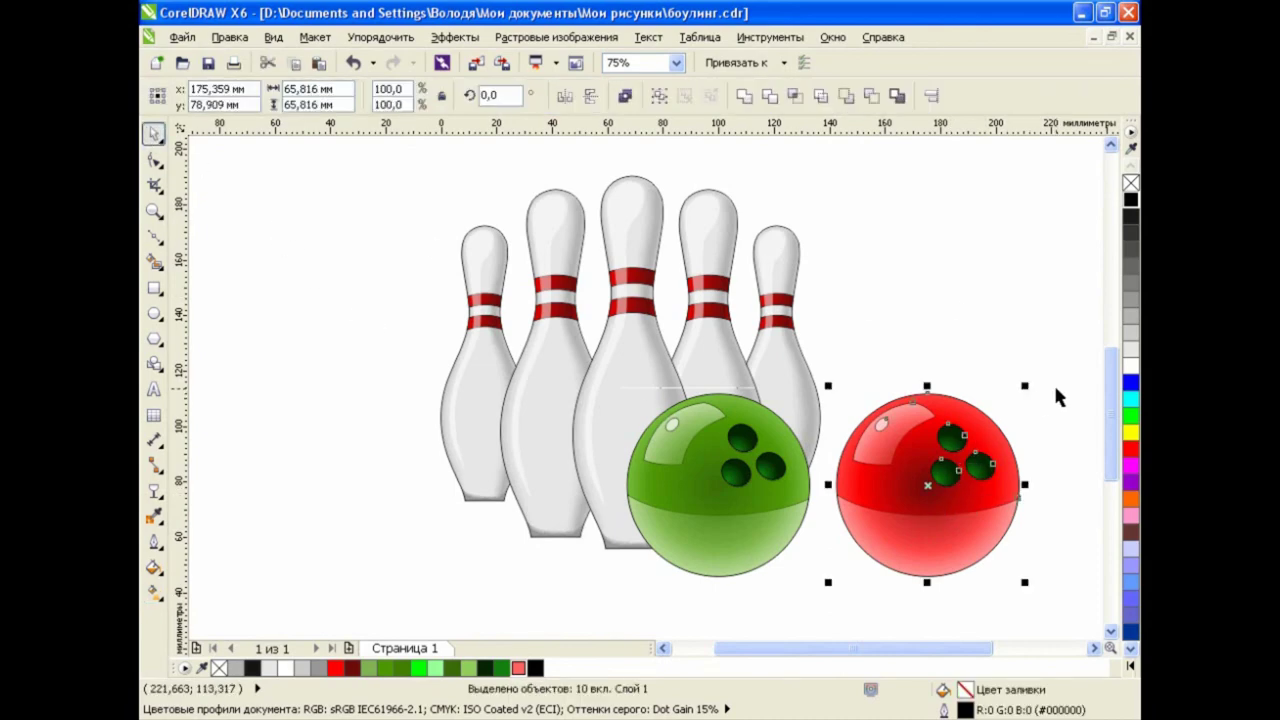
pyautogui.press('Delete')
pyautogui.moveTo(414, 168); pyautogui.dragTo(906, 598)
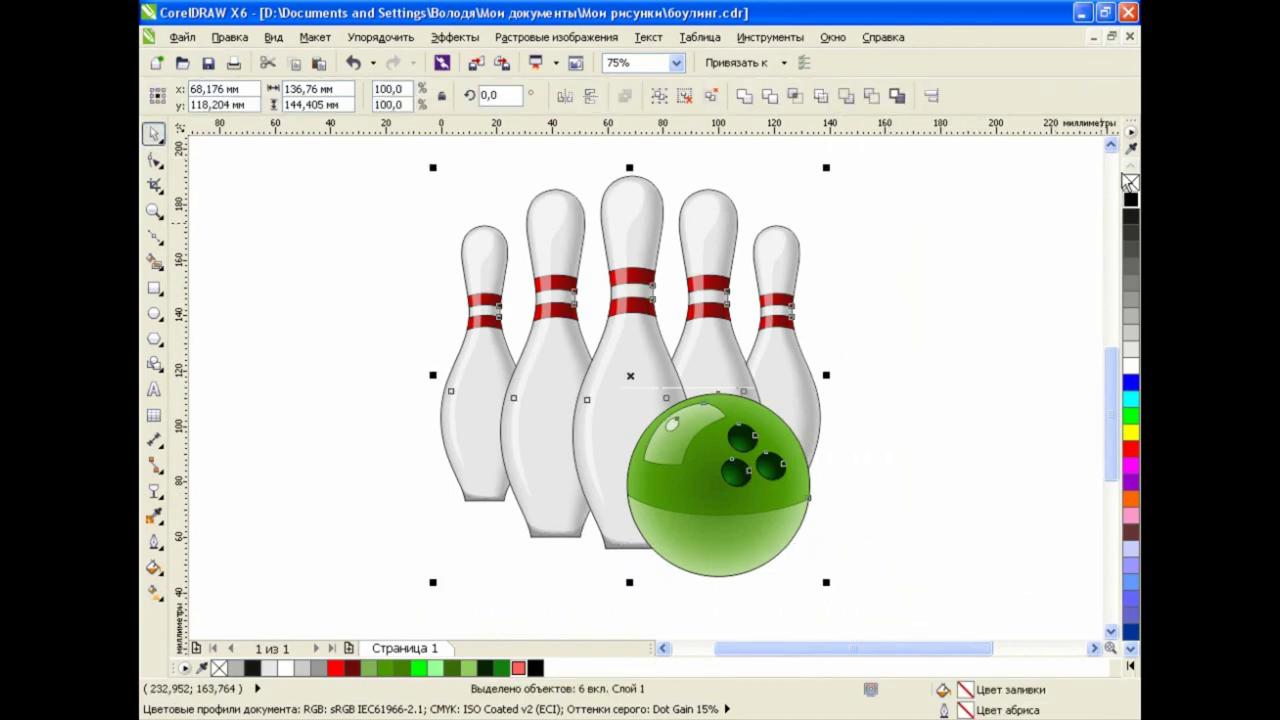
pyautogui.click(965, 325)
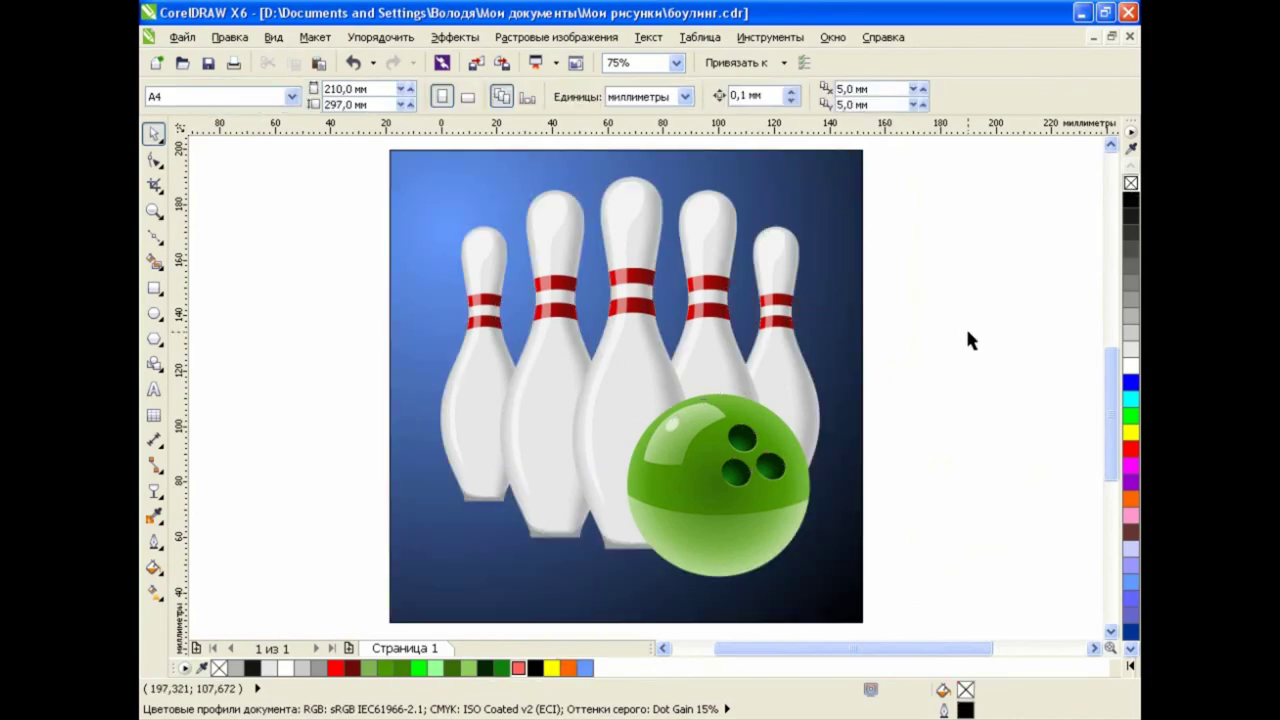